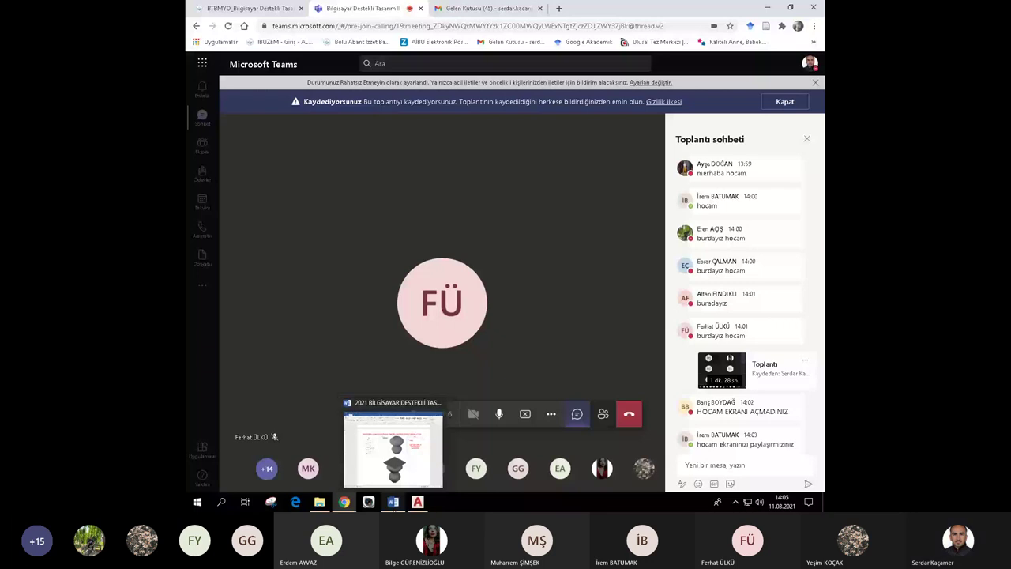
Bring the Word course book, open at section 2.4 REVOLVE, to the front of the Teams screen share.
{"action": "left_click", "coordinate": [393, 502]}
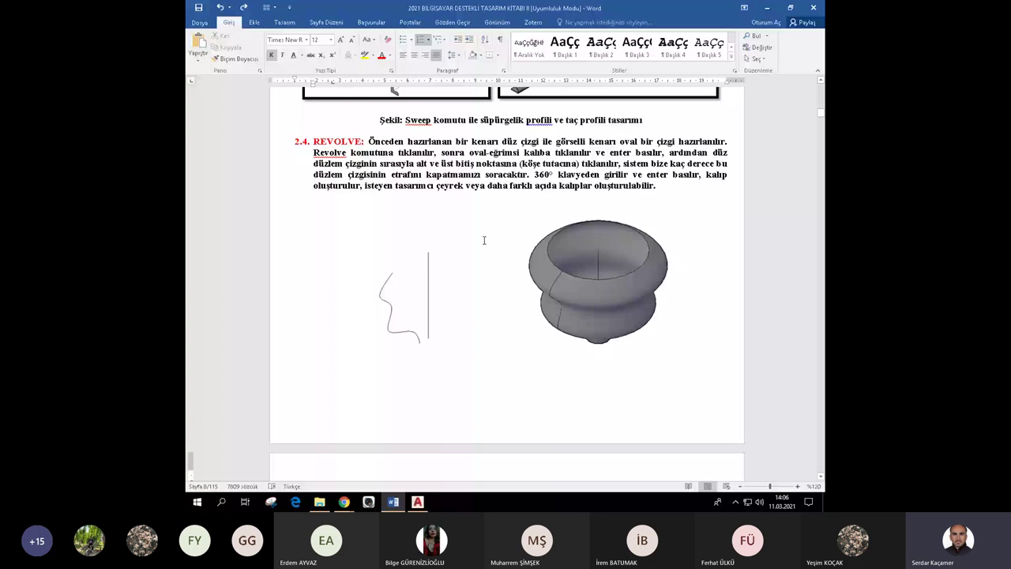
Review the turned-leg and 2.5 LOFT figures on pages 8–9, then switch to the empty Drawing2.dwg.
{"action": "scroll", "coordinate": [473, 282], "scroll_direction": "down", "scroll_amount": 8}
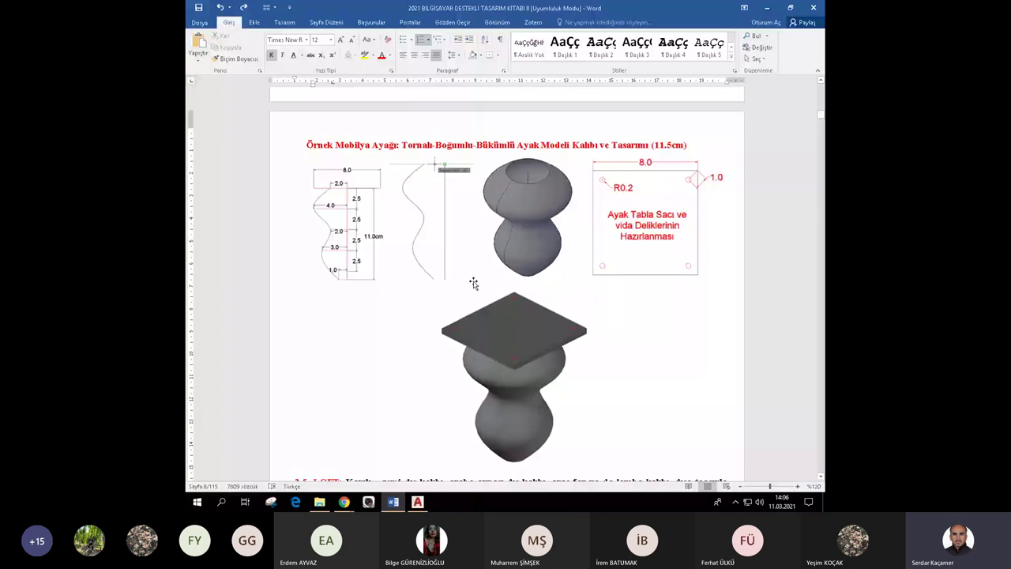
{"action": "scroll", "coordinate": [473, 282], "scroll_direction": "down", "scroll_amount": 5}
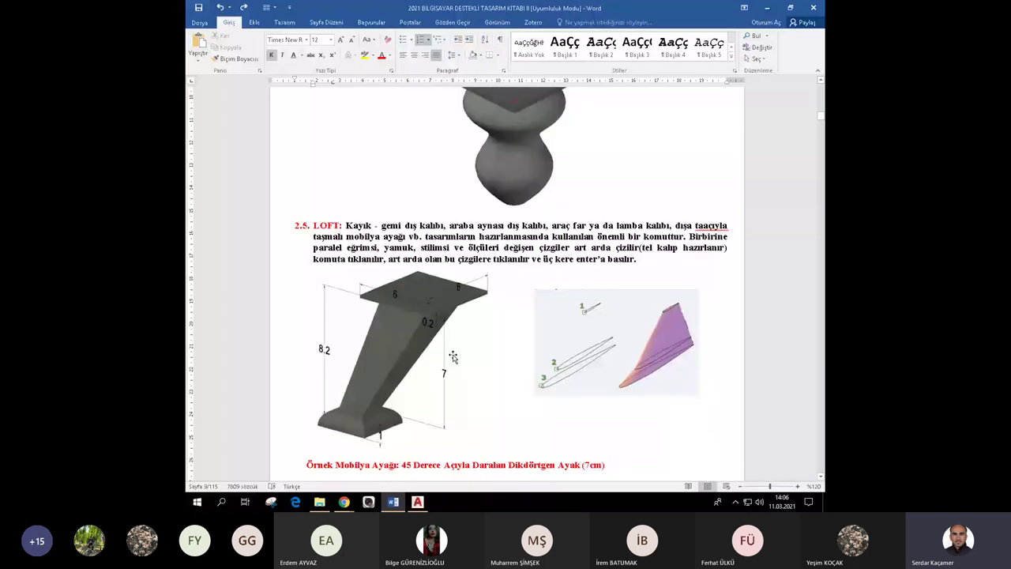
{"action": "scroll", "coordinate": [453, 357], "scroll_direction": "up", "scroll_amount": 2}
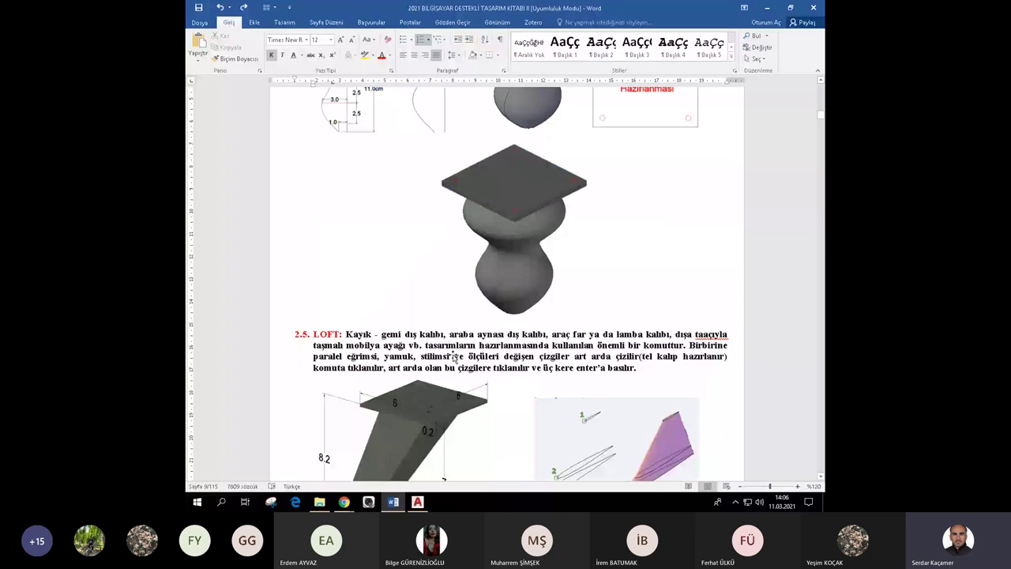
{"action": "scroll", "coordinate": [455, 357], "scroll_direction": "up", "scroll_amount": 7}
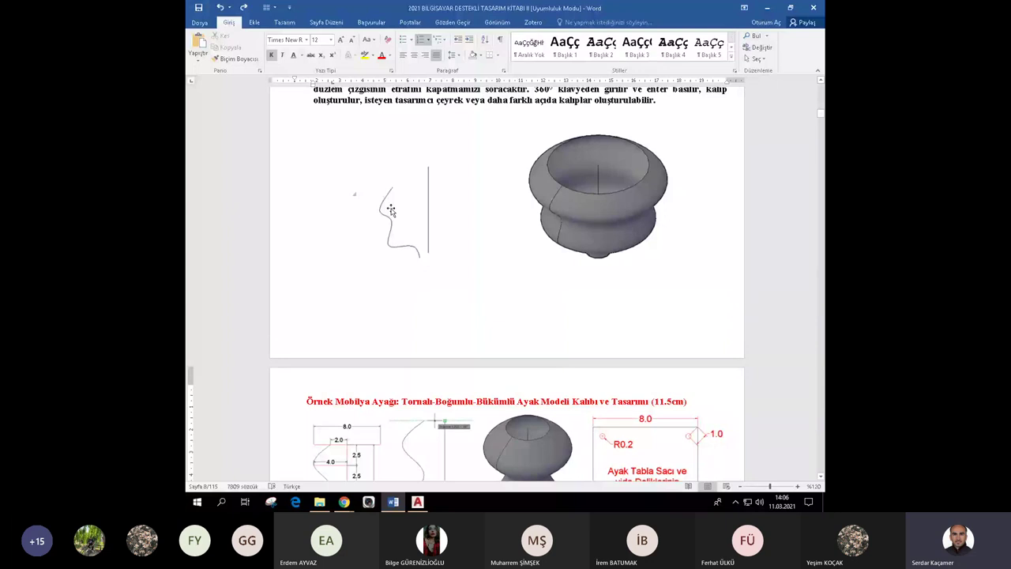
{"action": "scroll", "coordinate": [450, 330], "scroll_direction": "down", "scroll_amount": 2}
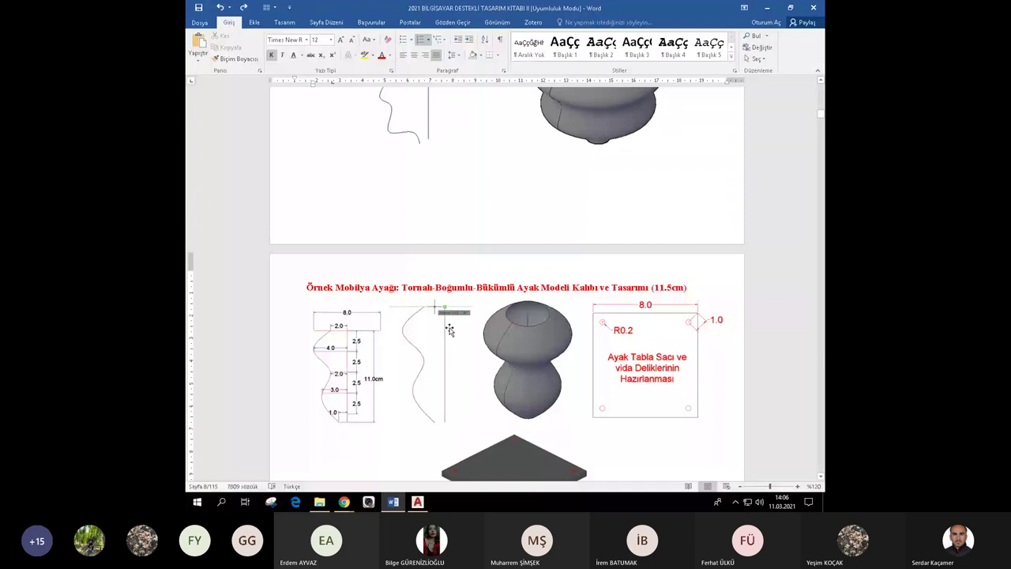
{"action": "scroll", "coordinate": [449, 331], "scroll_direction": "down", "scroll_amount": 6}
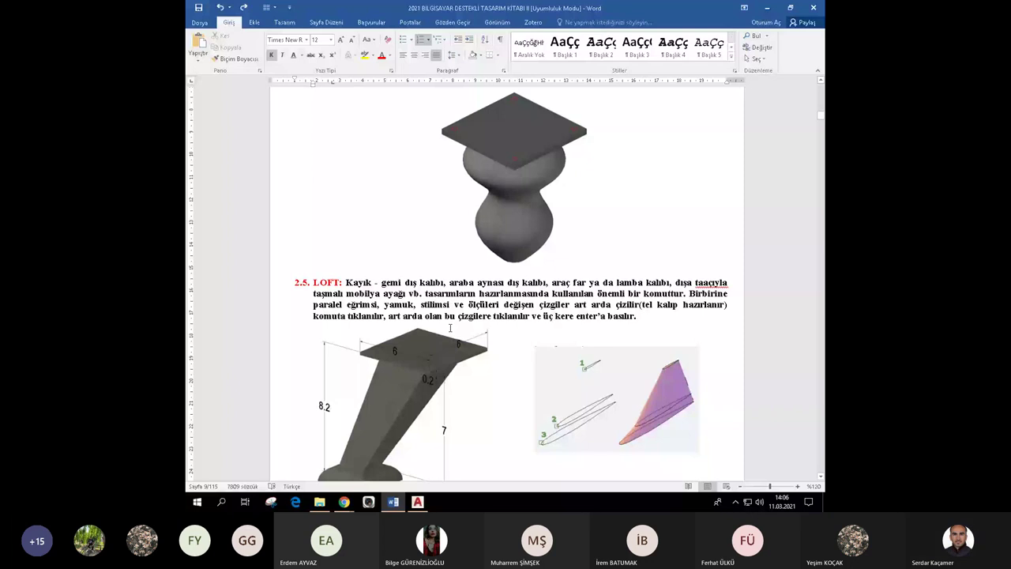
{"action": "scroll", "coordinate": [450, 328], "scroll_direction": "up", "scroll_amount": 3}
{"action": "scroll", "coordinate": [449, 330], "scroll_direction": "down", "scroll_amount": 5}
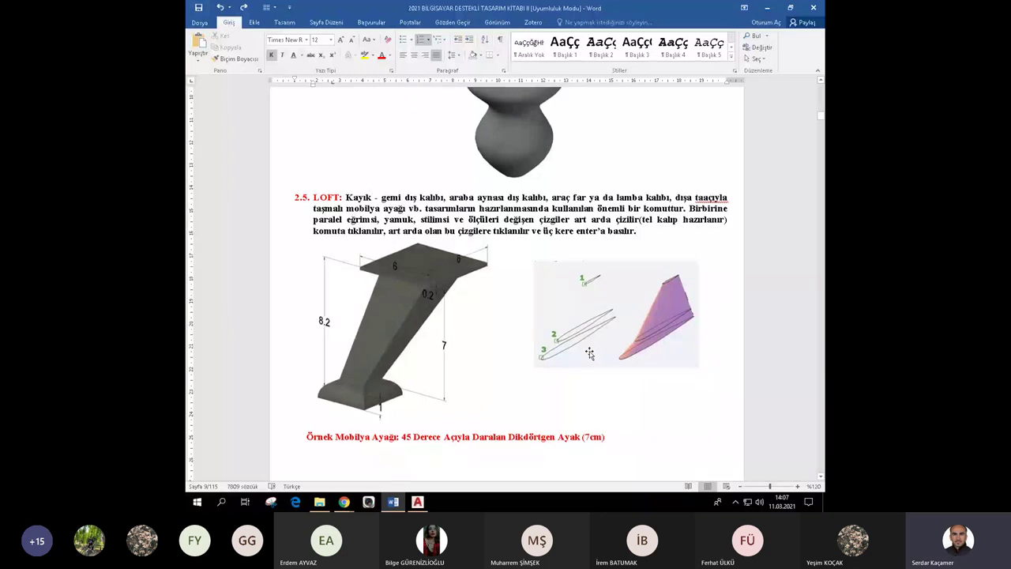
{"action": "scroll", "coordinate": [589, 352], "scroll_direction": "up", "scroll_amount": 3}
{"action": "scroll", "coordinate": [596, 386], "scroll_direction": "down", "scroll_amount": 2}
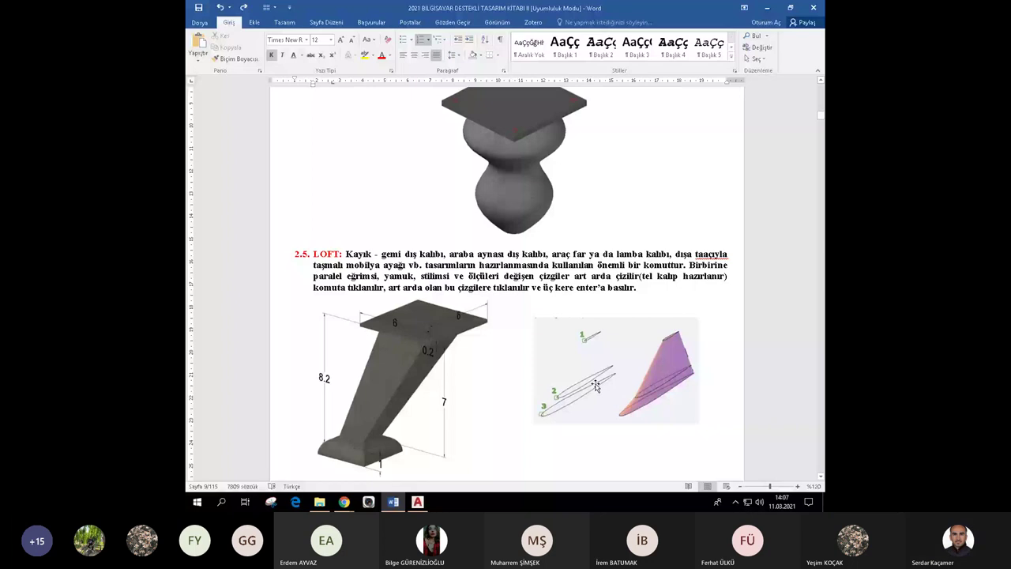
{"action": "scroll", "coordinate": [351, 222], "scroll_direction": "up", "scroll_amount": 5}
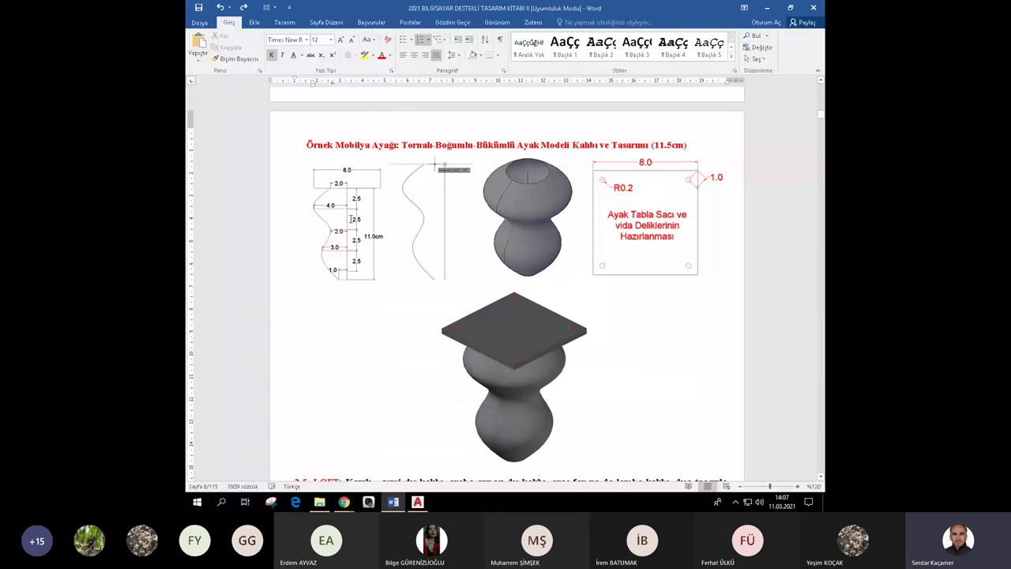
{"action": "scroll", "coordinate": [351, 219], "scroll_direction": "down", "scroll_amount": 5}
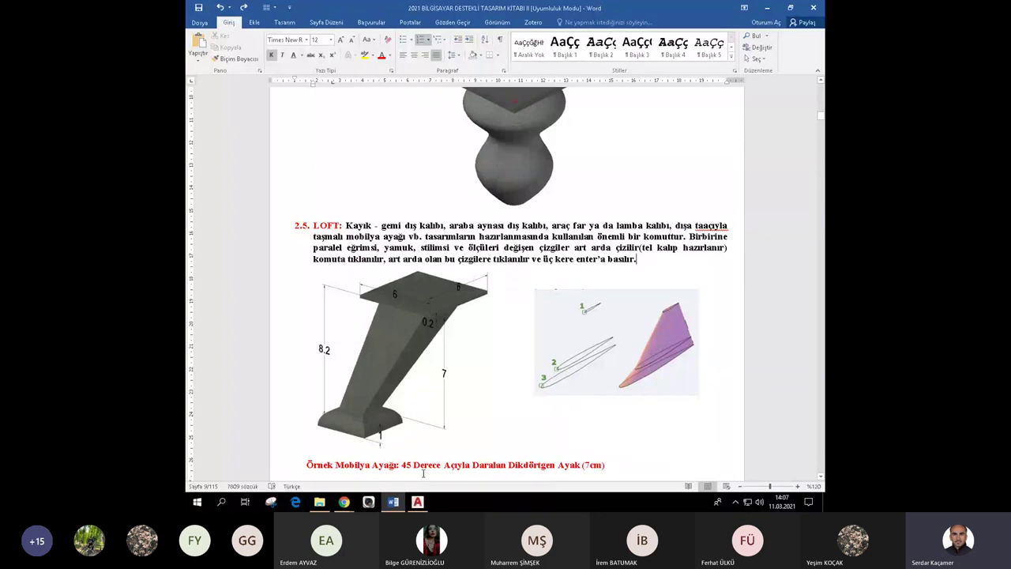
{"action": "left_click", "coordinate": [418, 501]}
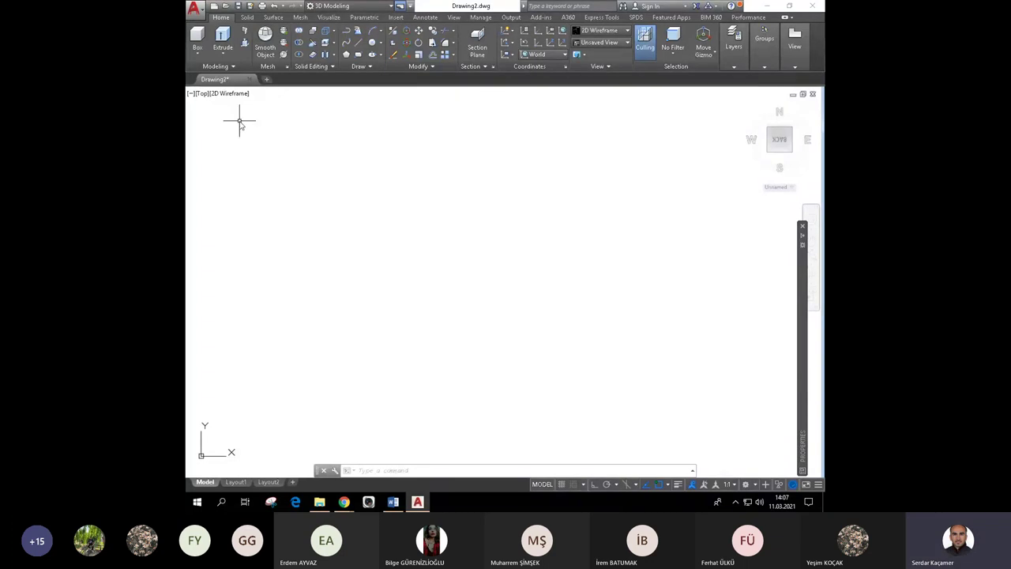
In SW Isometric view, draw an 11-unit vertical line with Ortho on, then return to Word.
{"action": "left_click", "coordinate": [226, 93]}
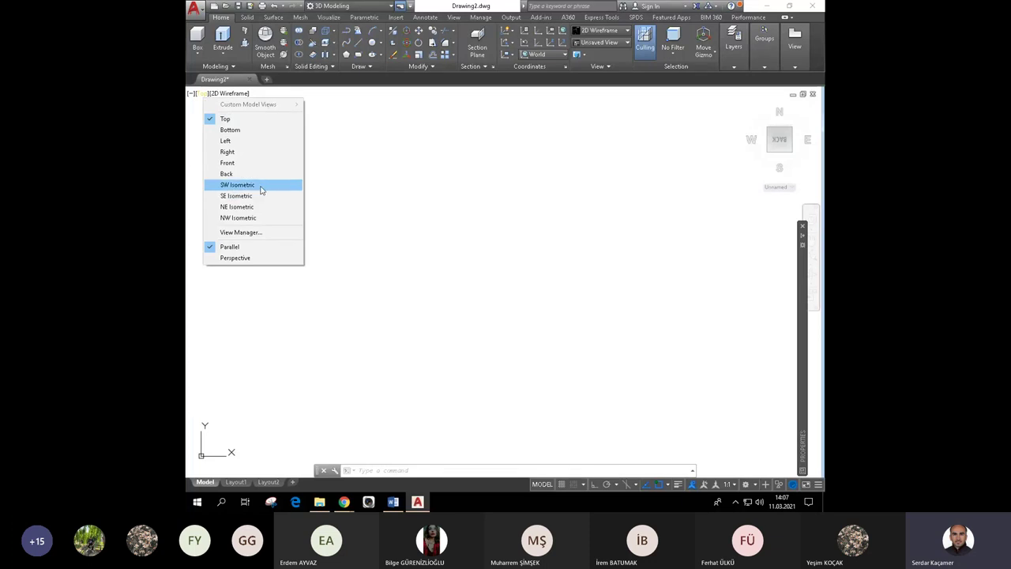
{"action": "left_click", "coordinate": [261, 188]}
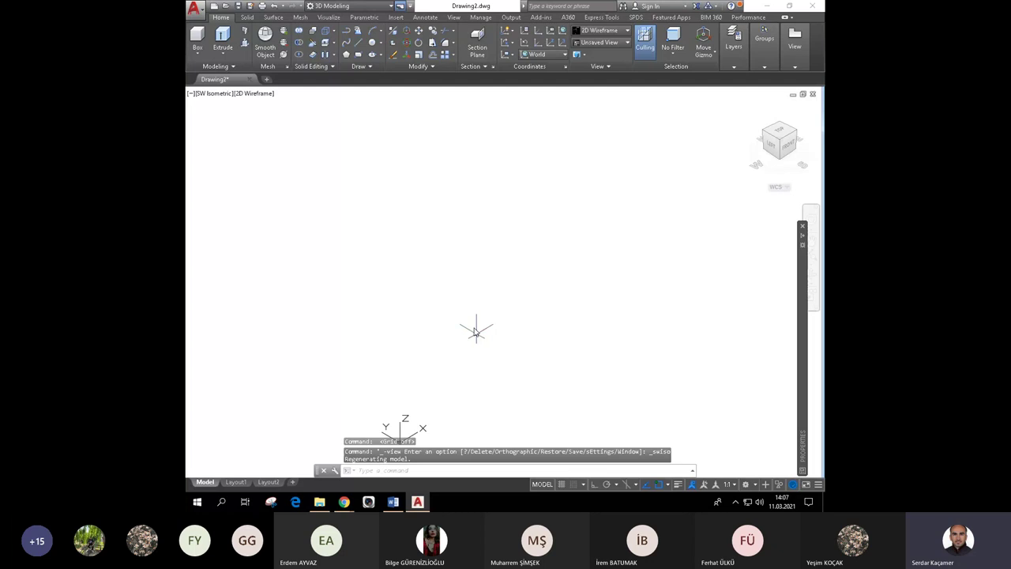
{"action": "left_click", "coordinate": [358, 43]}
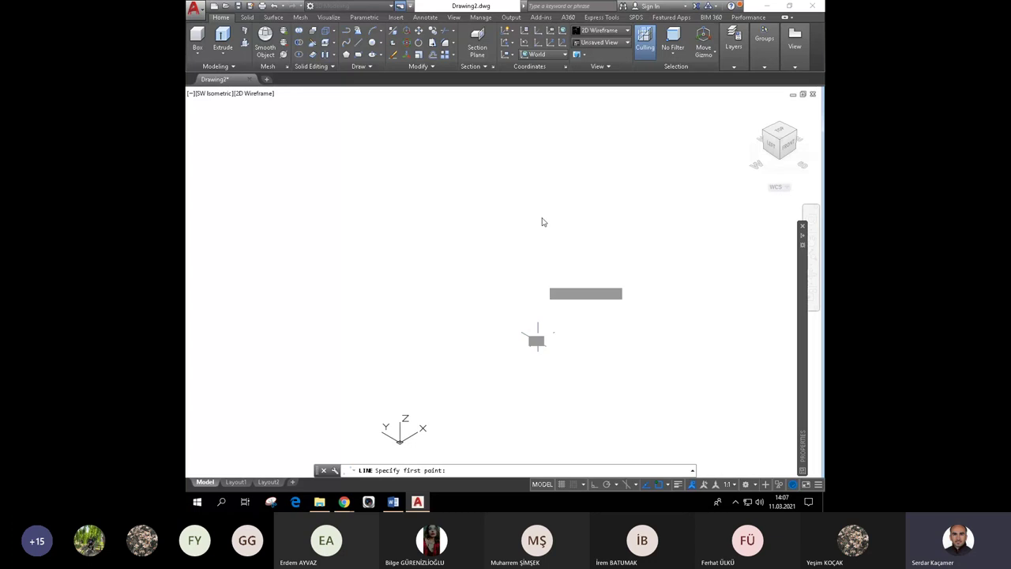
{"action": "left_click", "coordinate": [537, 340]}
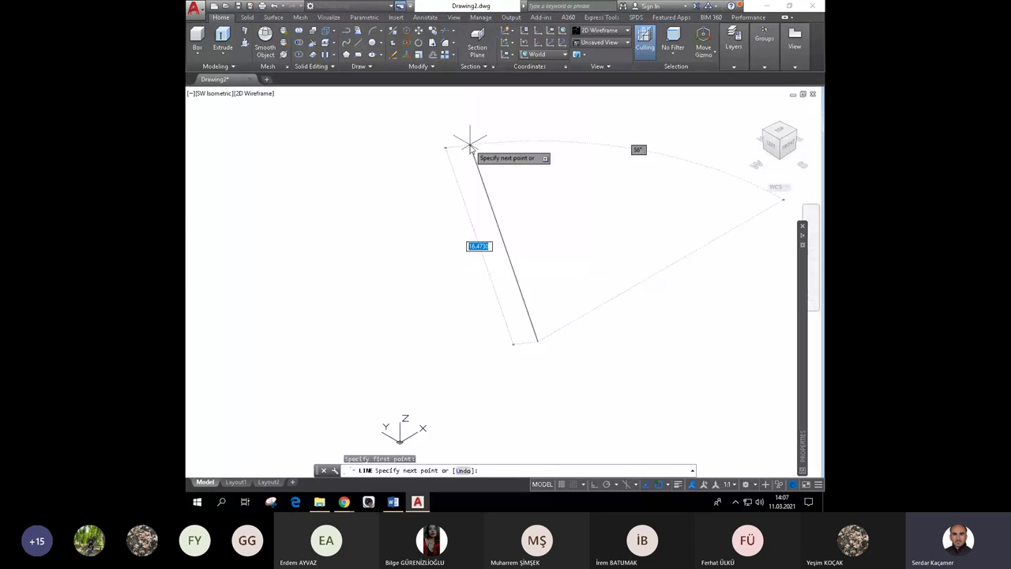
{"action": "key", "text": "F8"}
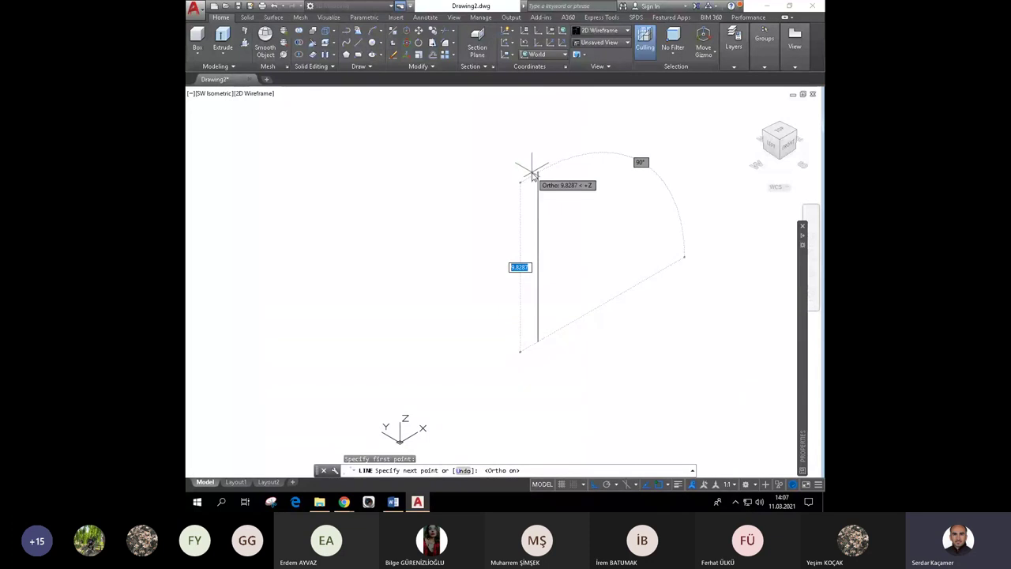
{"action": "type", "text": "11"}
{"action": "key", "text": "Return"}
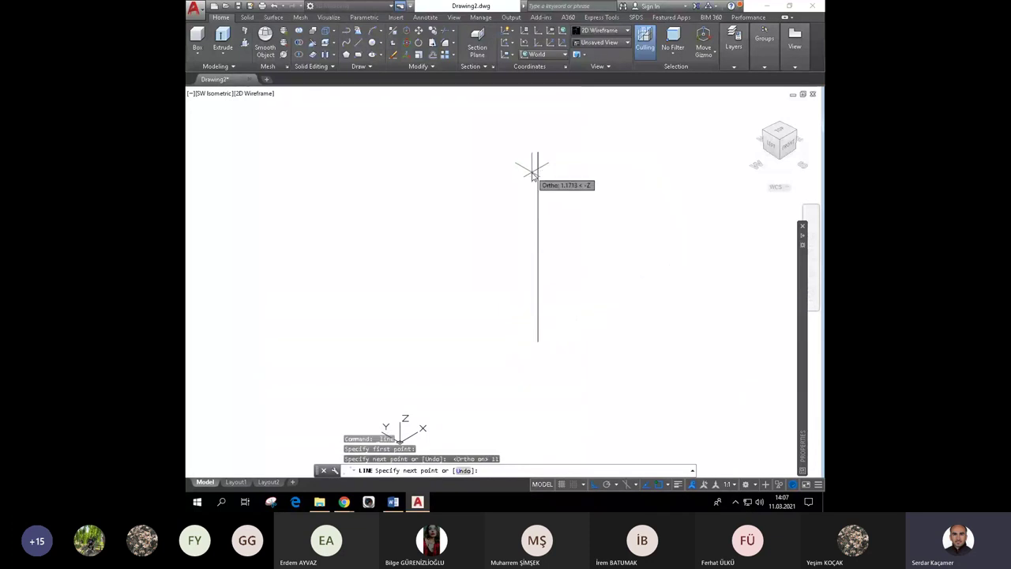
{"action": "key", "text": "Escape"}
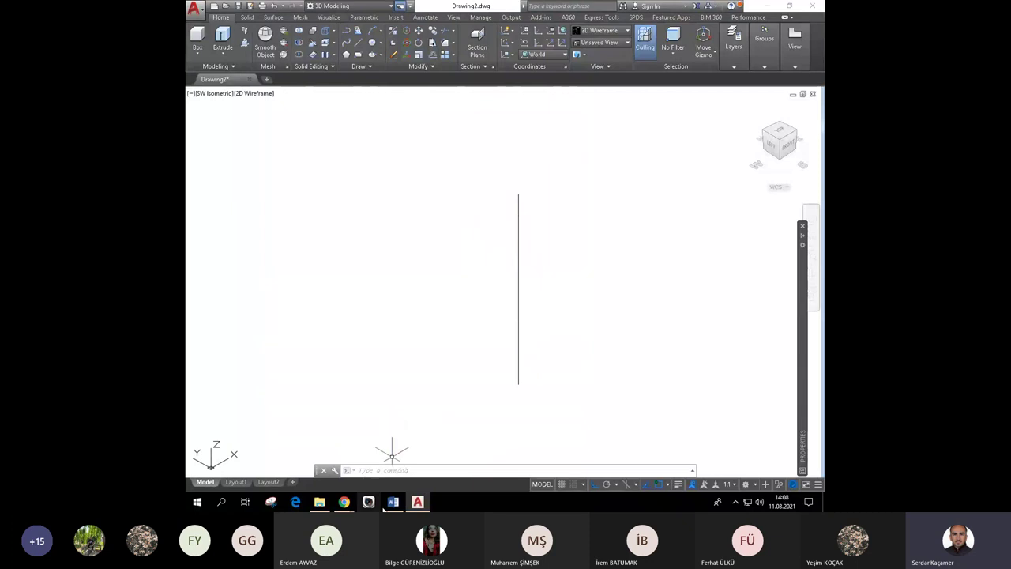
{"action": "left_click", "coordinate": [393, 502]}
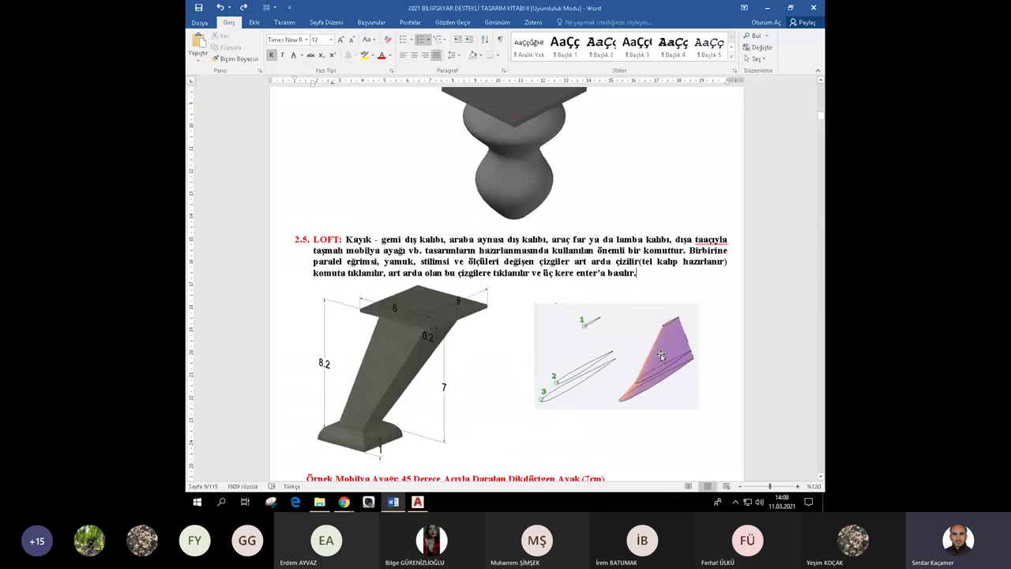
Look at the Örnek Mobilya Ayağı figures again, then return to the drawing with the 11-unit line.
{"action": "scroll", "coordinate": [341, 183], "scroll_direction": "up", "scroll_amount": 5}
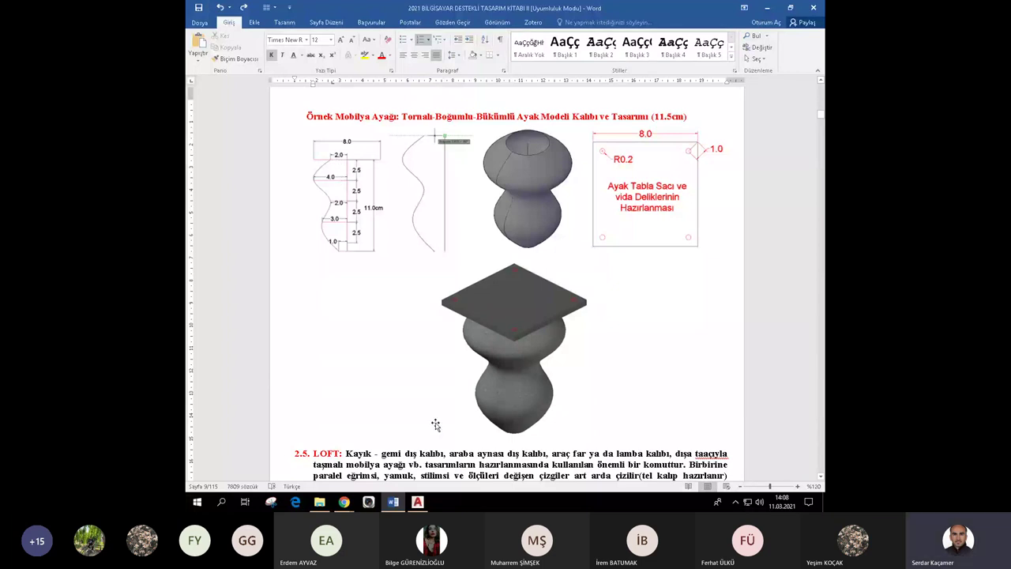
{"action": "key", "text": "alt+Tab"}
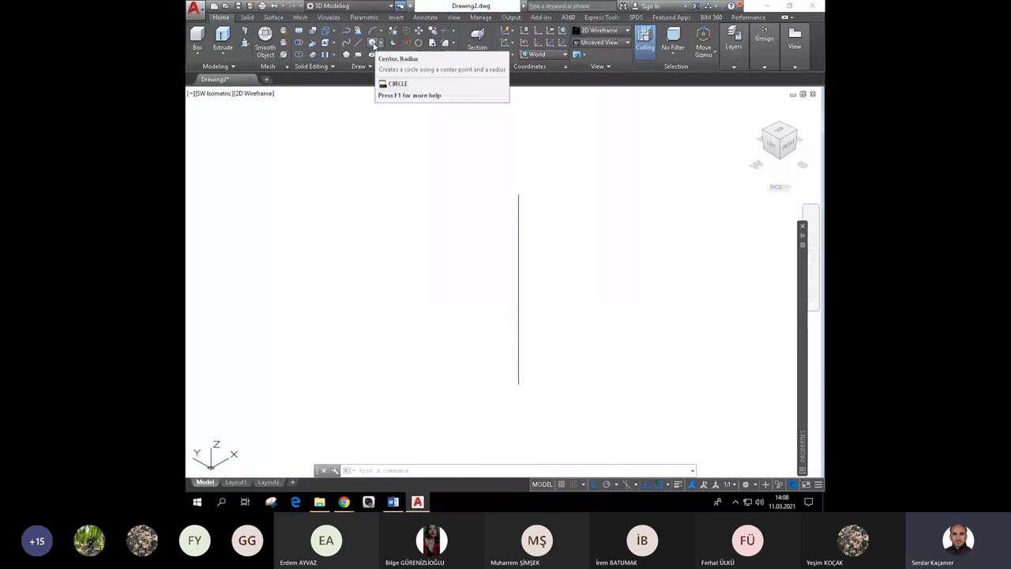
{"action": "mouse_move", "coordinate": [372, 44]}
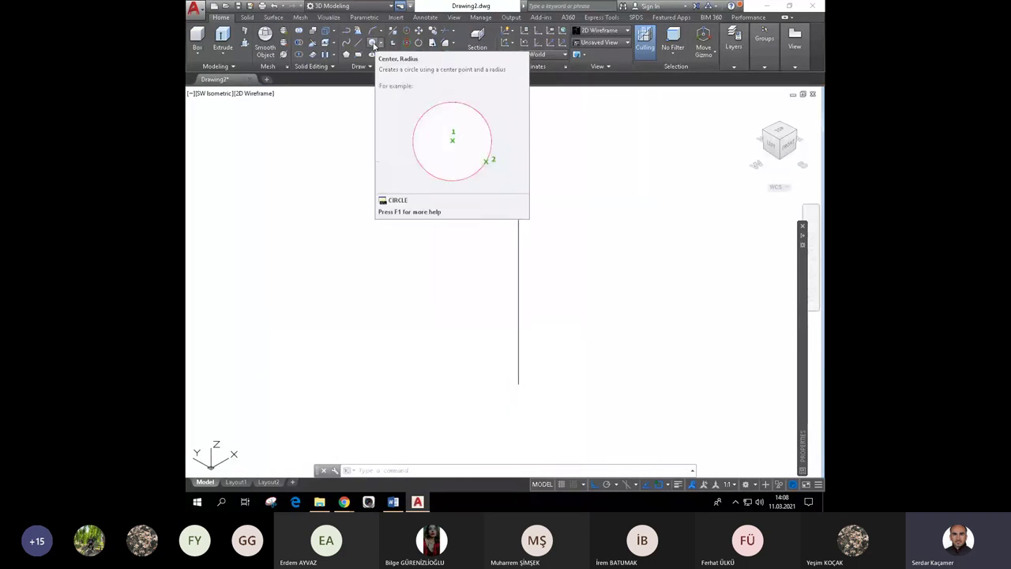
Draw a radius-2 circle centred on the line's top endpoint, then return to the Word example.
{"action": "left_click", "coordinate": [373, 43]}
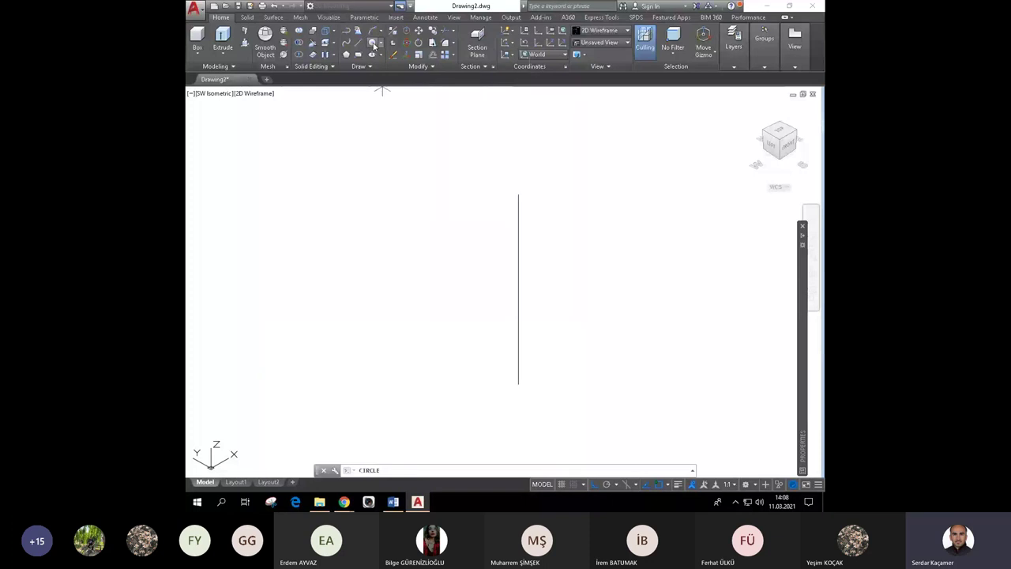
{"action": "left_click", "coordinate": [518, 194]}
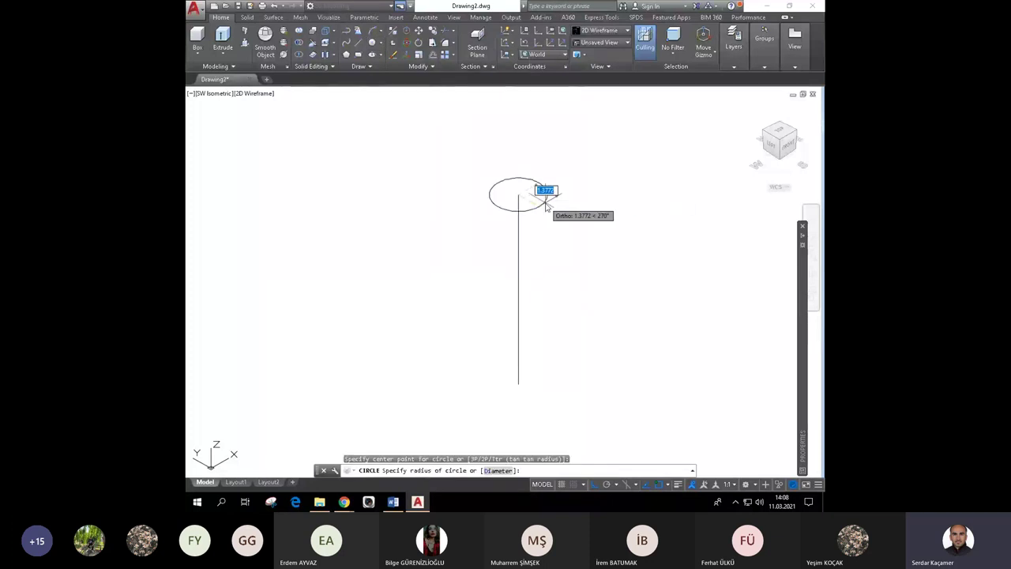
{"action": "type", "text": "2"}
{"action": "key", "text": "Return"}
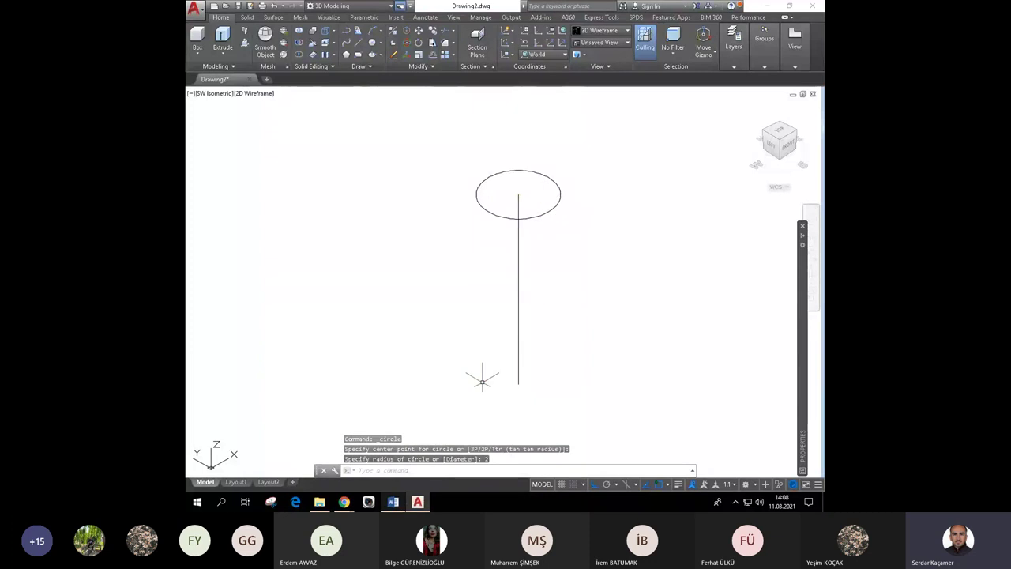
{"action": "left_click", "coordinate": [392, 502]}
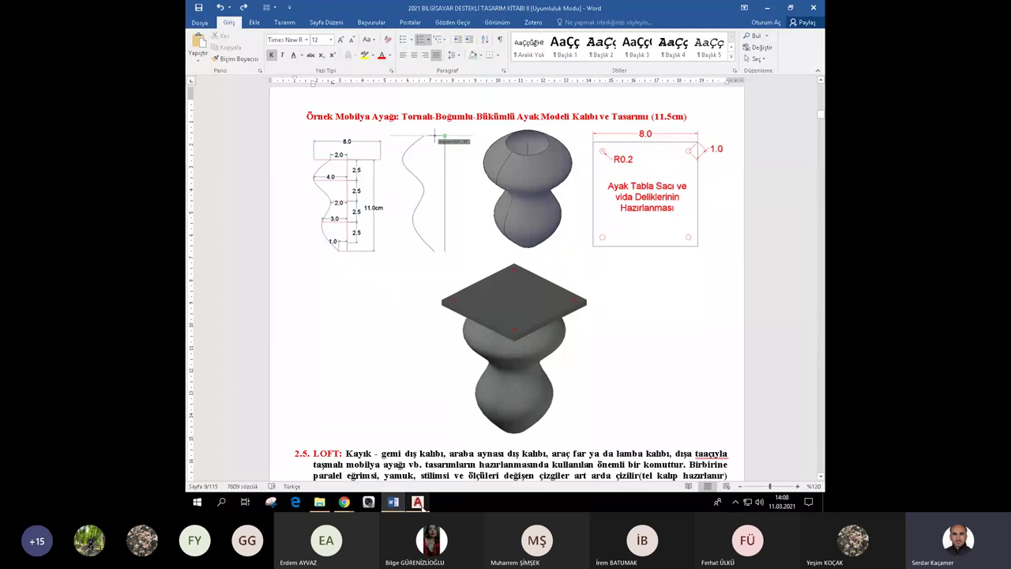
Return to the AutoCAD drawing showing the radius-2 circle atop the line.
{"action": "left_click", "coordinate": [418, 502]}
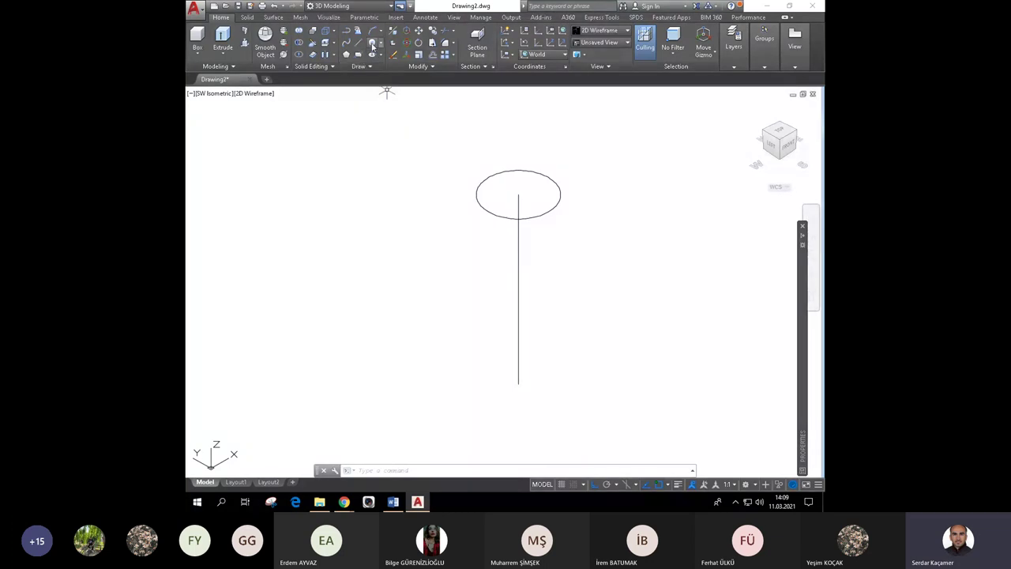
Draw a radius-4 circle centred 2.5 units down the axis, then check the Word leg figures.
{"action": "left_click", "coordinate": [373, 43]}
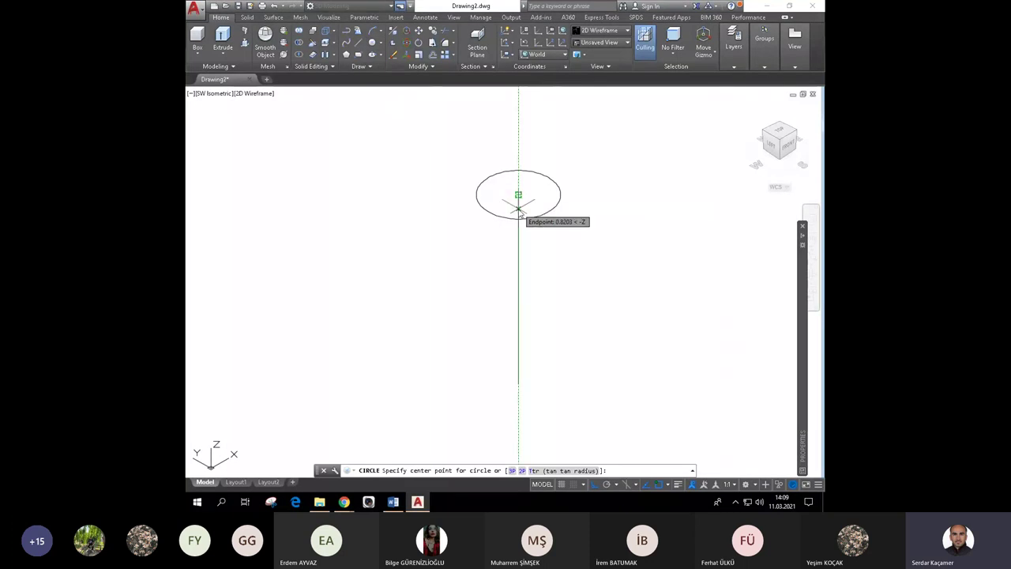
{"action": "type", "text": "2"}
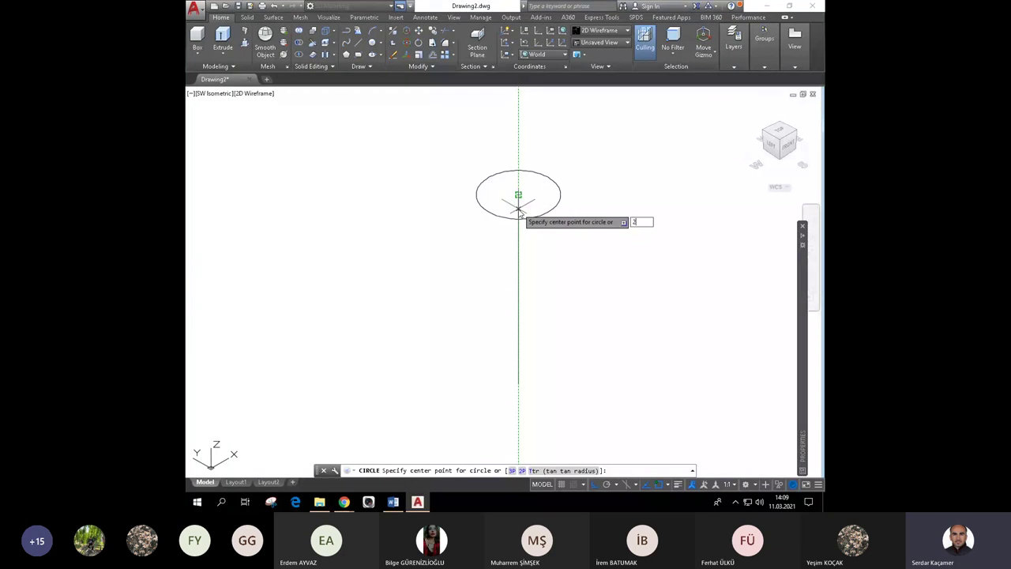
{"action": "type", "text": ".5"}
{"action": "key", "text": "Return"}
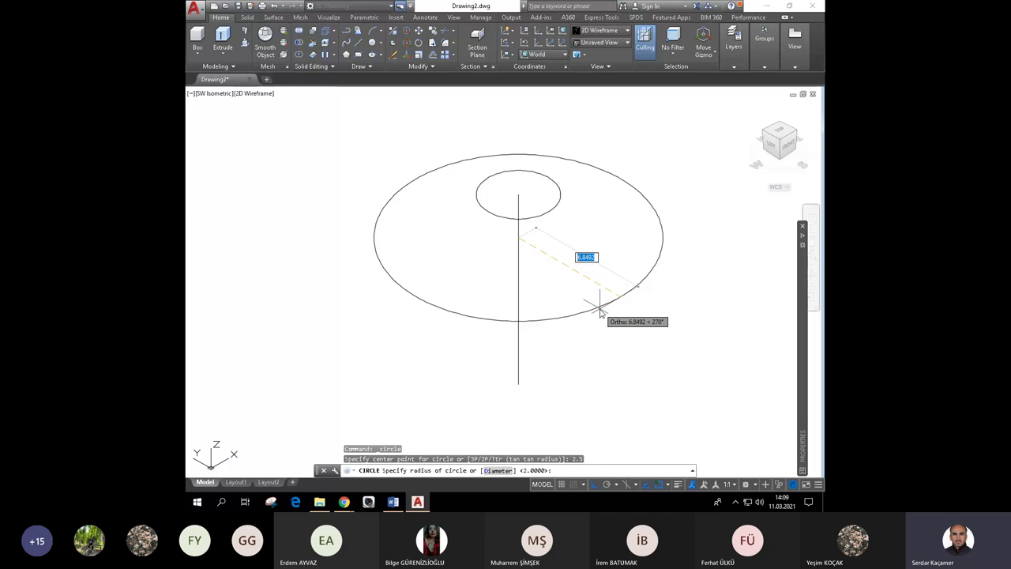
{"action": "type", "text": "4"}
{"action": "key", "text": "Return"}
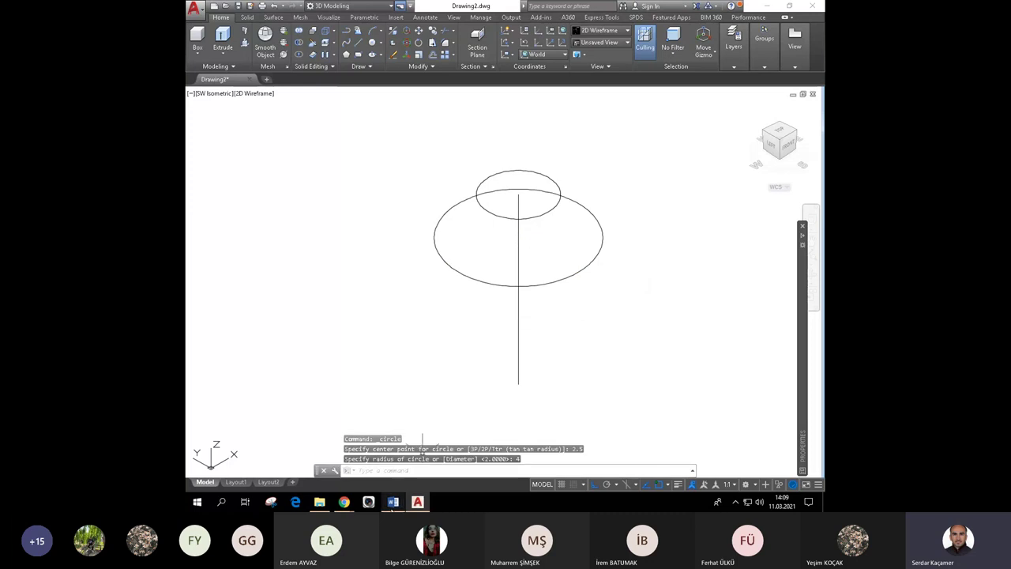
{"action": "key", "text": "alt+Tab"}
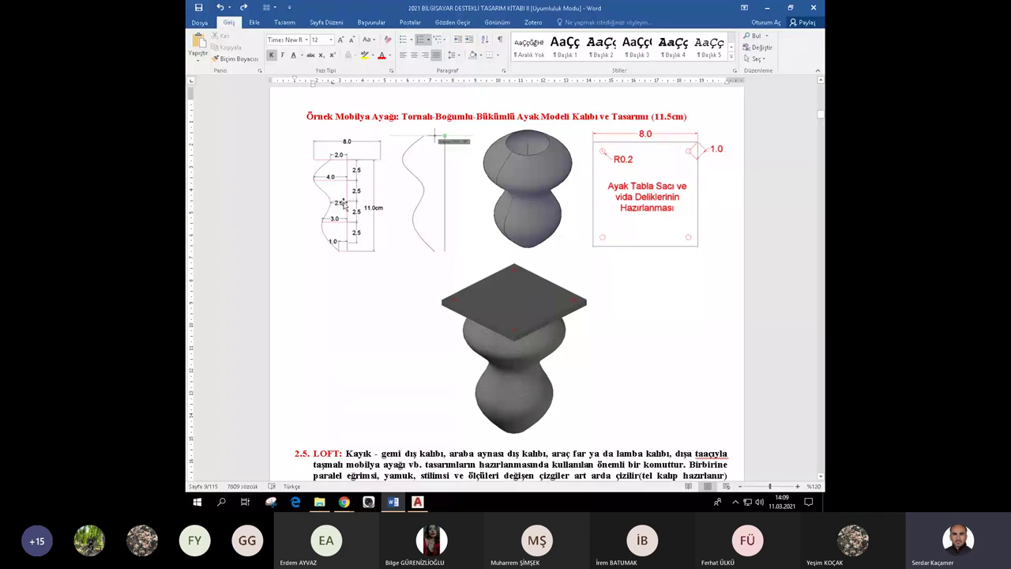
After checking the profile dimensions, return to the AutoCAD guide circles.
{"action": "key", "text": "alt+Tab"}
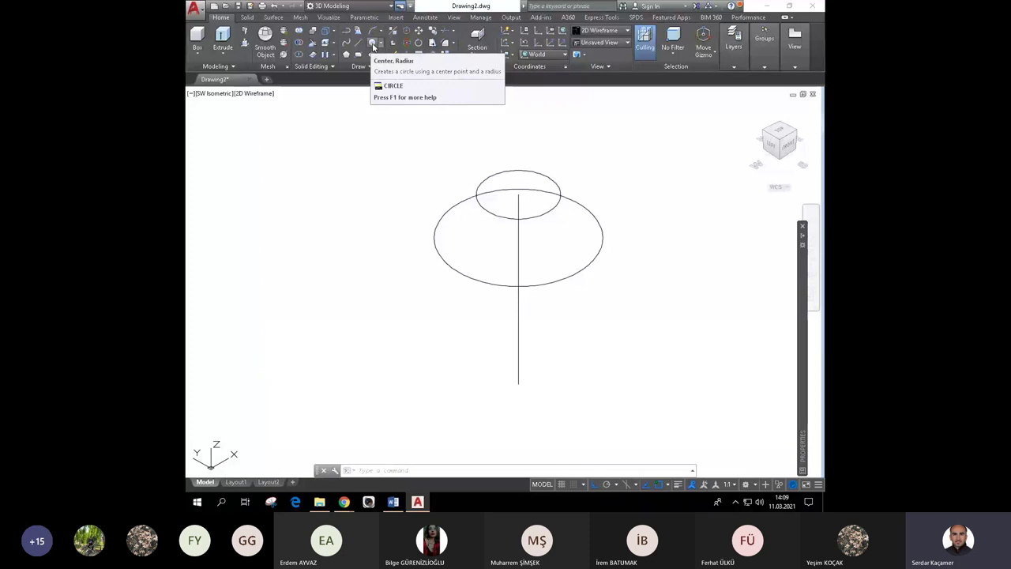
Draw a radius-2 circle centred 5 units down the axis, glancing at Word before returning.
{"action": "left_click", "coordinate": [374, 47]}
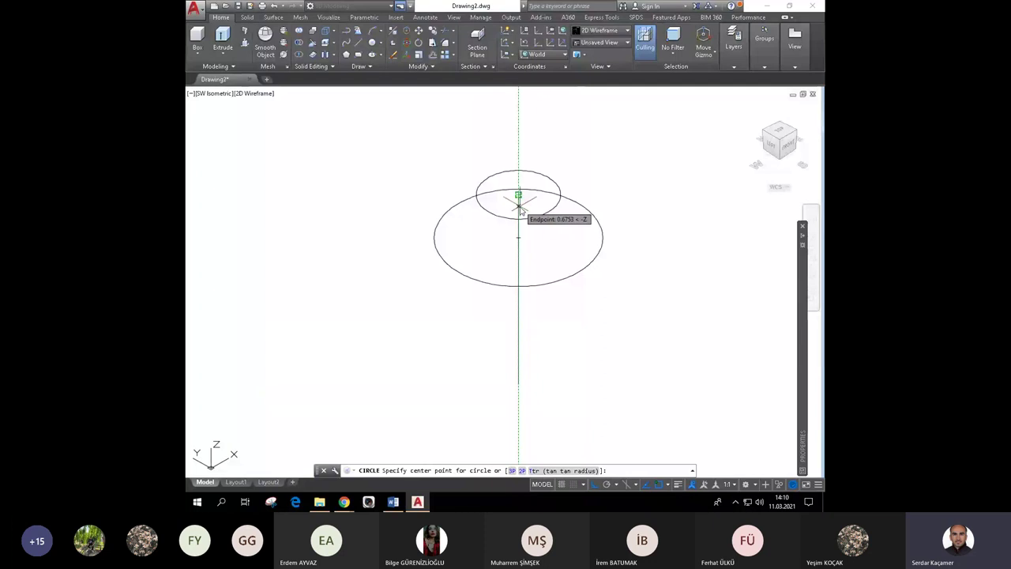
{"action": "left_click", "coordinate": [520, 207]}
{"action": "type", "text": "5"}
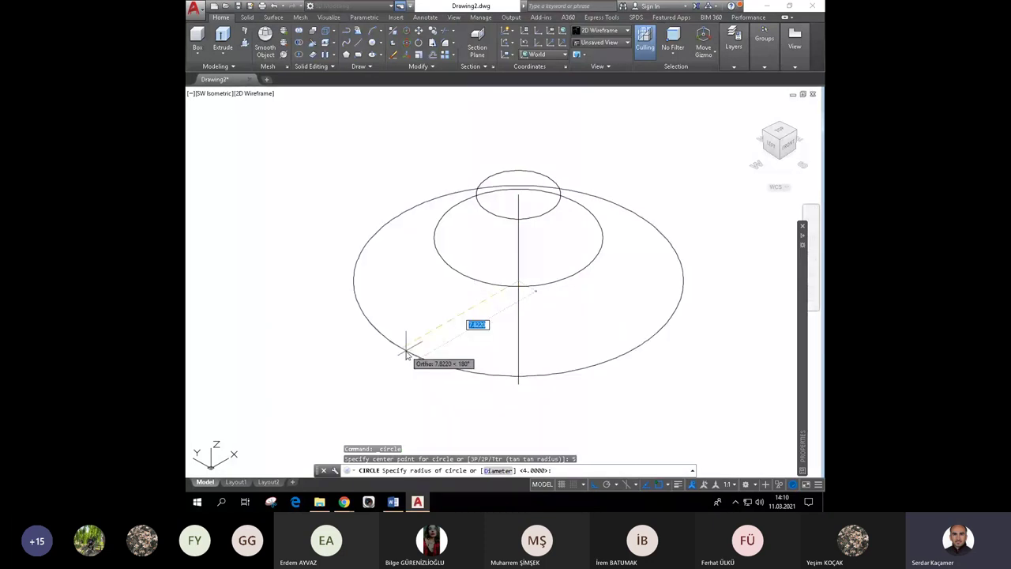
{"action": "type", "text": "2"}
{"action": "key", "text": "Return"}
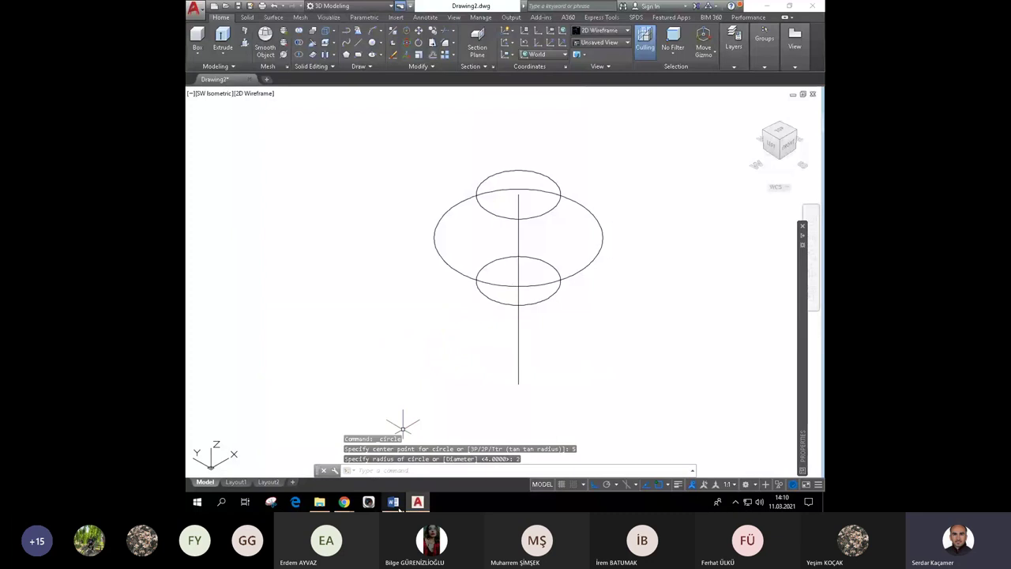
{"action": "left_click", "coordinate": [394, 506]}
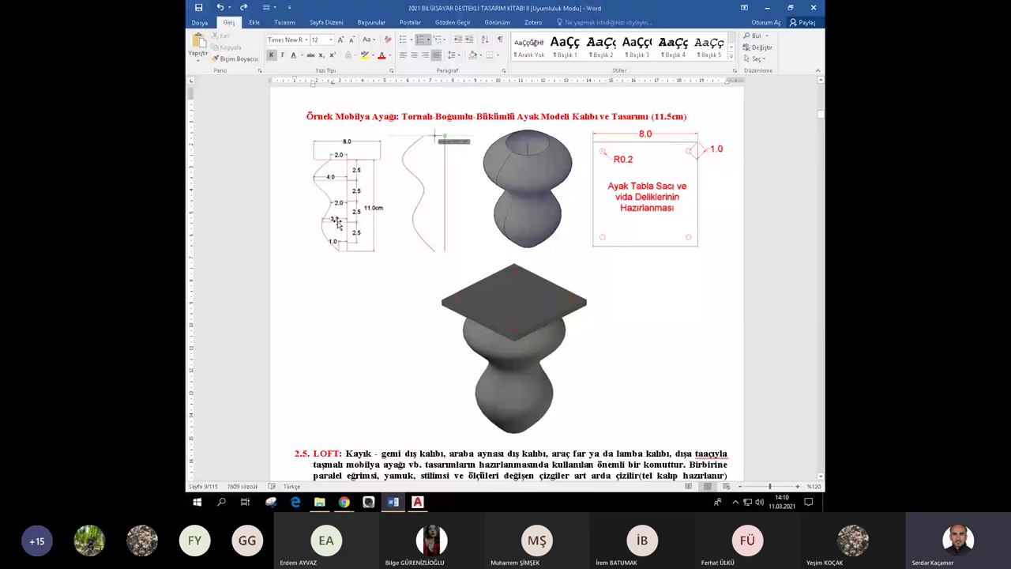
{"action": "key", "text": "alt+Tab"}
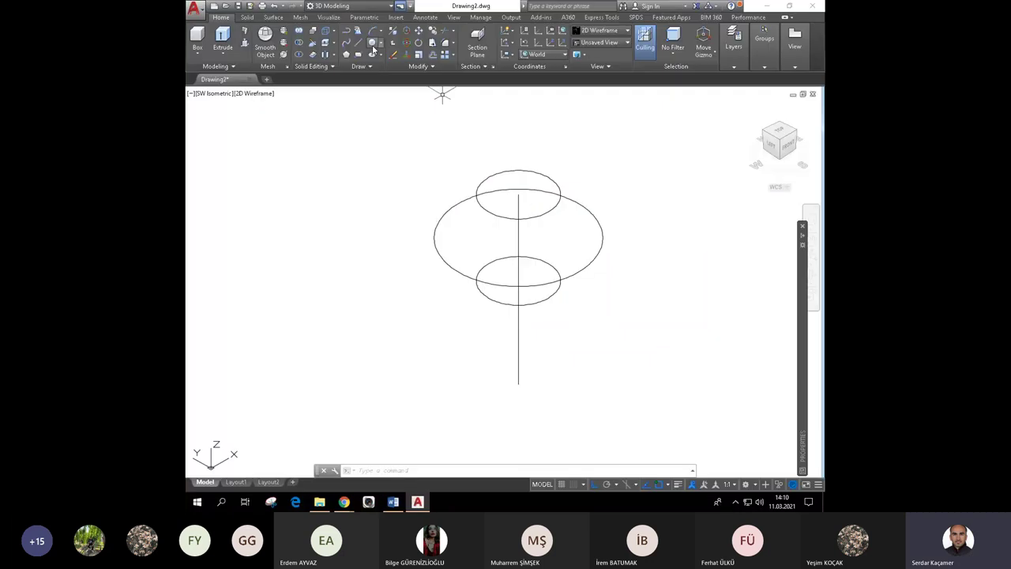
Add the fourth guide circle, radius 3, centred 7.5 units down the vertical line.
{"action": "left_click", "coordinate": [372, 45]}
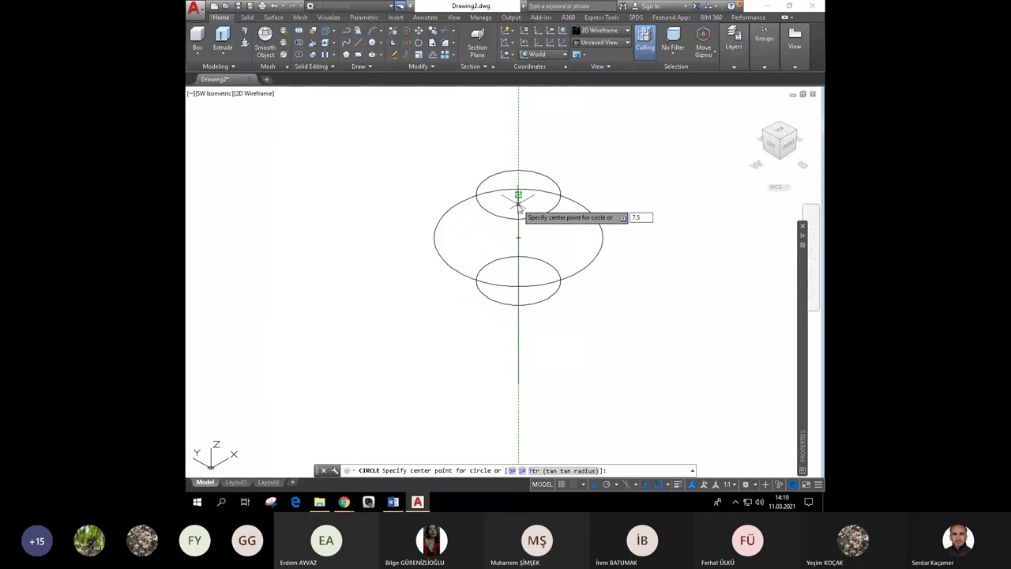
{"action": "key", "text": "Return"}
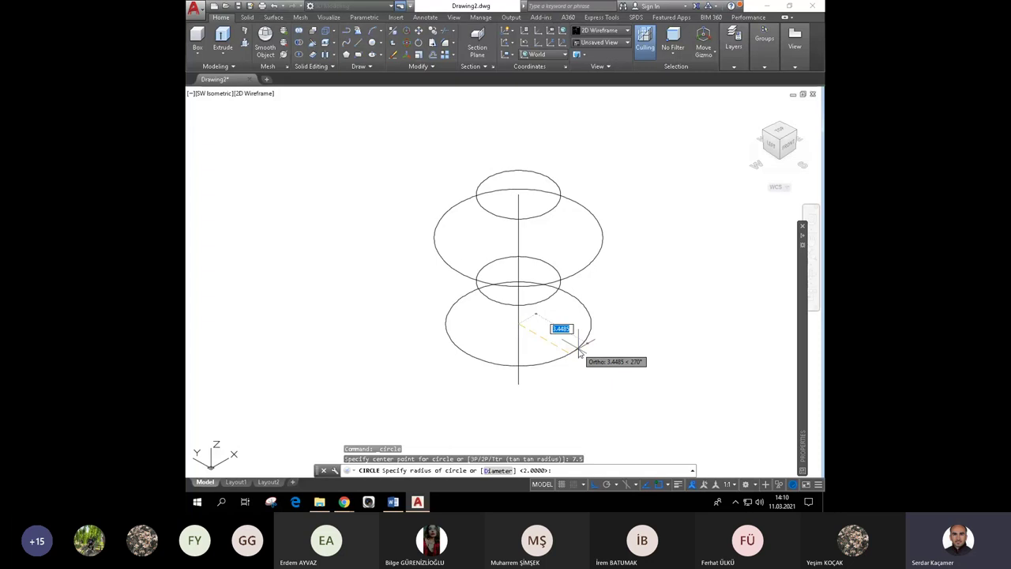
{"action": "type", "text": "3"}
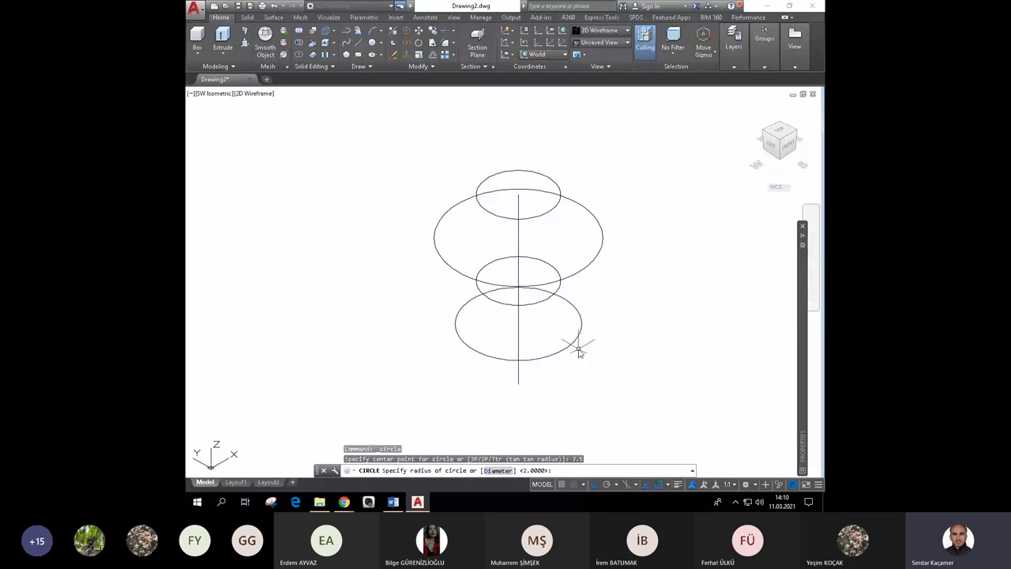
{"action": "key", "text": "Return"}
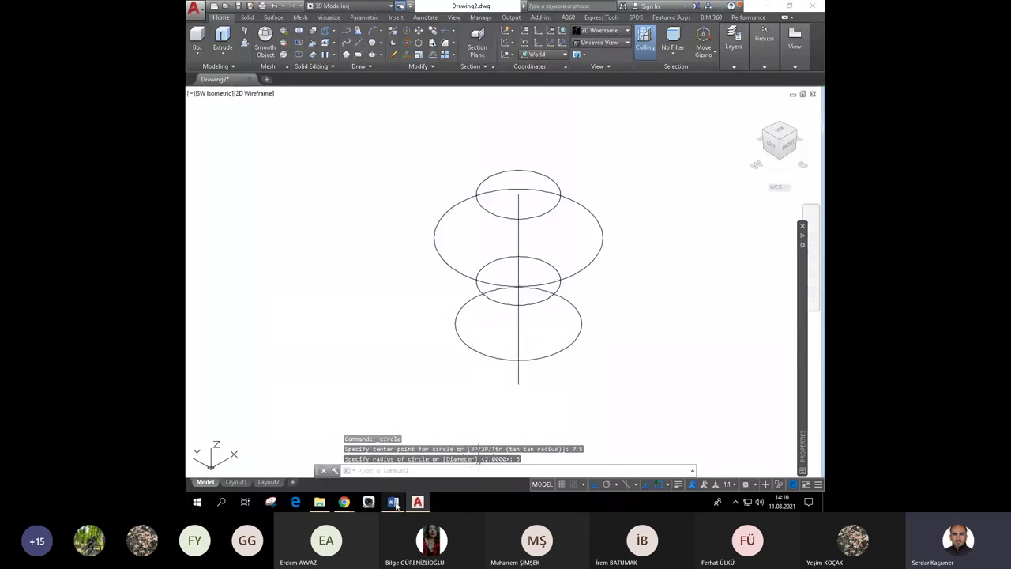
After checking the Word page, draw a radius-1 circle centred on the axis line's bottom endpoint.
{"action": "left_click", "coordinate": [394, 502]}
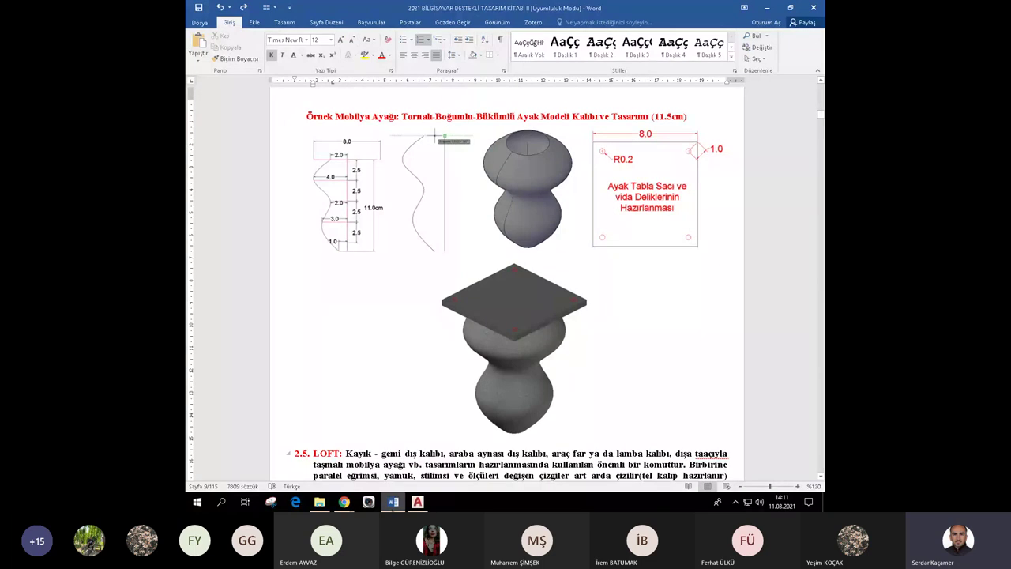
{"action": "left_click", "coordinate": [417, 502]}
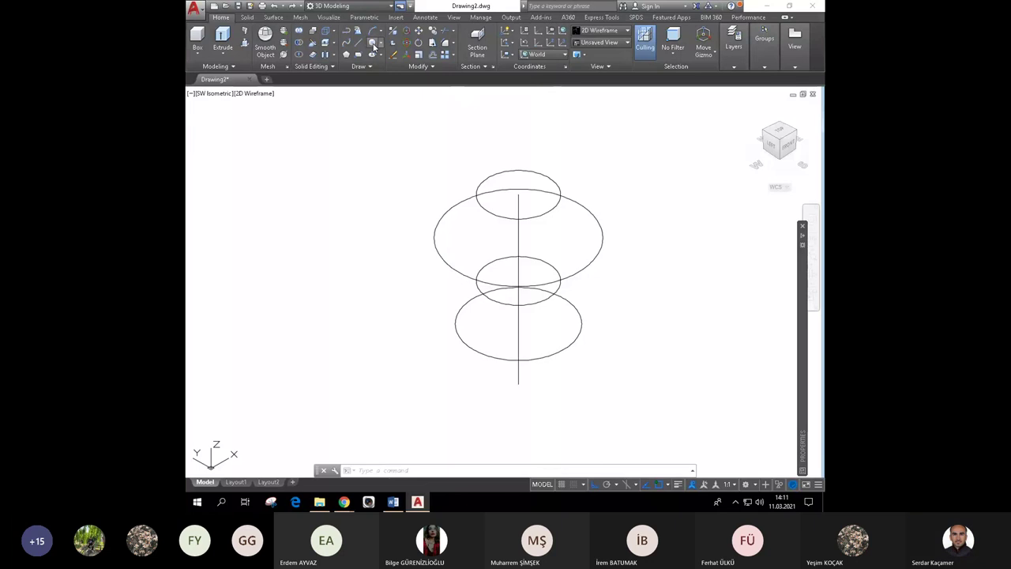
{"action": "left_click", "coordinate": [372, 44]}
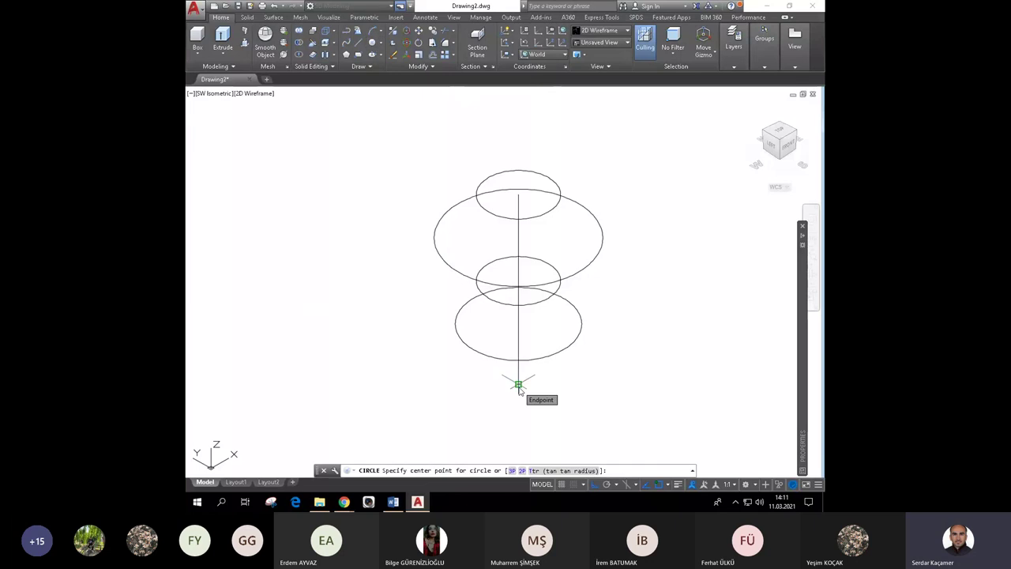
{"action": "left_click", "coordinate": [518, 385]}
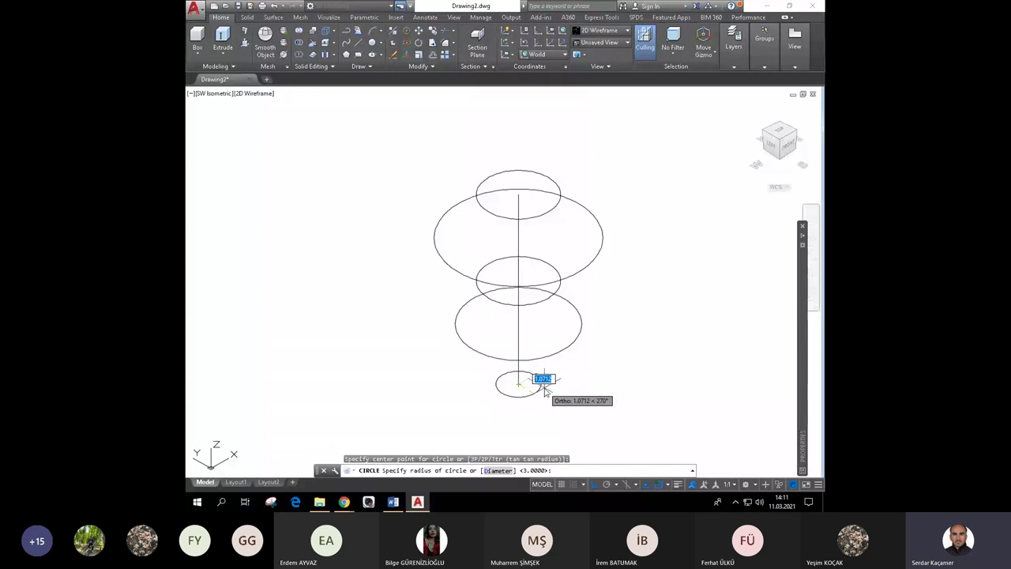
{"action": "type", "text": "1"}
{"action": "key", "text": "Return"}
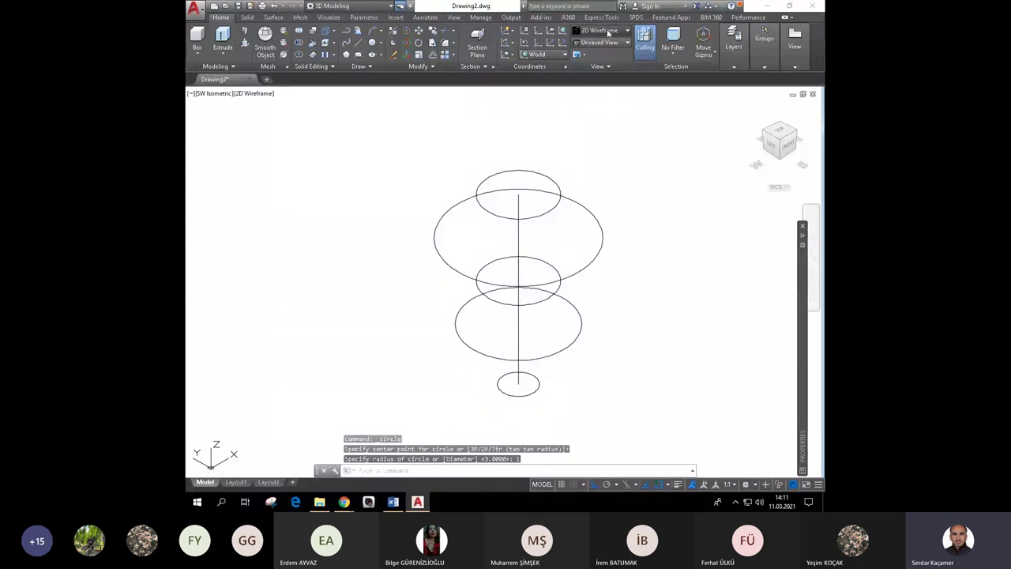
{"action": "left_click", "coordinate": [605, 33]}
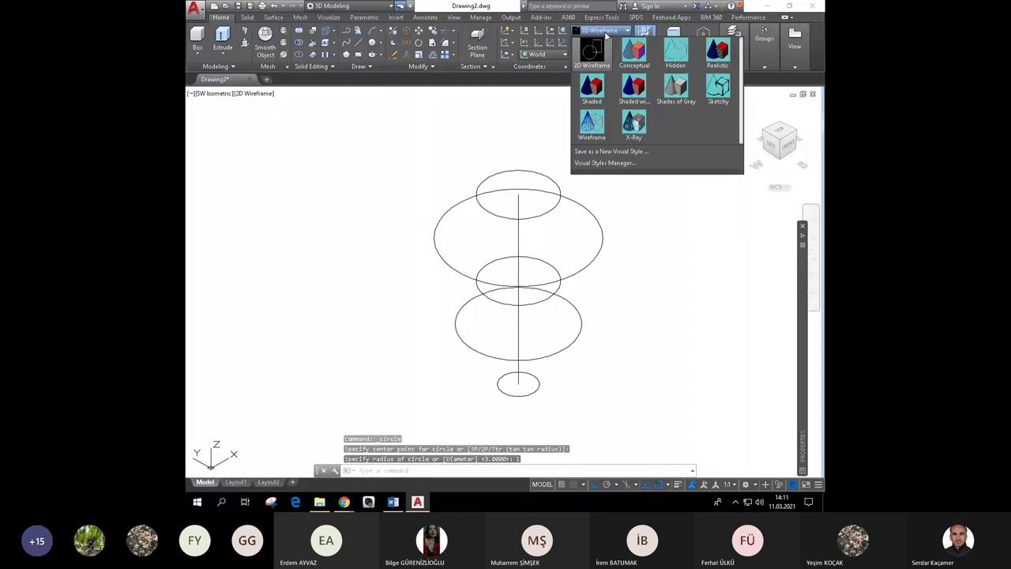
{"action": "left_click", "coordinate": [602, 34]}
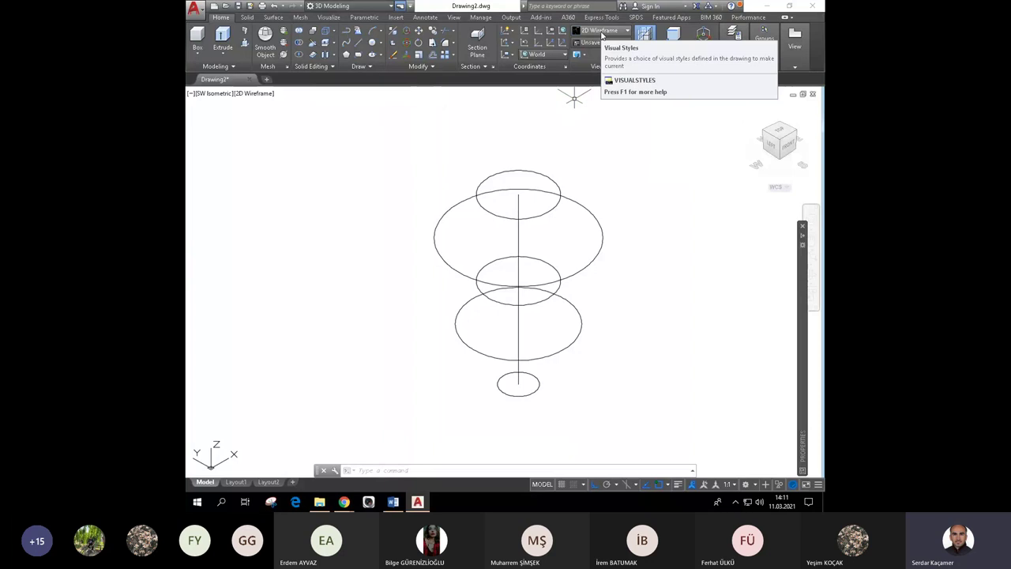
{"action": "left_click", "coordinate": [602, 35]}
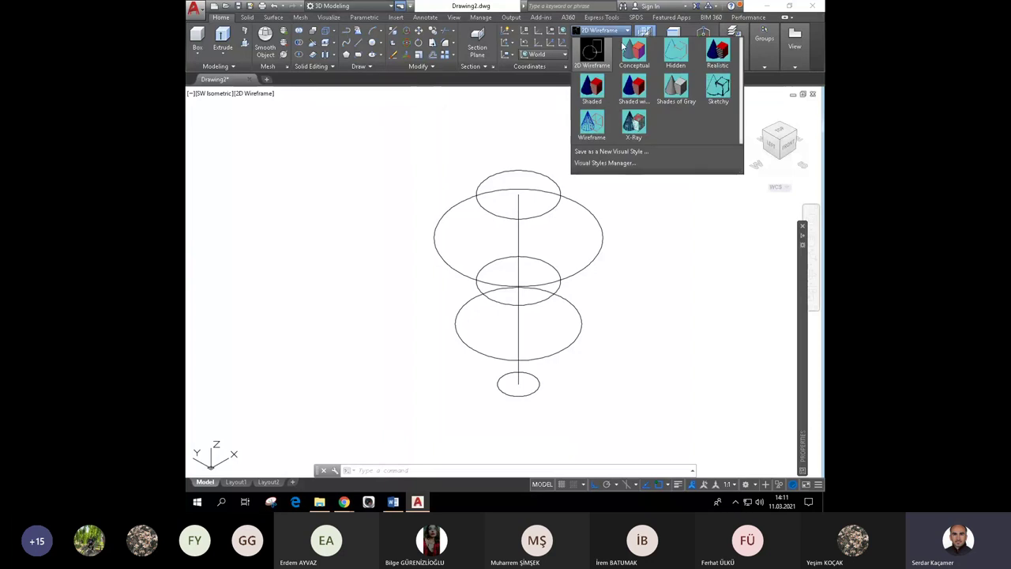
{"action": "left_click", "coordinate": [629, 51]}
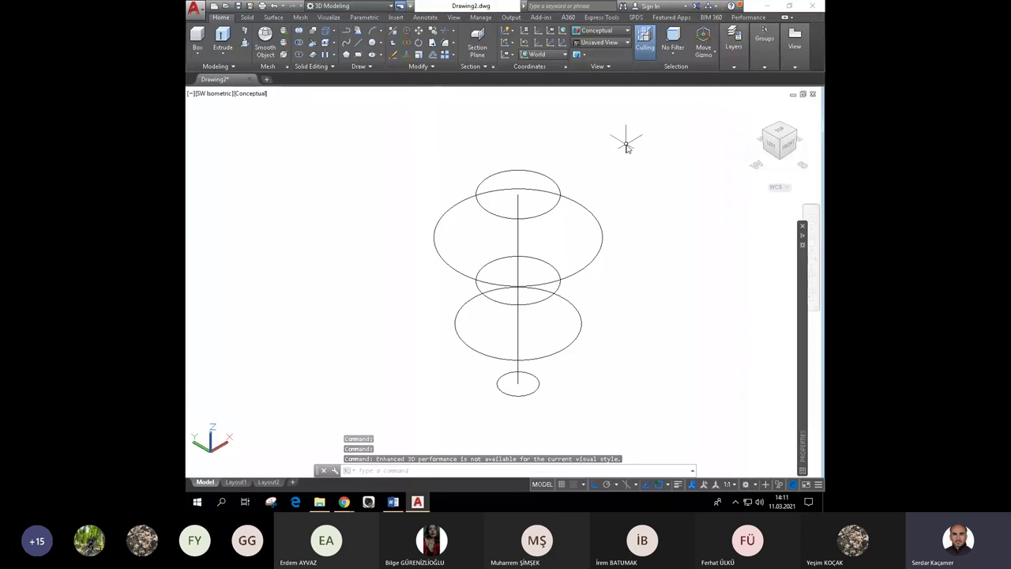
{"action": "left_click", "coordinate": [599, 30]}
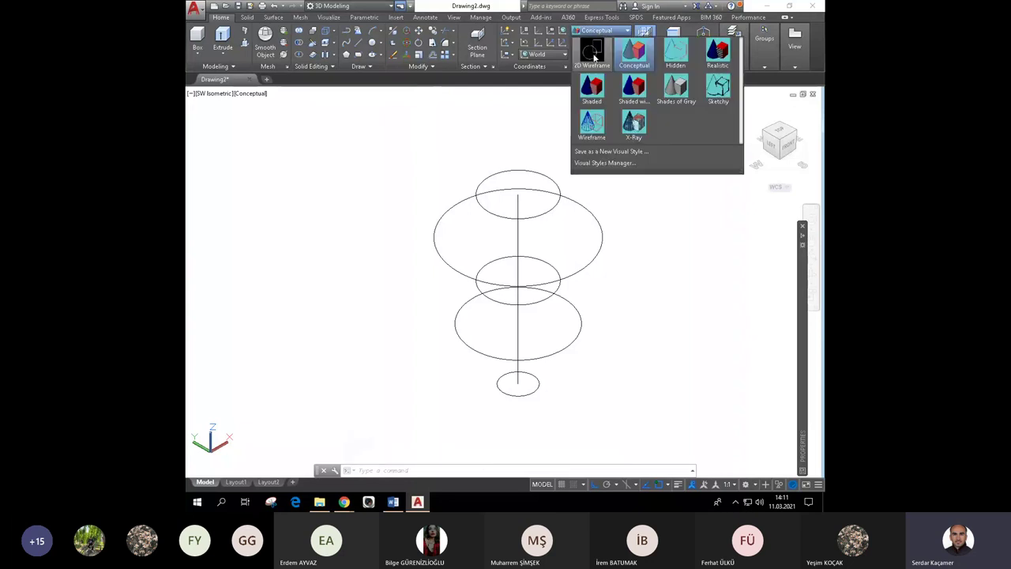
{"action": "left_click", "coordinate": [593, 55]}
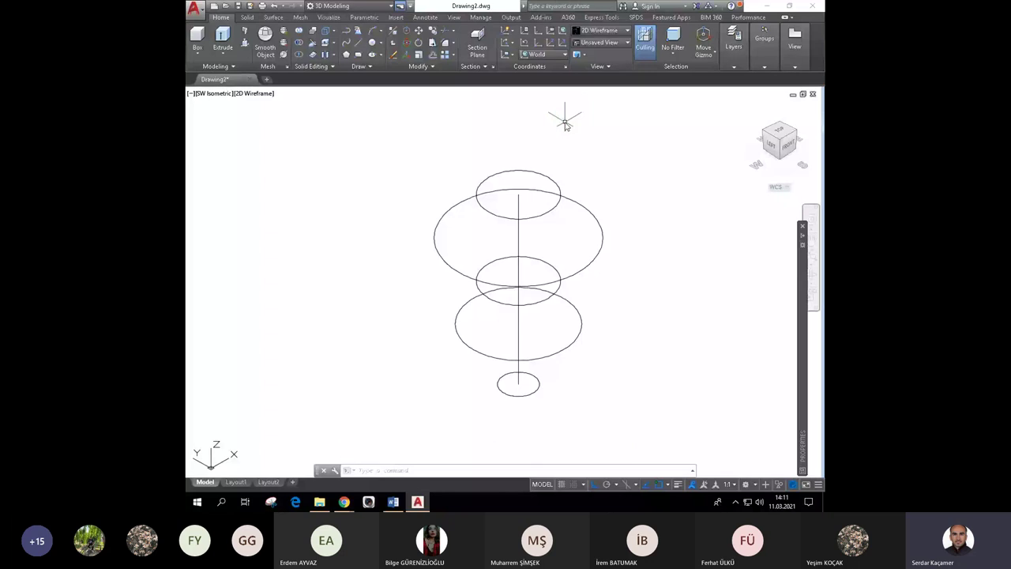
Loft the five guide circles, picked one after another along the axis, into one solid leg.
{"action": "key", "text": "alt+Tab"}
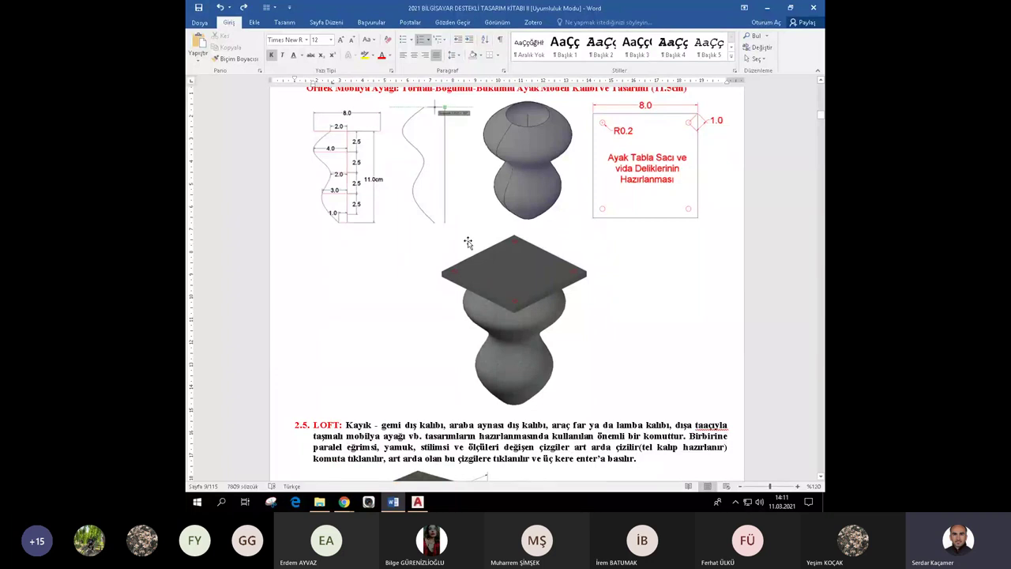
{"action": "left_click", "coordinate": [418, 501]}
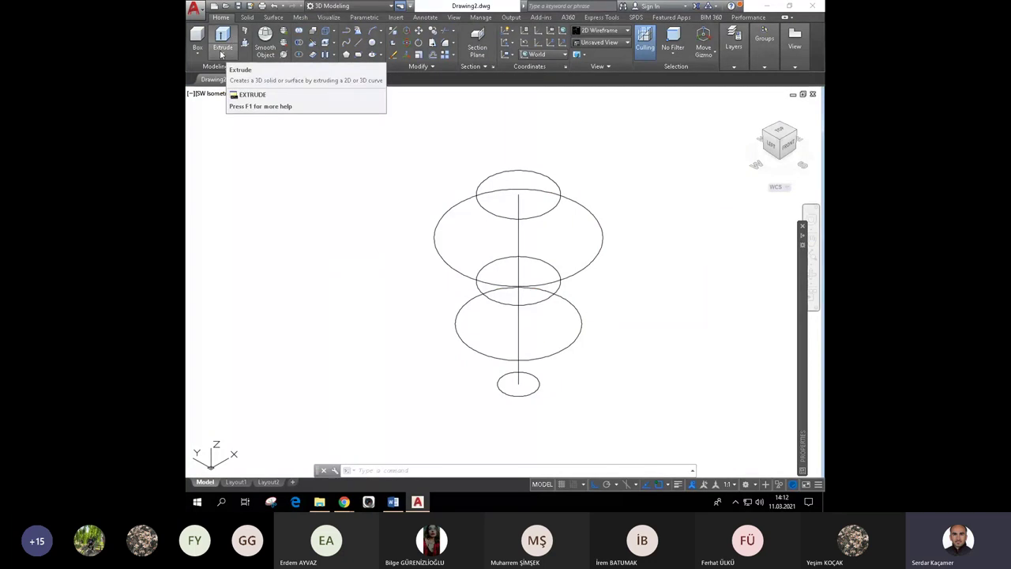
{"action": "left_click", "coordinate": [221, 52]}
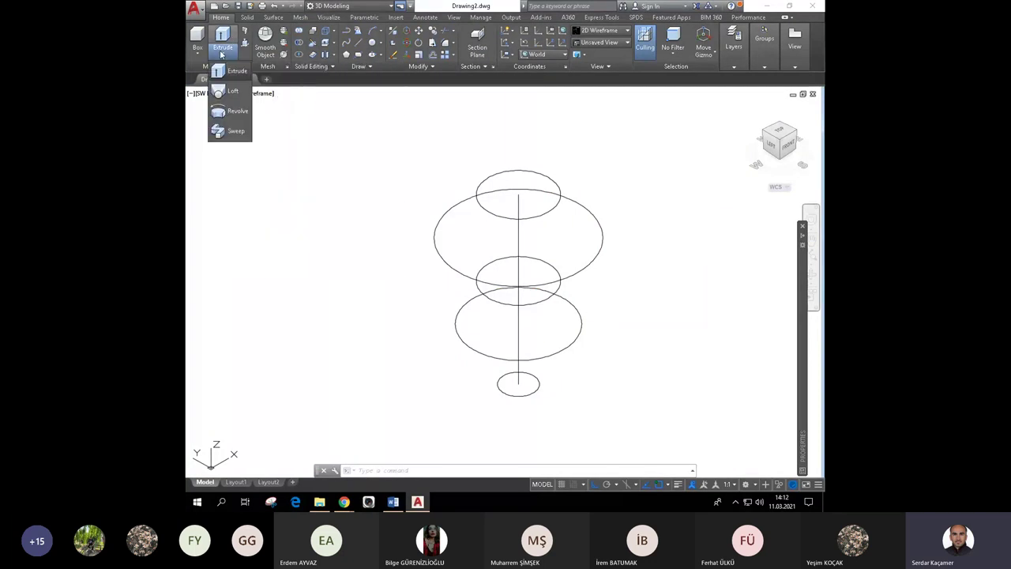
{"action": "left_click", "coordinate": [233, 94]}
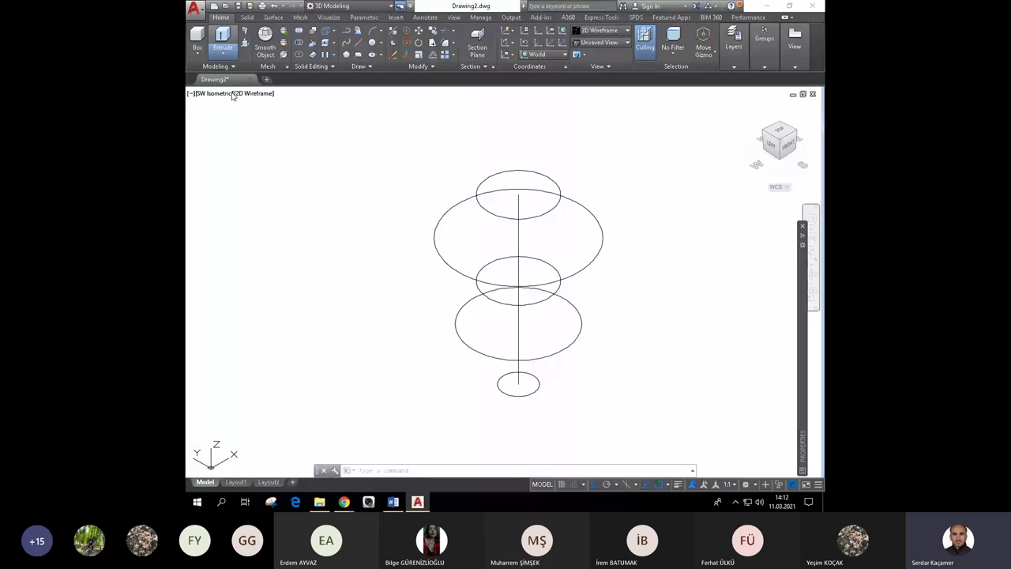
{"action": "left_click", "coordinate": [484, 214]}
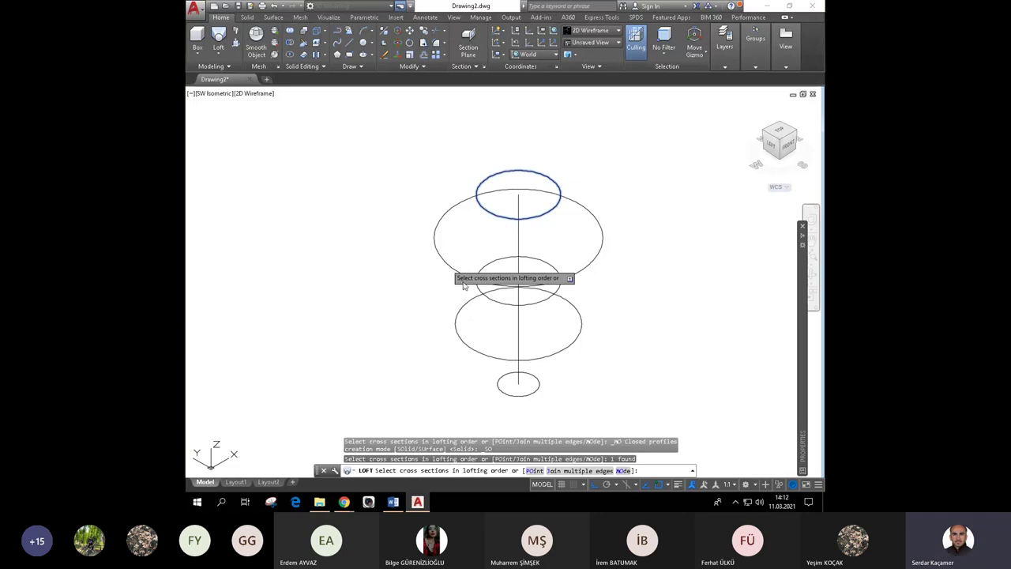
{"action": "left_click", "coordinate": [463, 274]}
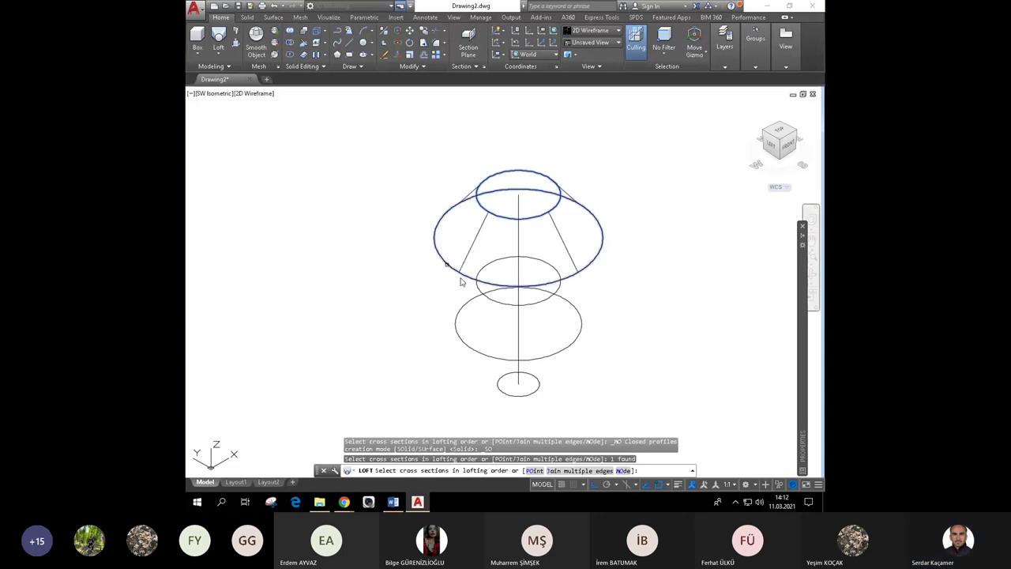
{"action": "left_click", "coordinate": [497, 301]}
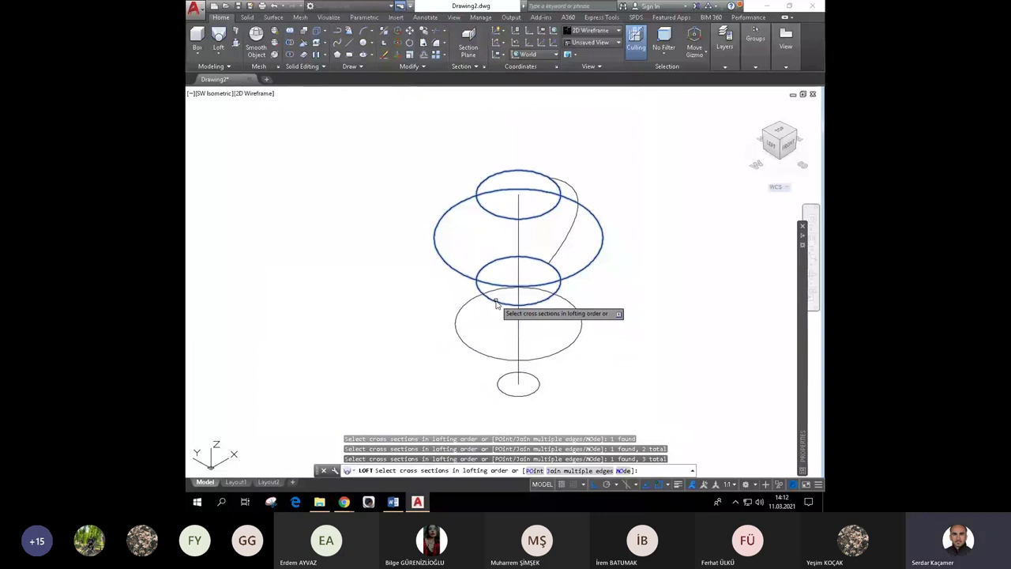
{"action": "left_click", "coordinate": [496, 303]}
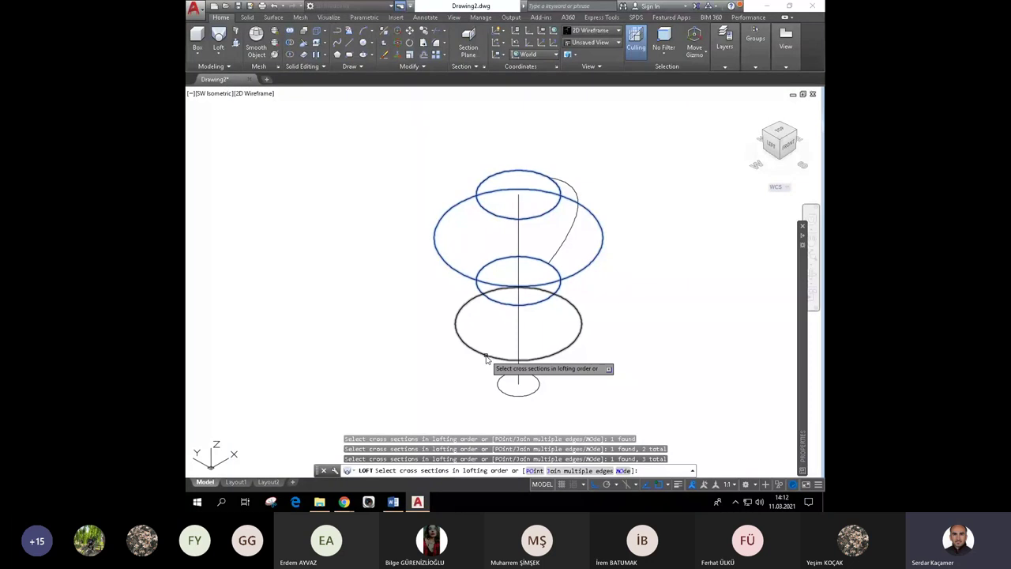
{"action": "left_click", "coordinate": [498, 385]}
{"action": "key", "text": "Return"}
{"action": "key", "text": "Return"}
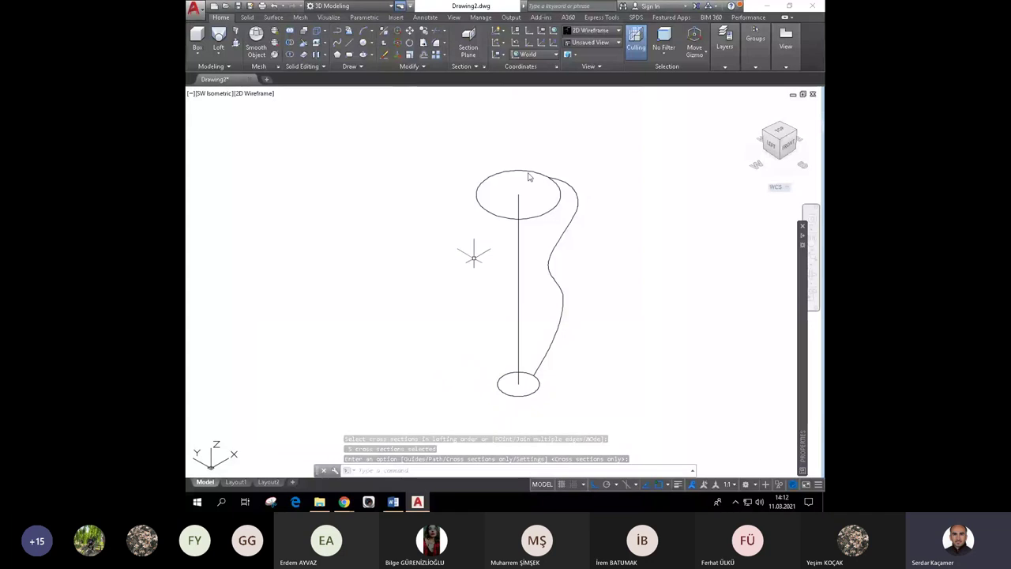
Shade the leg in the Conceptual visual style and orbit it to look down on the rim.
{"action": "left_click", "coordinate": [598, 32]}
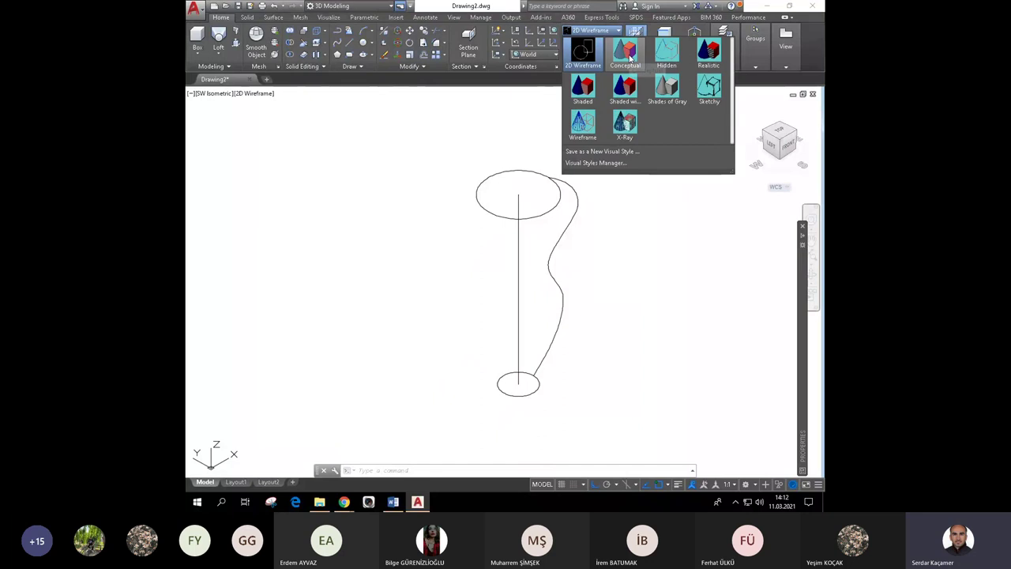
{"action": "left_click", "coordinate": [628, 56]}
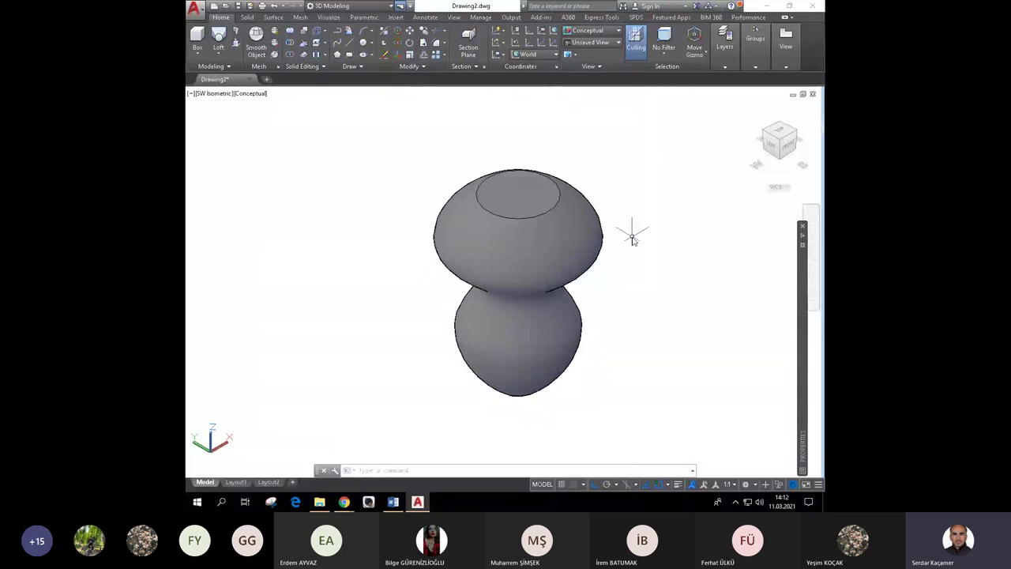
{"action": "type", "text": "orbit"}
{"action": "key", "text": "Return"}
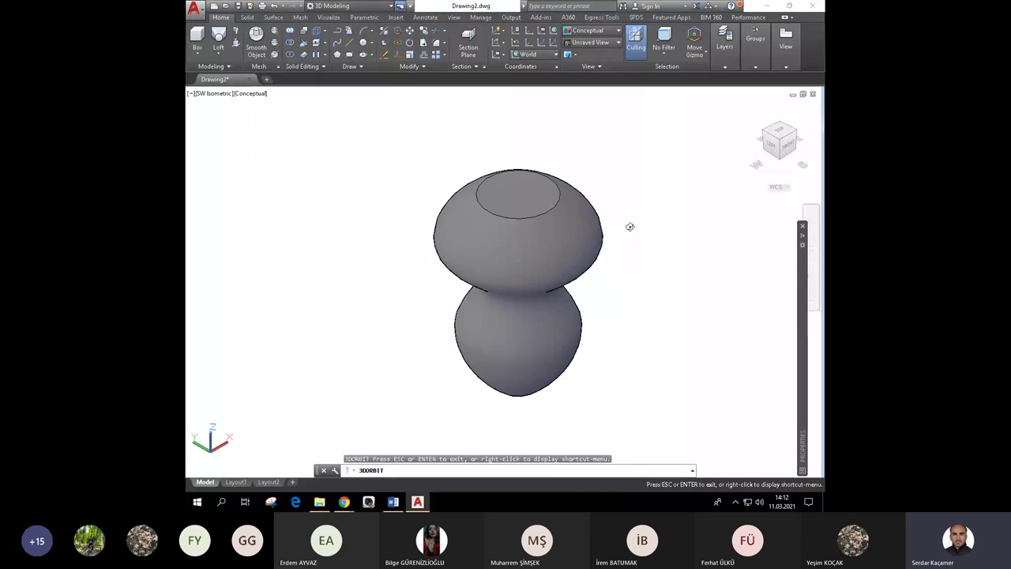
{"action": "mouse_move", "coordinate": [629, 227]}
{"action": "left_mouse_down"}
{"action": "mouse_move", "coordinate": [540, 348]}
{"action": "mouse_move", "coordinate": [520, 331]}
{"action": "left_mouse_up"}
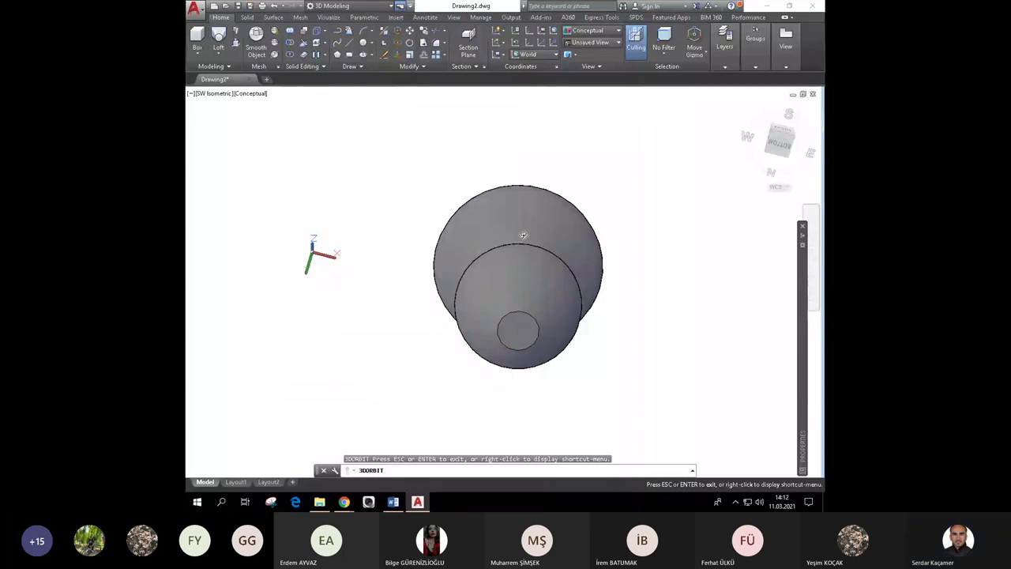
{"action": "left_click_drag", "start_coordinate": [523, 235], "coordinate": [518, 269]}
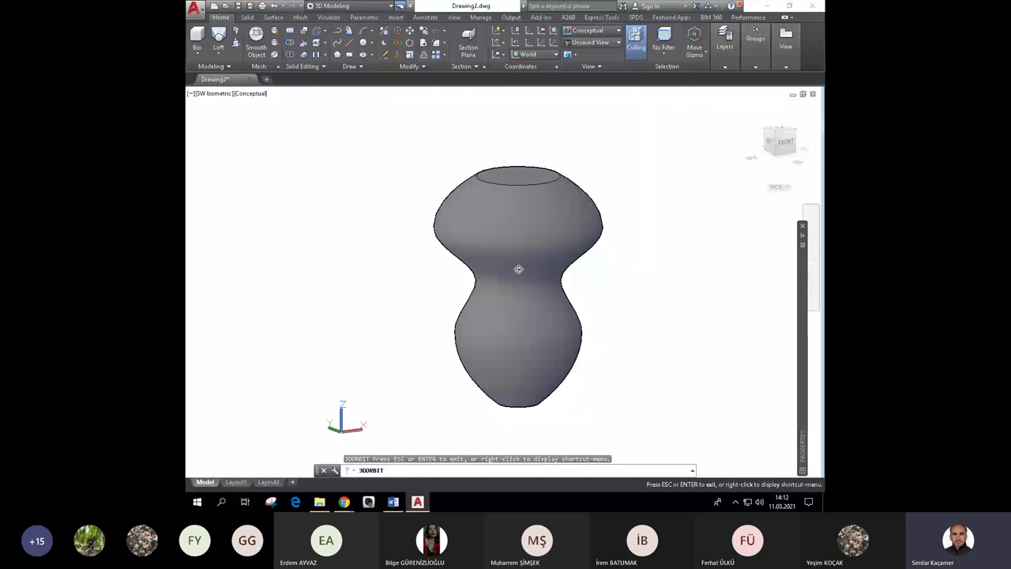
{"action": "left_click_drag", "start_coordinate": [500, 232], "coordinate": [487, 267]}
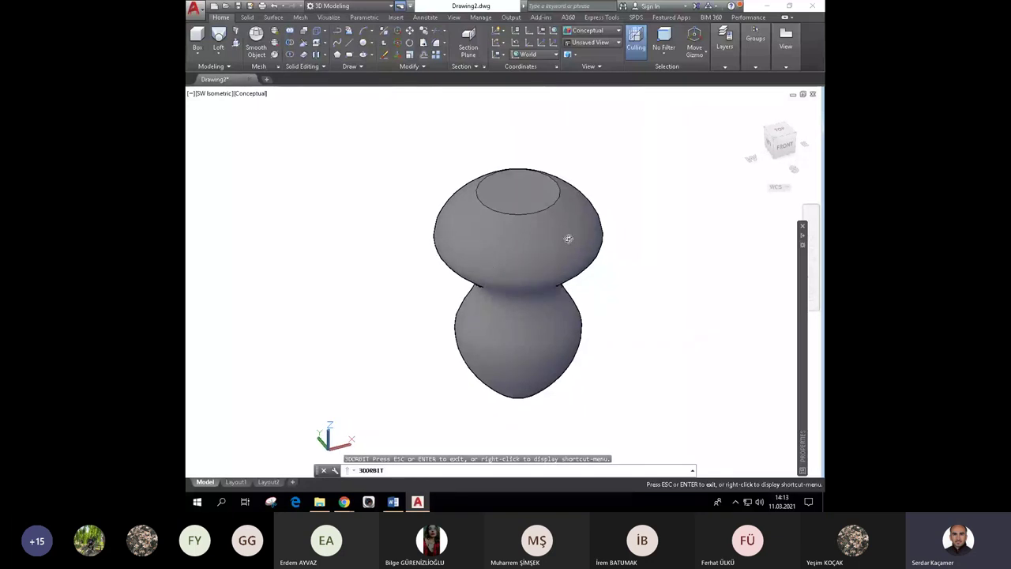
{"action": "left_click_drag", "start_coordinate": [548, 242], "coordinate": [539, 261]}
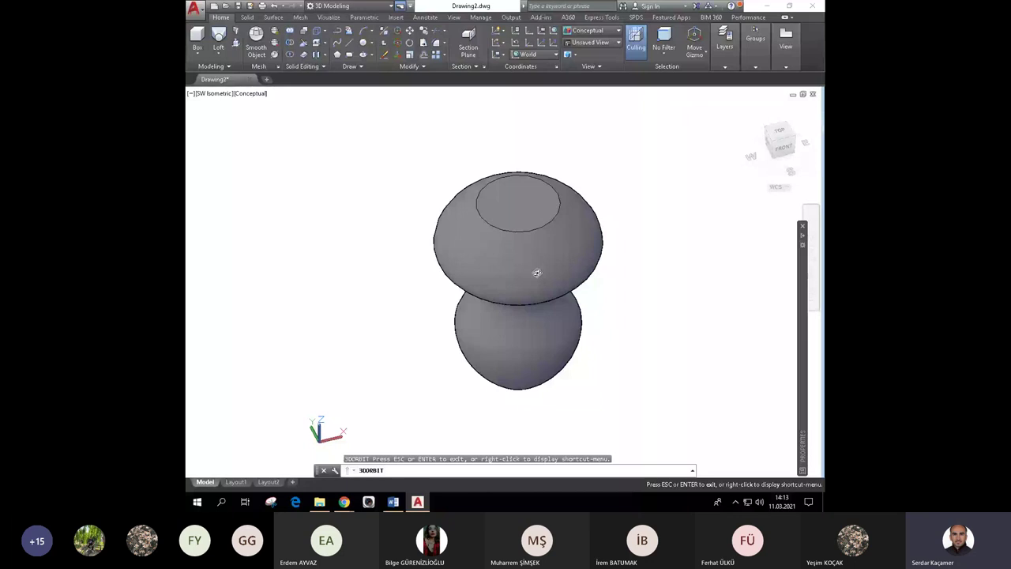
Exit orbit, start copying the leg solid, cancel the copy, and clear the selection.
{"action": "key", "text": "Escape"}
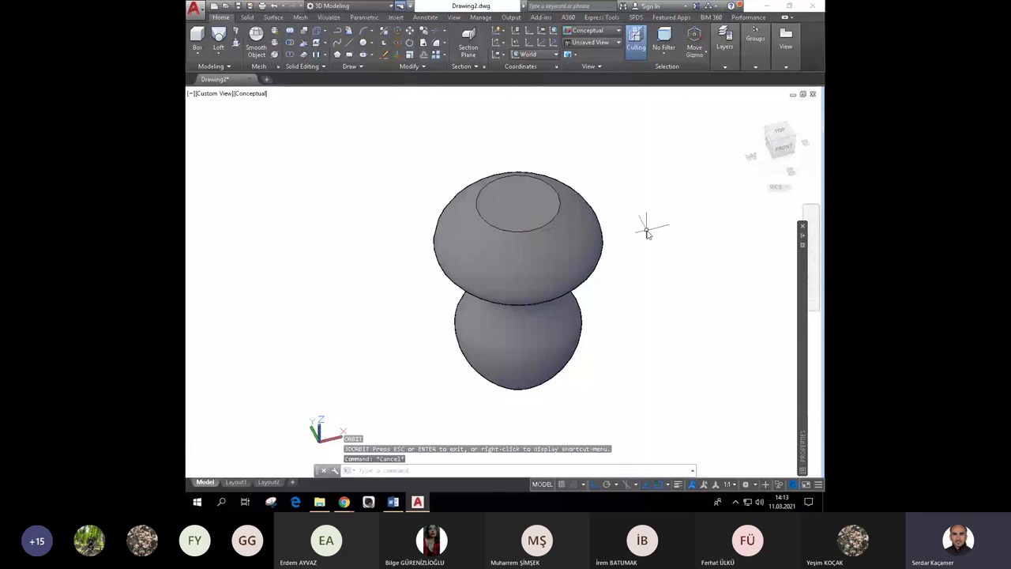
{"action": "left_click", "coordinate": [530, 242]}
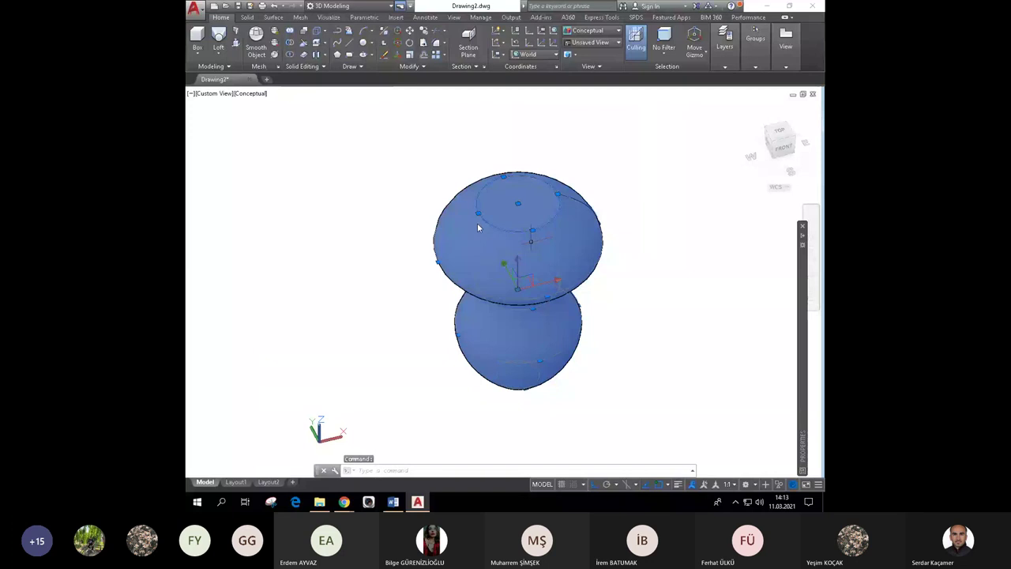
{"action": "left_click", "coordinate": [424, 32]}
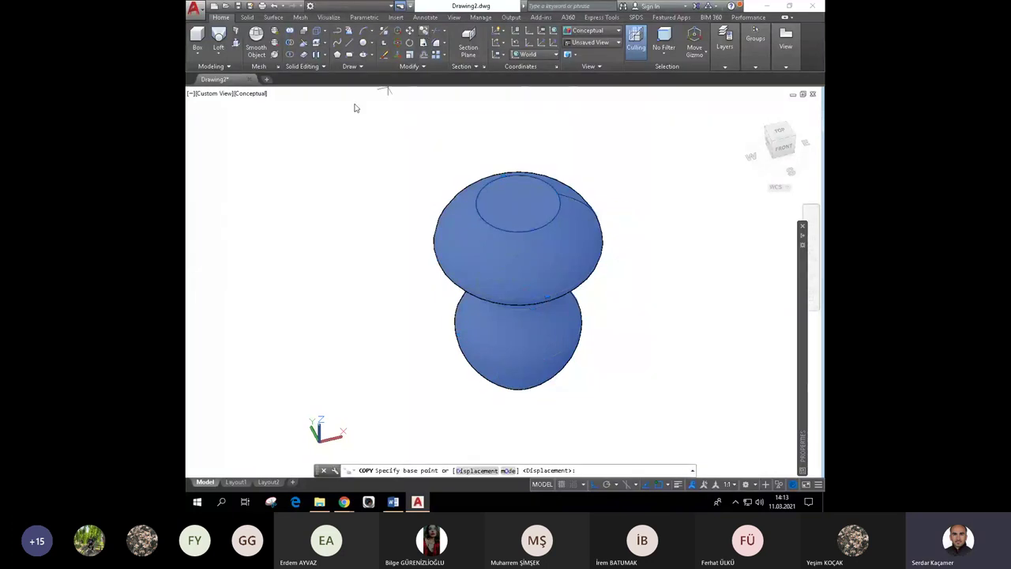
{"action": "left_click", "coordinate": [521, 200]}
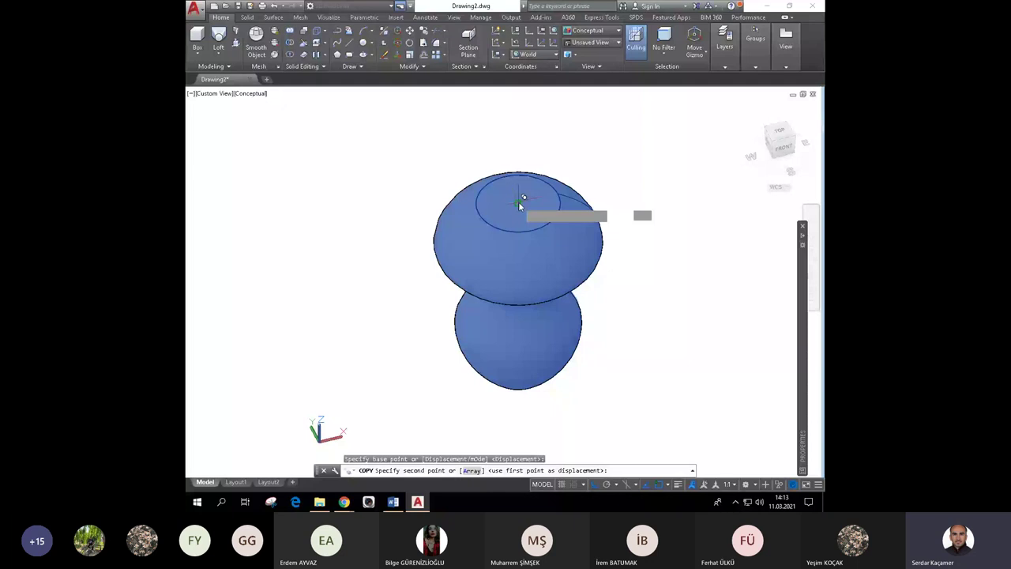
{"action": "left_click", "coordinate": [518, 202]}
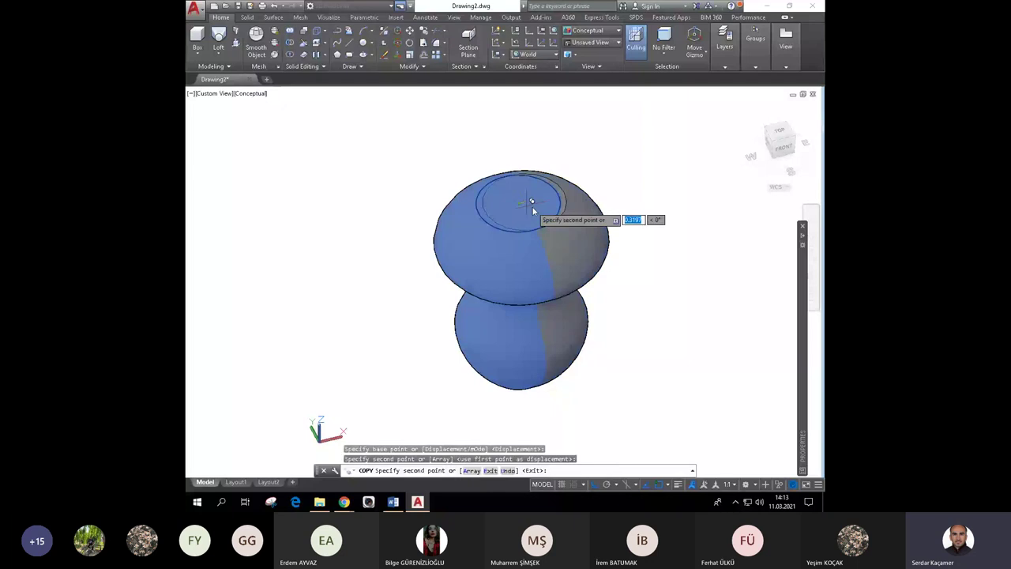
{"action": "key", "text": "Escape"}
{"action": "left_click", "coordinate": [551, 225]}
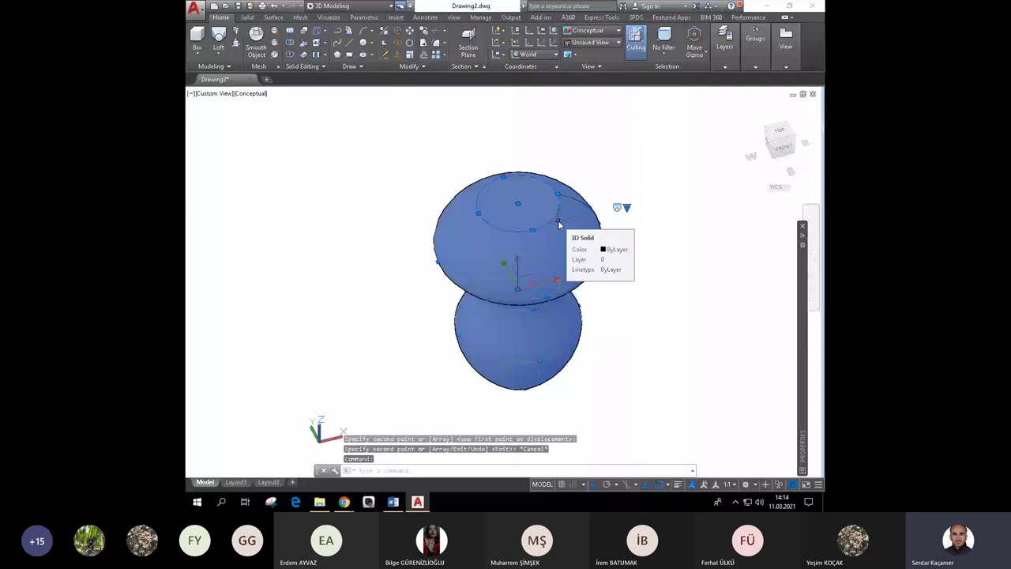
{"action": "key", "text": "Escape"}
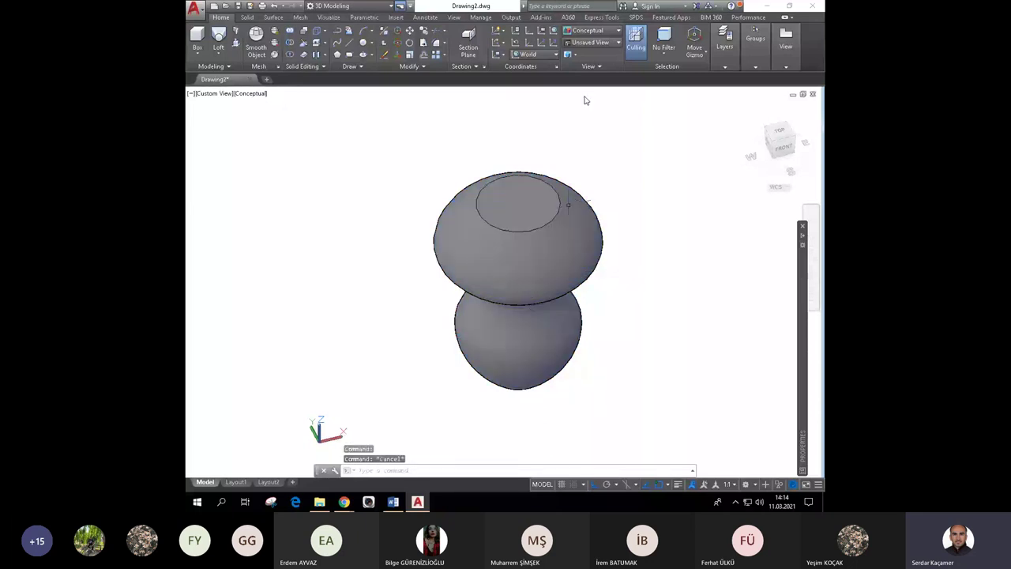
{"action": "left_click", "coordinate": [587, 31]}
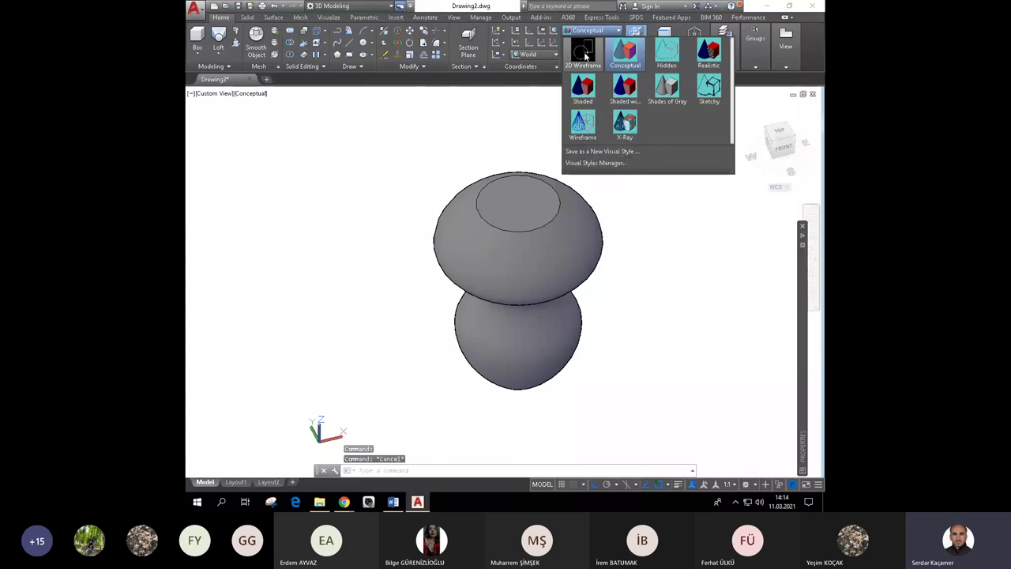
Switch to 2D Wireframe, select the axis line and orbit to an oblique view.
{"action": "left_click", "coordinate": [582, 52]}
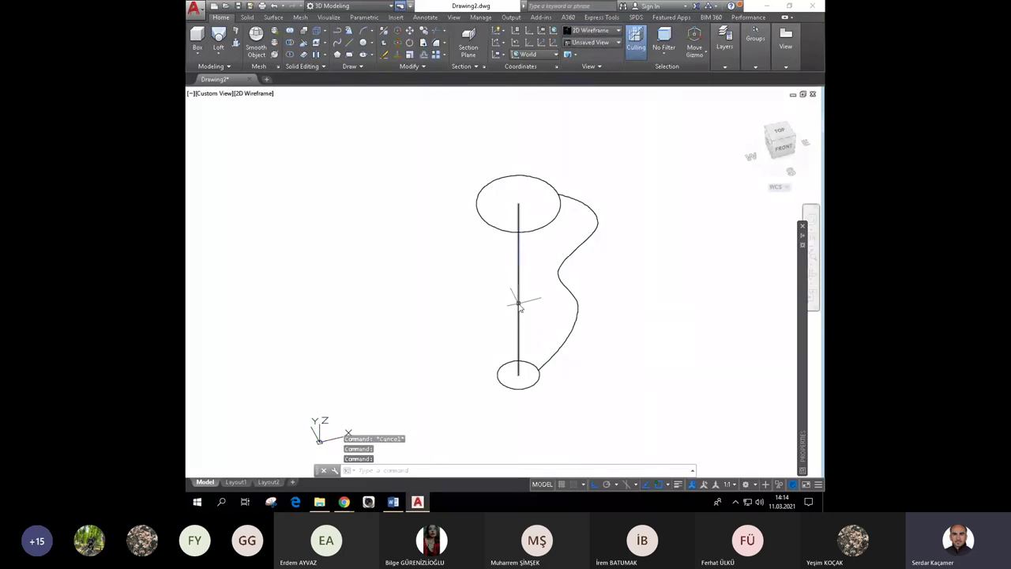
{"action": "left_click", "coordinate": [518, 290]}
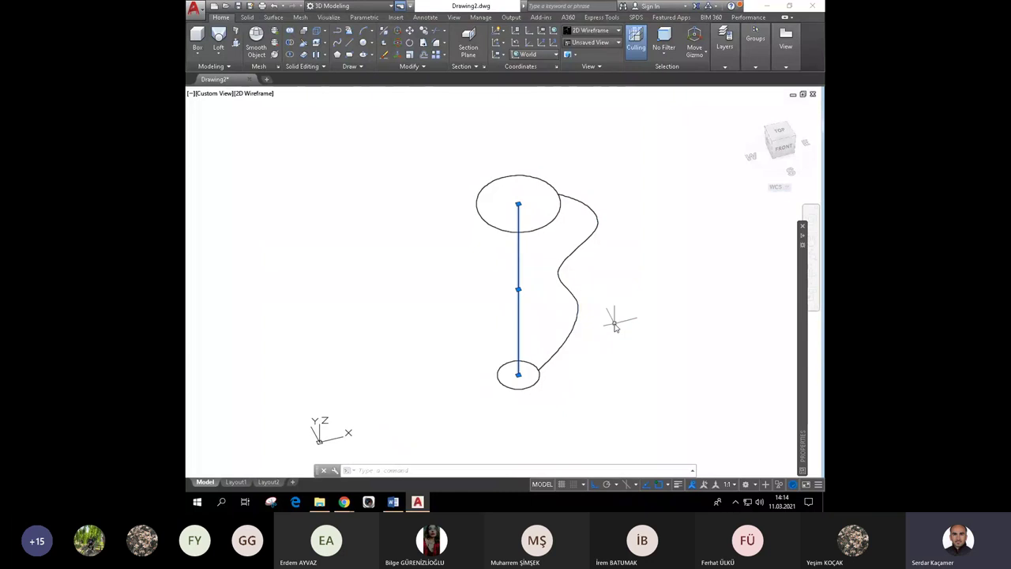
{"action": "middle_click_drag", "start_coordinate": [615, 324], "coordinate": [438, 92], "text": "shift"}
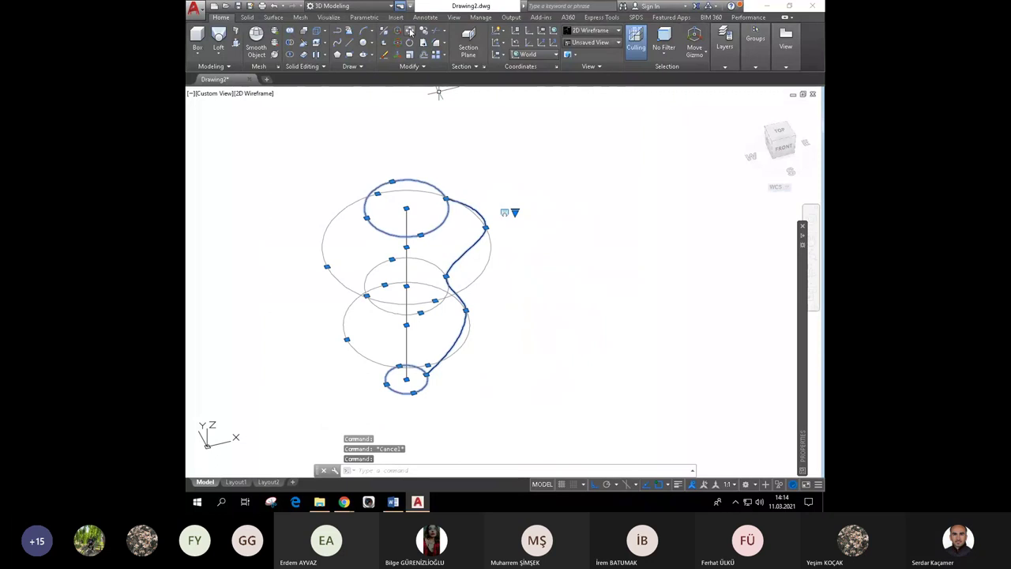
Move the drawing up and right, undo the move, and select the curve, line and circles.
{"action": "left_click", "coordinate": [410, 31]}
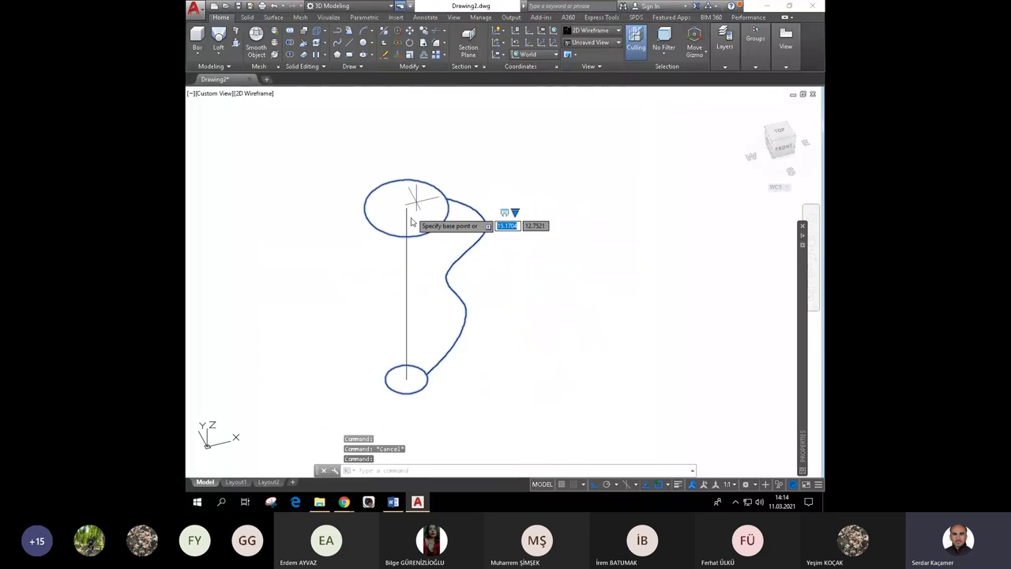
{"action": "left_click", "coordinate": [406, 218]}
{"action": "left_click", "coordinate": [608, 170]}
{"action": "key", "text": "Escape"}
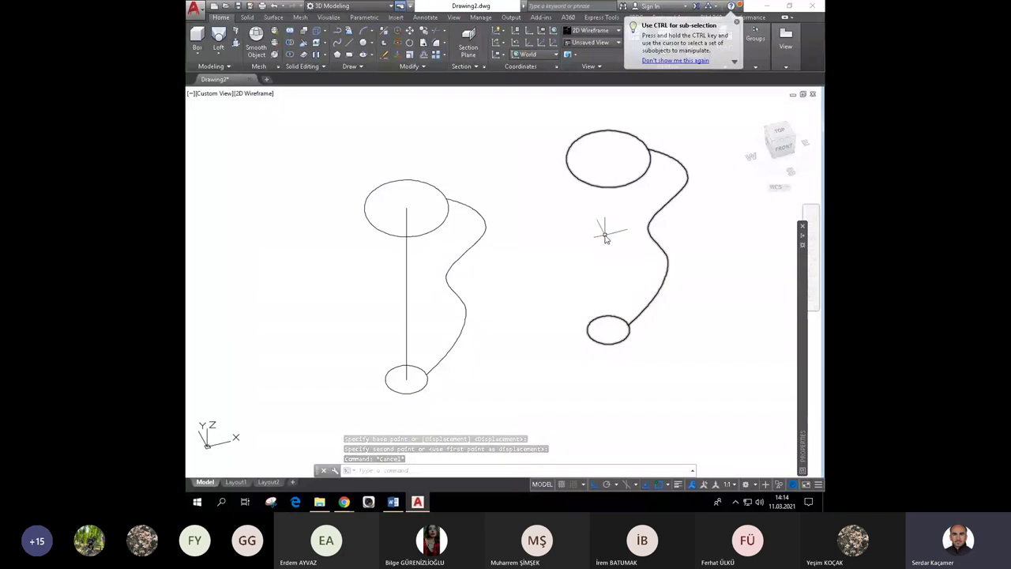
{"action": "key", "text": "ctrl+z"}
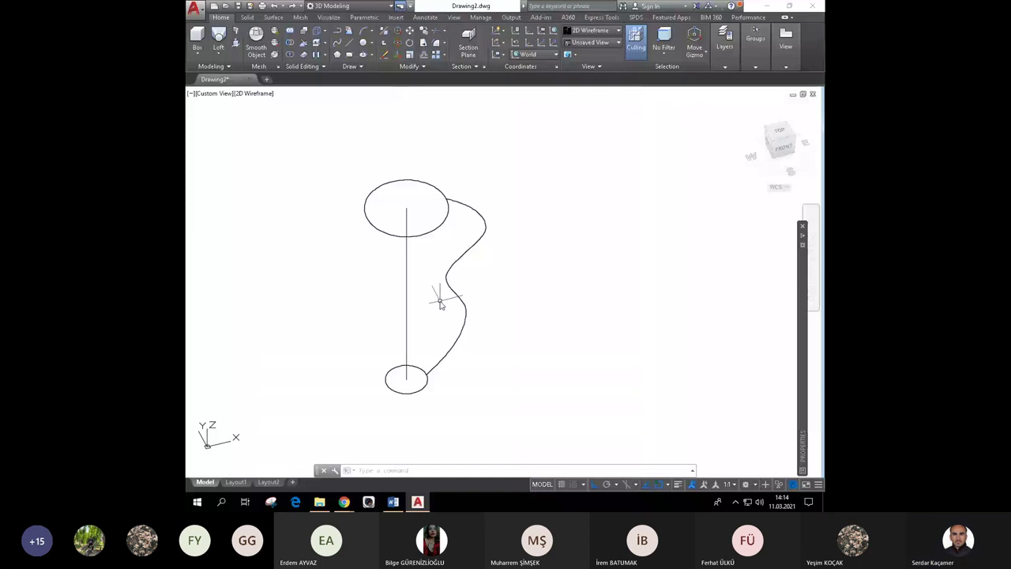
{"action": "left_click", "coordinate": [477, 244]}
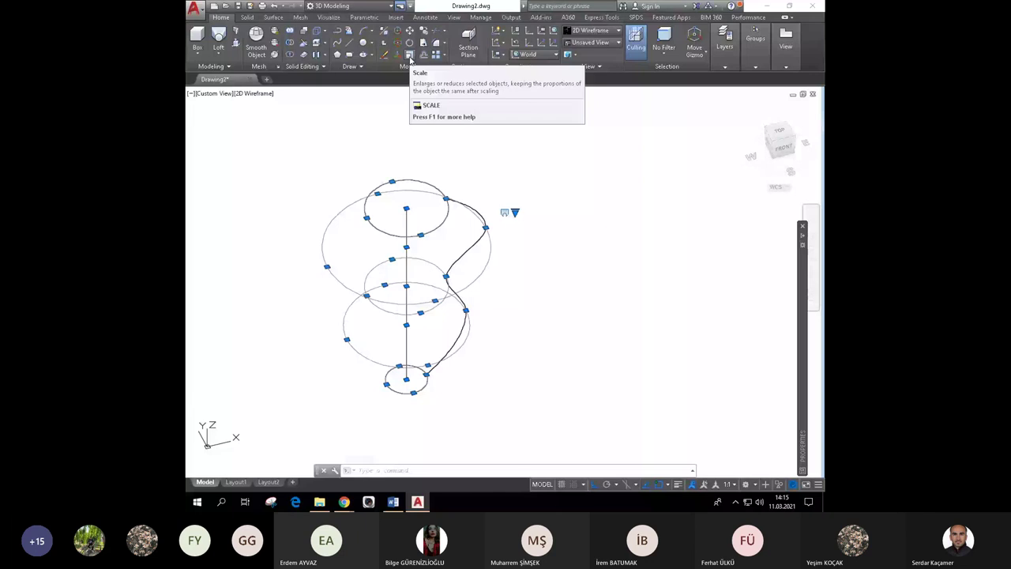
Scale the selected curve and circles by 0.8 about the axis line's midpoint.
{"action": "left_click", "coordinate": [409, 56]}
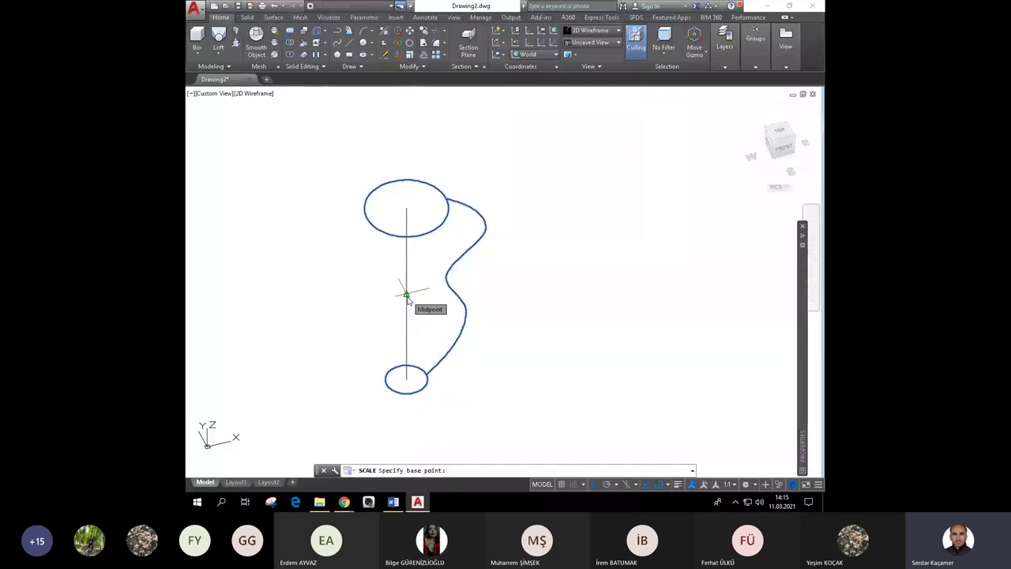
{"action": "left_click", "coordinate": [407, 296]}
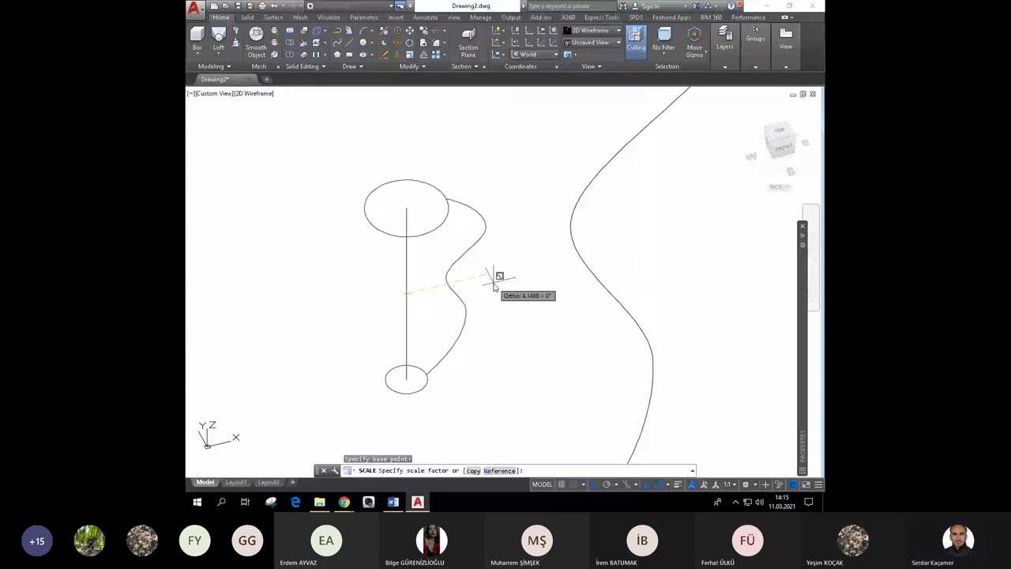
{"action": "type", "text": "0.8"}
{"action": "key", "text": "Return"}
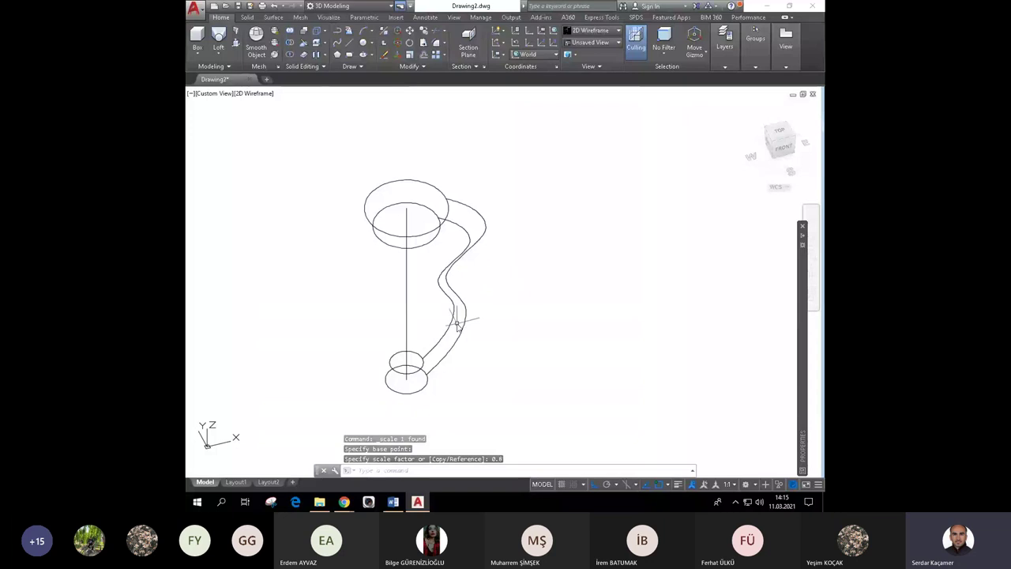
Orbit briefly, switch to the Front view, and undo back to the single profile curve.
{"action": "type", "text": "orbi"}
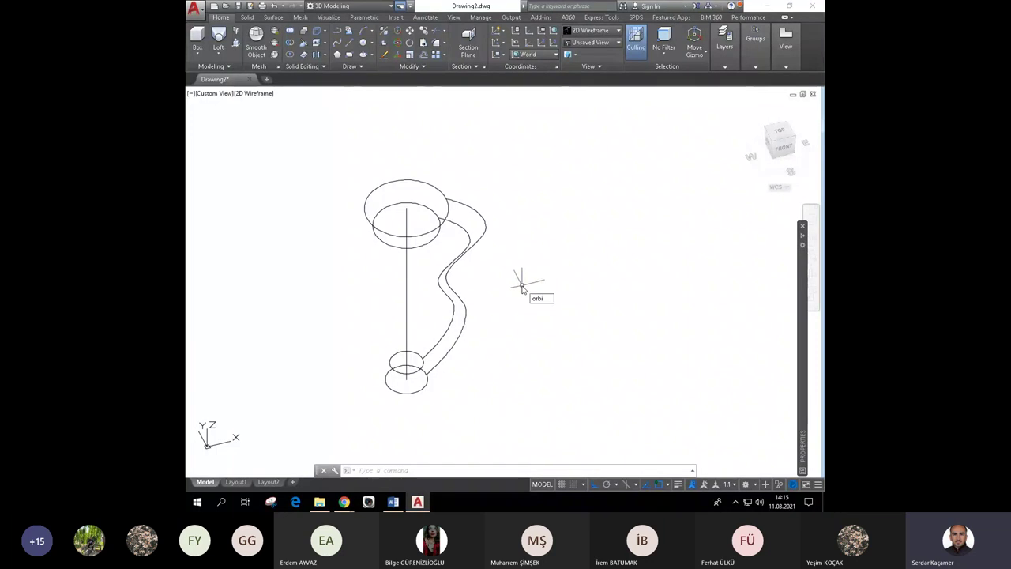
{"action": "key", "text": "Return"}
{"action": "mouse_move", "coordinate": [505, 291]}
{"action": "left_mouse_down"}
{"action": "mouse_move", "coordinate": [465, 297]}
{"action": "mouse_move", "coordinate": [416, 214]}
{"action": "mouse_move", "coordinate": [481, 258]}
{"action": "left_mouse_up"}
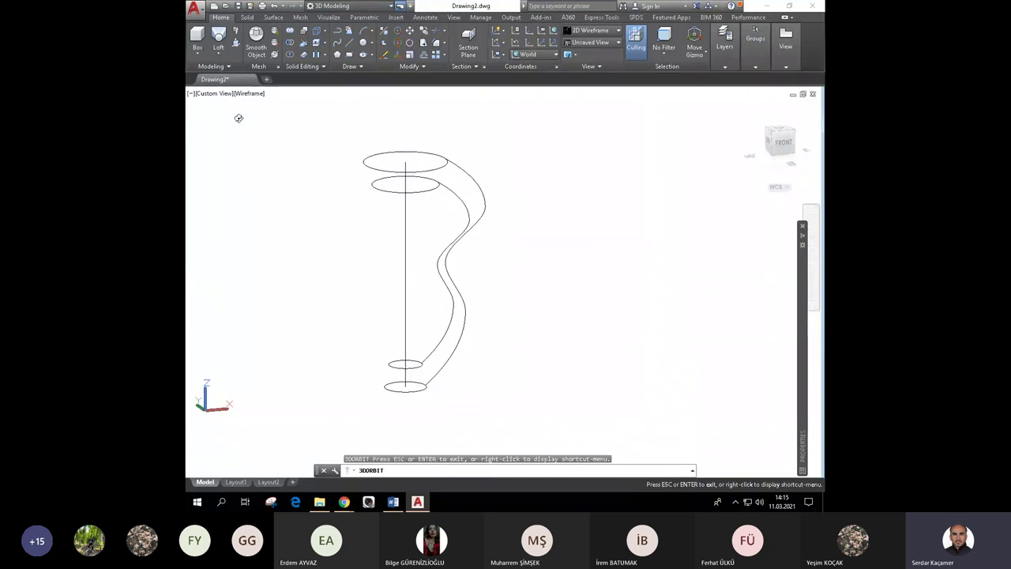
{"action": "key", "text": "Escape"}
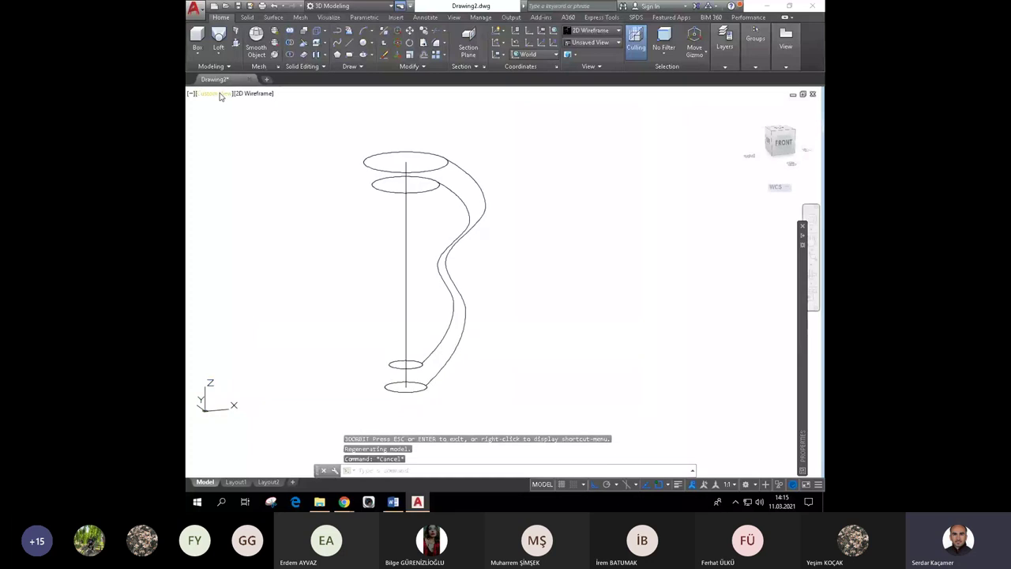
{"action": "left_click", "coordinate": [215, 93]}
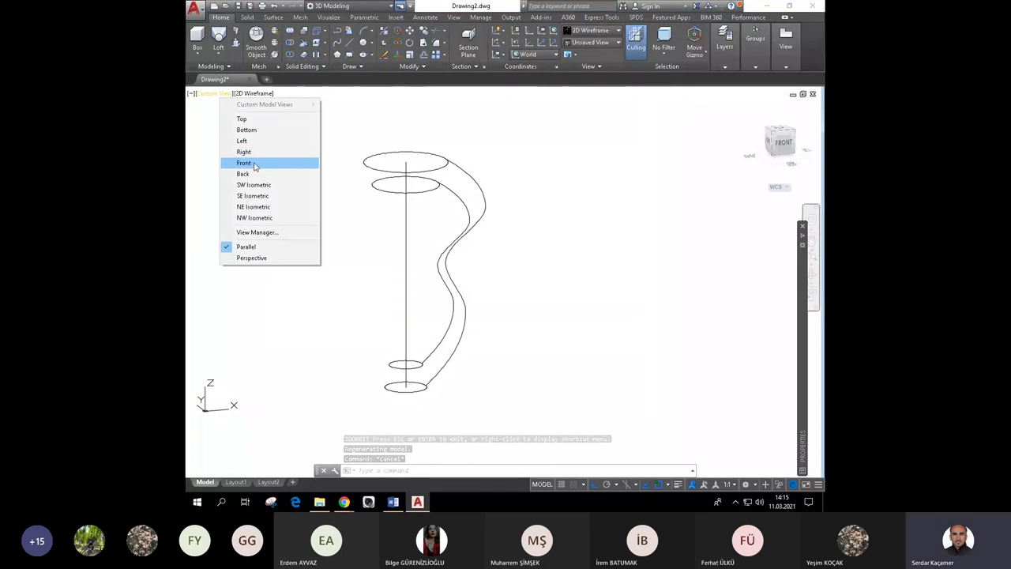
{"action": "left_click", "coordinate": [255, 166]}
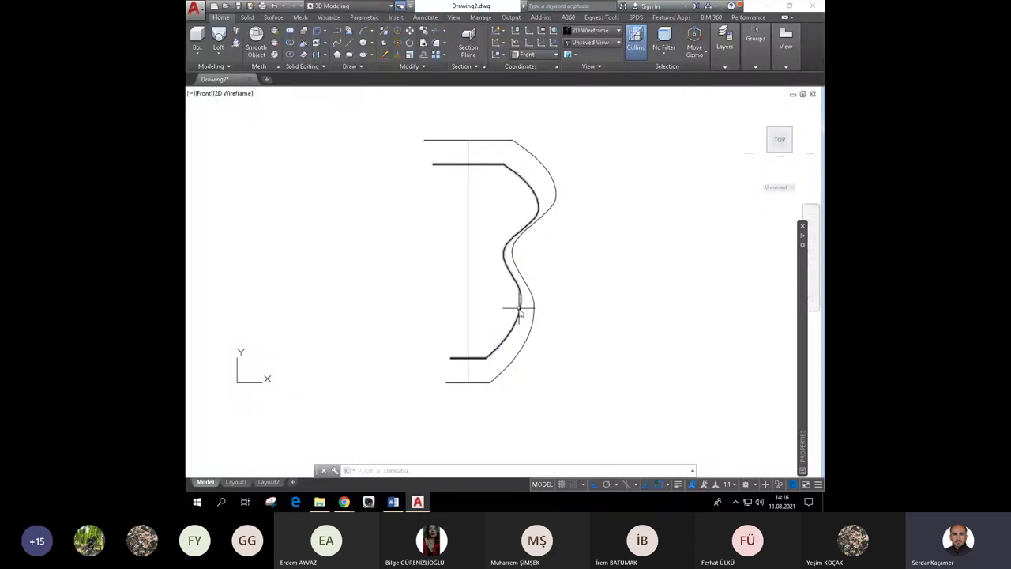
{"action": "mouse_move", "coordinate": [519, 308]}
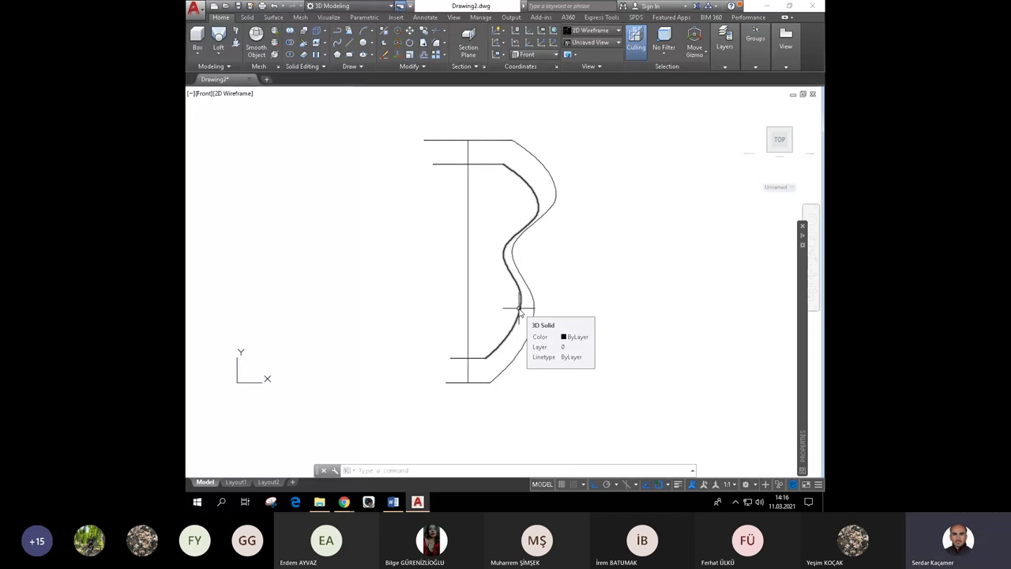
{"action": "key", "text": "ctrl+z"}
{"action": "key", "text": "ctrl+z"}
{"action": "key", "text": "ctrl+z"}
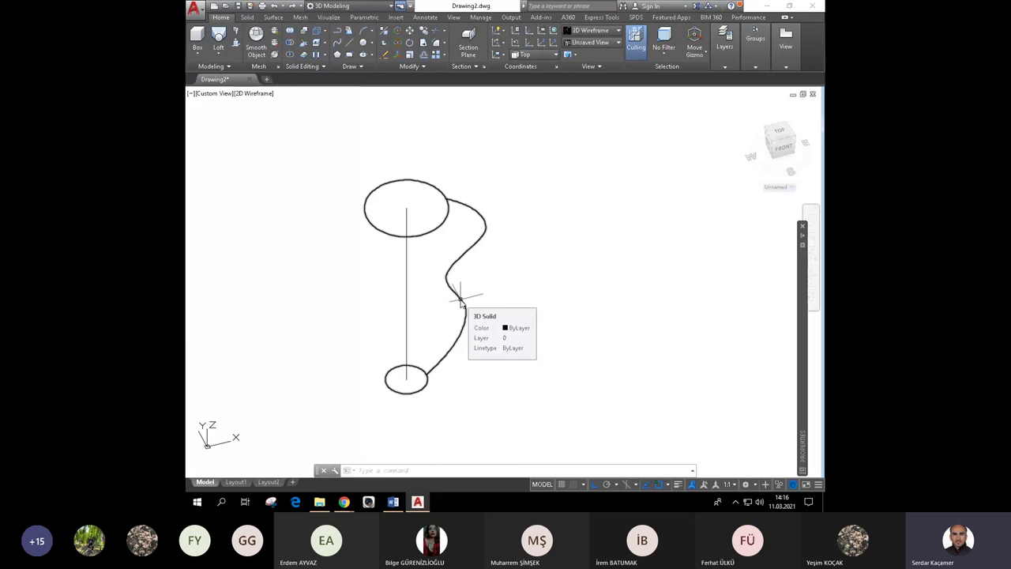
Scale the leg and guide circles by 0.9 about the axis midpoint, then view from Front.
{"action": "left_click", "coordinate": [461, 299]}
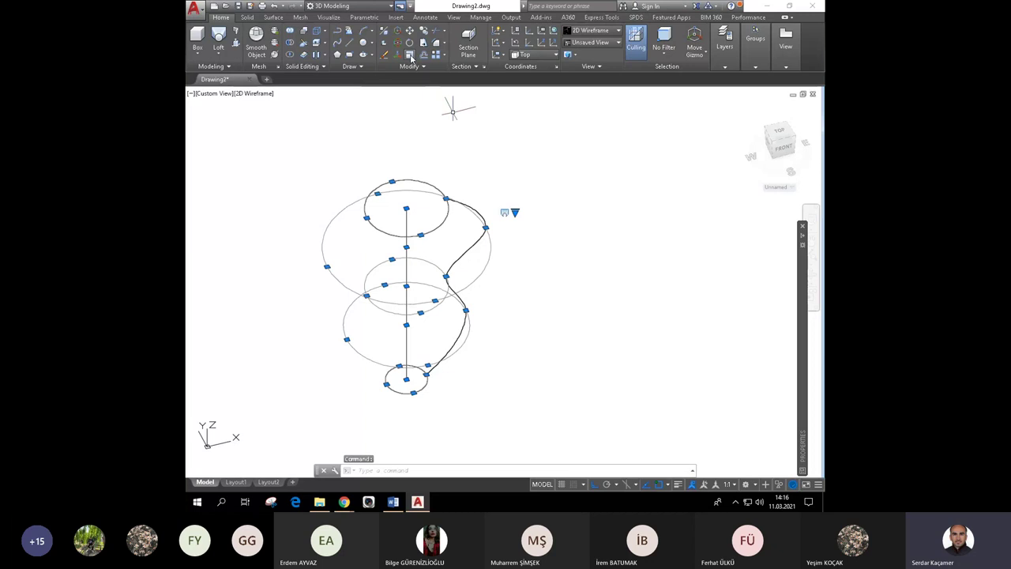
{"action": "left_click", "coordinate": [410, 59]}
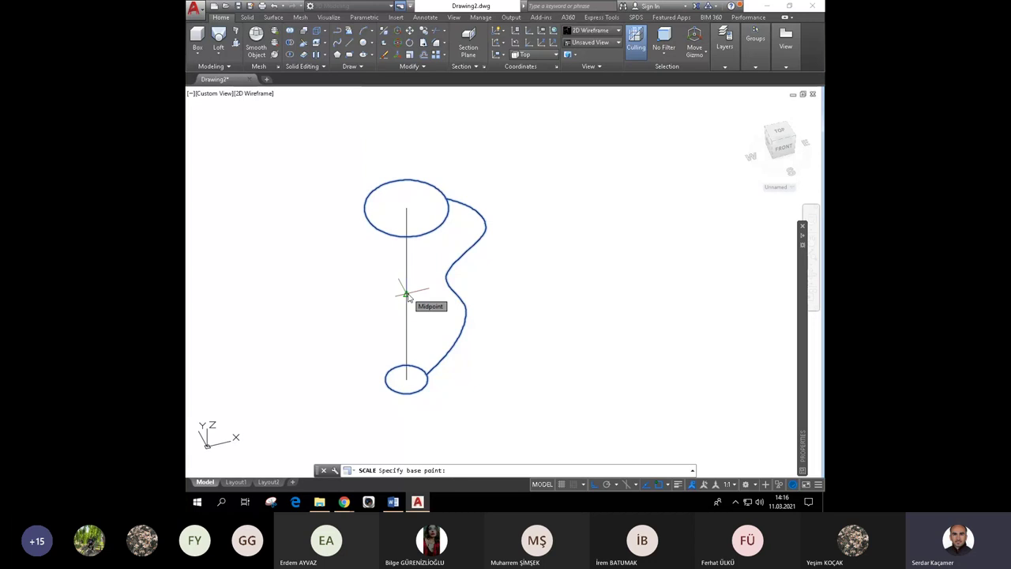
{"action": "left_click", "coordinate": [407, 295]}
{"action": "type", "text": "0.9"}
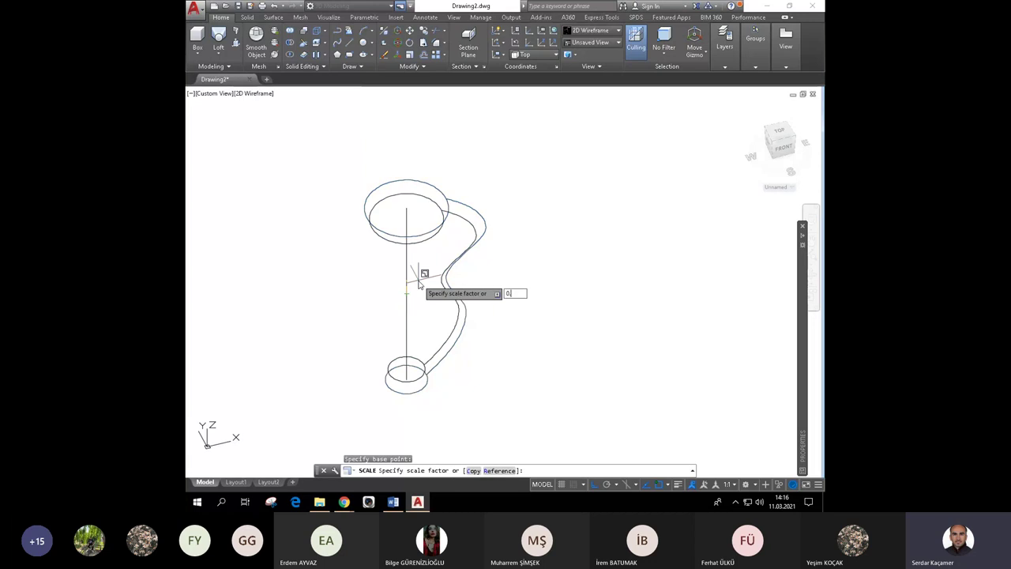
{"action": "key", "text": "Return"}
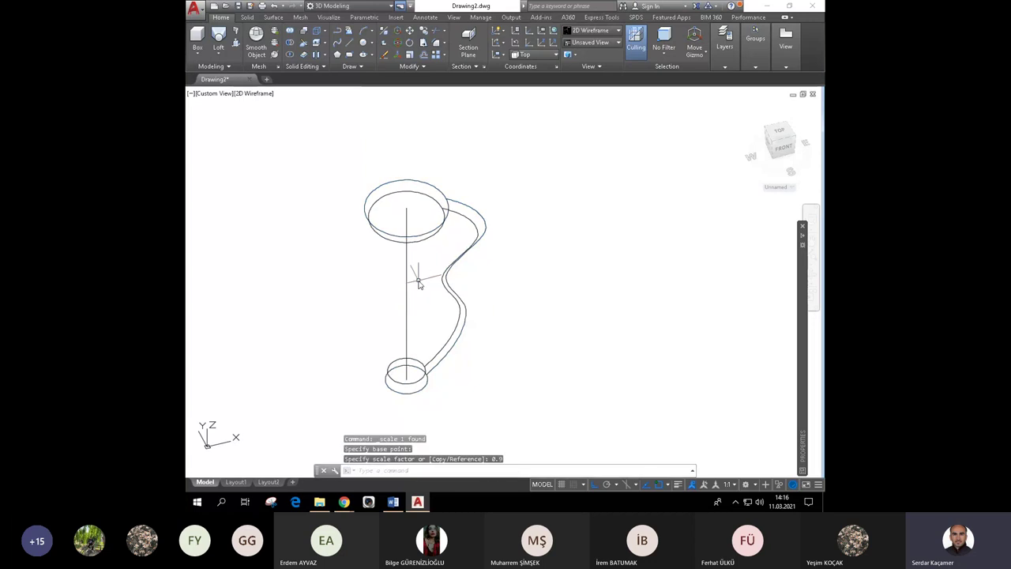
{"action": "left_click", "coordinate": [204, 95]}
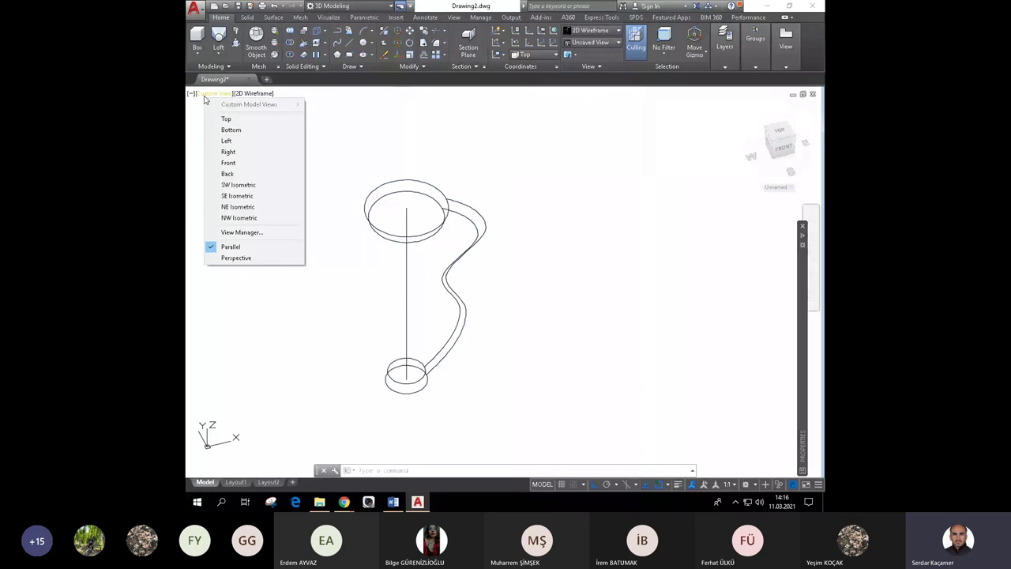
{"action": "left_click", "coordinate": [241, 164]}
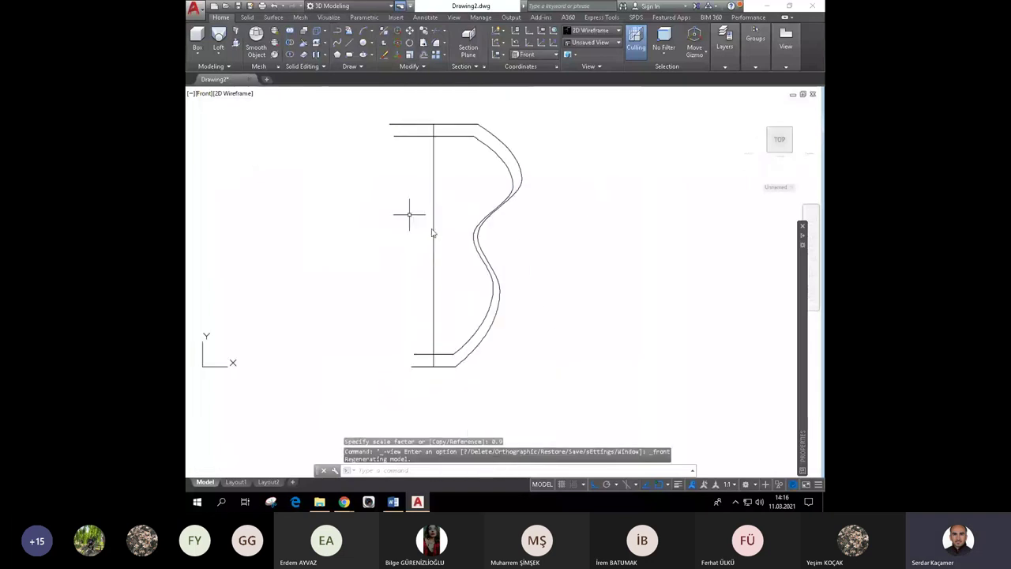
{"action": "left_click", "coordinate": [499, 206]}
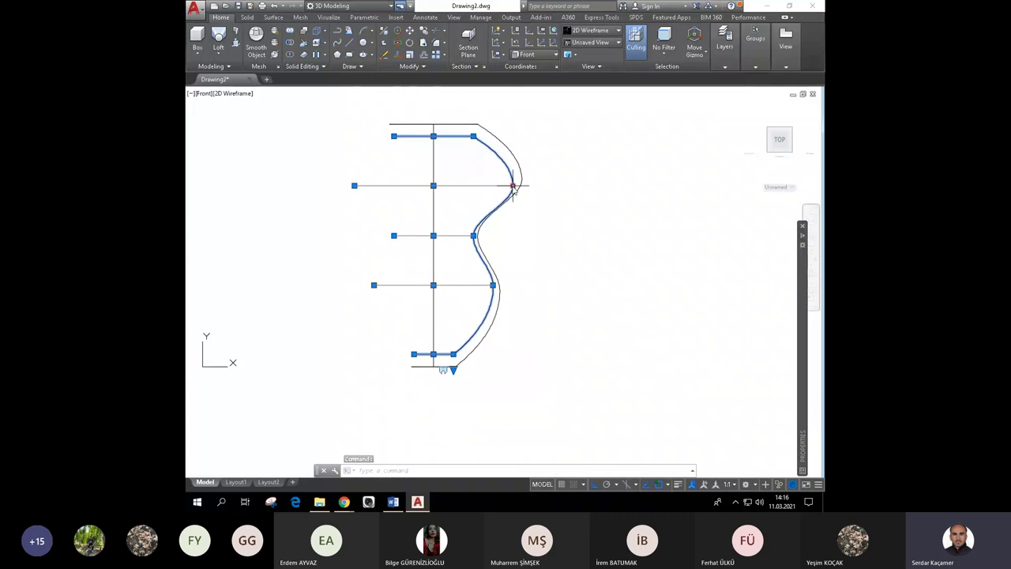
{"action": "left_click", "coordinate": [513, 185]}
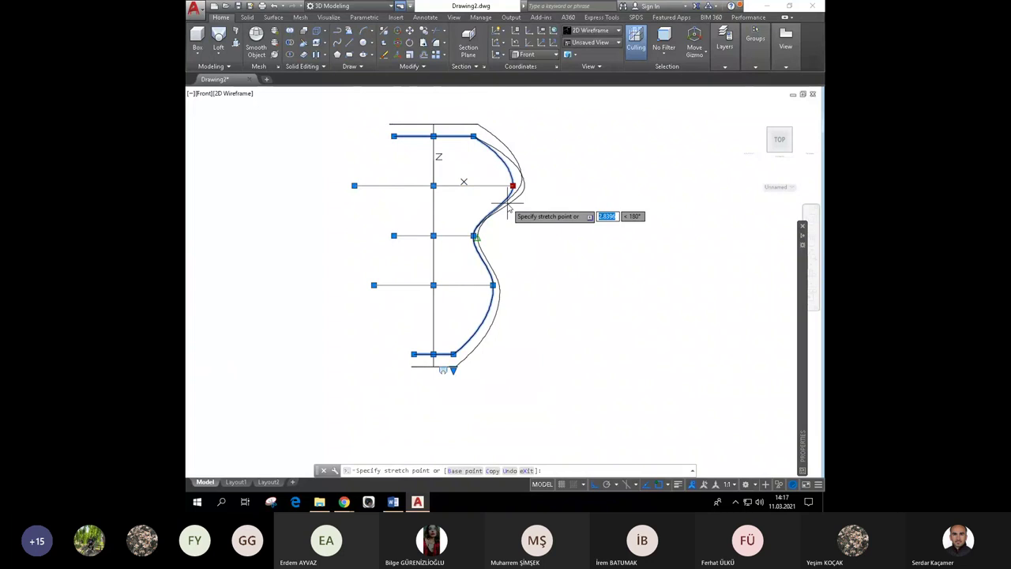
{"action": "left_click", "coordinate": [593, 490]}
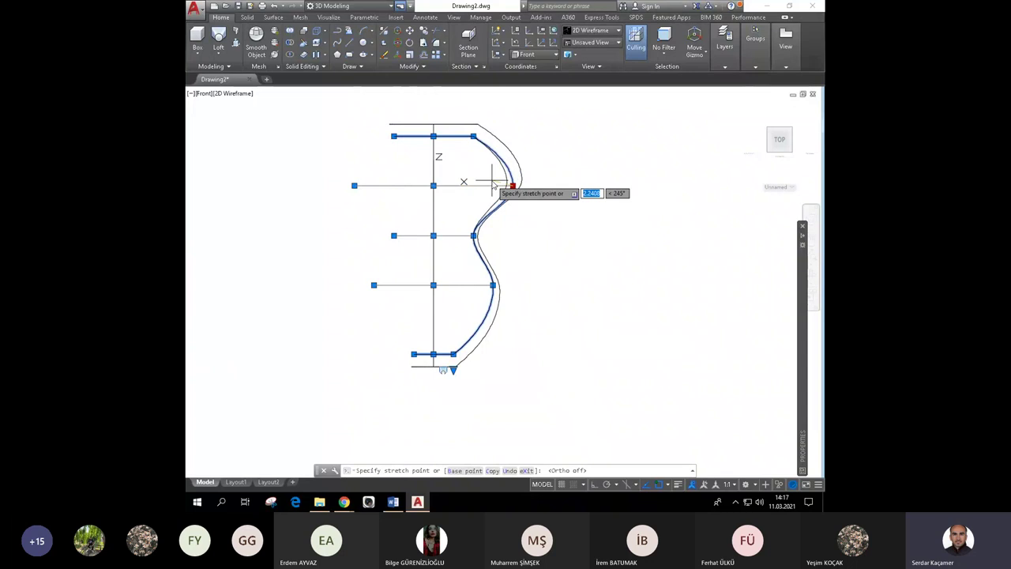
{"action": "left_click", "coordinate": [594, 489]}
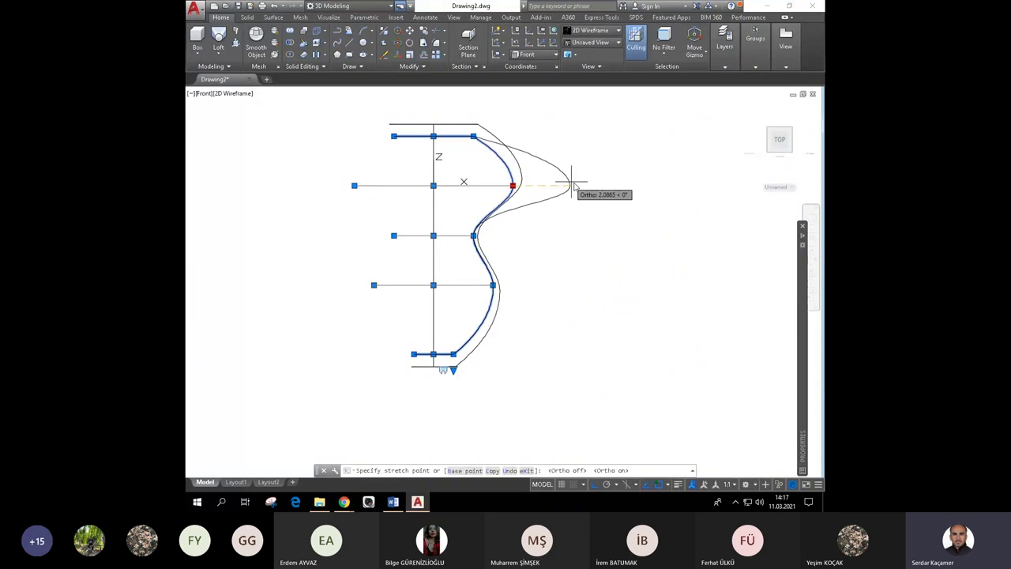
{"action": "type", "text": "-0"}
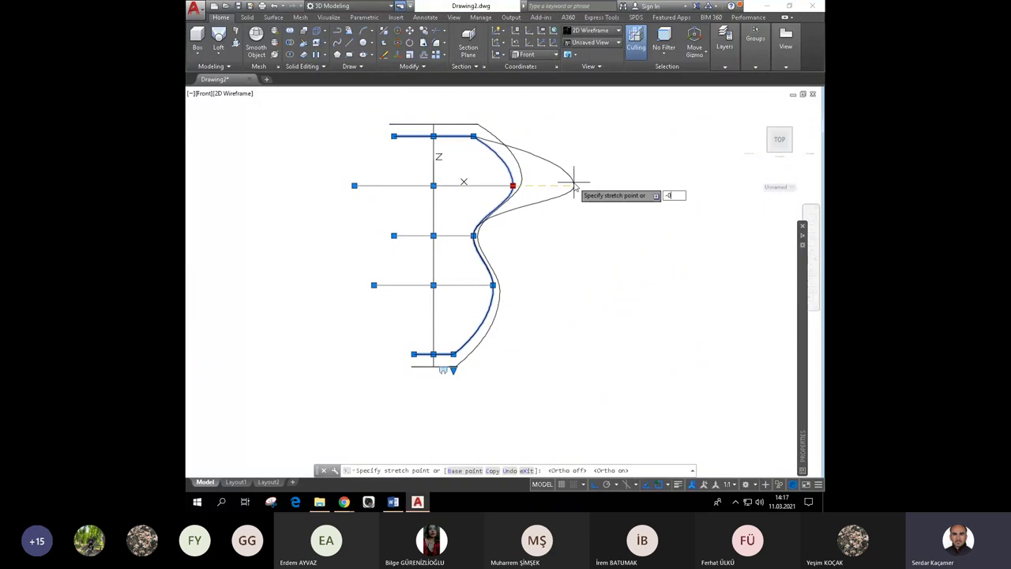
{"action": "type", "text": ".5"}
{"action": "key", "text": "Return"}
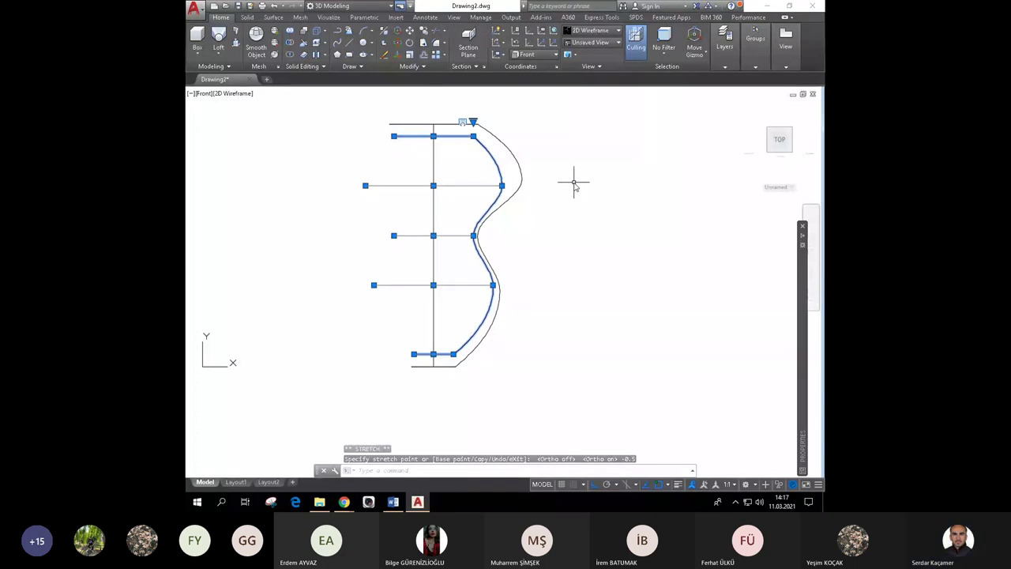
{"action": "key", "text": "ctrl+z"}
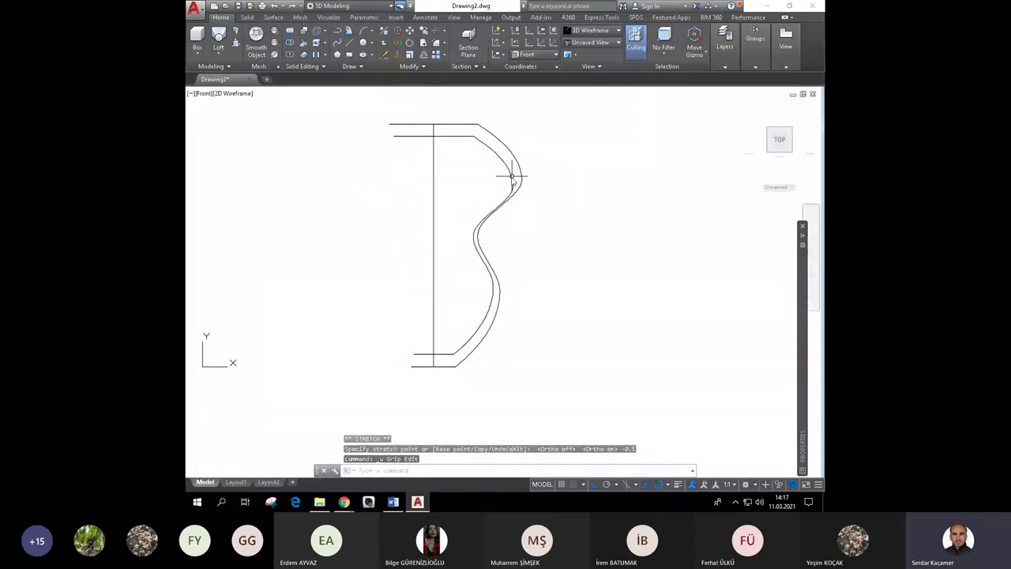
Move the inner curve's upper bulge and waist fit points 0.5 inward.
{"action": "left_click", "coordinate": [513, 184]}
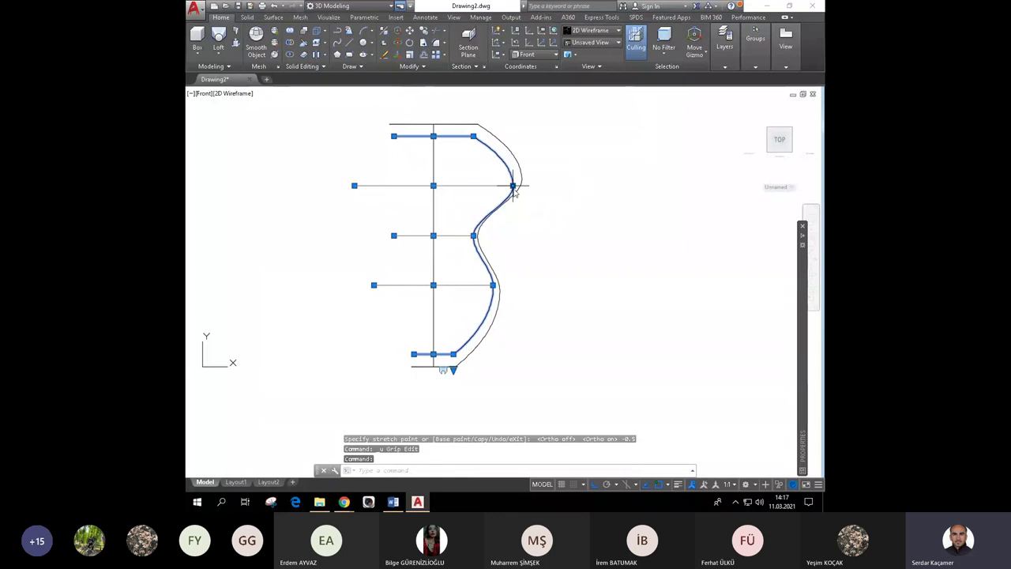
{"action": "left_click", "coordinate": [513, 186]}
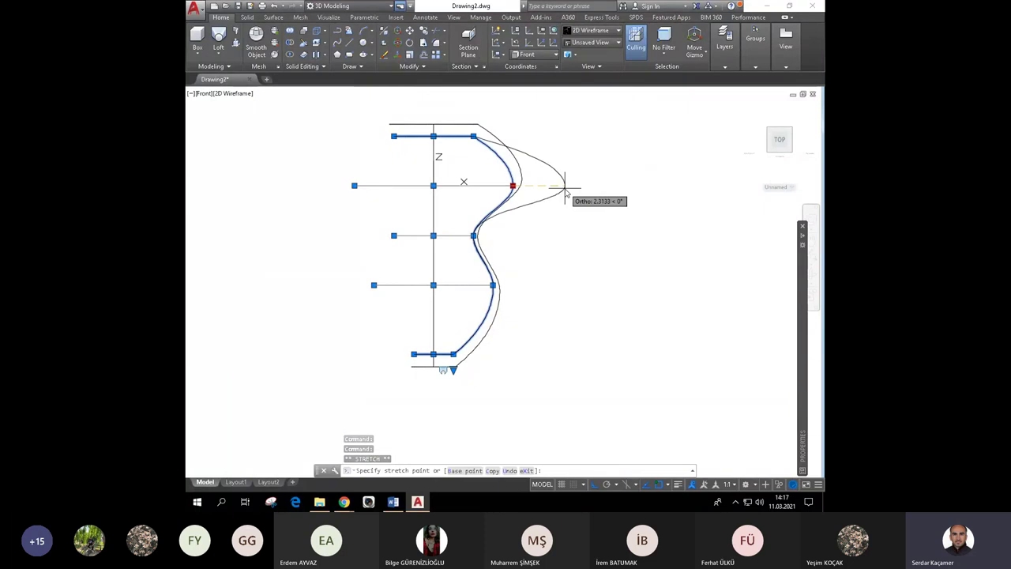
{"action": "type", "text": "-0."}
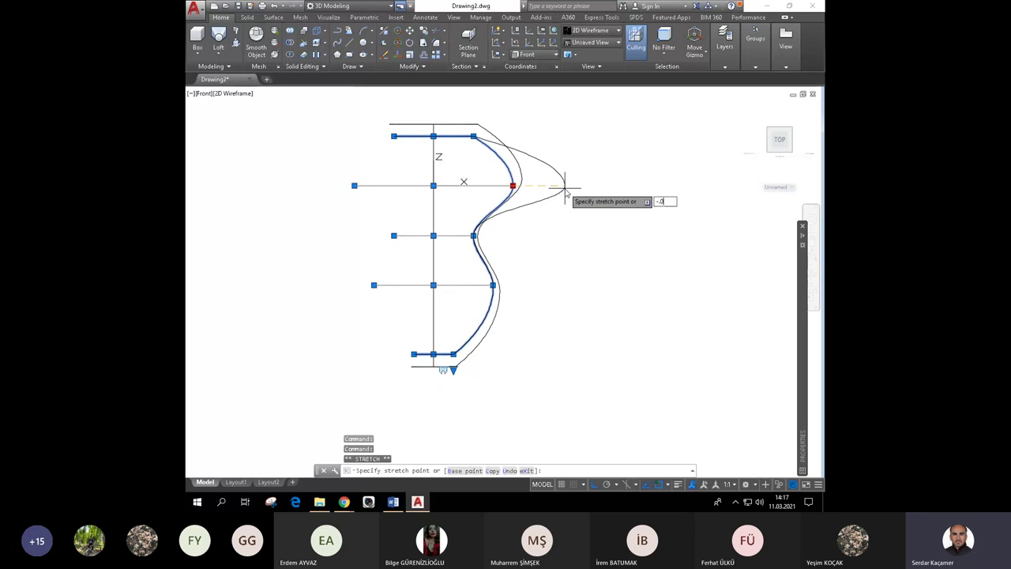
{"action": "type", "text": "5"}
{"action": "key", "text": "Return"}
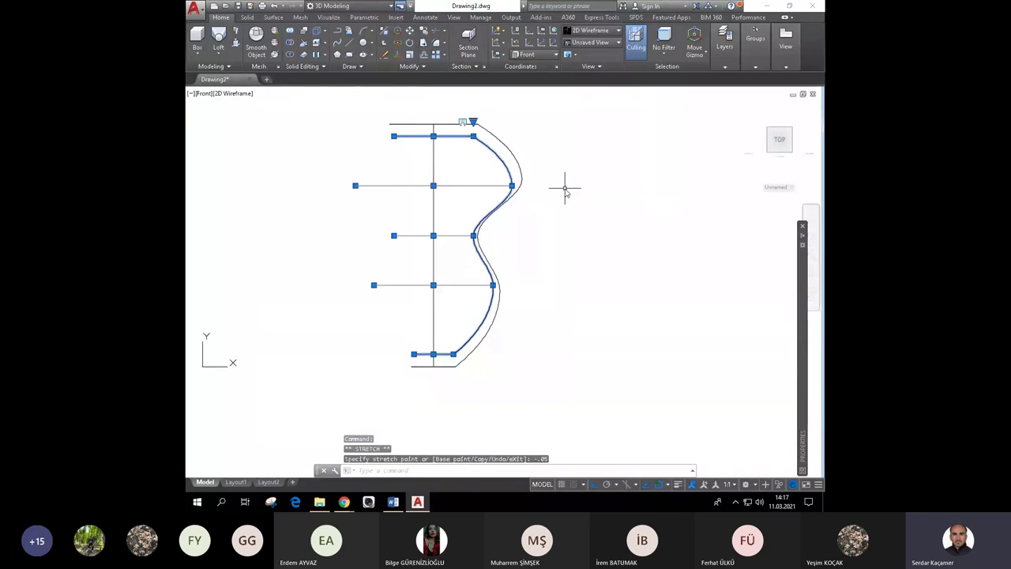
{"action": "left_click", "coordinate": [472, 236]}
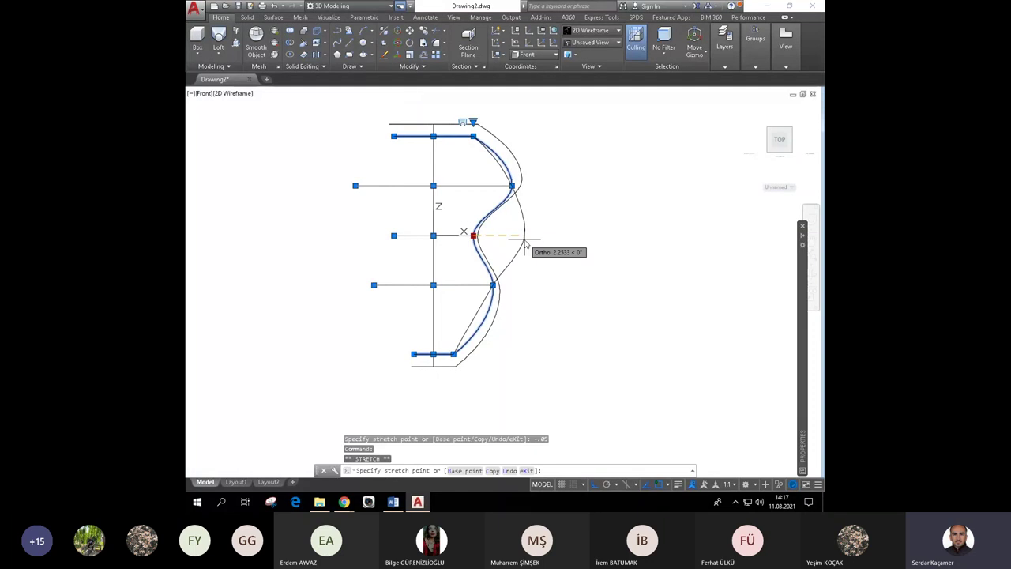
{"action": "type", "text": "-"}
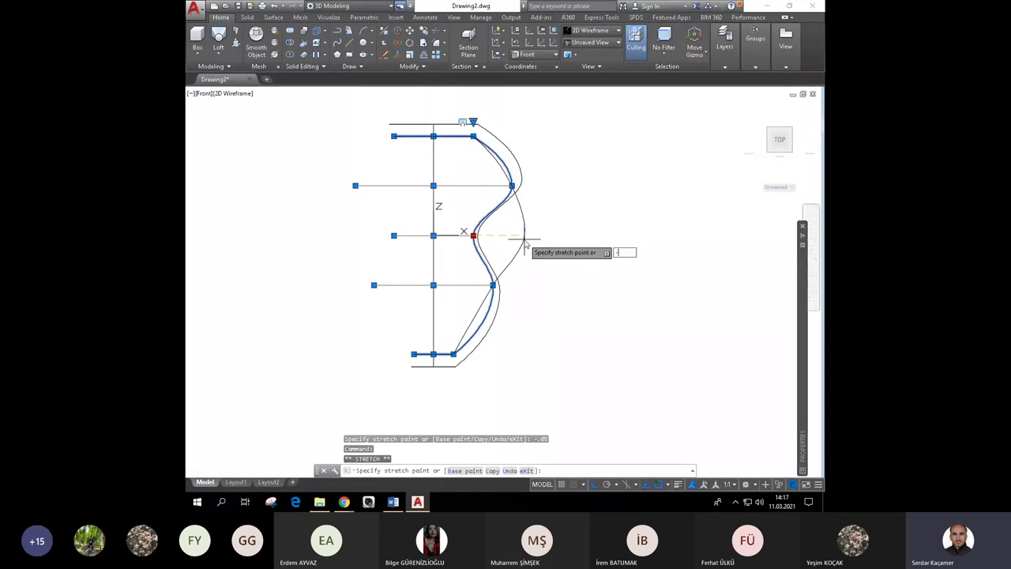
{"action": "type", "text": "0.5"}
{"action": "key", "text": "Return"}
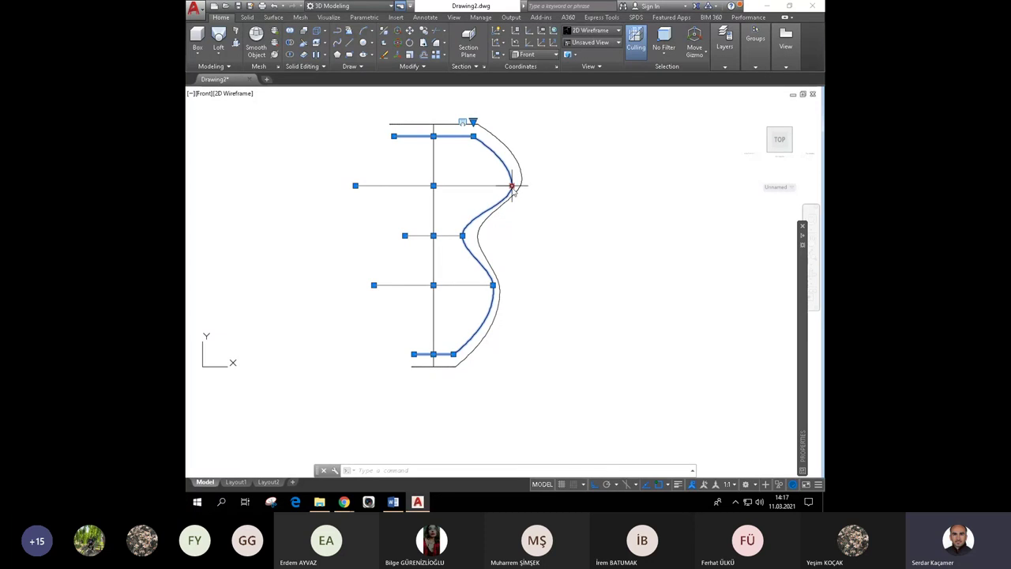
Shift the upper bulge another 0.5 and the lower bulge 0.5 inward.
{"action": "left_click", "coordinate": [512, 185]}
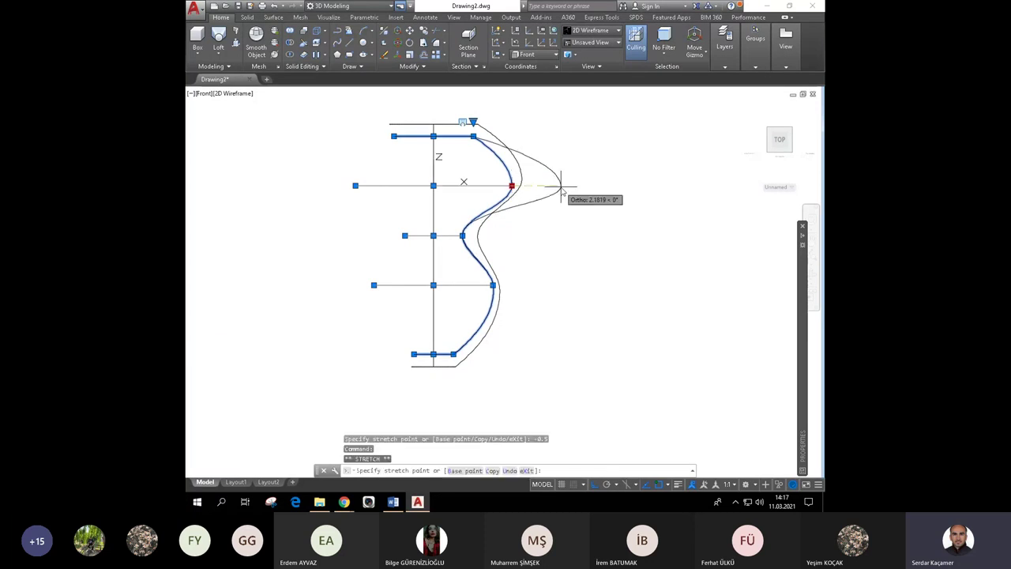
{"action": "type", "text": "-0.5"}
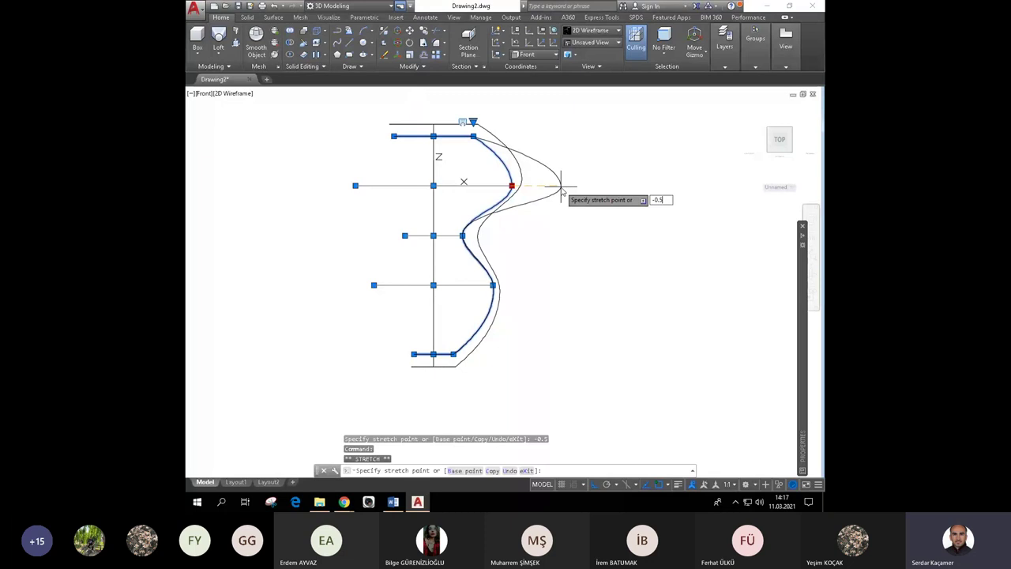
{"action": "key", "text": "Return"}
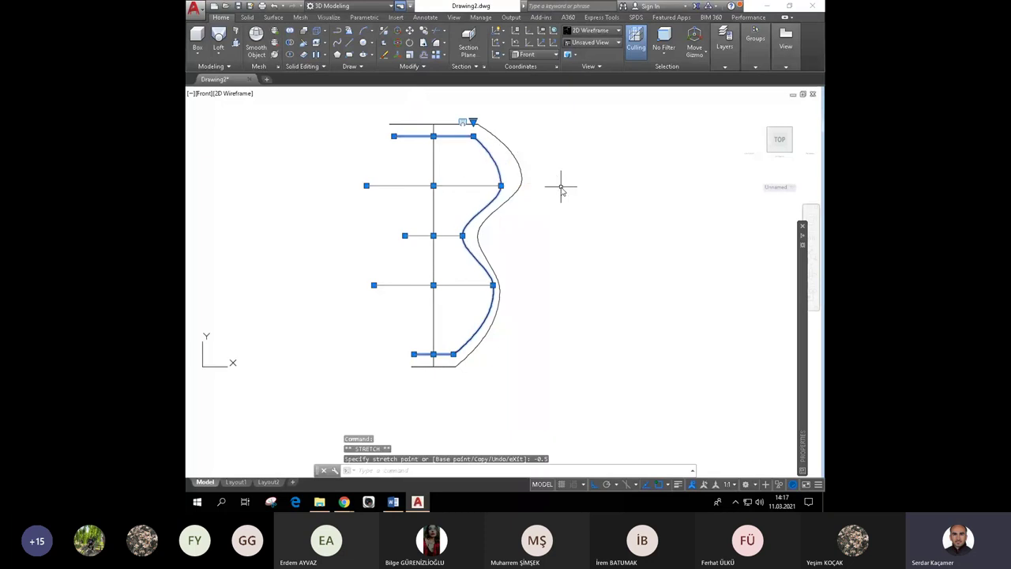
{"action": "left_click", "coordinate": [493, 285]}
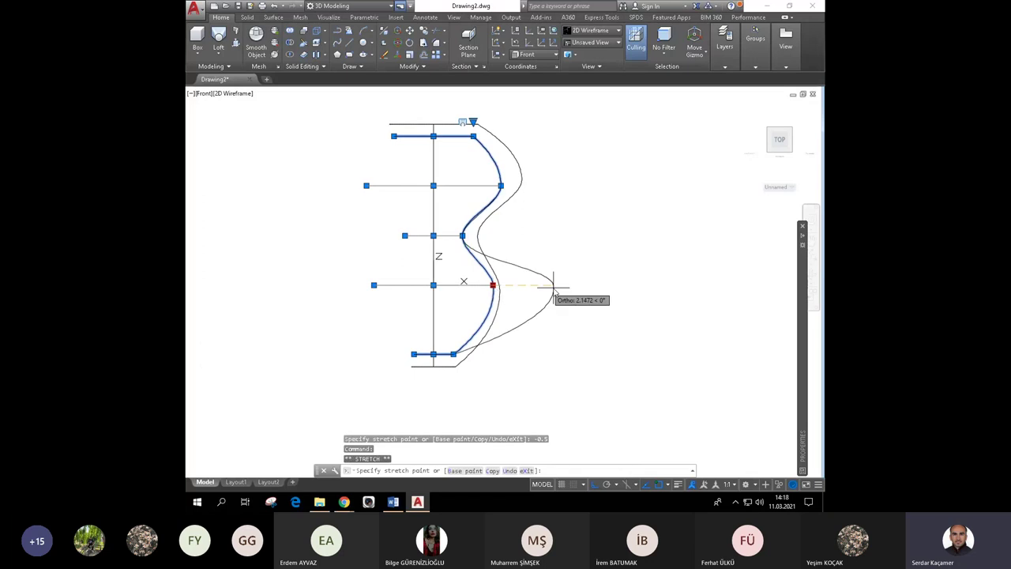
{"action": "type", "text": "-0.5"}
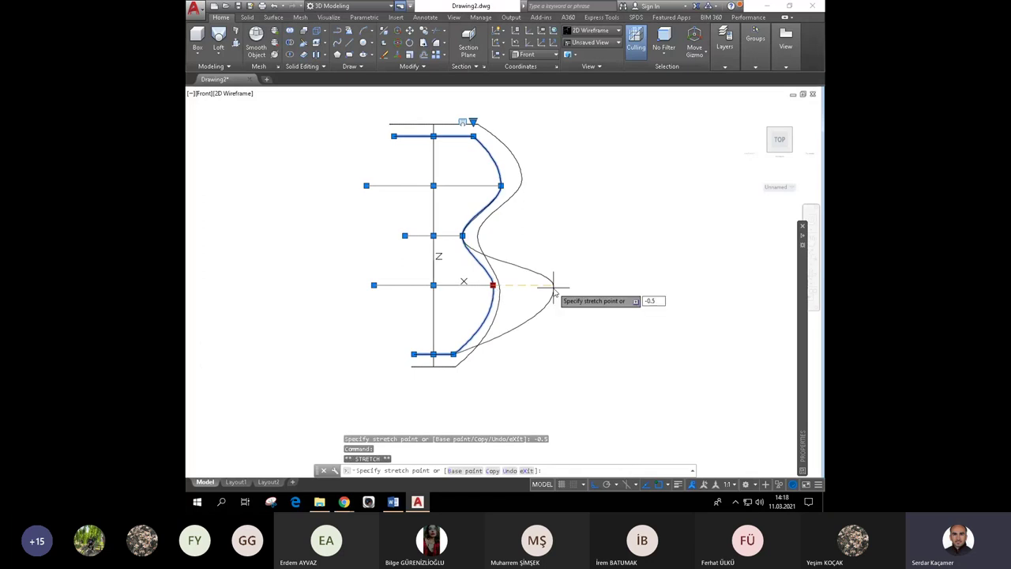
{"action": "key", "text": "Return"}
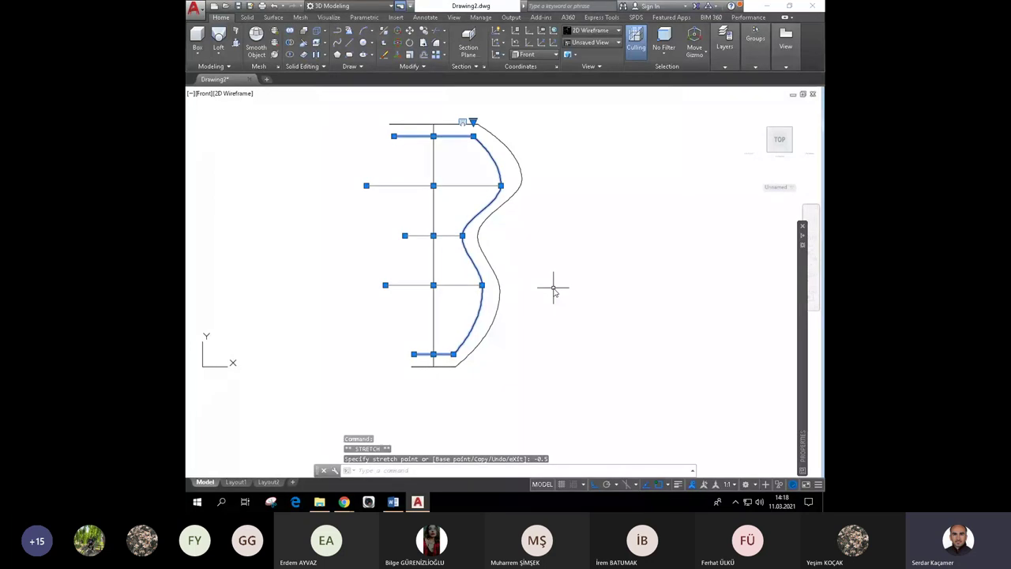
Select the inner lofted solid, then abandon a grip edit and a DIM command.
{"action": "key", "text": "Escape"}
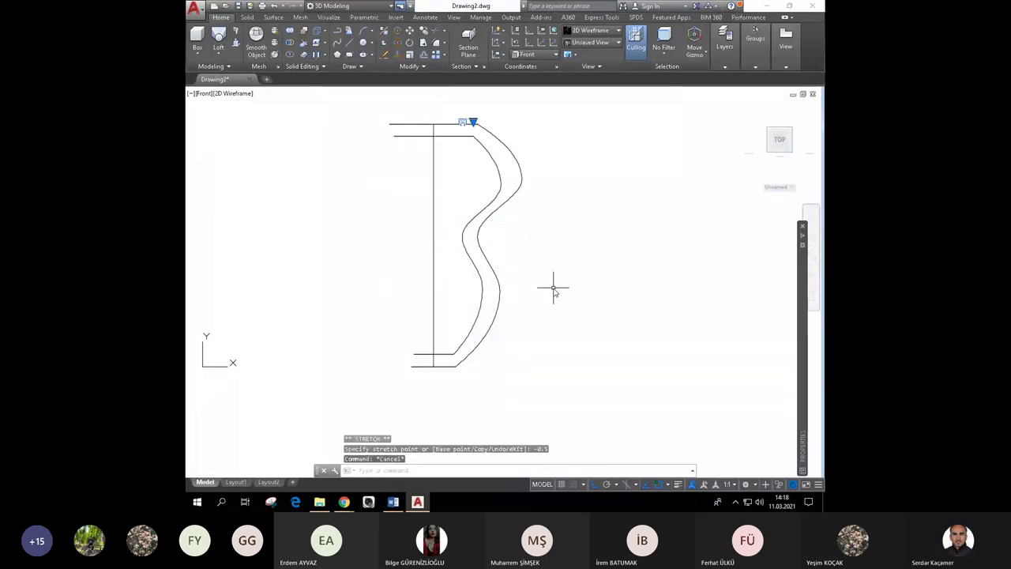
{"action": "left_click", "coordinate": [477, 280]}
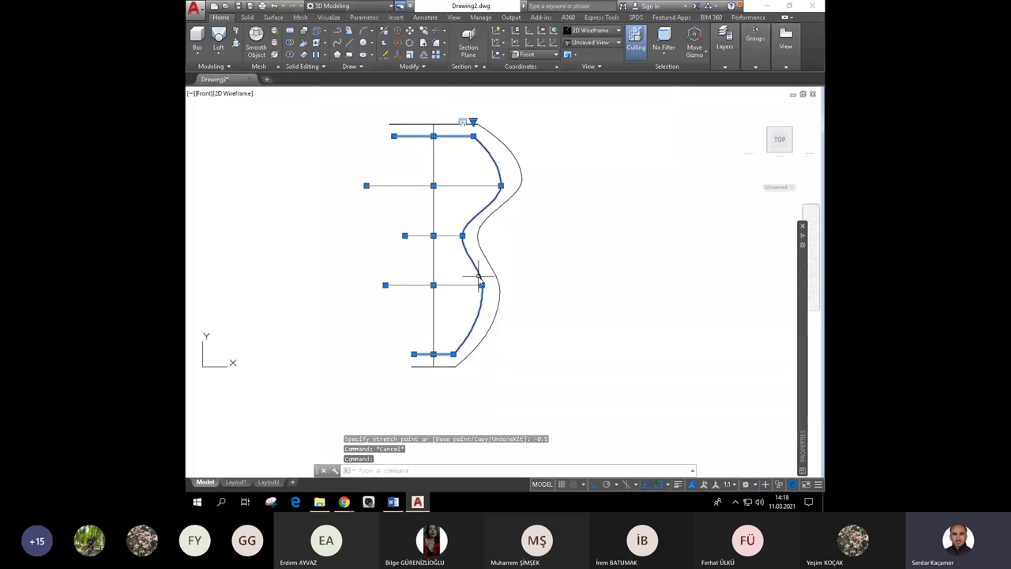
{"action": "left_click", "coordinate": [366, 186]}
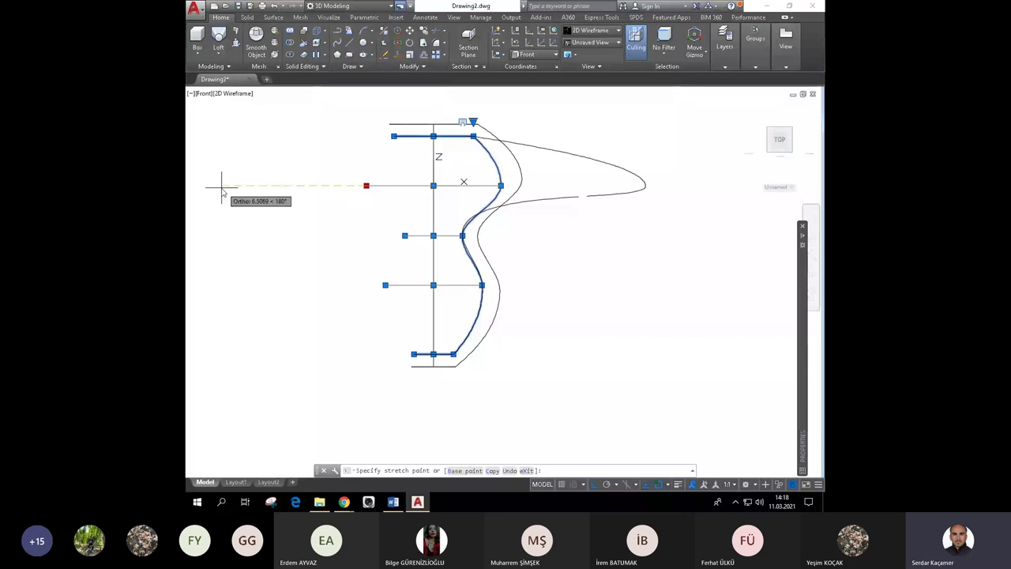
{"action": "key", "text": "Escape"}
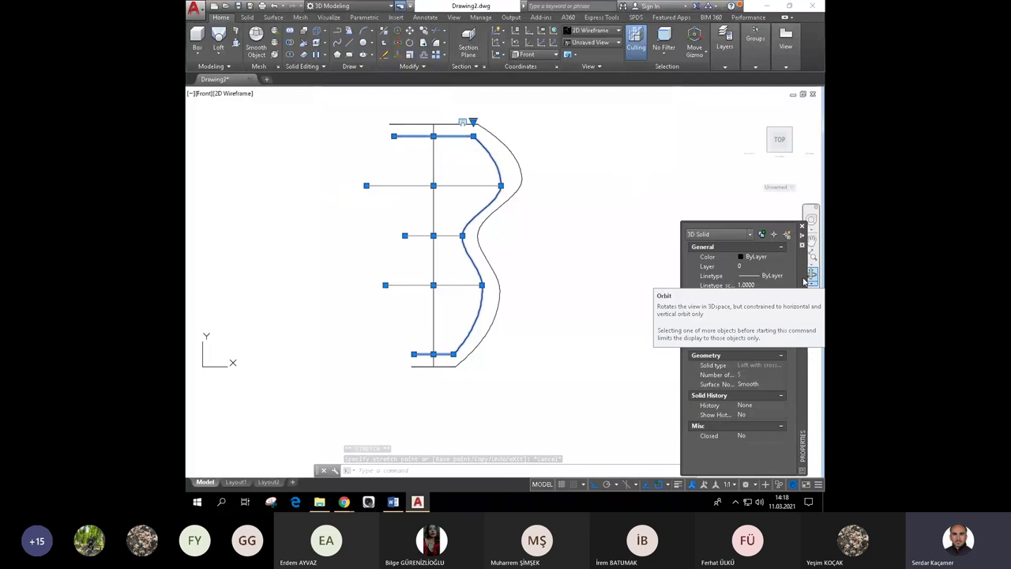
{"action": "key", "text": "Escape"}
{"action": "key", "text": "Escape"}
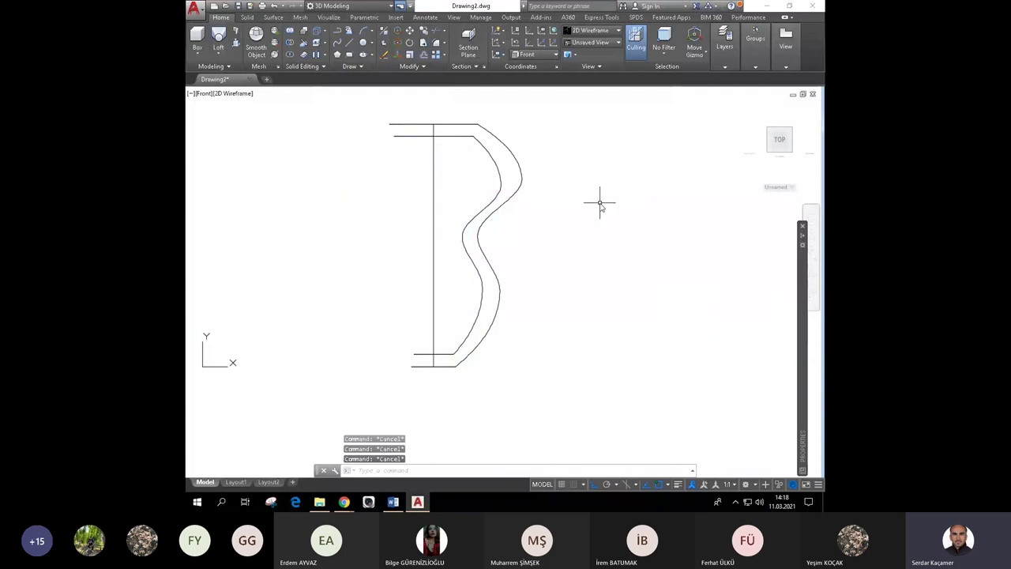
{"action": "type", "text": "di"}
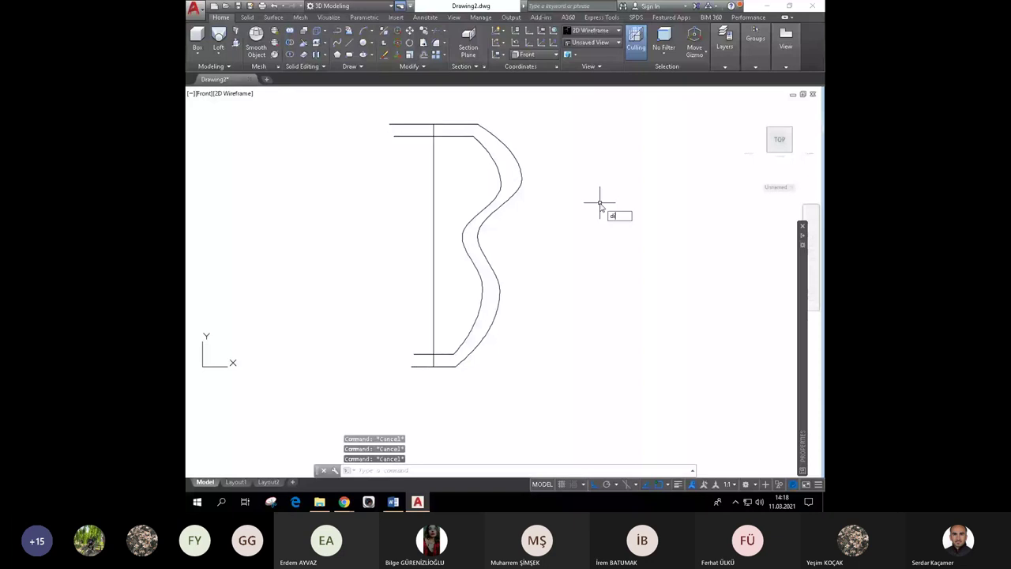
{"action": "type", "text": "m"}
{"action": "key", "text": "Return"}
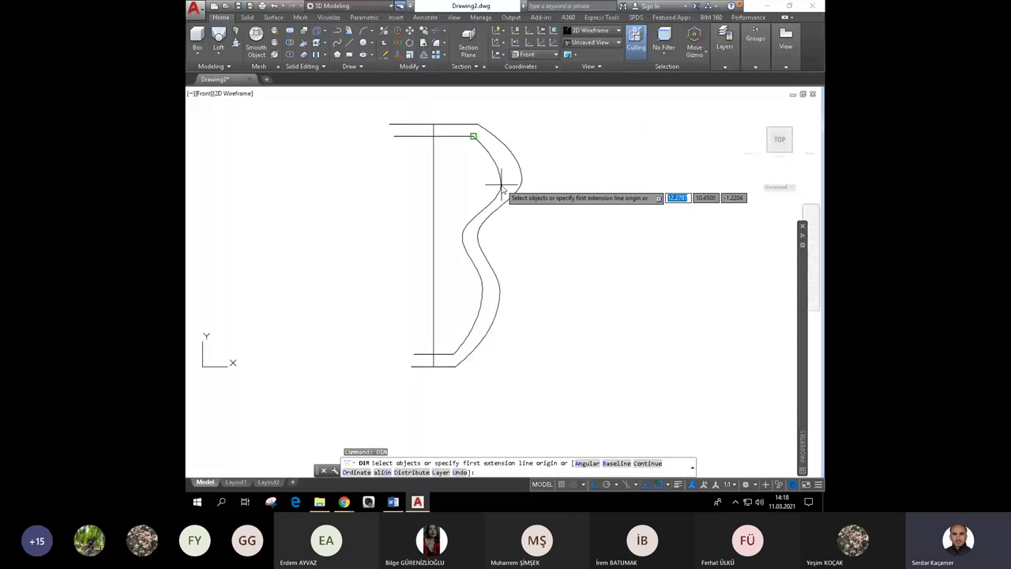
{"action": "key", "text": "Escape"}
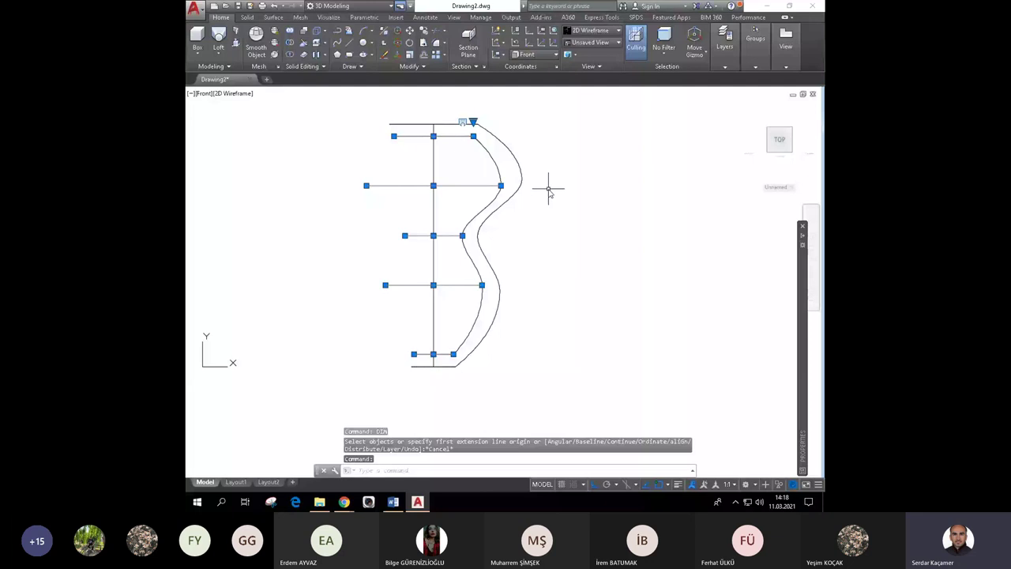
Set the inner lofted solid's colour to Red.
{"action": "left_click", "coordinate": [755, 257]}
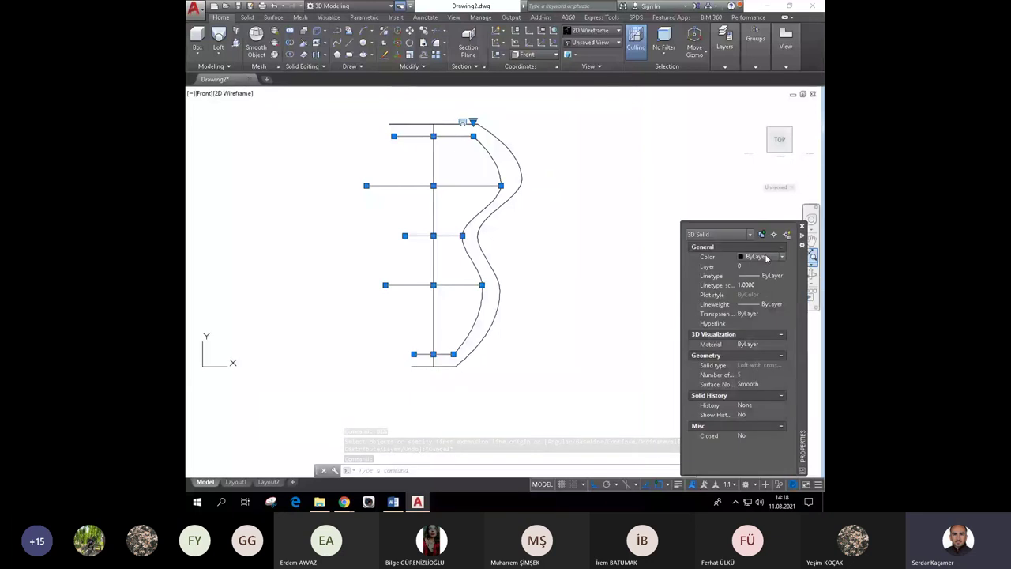
{"action": "left_click", "coordinate": [766, 258]}
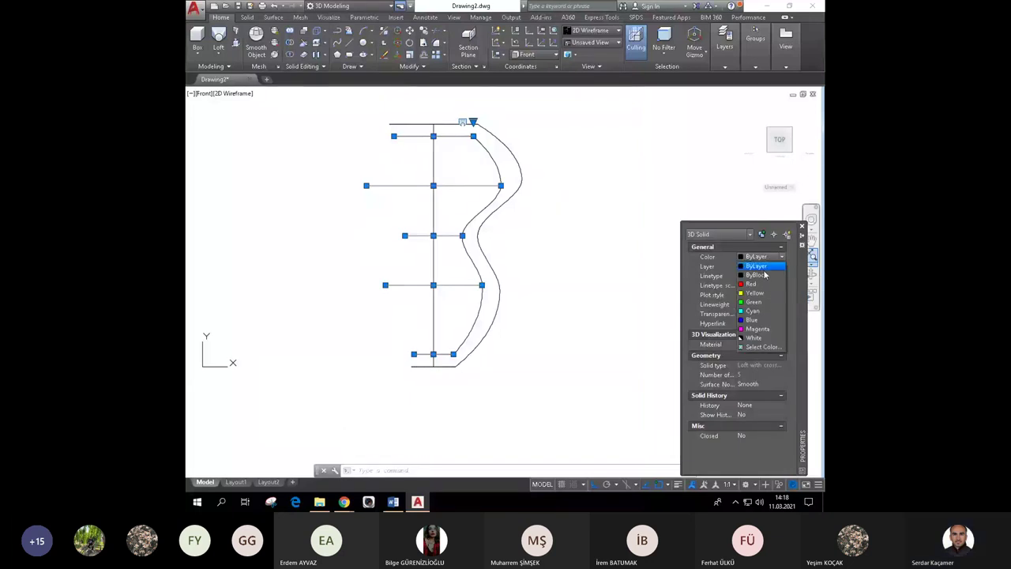
{"action": "left_click", "coordinate": [752, 263]}
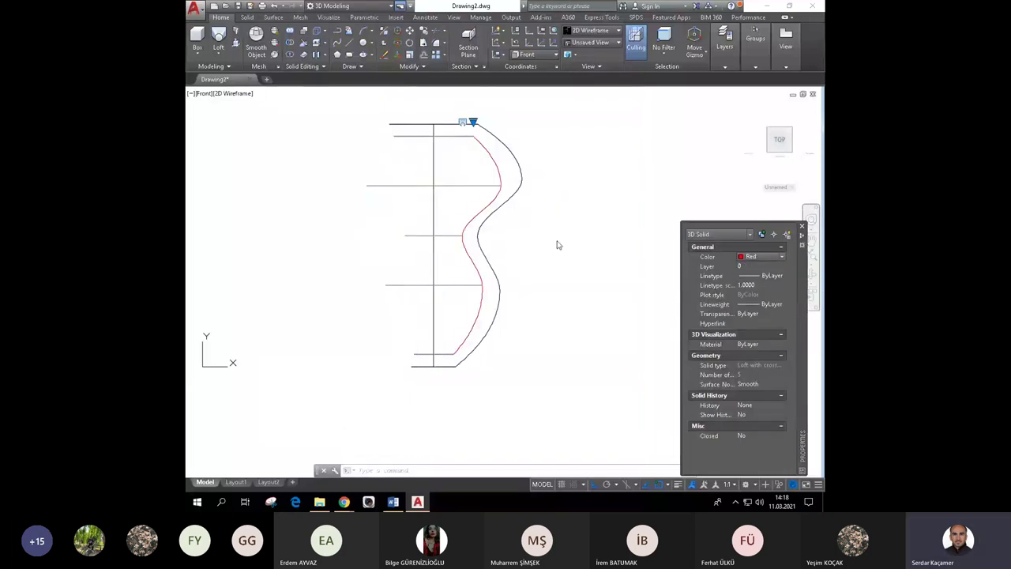
{"action": "left_click", "coordinate": [591, 31]}
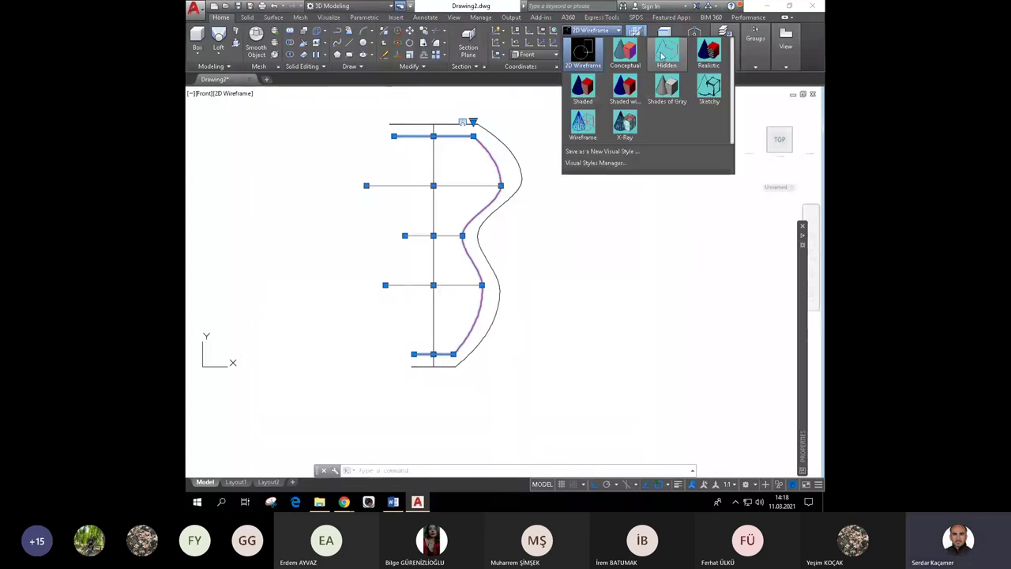
{"action": "key", "text": "Escape"}
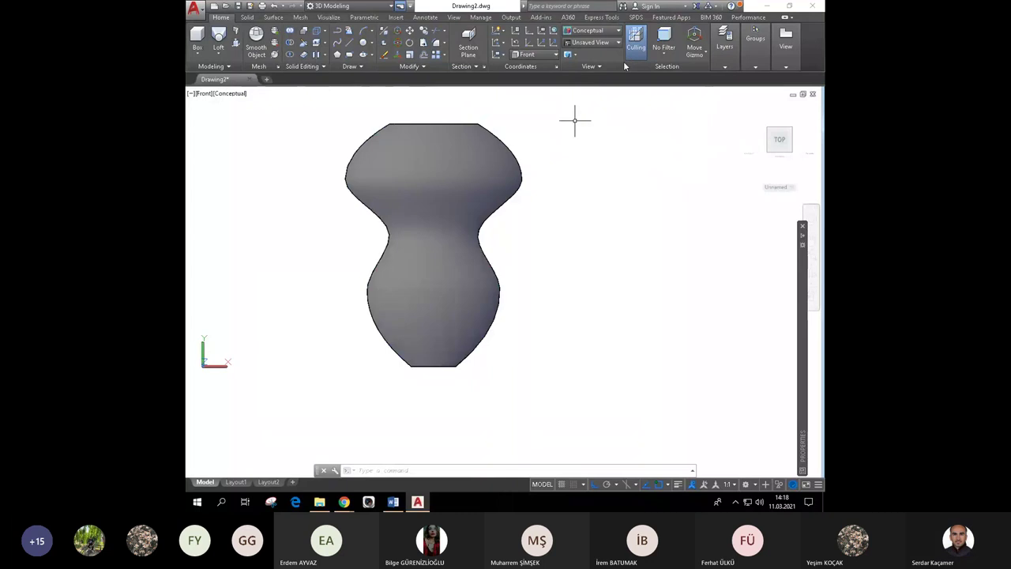
{"action": "left_click", "coordinate": [597, 34]}
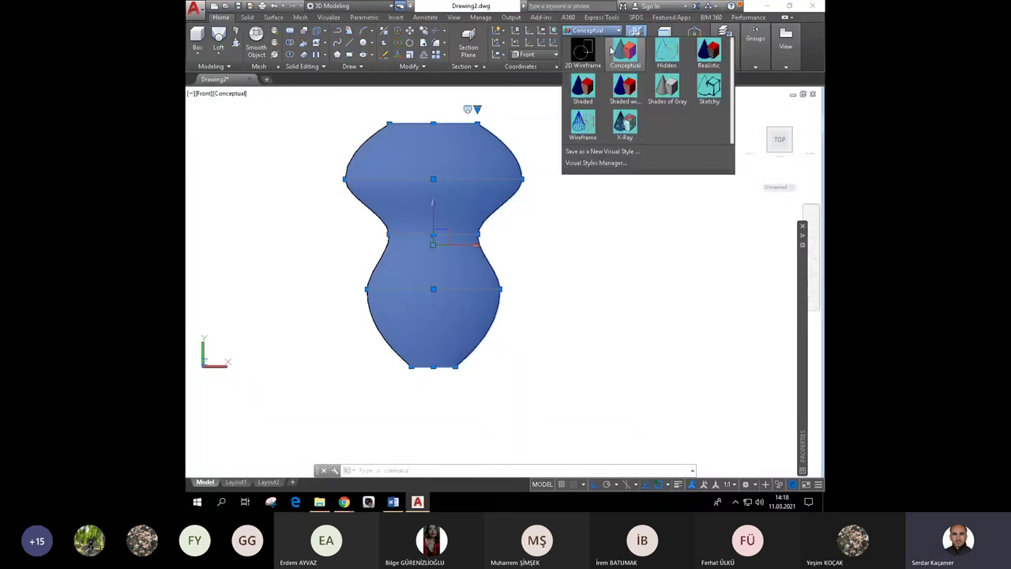
{"action": "left_click", "coordinate": [581, 55]}
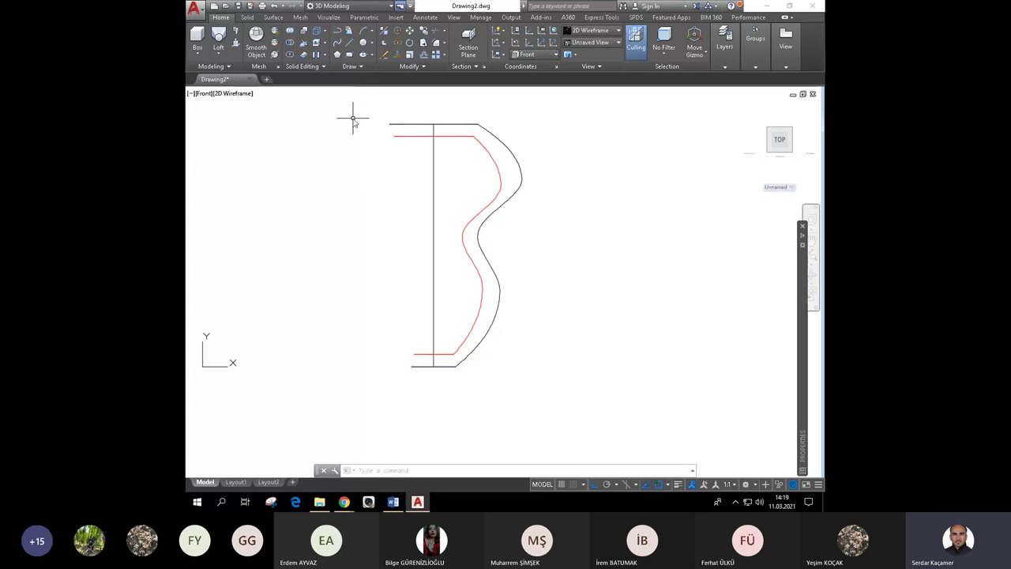
Switch to SW Isometric and subtract the inner red solid from the outer leg solid.
{"action": "left_click", "coordinate": [207, 94]}
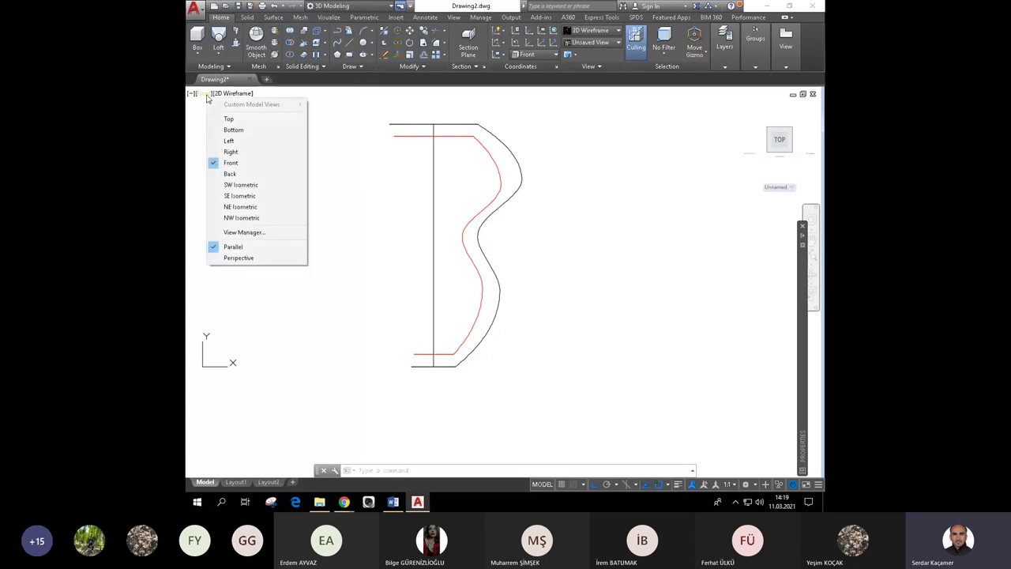
{"action": "left_click", "coordinate": [255, 186]}
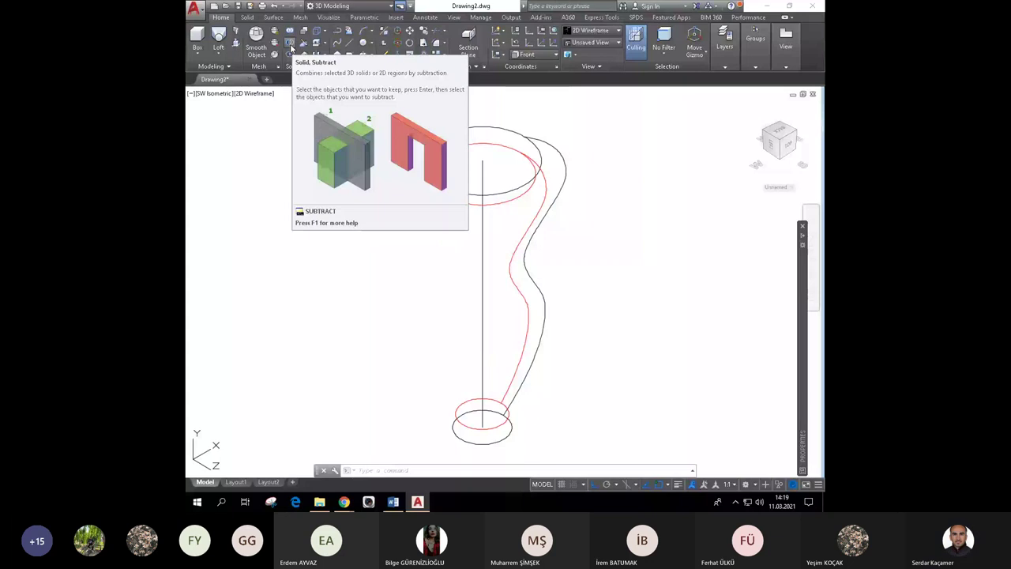
{"action": "left_click", "coordinate": [291, 48]}
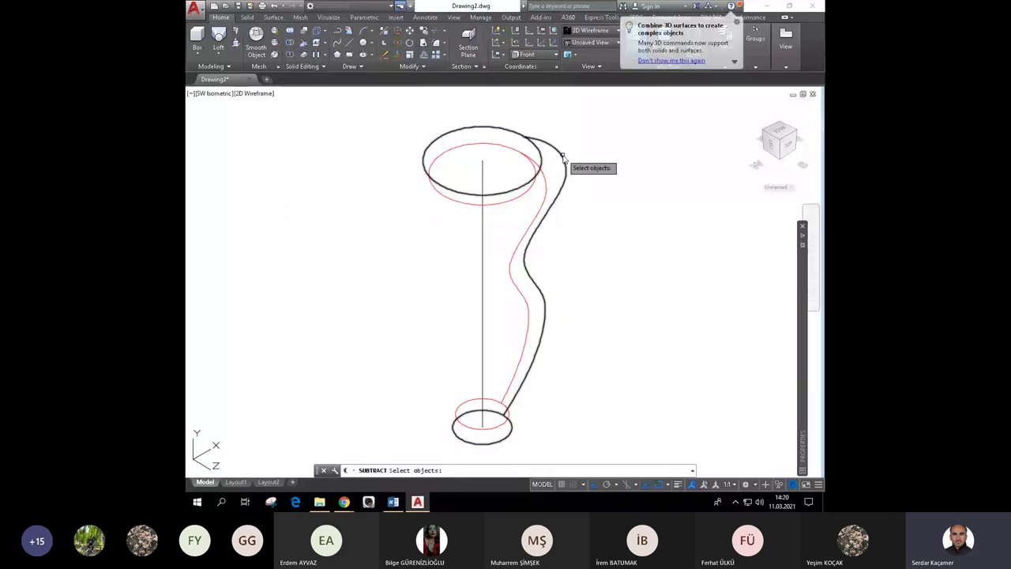
{"action": "left_click", "coordinate": [563, 157]}
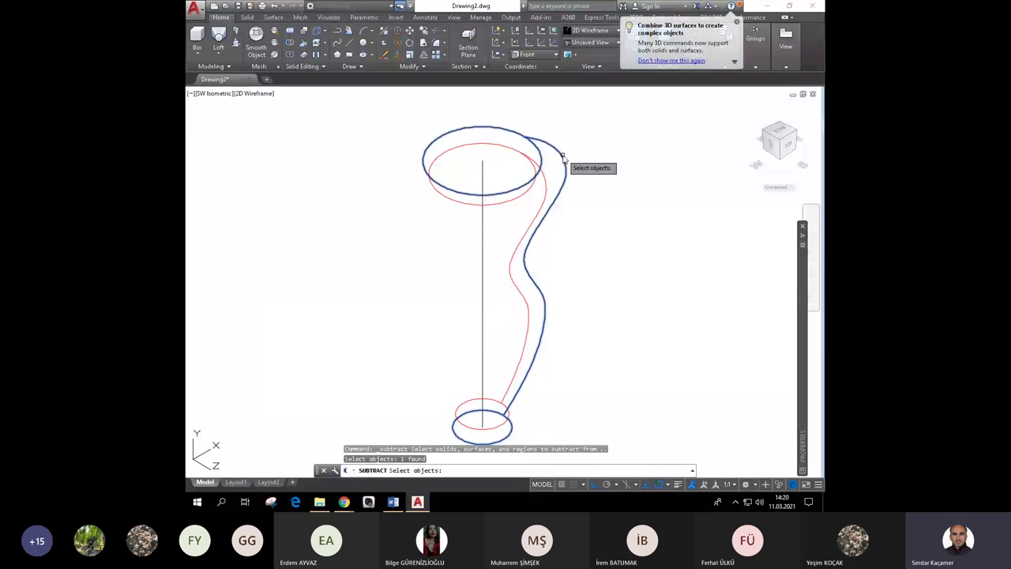
{"action": "key", "text": "Return"}
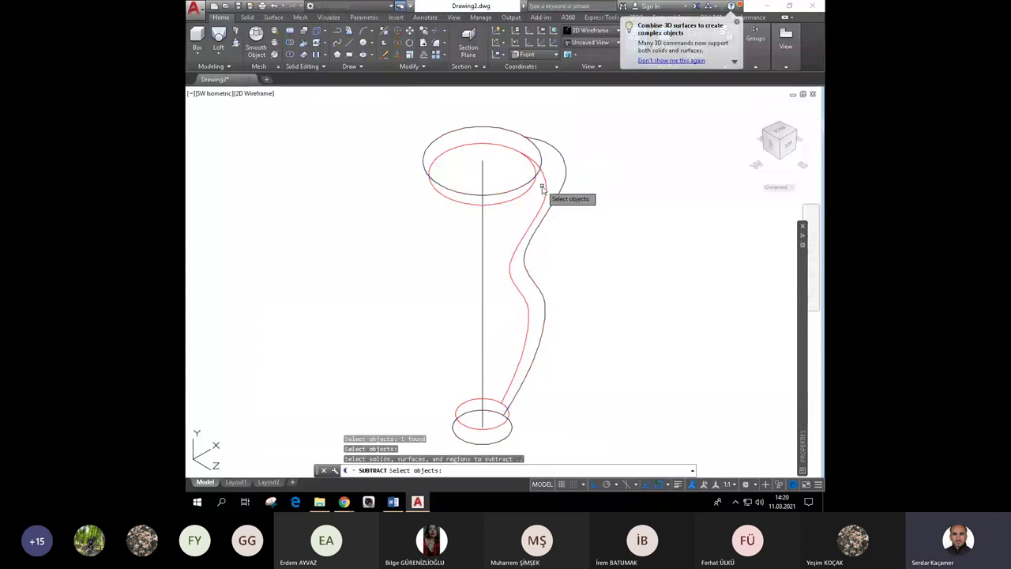
{"action": "left_click", "coordinate": [542, 188]}
{"action": "key", "text": "Return"}
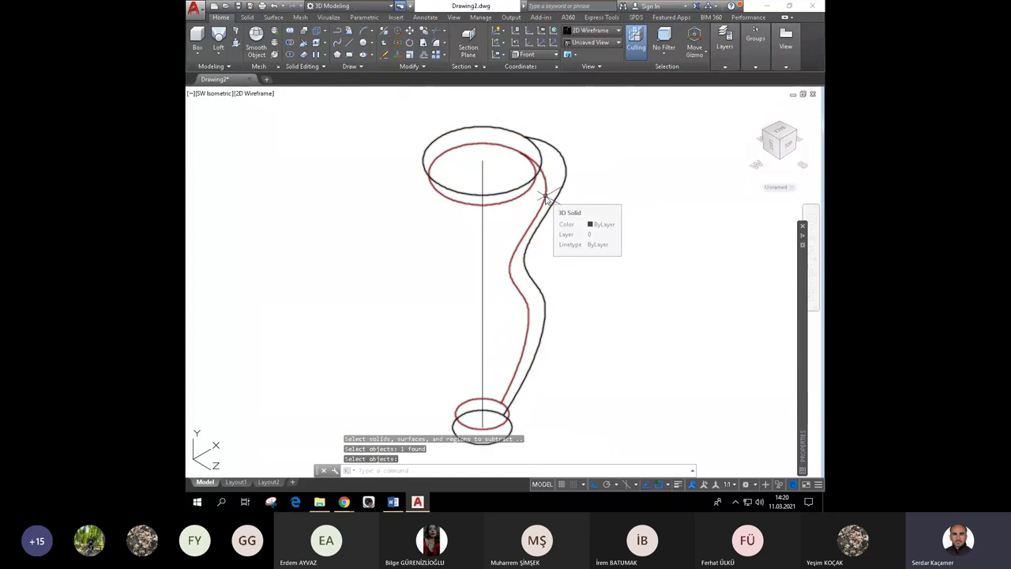
Try the Conceptual visual style, then switch the display back to wireframe.
{"action": "left_click", "coordinate": [593, 33]}
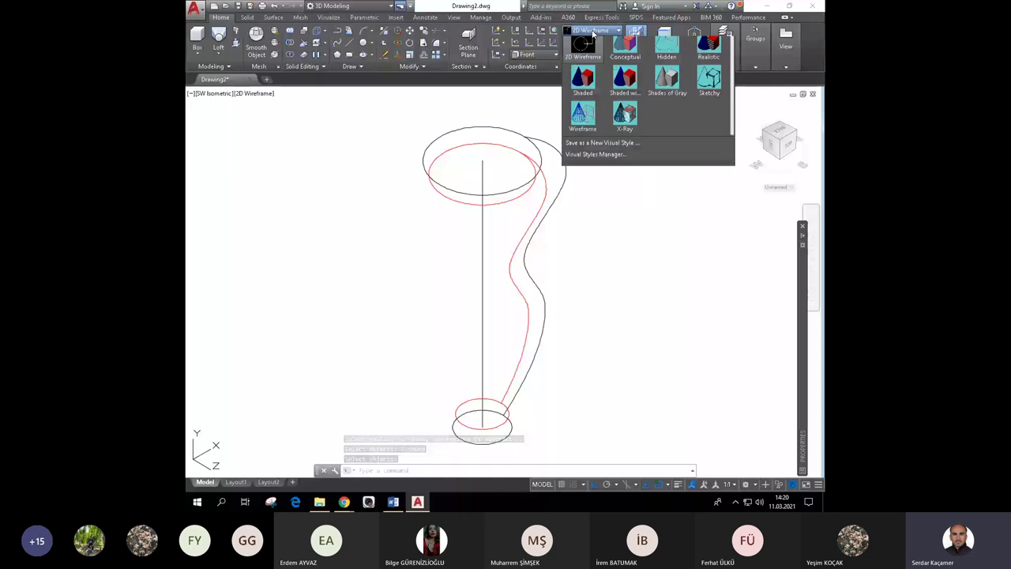
{"action": "left_click", "coordinate": [625, 47]}
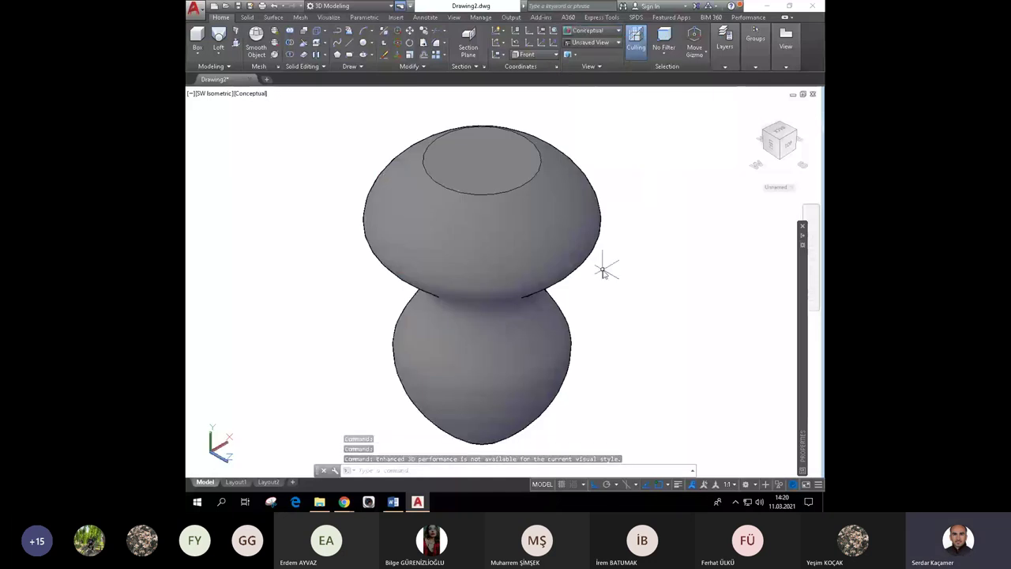
{"action": "left_click", "coordinate": [593, 32]}
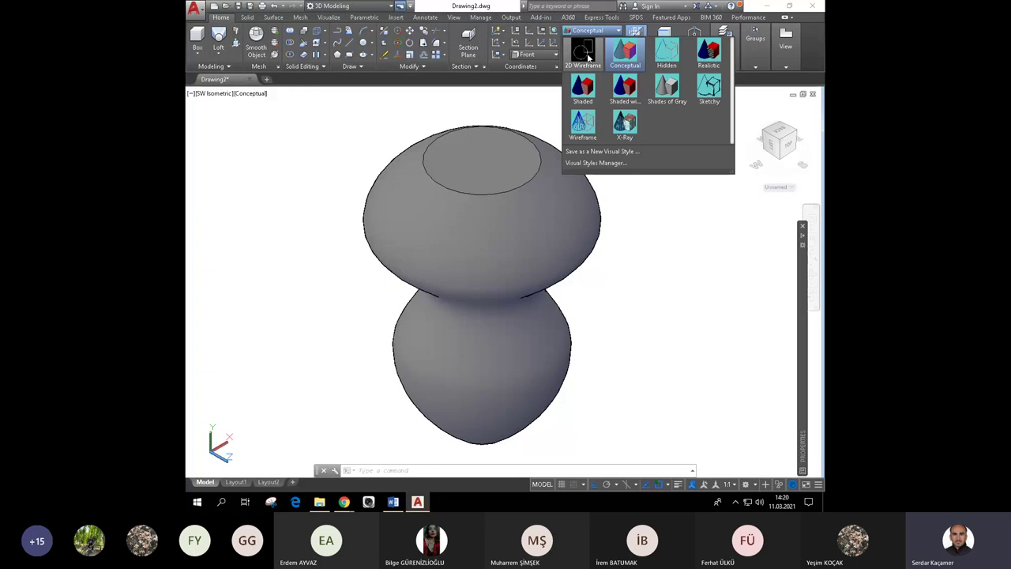
{"action": "left_click", "coordinate": [588, 57]}
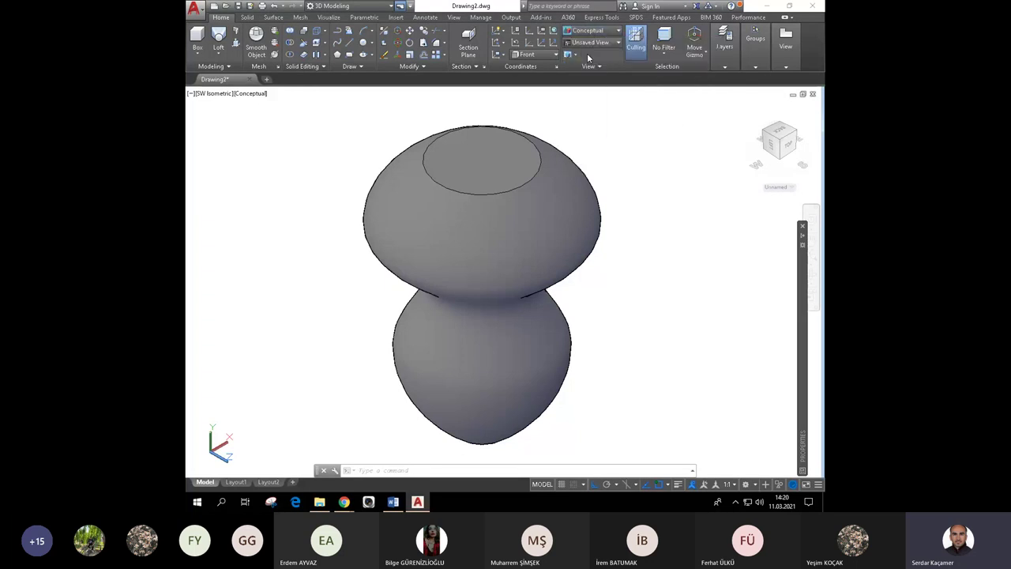
Move the leg's profile curves with M, undo the move, and shade the leg in Conceptual style.
{"action": "scroll", "coordinate": [591, 148], "scroll_direction": "down", "scroll_amount": 2}
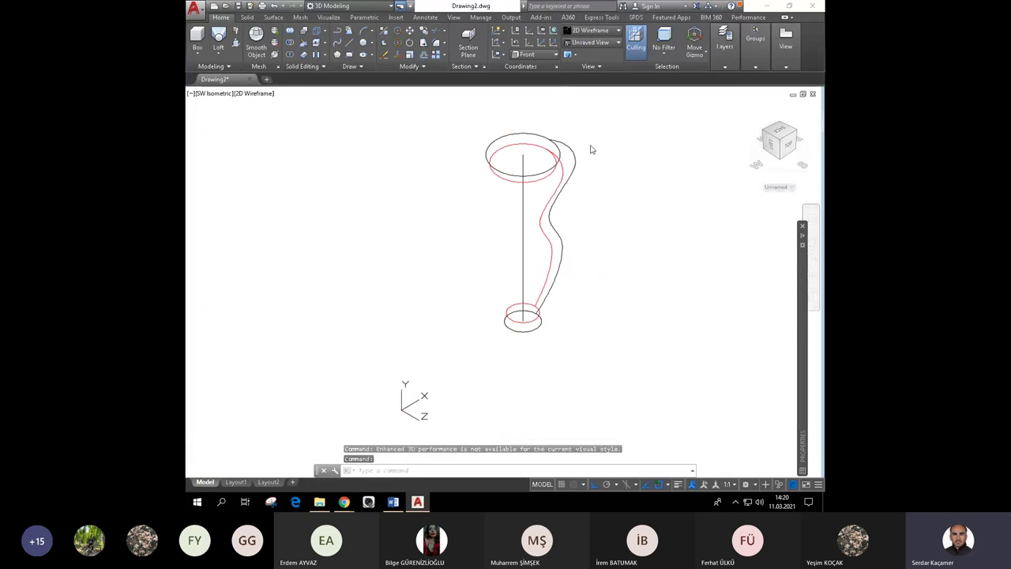
{"action": "left_click", "coordinate": [537, 192]}
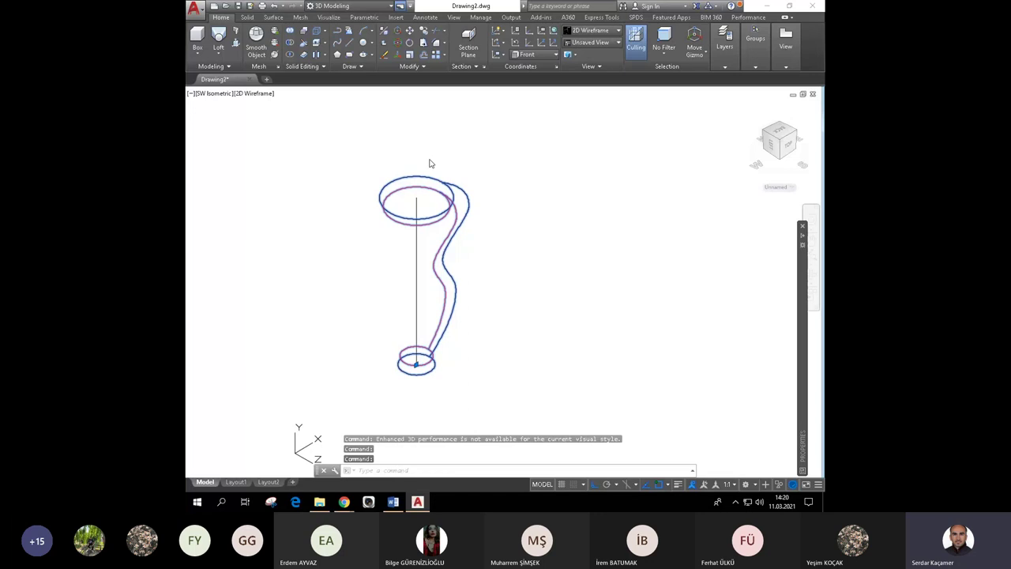
{"action": "type", "text": "m"}
{"action": "key", "text": "Return"}
{"action": "left_click", "coordinate": [482, 135]}
{"action": "left_click", "coordinate": [651, 233]}
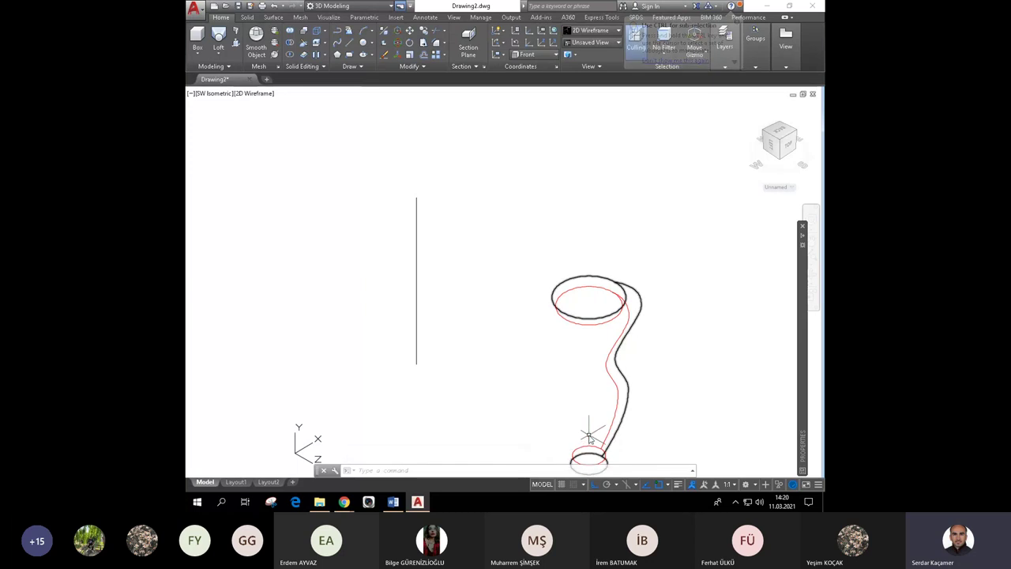
{"action": "key", "text": "ctrl+z"}
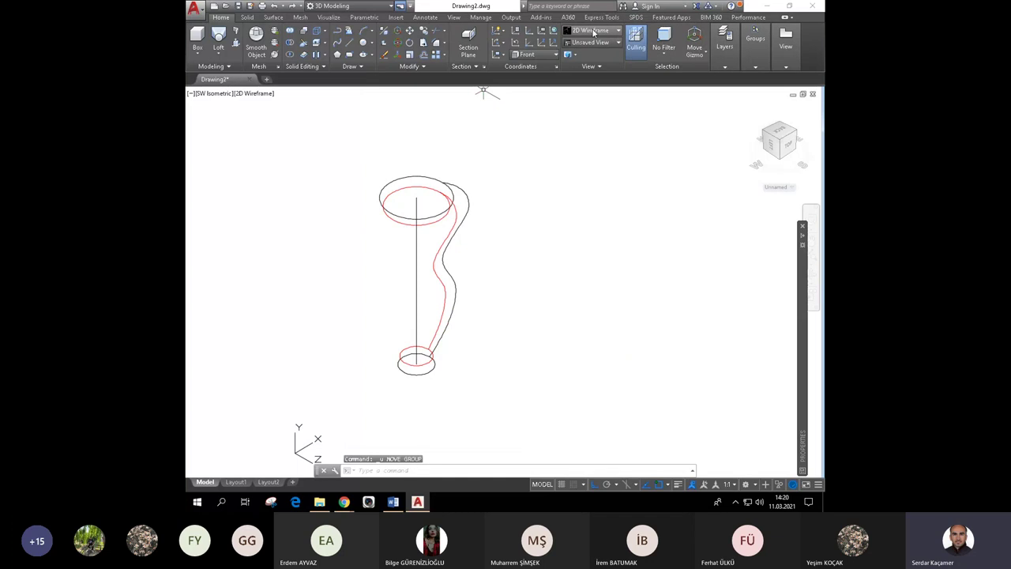
{"action": "left_click", "coordinate": [593, 31]}
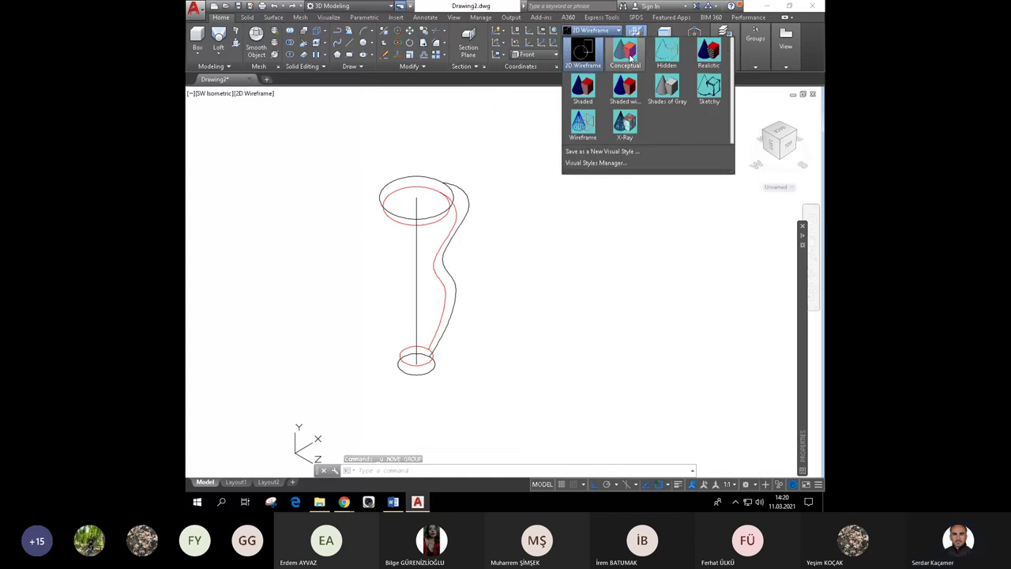
{"action": "left_click", "coordinate": [623, 55]}
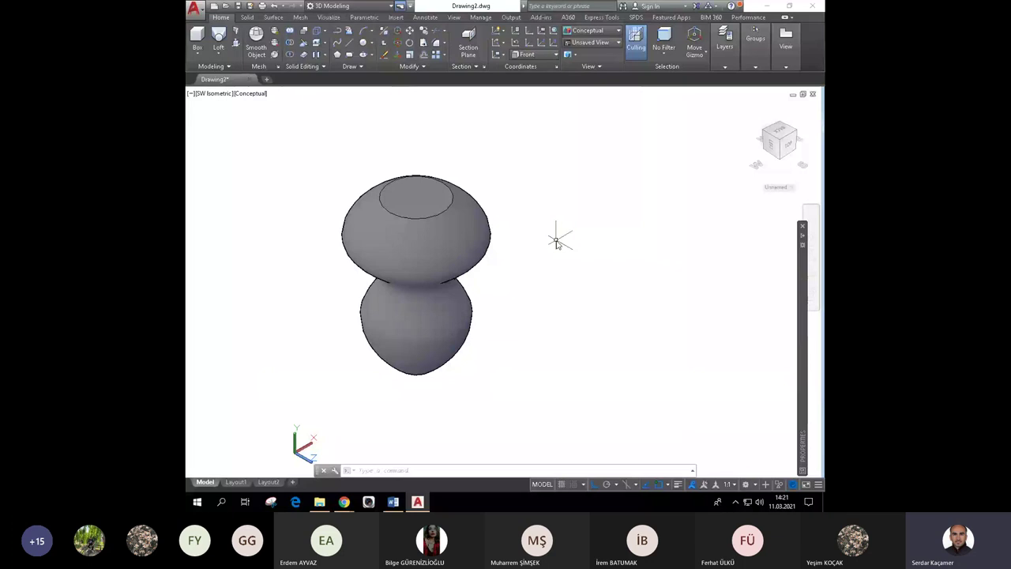
In Front view, slice the leg with SL through top-centre and bottom-centre points.
{"action": "left_click", "coordinate": [215, 94]}
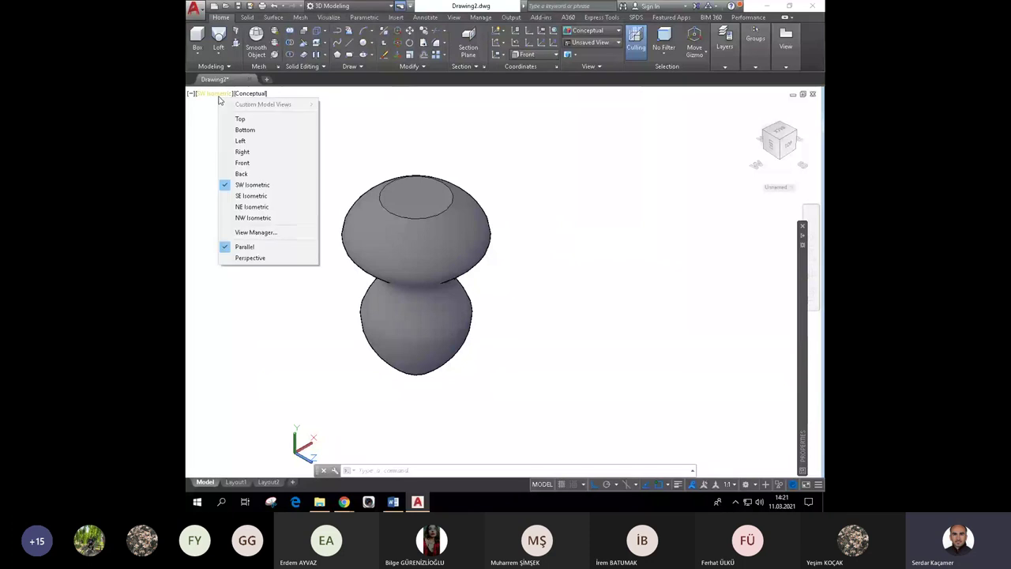
{"action": "left_click", "coordinate": [263, 164]}
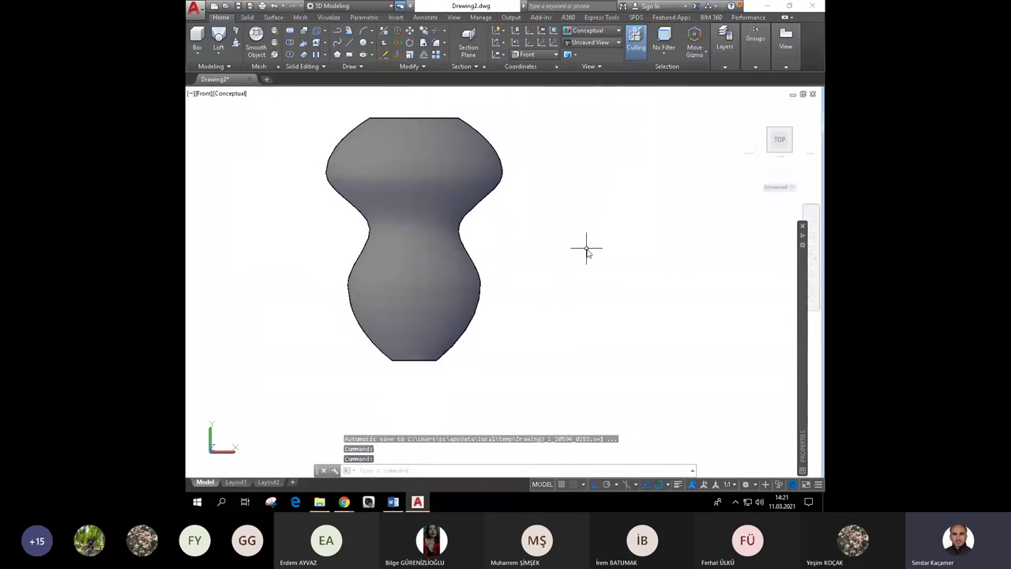
{"action": "type", "text": "SL"}
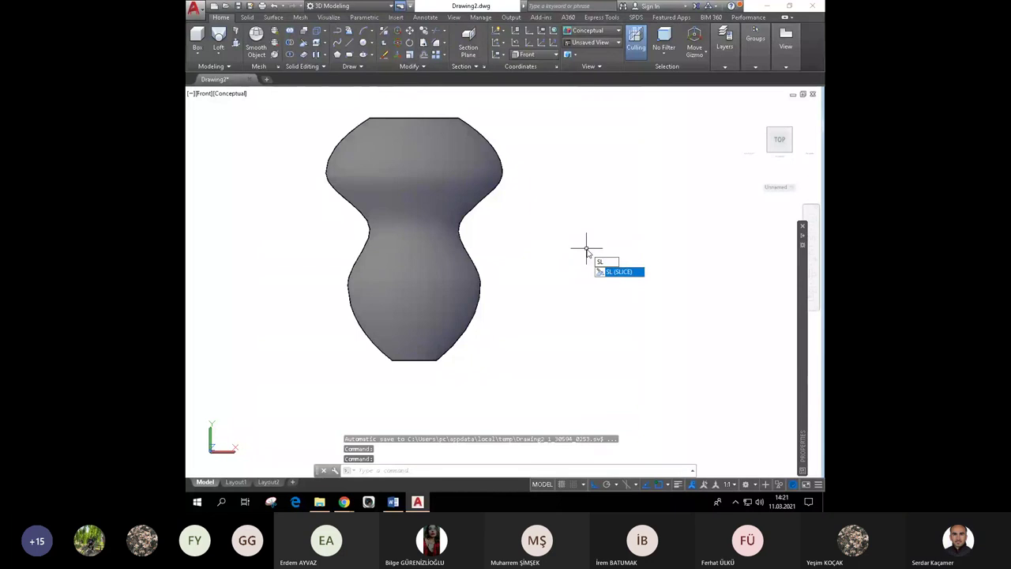
{"action": "key", "text": "Return"}
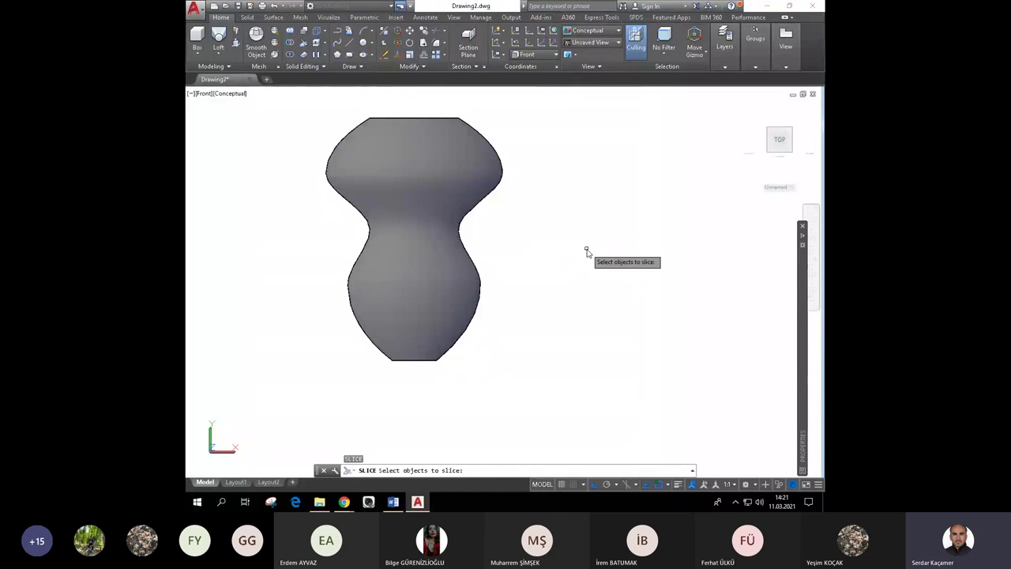
{"action": "left_click", "coordinate": [455, 180]}
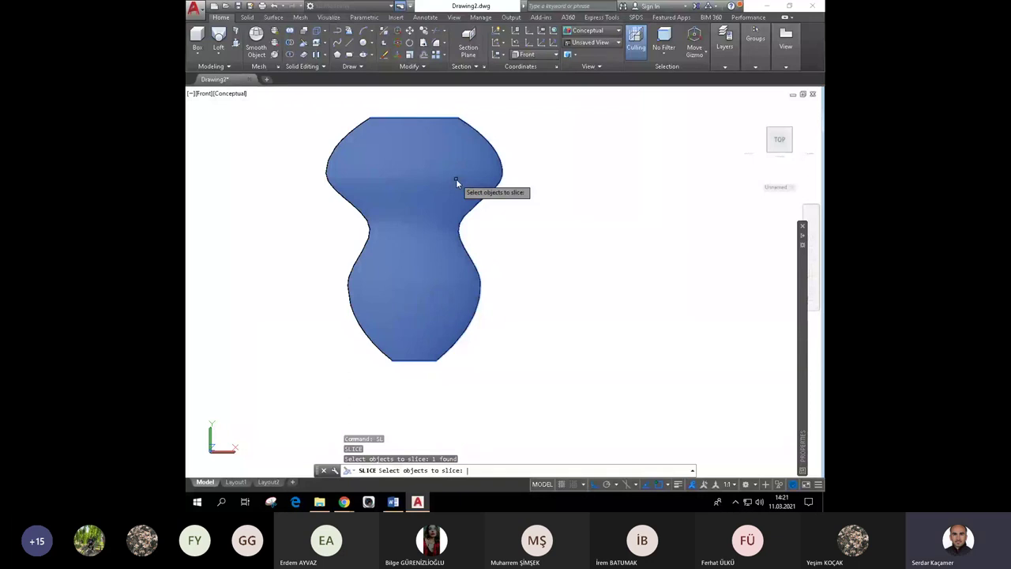
{"action": "key", "text": "Return"}
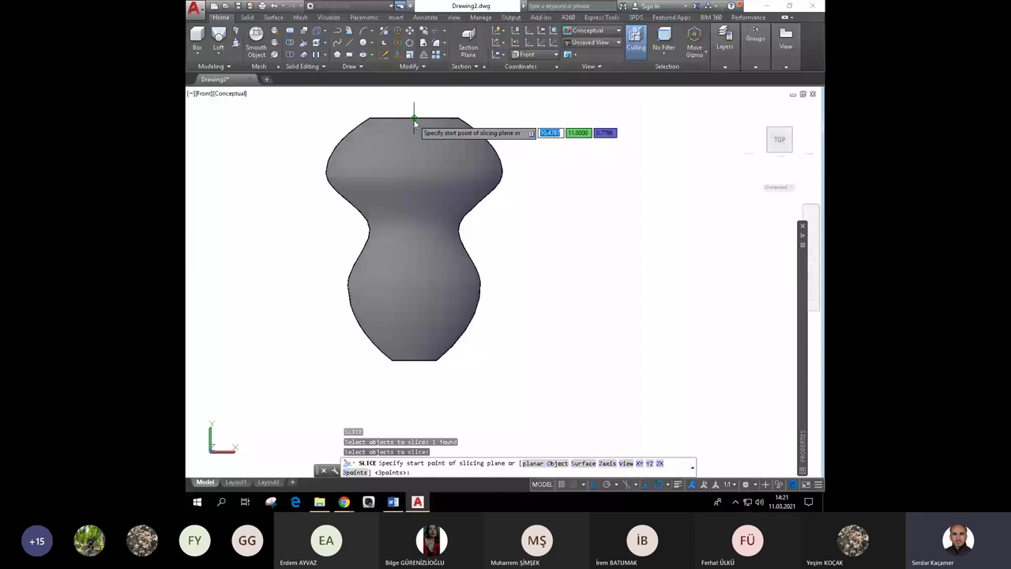
{"action": "left_click", "coordinate": [414, 120]}
{"action": "left_click", "coordinate": [413, 363]}
Keep both halves, view in SW Isometric, and delete the front half.
{"action": "left_click", "coordinate": [223, 93]}
{"action": "key", "text": "Return"}
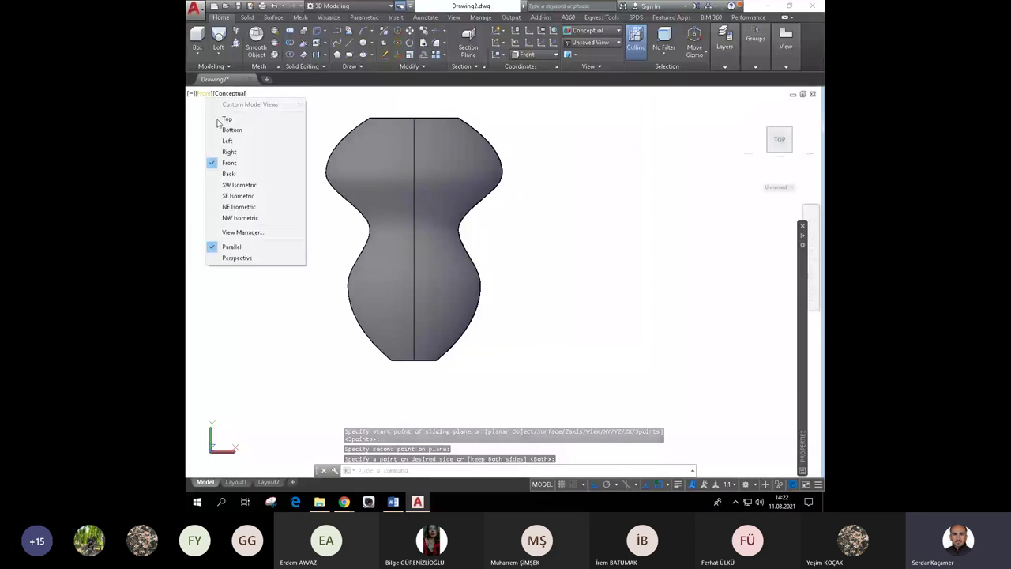
{"action": "left_click", "coordinate": [241, 185]}
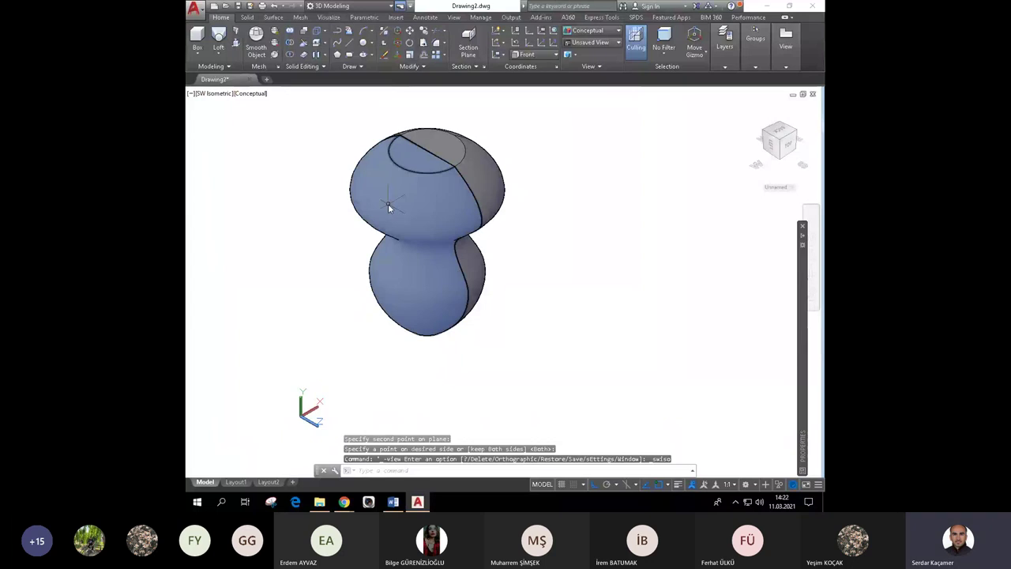
{"action": "key", "text": "Return"}
{"action": "left_click", "coordinate": [388, 207]}
{"action": "key", "text": "Delete"}
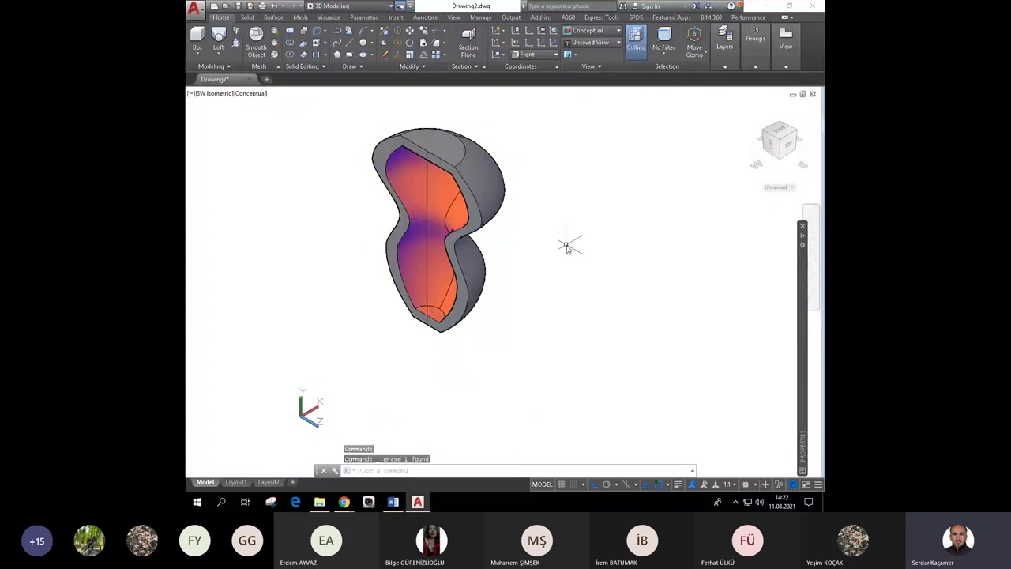
Undo the erase and slice, redo all to restore the cutaway leg, then switch to Word.
{"action": "scroll", "coordinate": [402, 113], "scroll_direction": "up", "scroll_amount": 2}
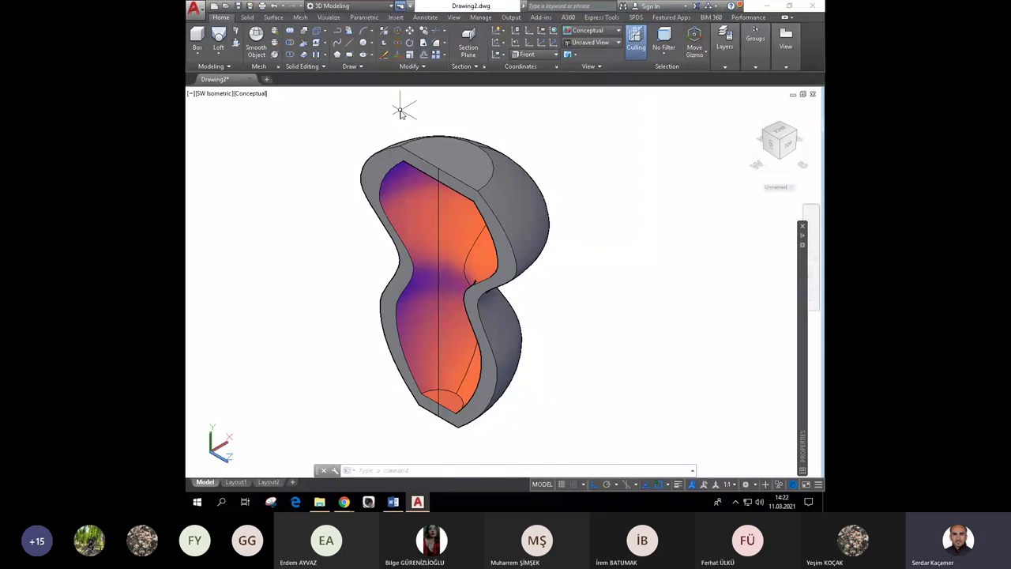
{"action": "key", "text": "ctrl+z"}
{"action": "key", "text": "ctrl+z"}
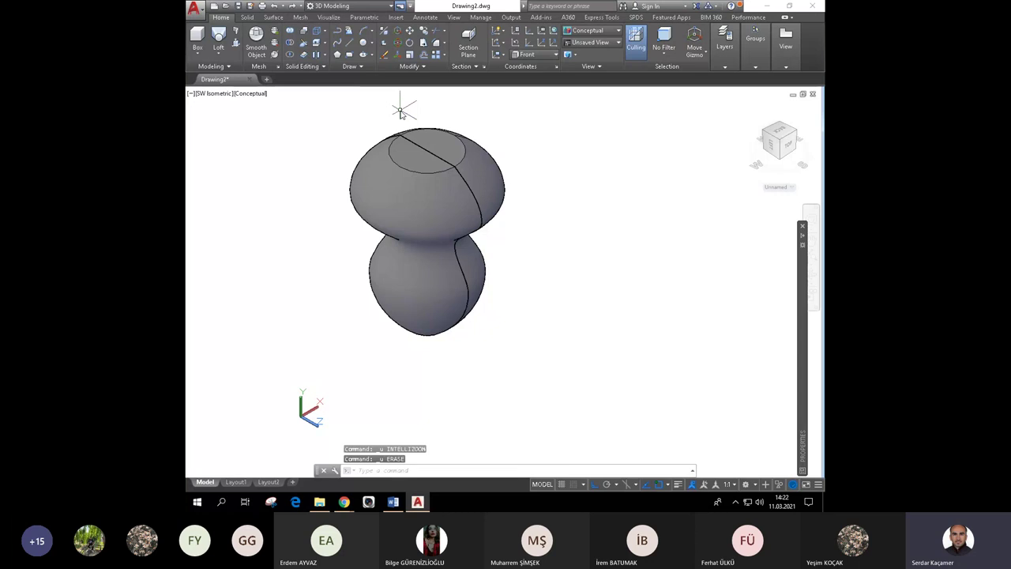
{"action": "key", "text": "ctrl+z"}
{"action": "key", "text": "ctrl+z"}
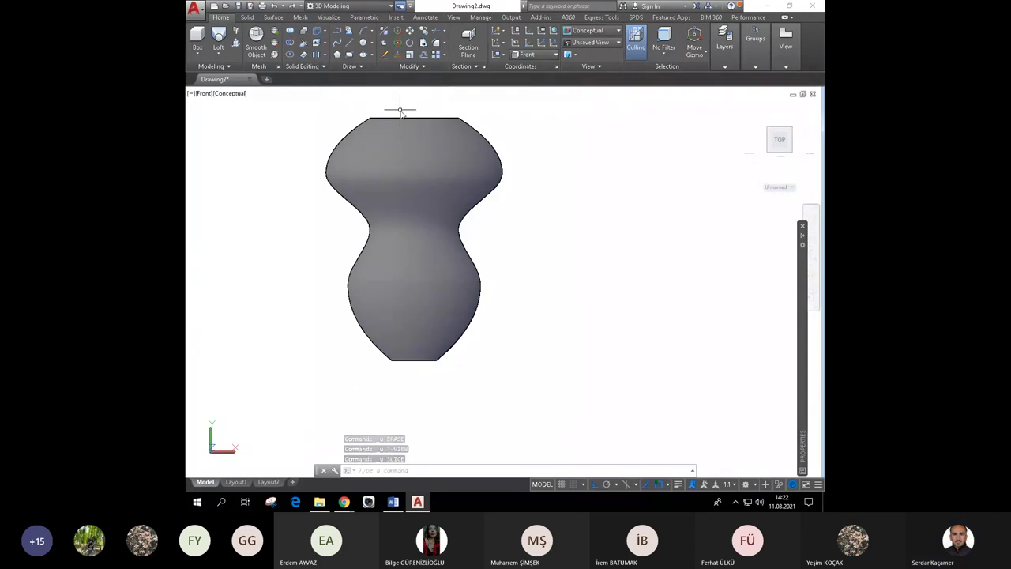
{"action": "left_click", "coordinate": [292, 8]}
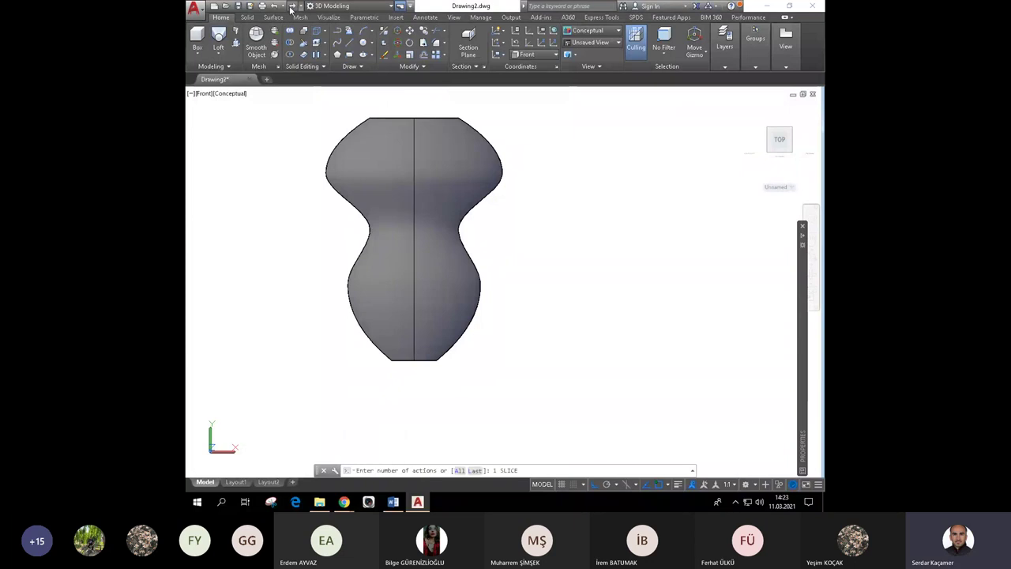
{"action": "left_click", "coordinate": [292, 8]}
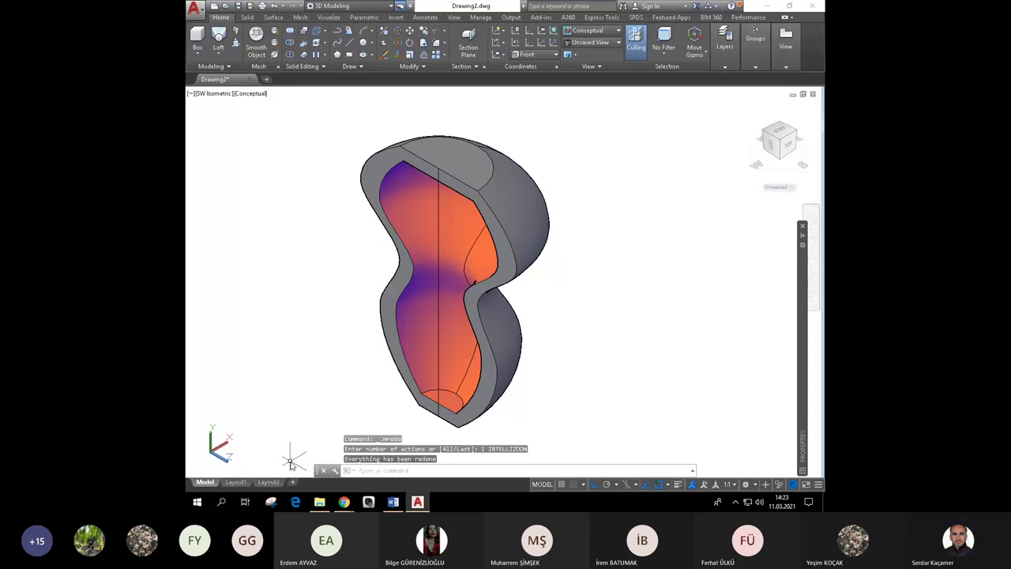
{"action": "key", "text": "alt+Tab"}
Paste the cutaway leg screenshot onto the empty page and shrink it.
{"action": "scroll", "coordinate": [634, 289], "scroll_direction": "down", "scroll_amount": 4}
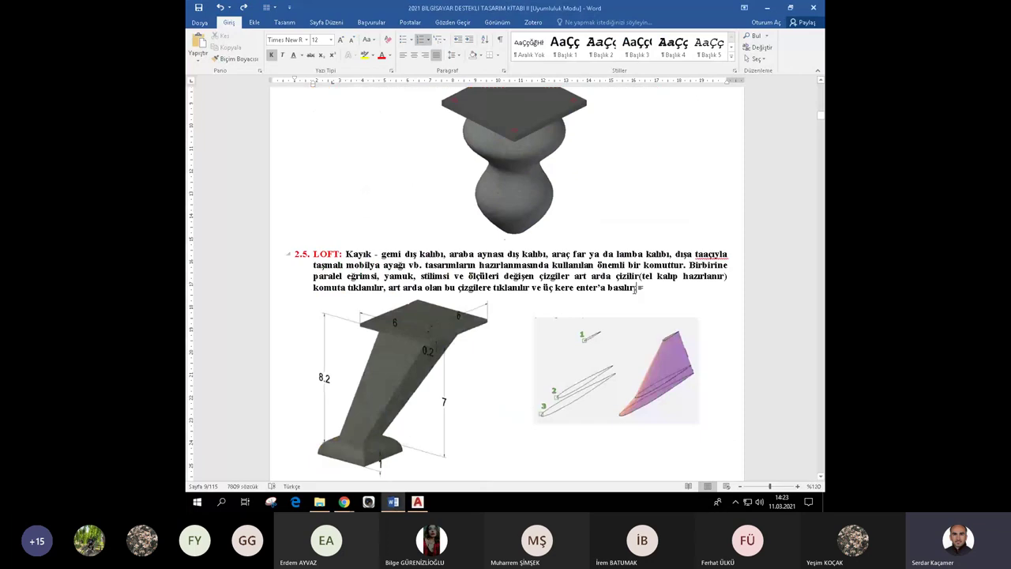
{"action": "scroll", "coordinate": [513, 332], "scroll_direction": "down", "scroll_amount": 3}
{"action": "left_click", "coordinate": [394, 402]}
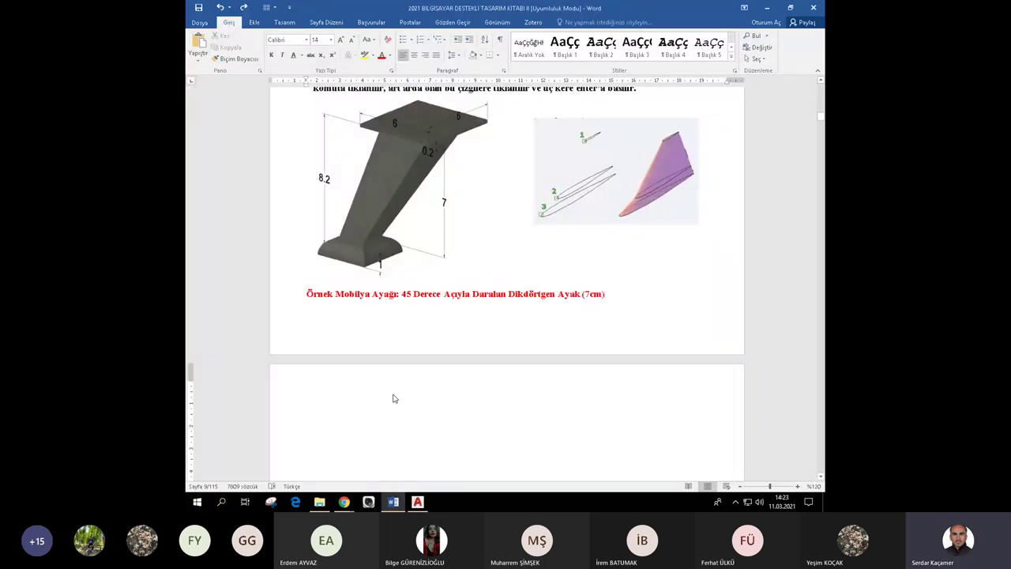
{"action": "key", "text": "ctrl+v"}
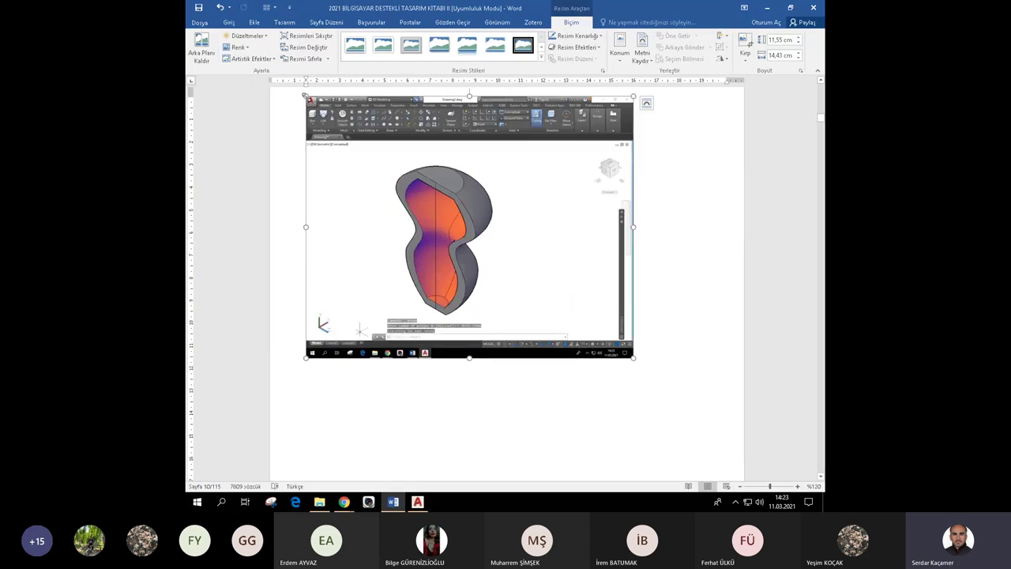
{"action": "left_click_drag", "start_coordinate": [304, 94], "coordinate": [364, 142]}
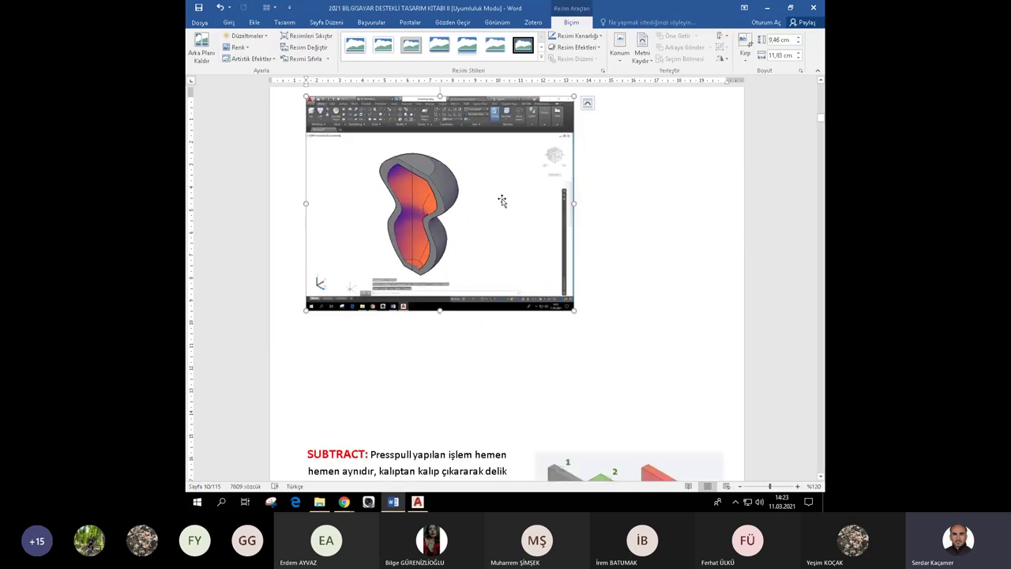
Crop the screenshot's toolbar, taskbar, left and right sides down to the leg.
{"action": "left_click", "coordinate": [745, 43]}
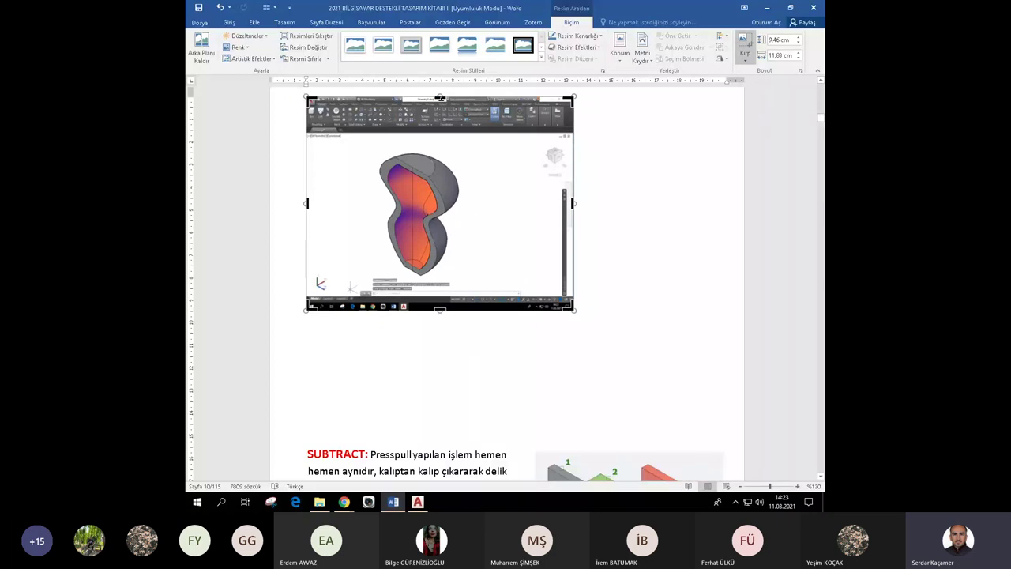
{"action": "left_click_drag", "start_coordinate": [441, 100], "coordinate": [440, 149]}
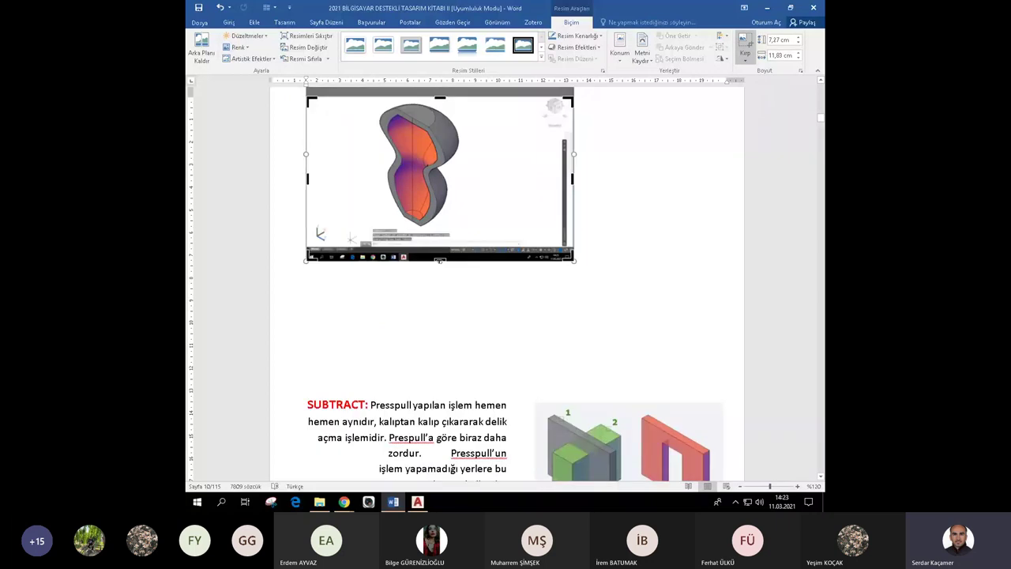
{"action": "left_click_drag", "start_coordinate": [439, 259], "coordinate": [440, 227]}
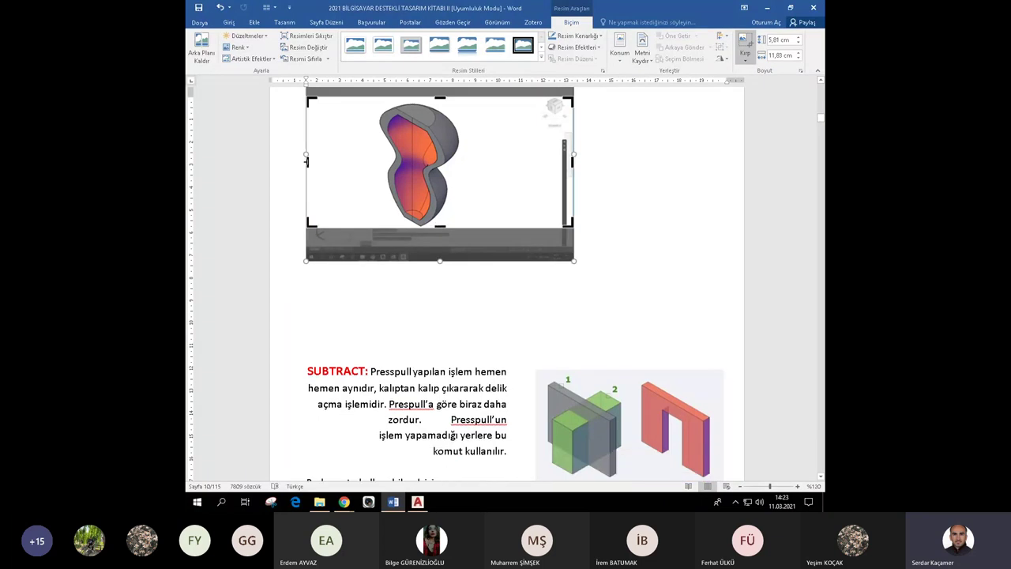
{"action": "left_click_drag", "start_coordinate": [306, 161], "coordinate": [356, 163]}
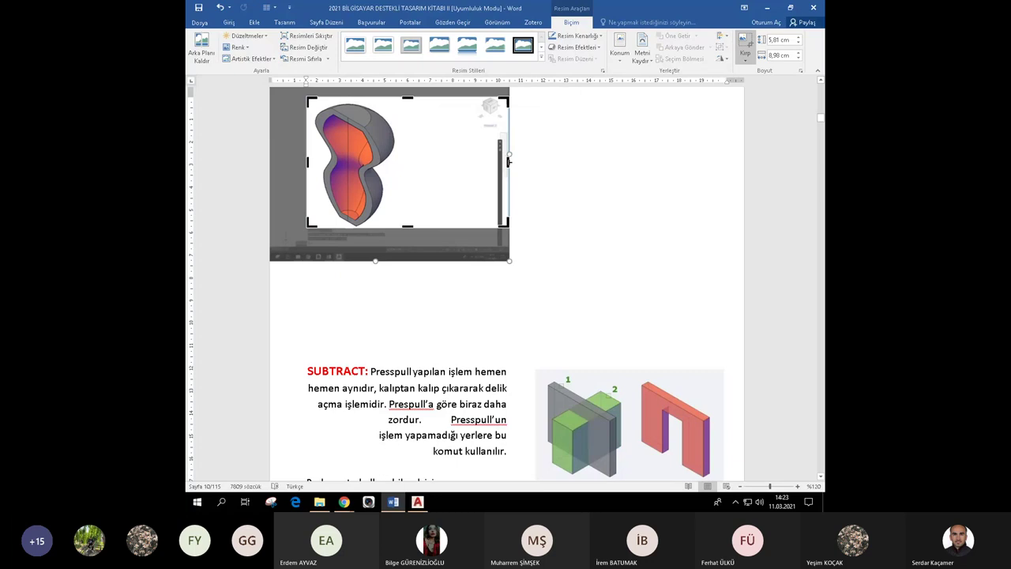
{"action": "left_click_drag", "start_coordinate": [509, 161], "coordinate": [402, 168]}
{"action": "left_click", "coordinate": [487, 308]}
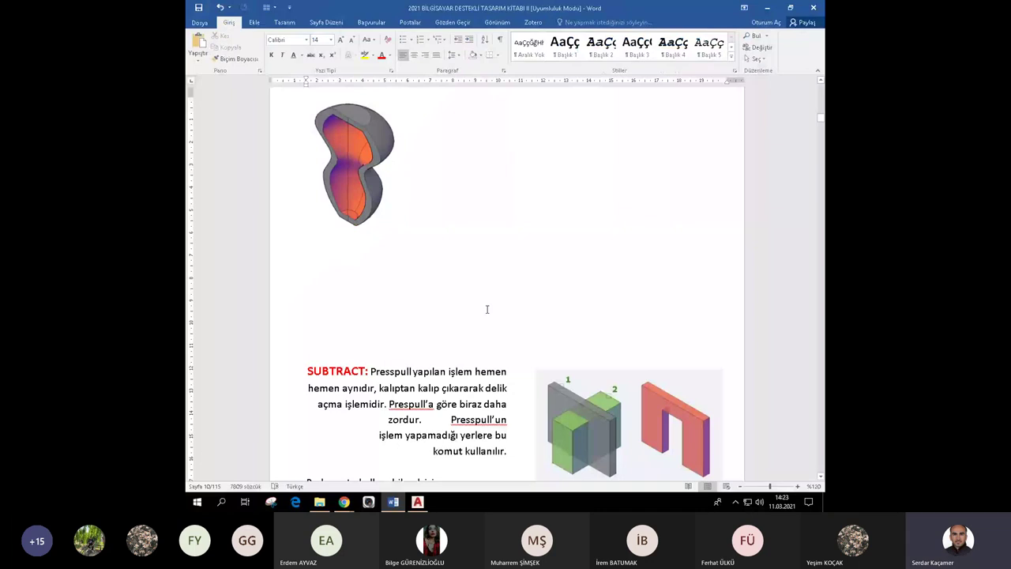
In AutoCAD, restore the erased half and the front view, nudge the view, then return to Word.
{"action": "key", "text": "alt+Tab"}
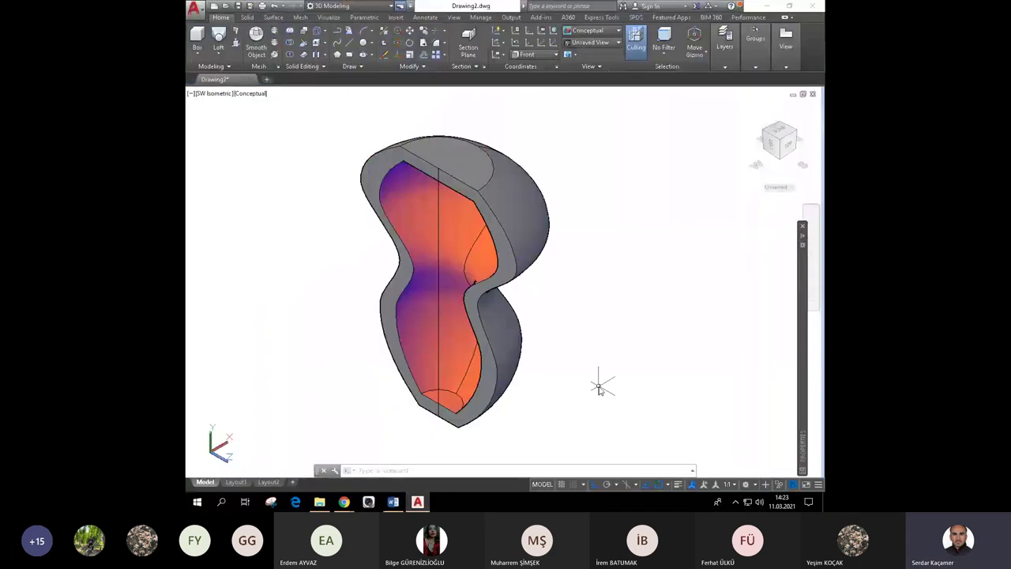
{"action": "key", "text": "ctrl+z"}
{"action": "key", "text": "ctrl+z"}
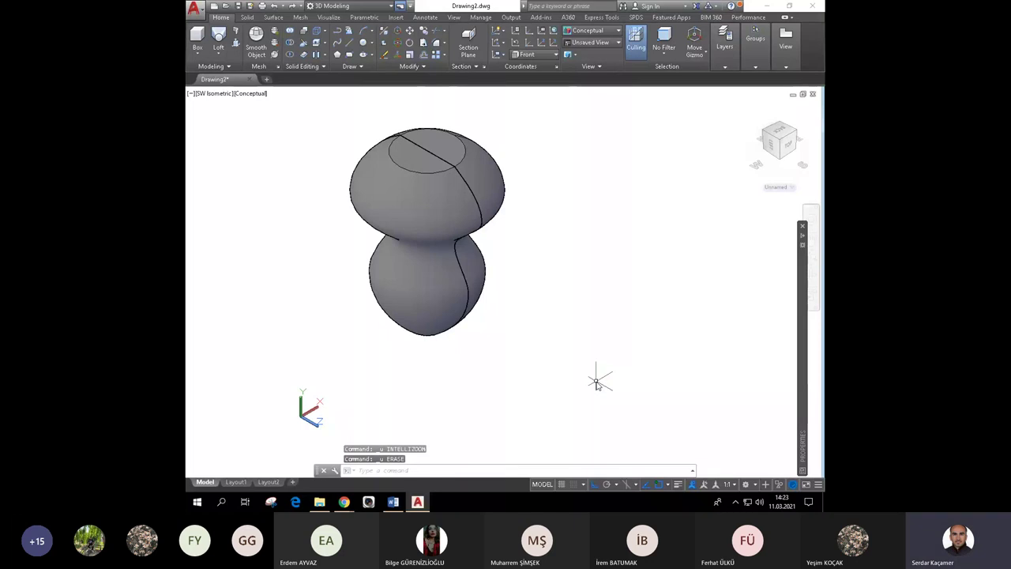
{"action": "key", "text": "ctrl+z"}
{"action": "middle_click_drag", "start_coordinate": [547, 363], "coordinate": [560, 387]}
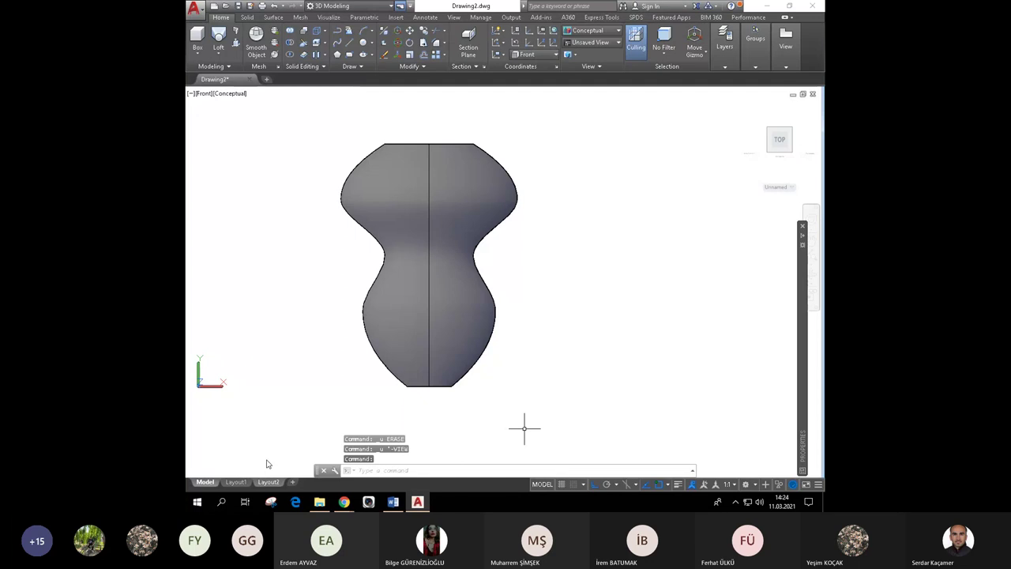
{"action": "left_click", "coordinate": [393, 502]}
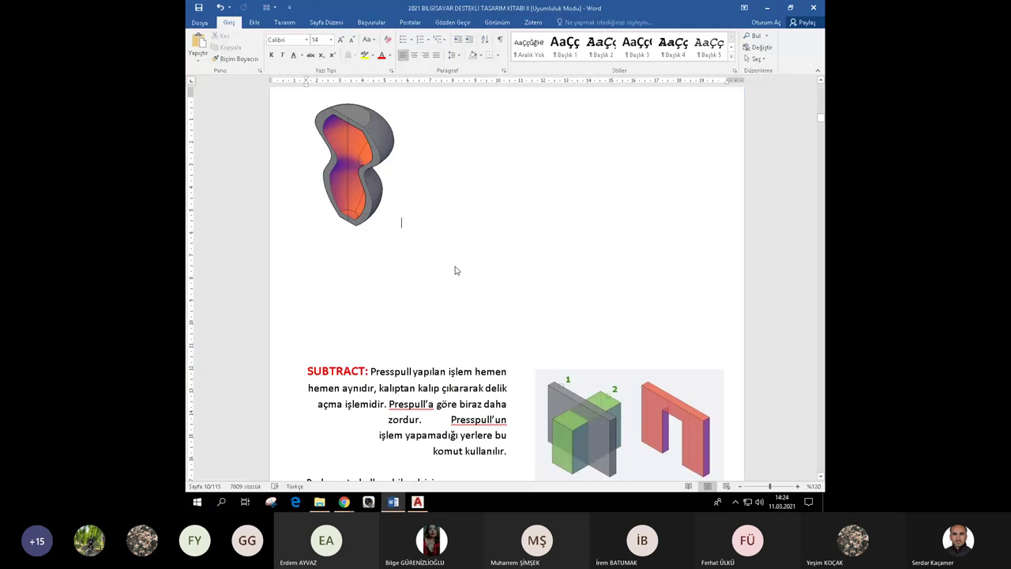
Paste the front-view screenshot and crop its top, bottom, left and right in to the vase.
{"action": "key", "text": "ctrl+v"}
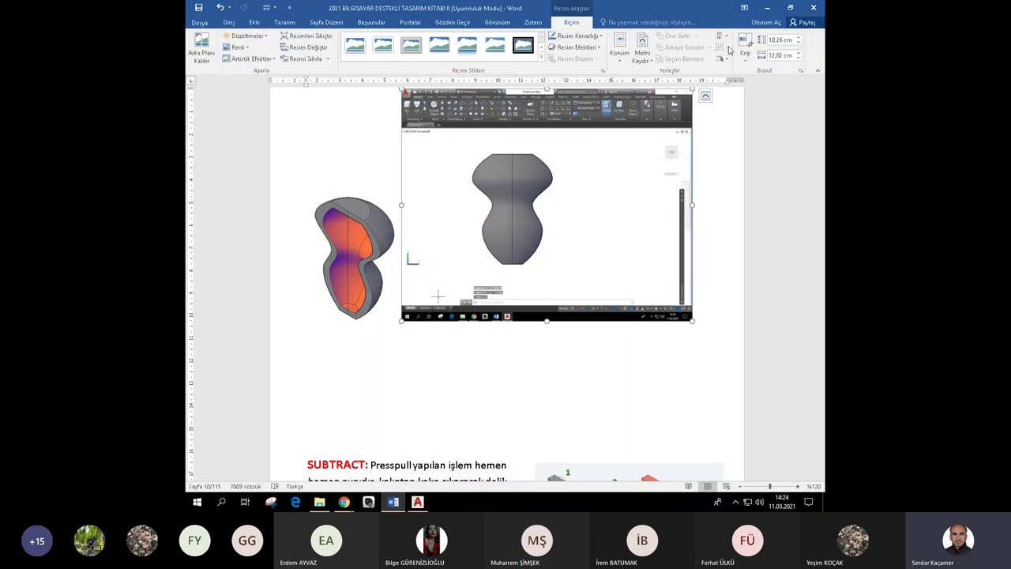
{"action": "left_click", "coordinate": [745, 47]}
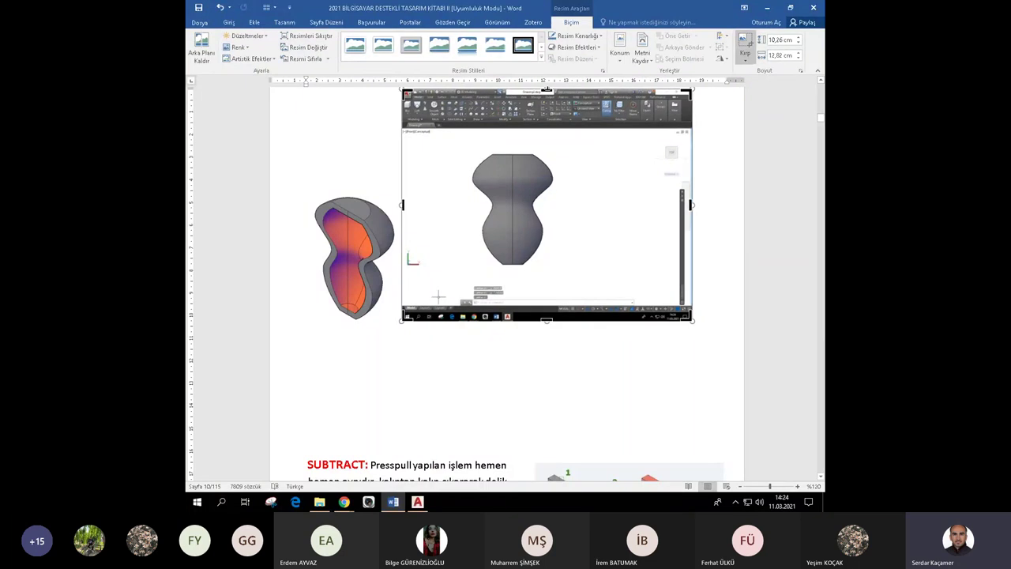
{"action": "left_click_drag", "start_coordinate": [546, 90], "coordinate": [547, 150]}
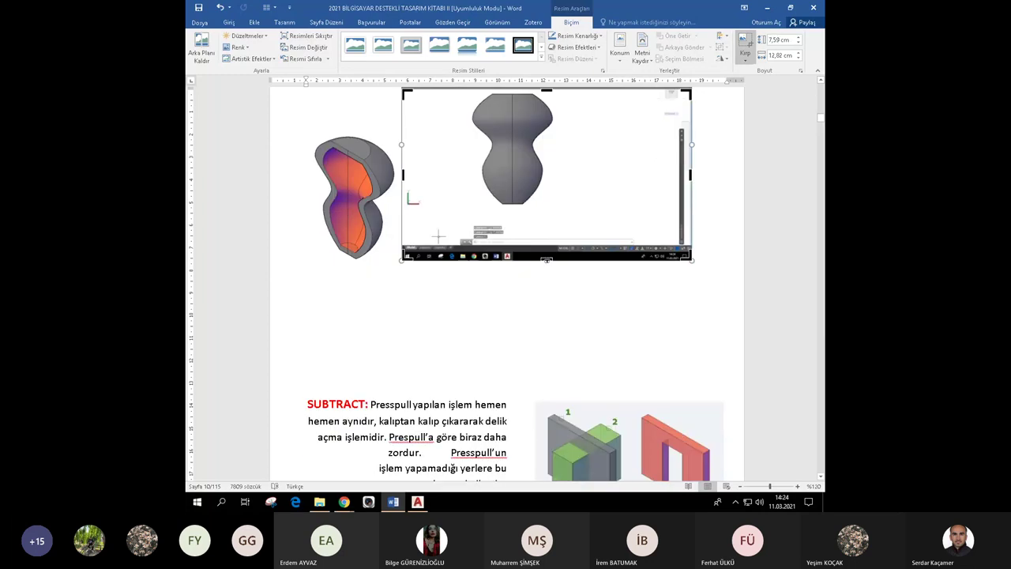
{"action": "left_click_drag", "start_coordinate": [546, 260], "coordinate": [540, 208]}
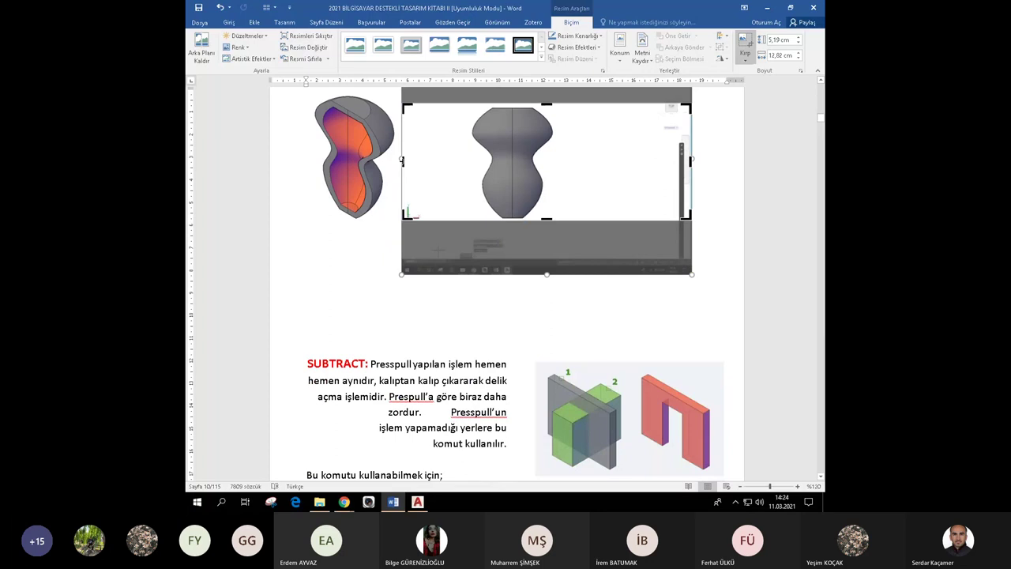
{"action": "left_click_drag", "start_coordinate": [439, 161], "coordinate": [469, 162]}
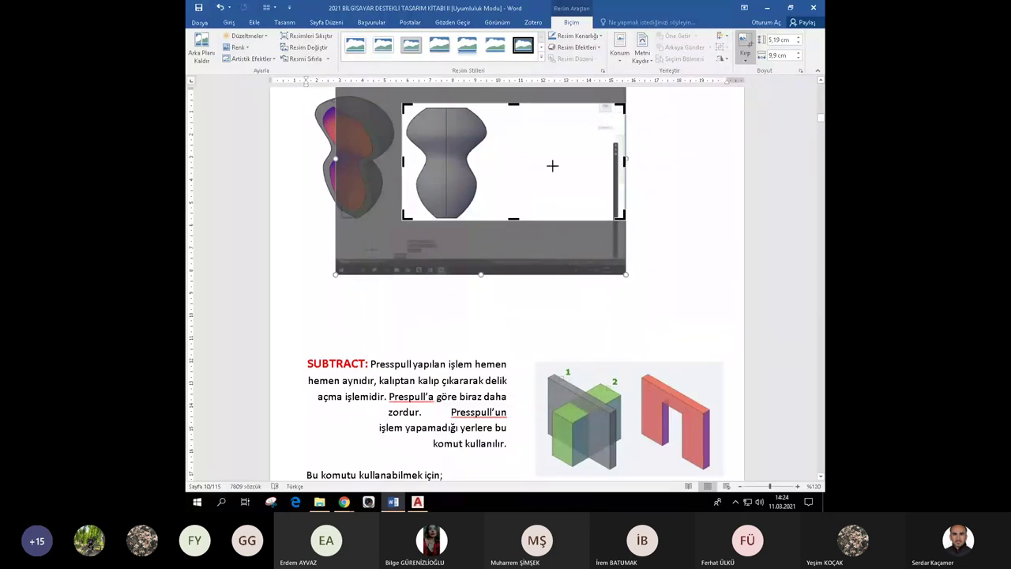
{"action": "left_click_drag", "start_coordinate": [624, 160], "coordinate": [494, 165]}
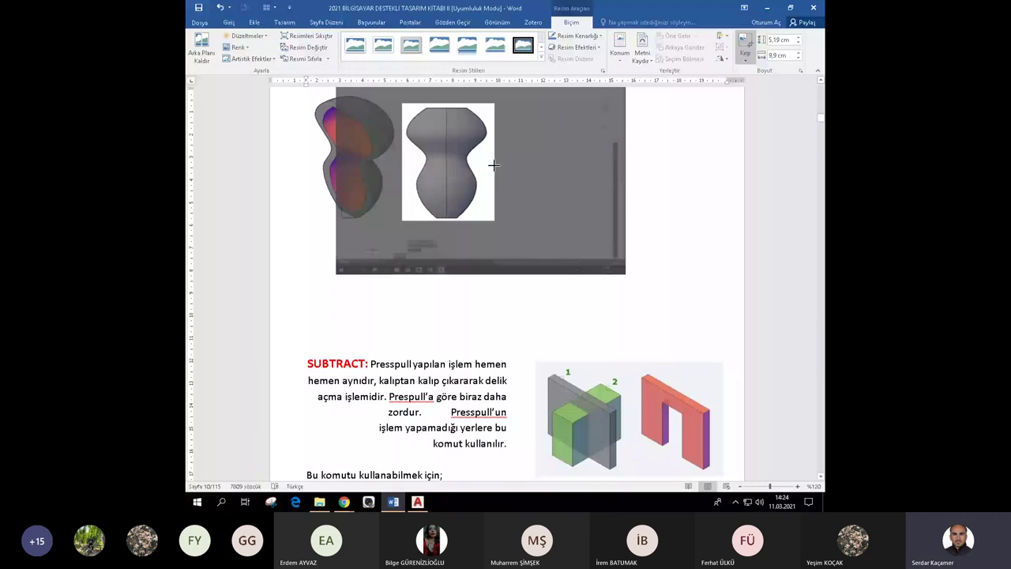
{"action": "left_click", "coordinate": [455, 406]}
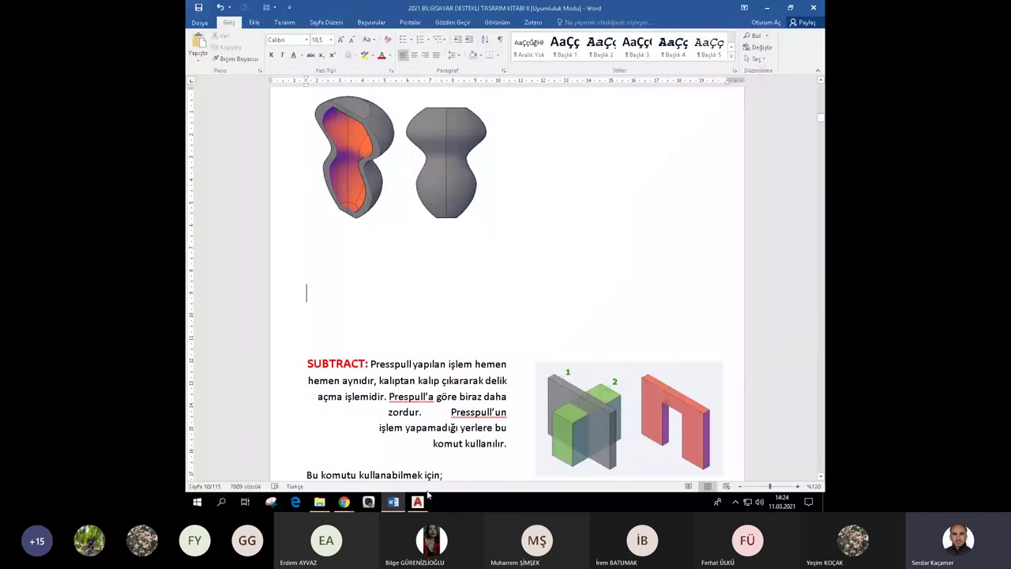
In AutoCAD, undo the slice back to the isometric view, then pan and zoom the whole vase.
{"action": "key", "text": "alt+Tab"}
{"action": "key", "text": "ctrl+z"}
{"action": "key", "text": "ctrl+z"}
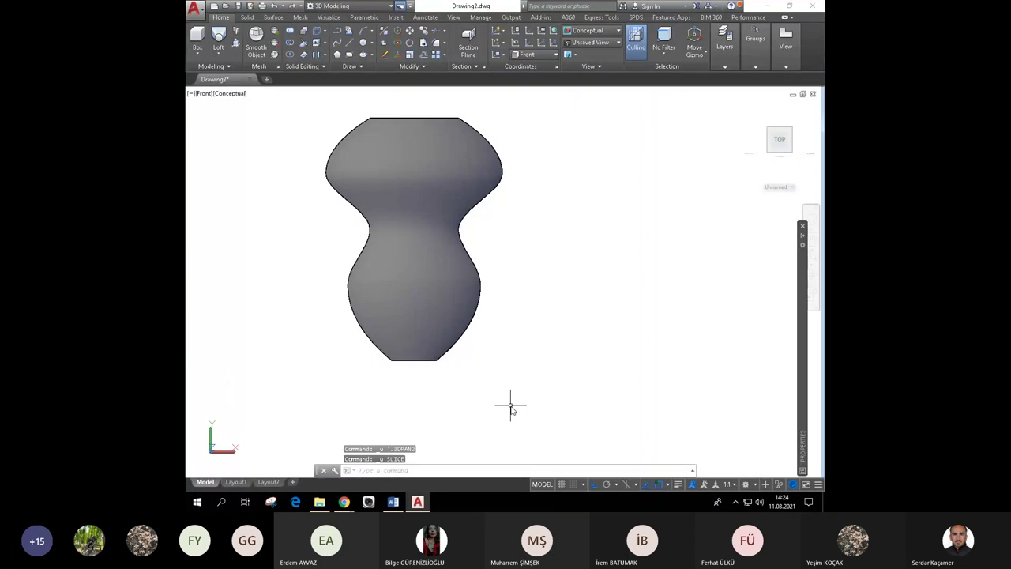
{"action": "key", "text": "ctrl+z"}
{"action": "key", "text": "ctrl+z"}
{"action": "key", "text": "ctrl+z"}
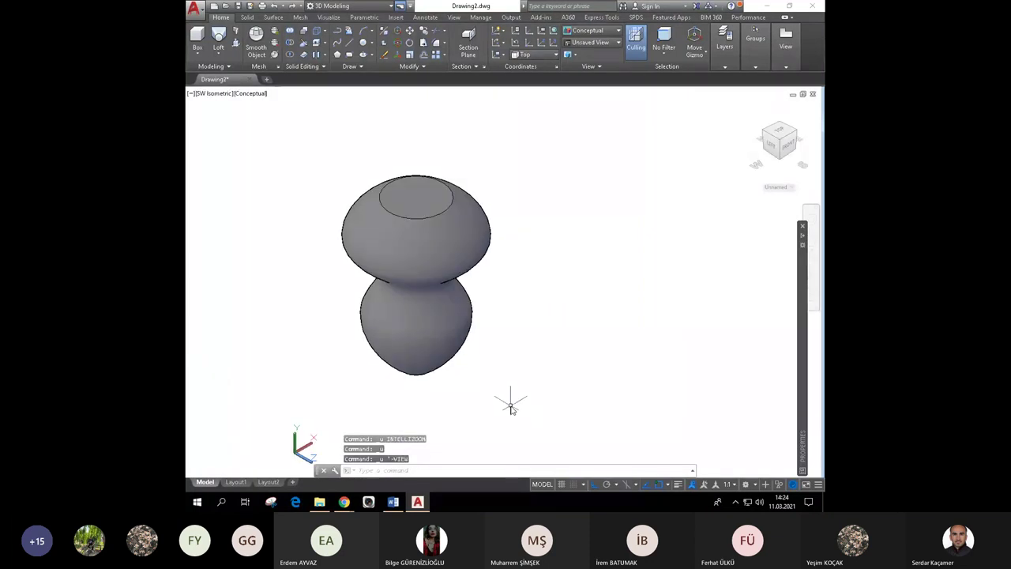
{"action": "middle_click_drag", "start_coordinate": [430, 405], "coordinate": [552, 410]}
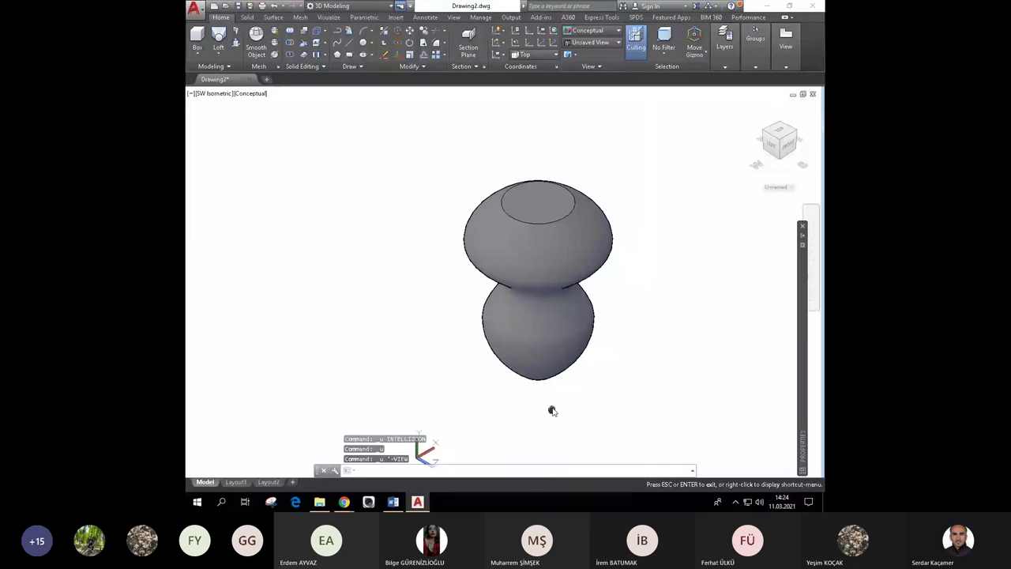
{"action": "scroll", "coordinate": [552, 411], "scroll_direction": "up", "scroll_amount": 2}
{"action": "key", "text": "Escape"}
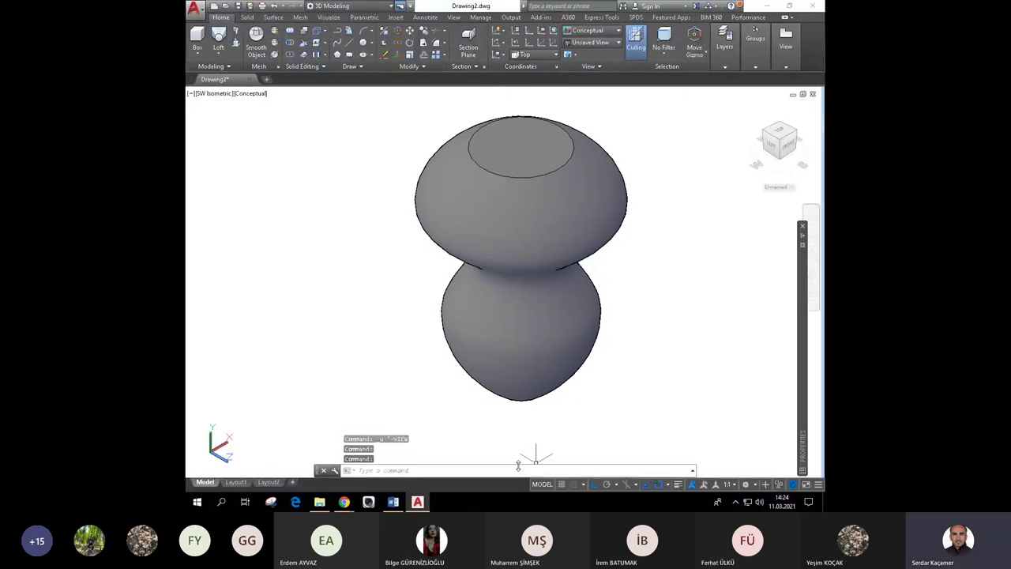
Paste the isometric vase screenshot beside the two leg images and shrink it.
{"action": "left_click", "coordinate": [392, 502]}
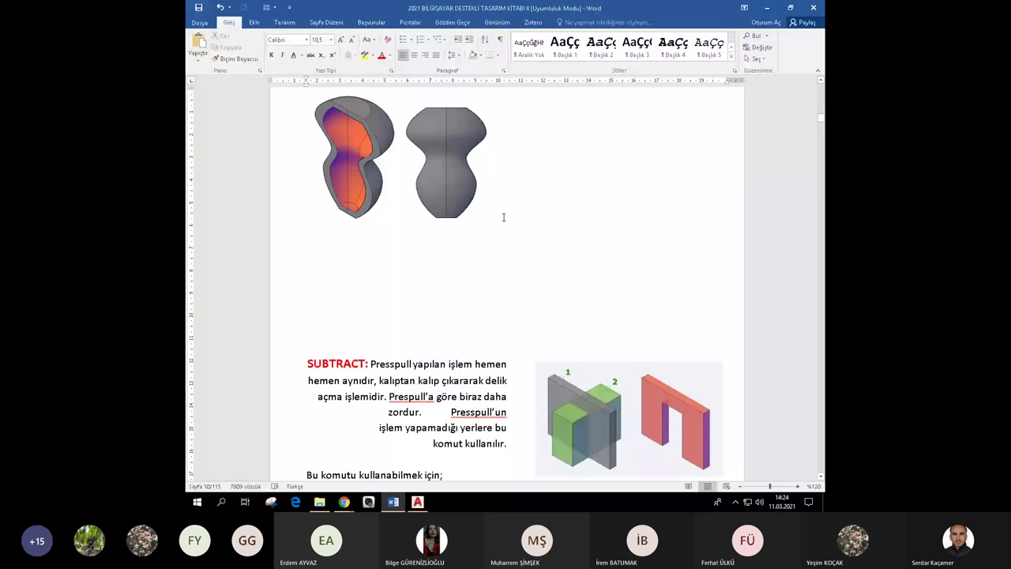
{"action": "left_click", "coordinate": [503, 217]}
{"action": "key", "text": "ctrl+v"}
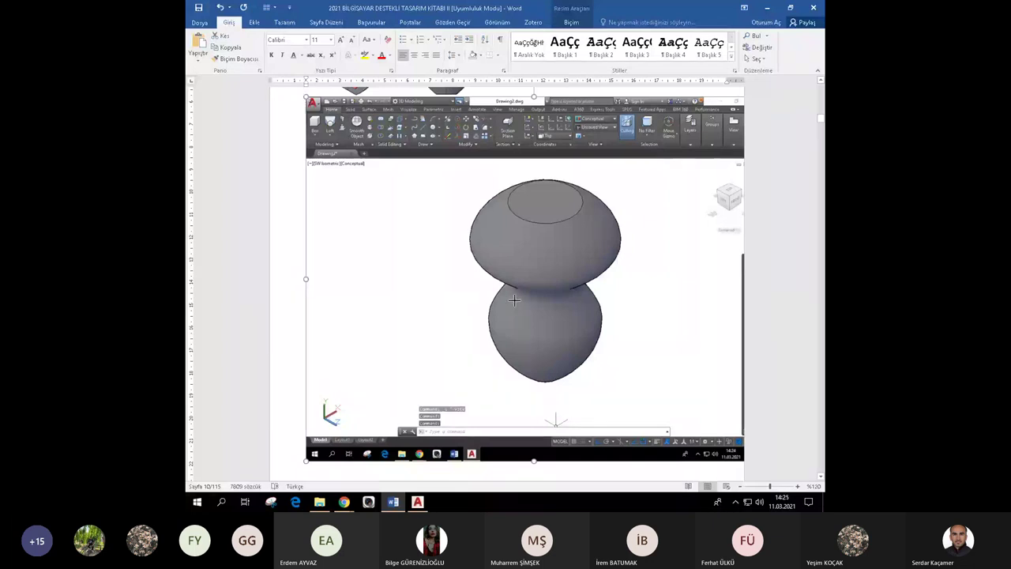
{"action": "left_click_drag", "start_coordinate": [306, 95], "coordinate": [496, 263]}
Crop the screenshot's toolbar, taskbar and sides down to just the isometric vase.
{"action": "left_click", "coordinate": [571, 22]}
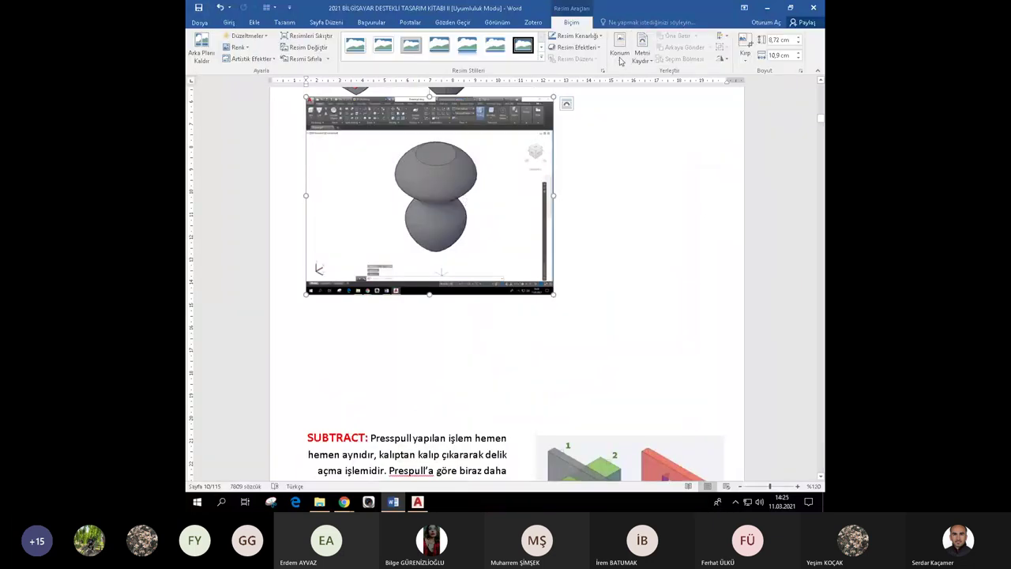
{"action": "left_click", "coordinate": [745, 44]}
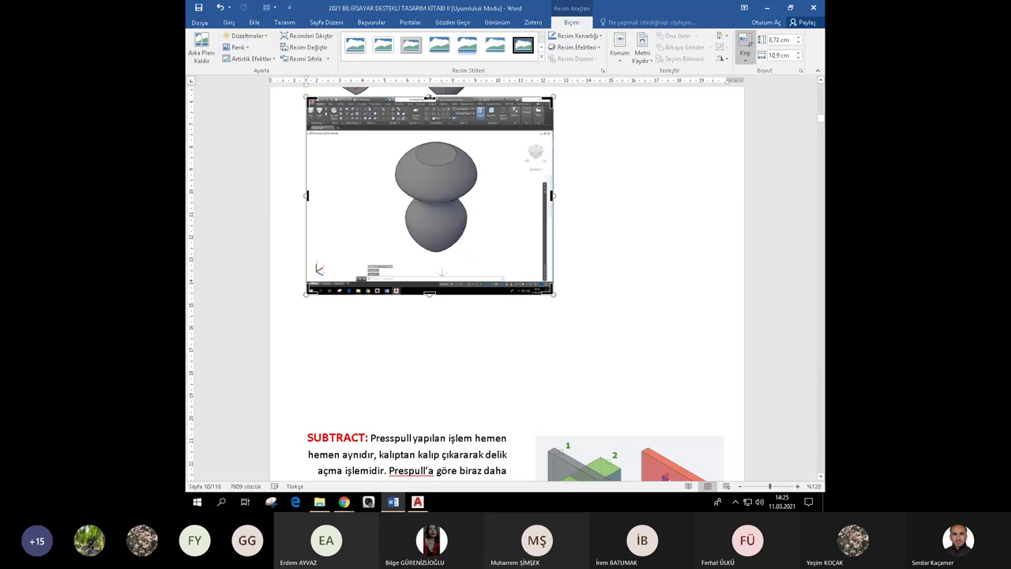
{"action": "left_click_drag", "start_coordinate": [429, 96], "coordinate": [429, 136]}
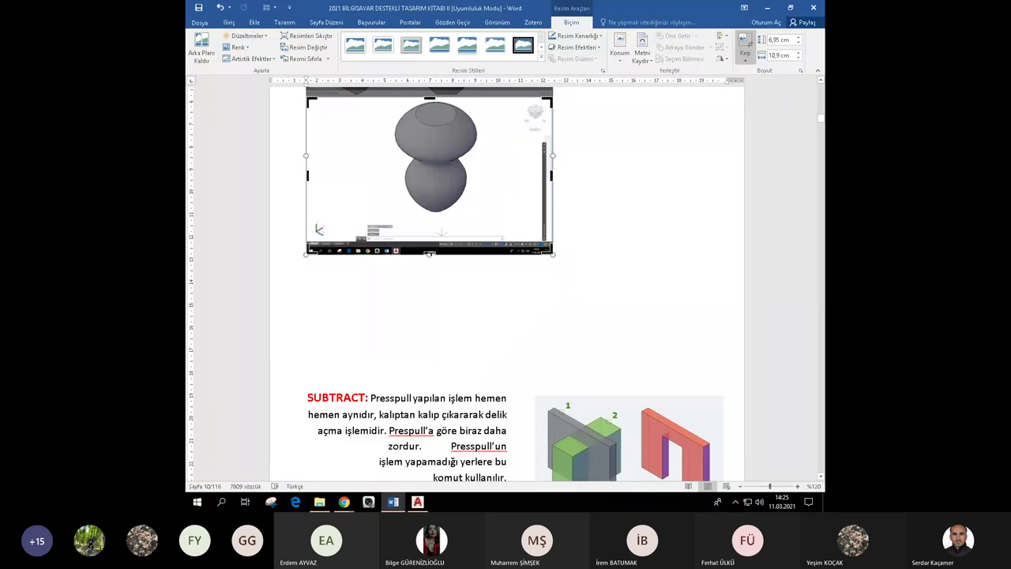
{"action": "left_click_drag", "start_coordinate": [428, 254], "coordinate": [432, 215]}
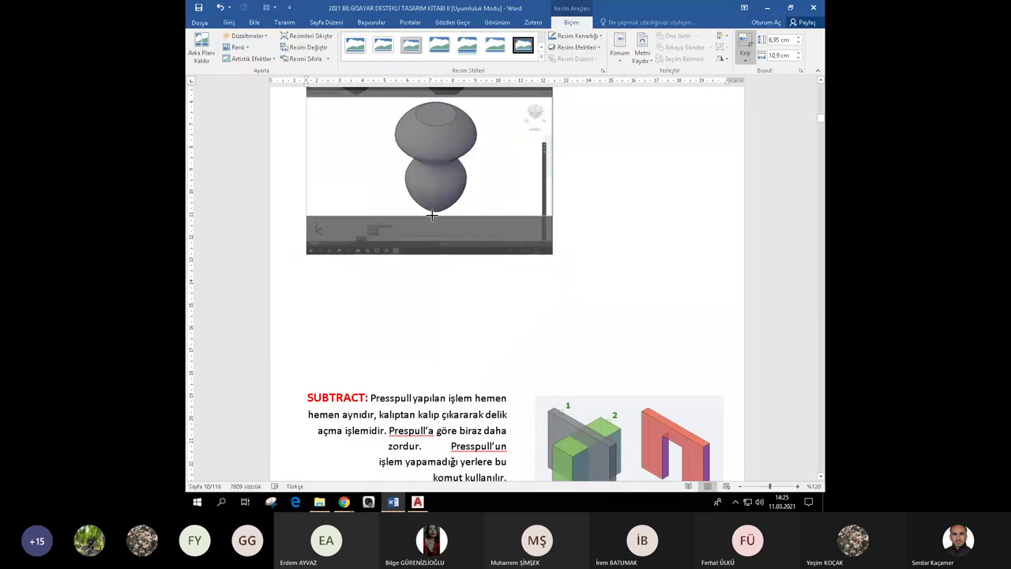
{"action": "left_click_drag", "start_coordinate": [432, 215], "coordinate": [432, 213]}
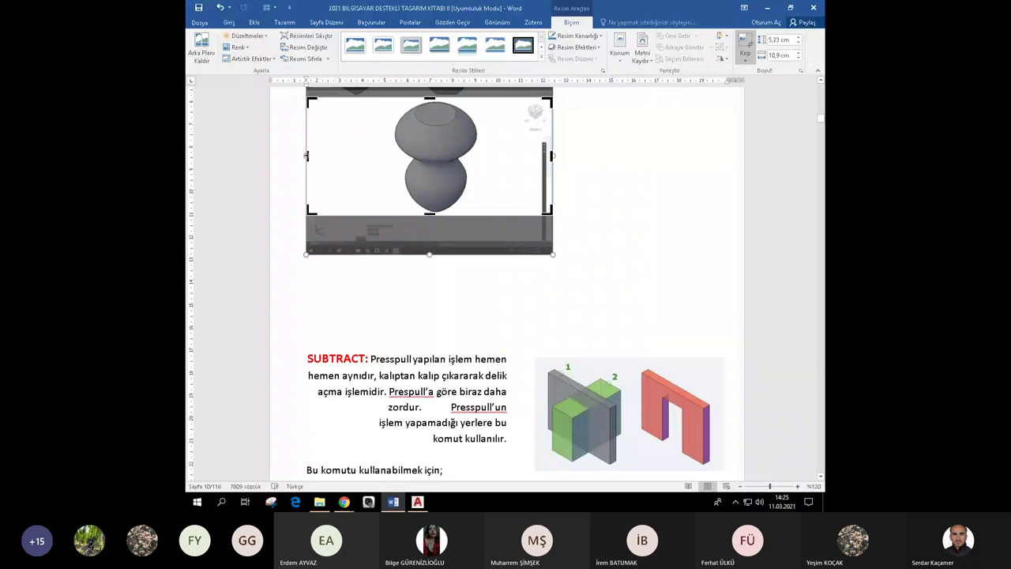
{"action": "left_click_drag", "start_coordinate": [305, 156], "coordinate": [589, 241]}
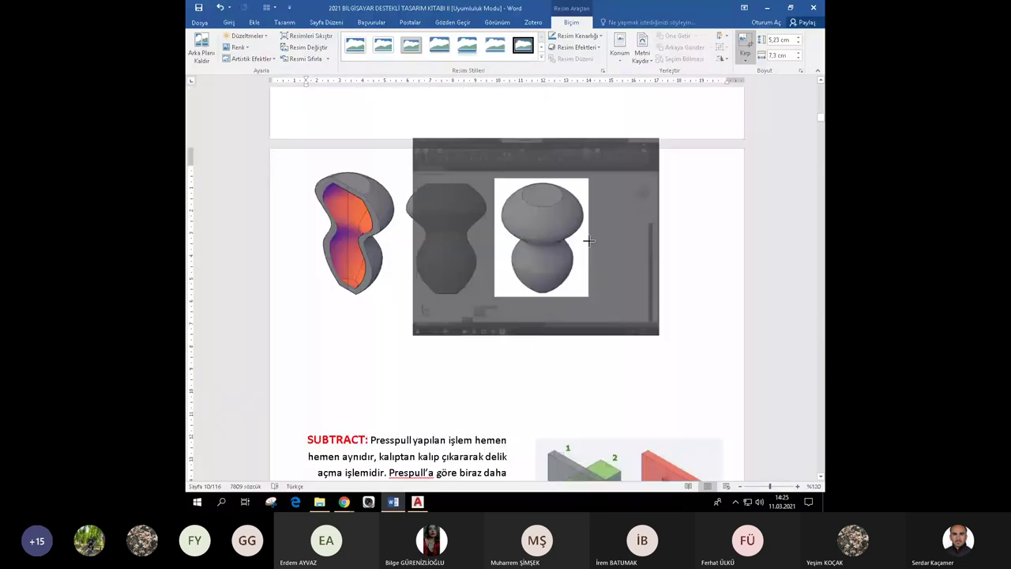
{"action": "left_click", "coordinate": [560, 350]}
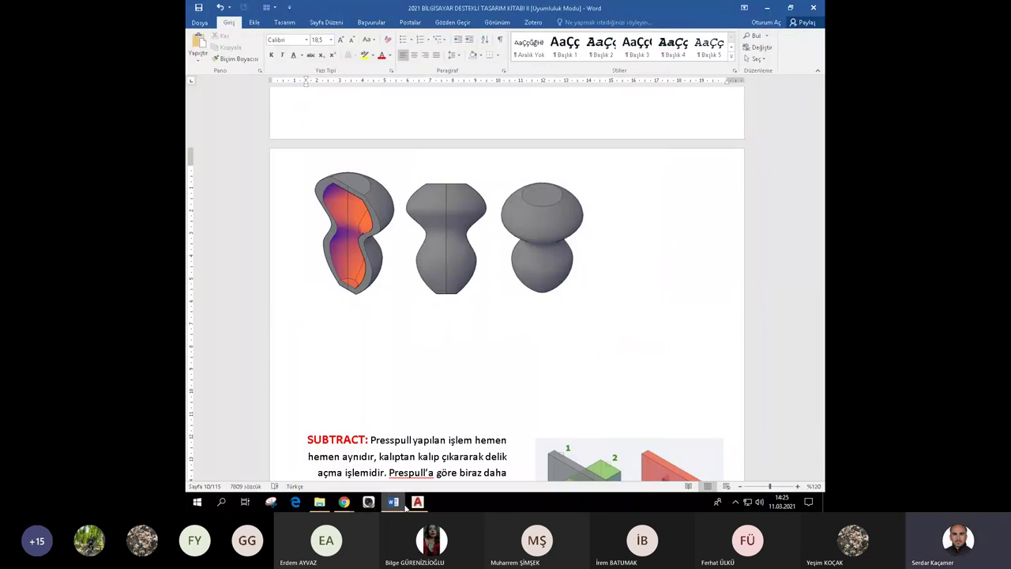
Revert the AutoCAD leg to 2D Wireframe showing its profiles, then return to Word.
{"action": "left_click", "coordinate": [417, 502]}
{"action": "left_click", "coordinate": [594, 32]}
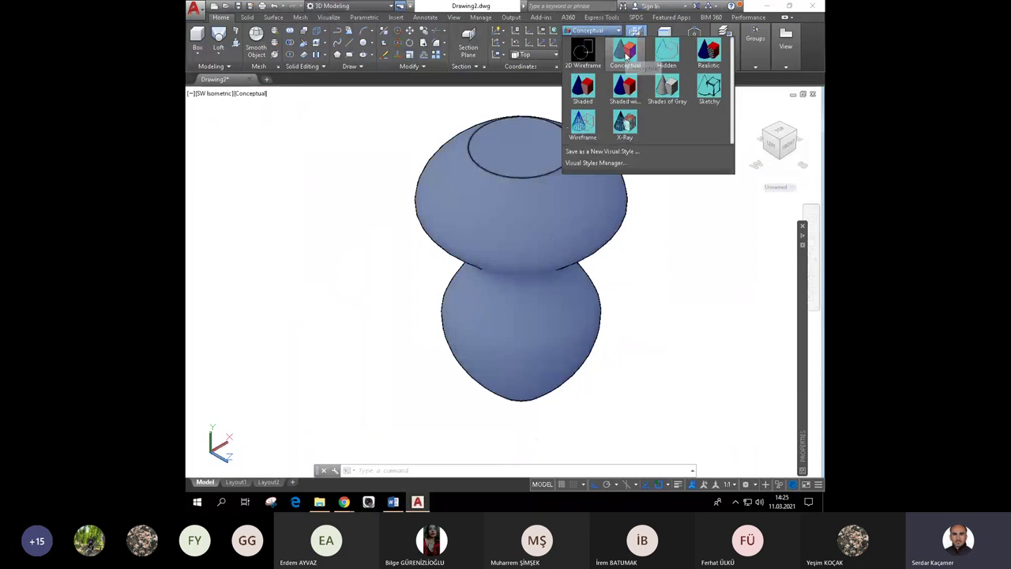
{"action": "left_click", "coordinate": [625, 54]}
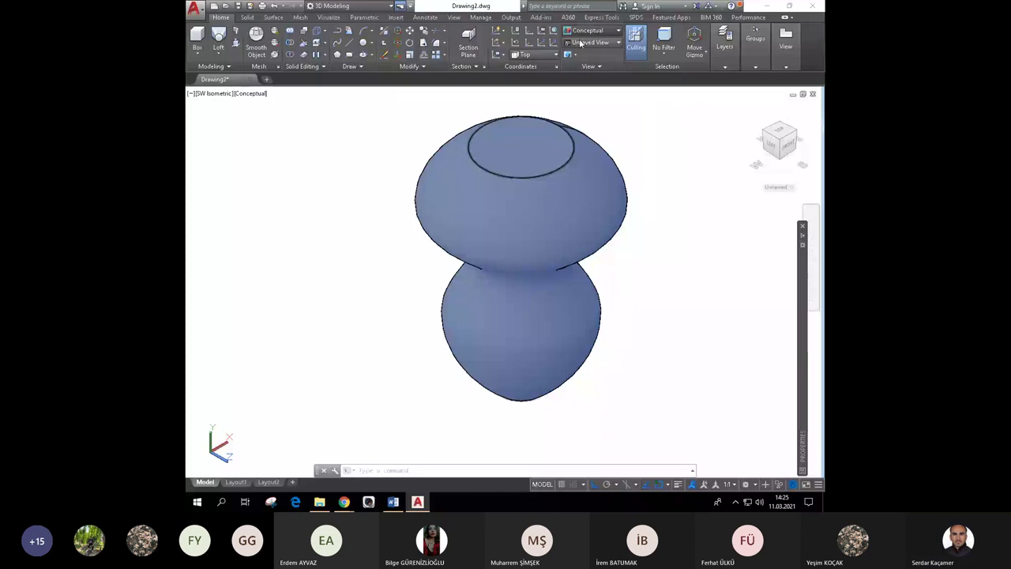
{"action": "key", "text": "ctrl+z"}
{"action": "key", "text": "ctrl+z"}
{"action": "key", "text": "ctrl+z"}
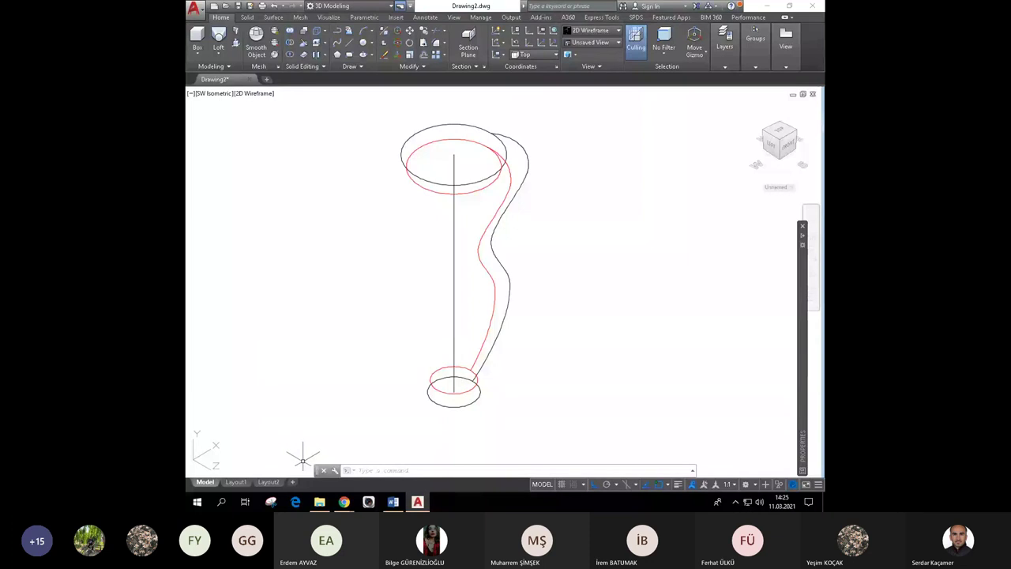
{"action": "left_click", "coordinate": [394, 503]}
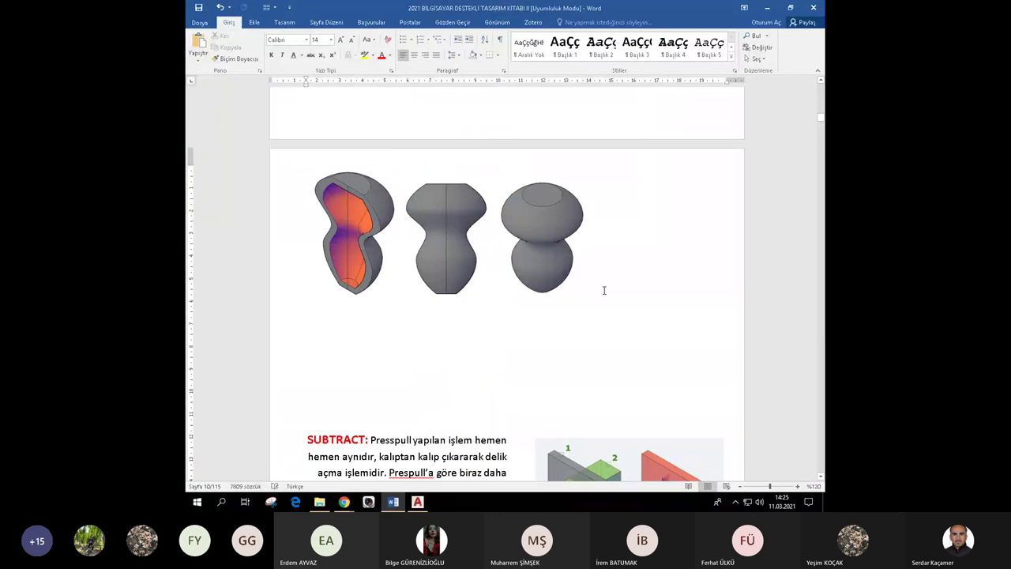
Paste the wireframe guide-circle and profile screenshot as a fourth image and crop it tightly on all sides.
{"action": "key", "text": "ctrl+v"}
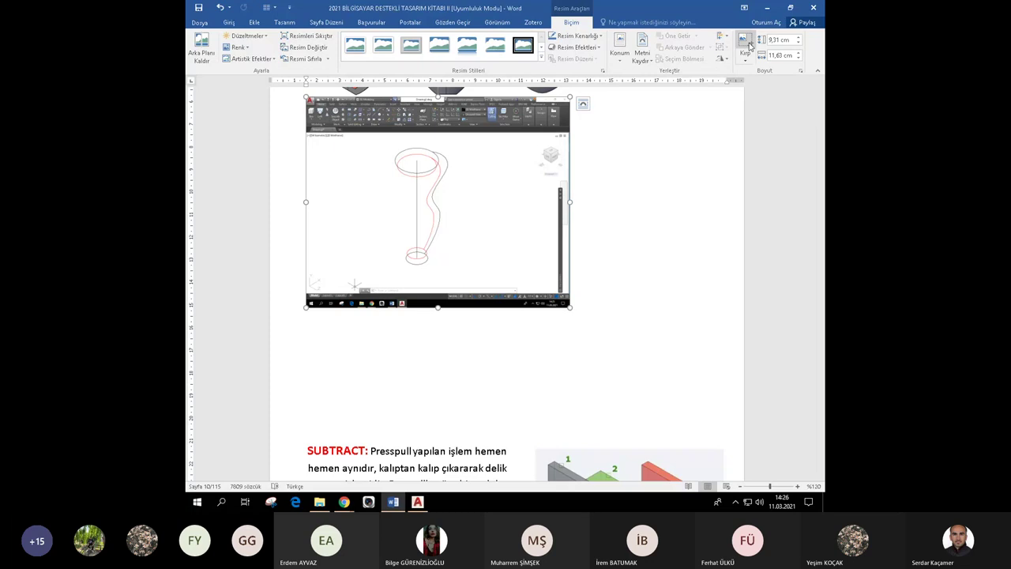
{"action": "left_click", "coordinate": [745, 43]}
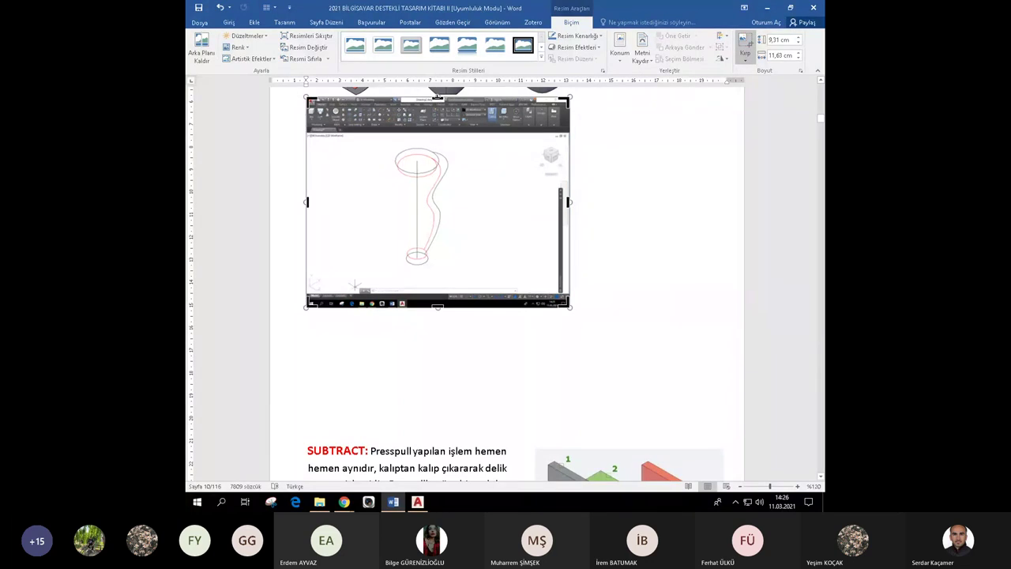
{"action": "left_click_drag", "start_coordinate": [437, 96], "coordinate": [437, 142]}
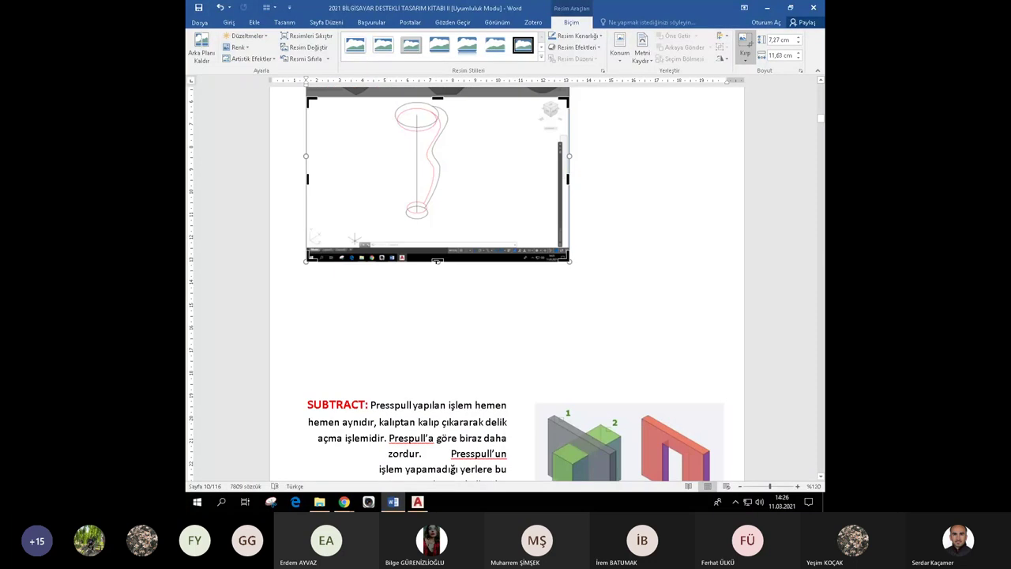
{"action": "left_click_drag", "start_coordinate": [437, 260], "coordinate": [433, 220]}
{"action": "left_click_drag", "start_coordinate": [315, 165], "coordinate": [387, 155]}
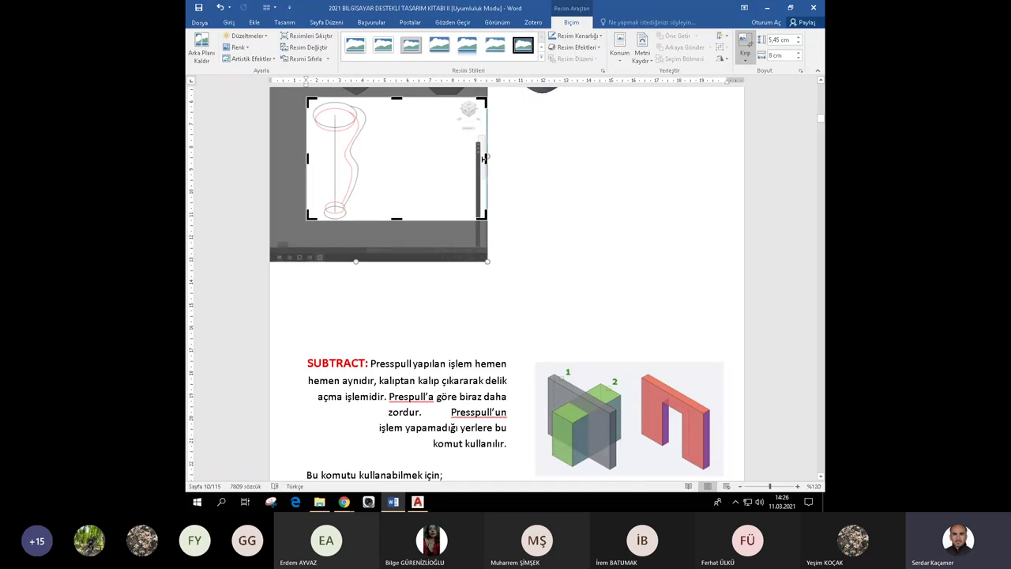
{"action": "left_click_drag", "start_coordinate": [486, 157], "coordinate": [375, 159]}
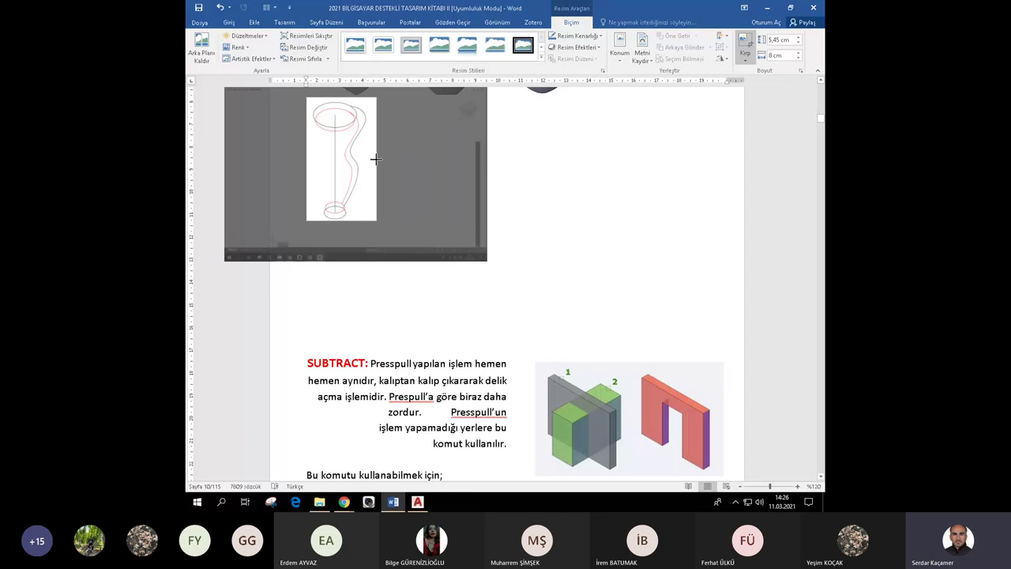
{"action": "left_click_drag", "start_coordinate": [376, 159], "coordinate": [373, 159]}
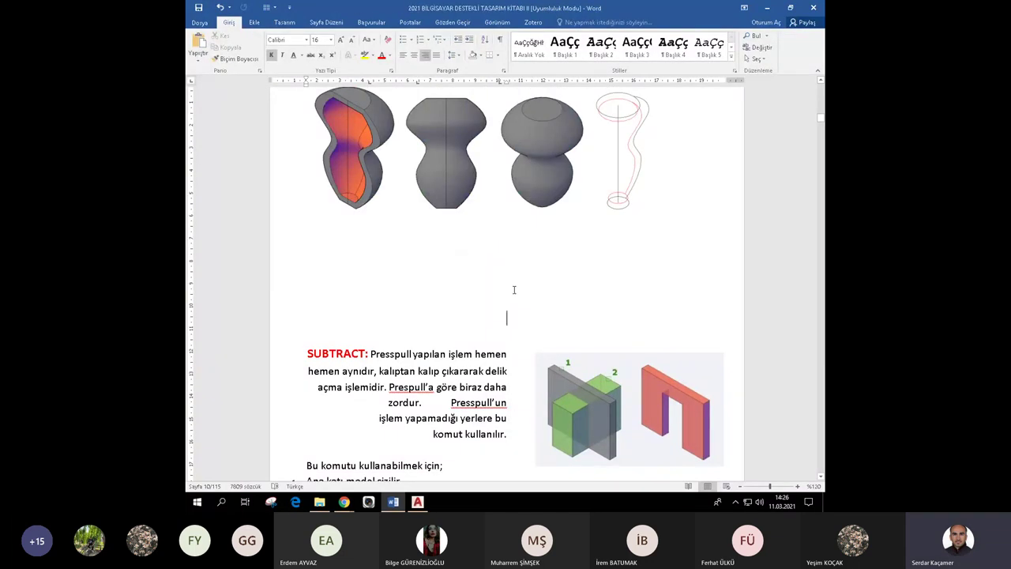
Undo the shaded leg's 3D modelling steps back to the flat front-view profile.
{"action": "left_click", "coordinate": [419, 501]}
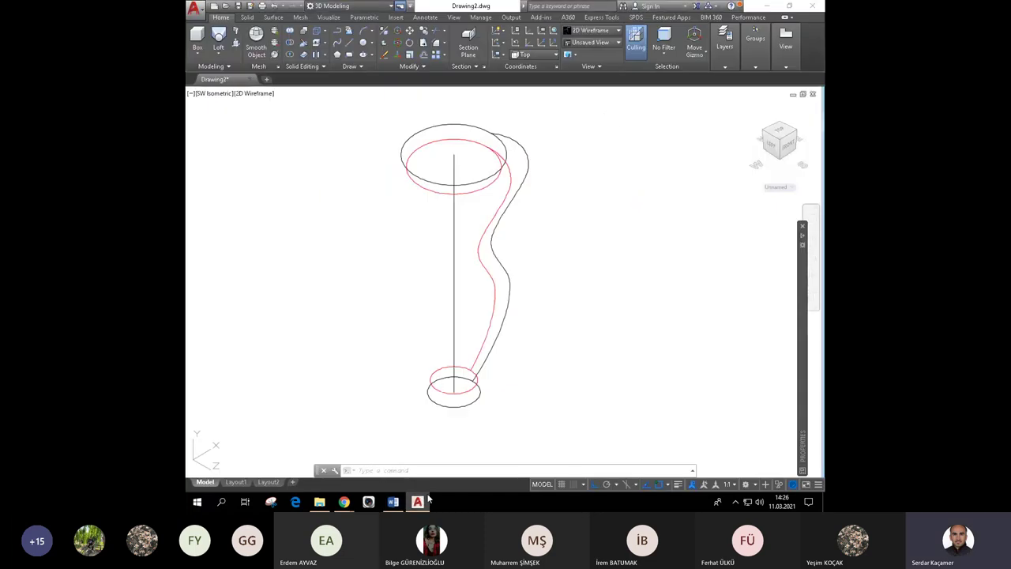
{"action": "middle_click_drag", "start_coordinate": [558, 181], "coordinate": [626, 175]}
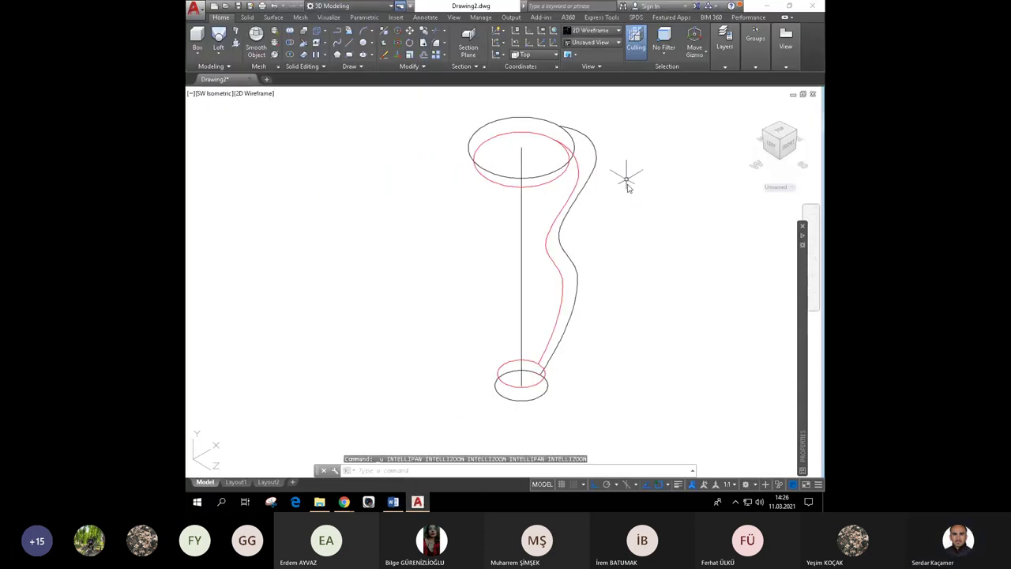
{"action": "key", "text": "ctrl+z"}
{"action": "key", "text": "ctrl+z"}
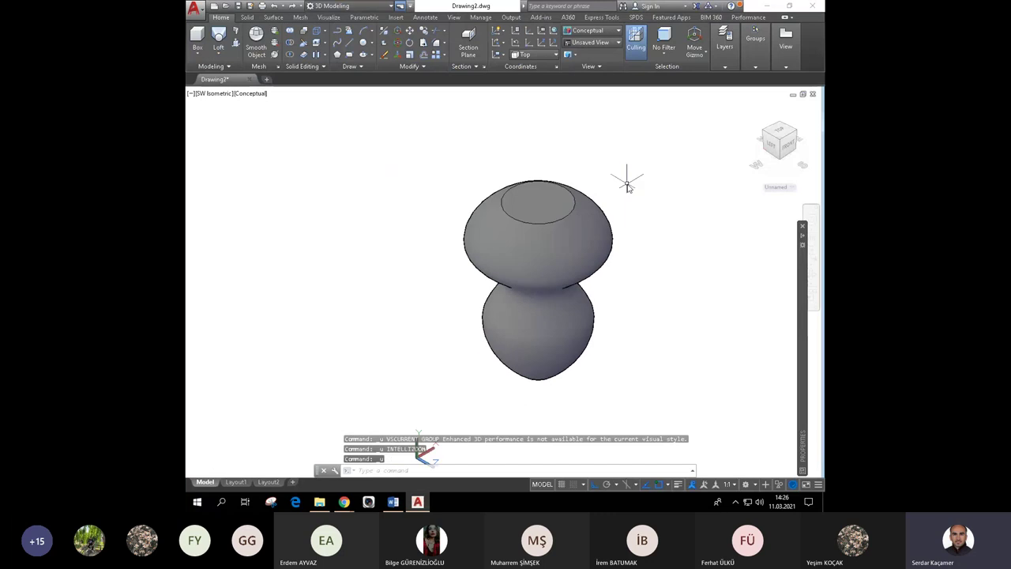
{"action": "key", "text": "ctrl+z"}
{"action": "key", "text": "ctrl+z"}
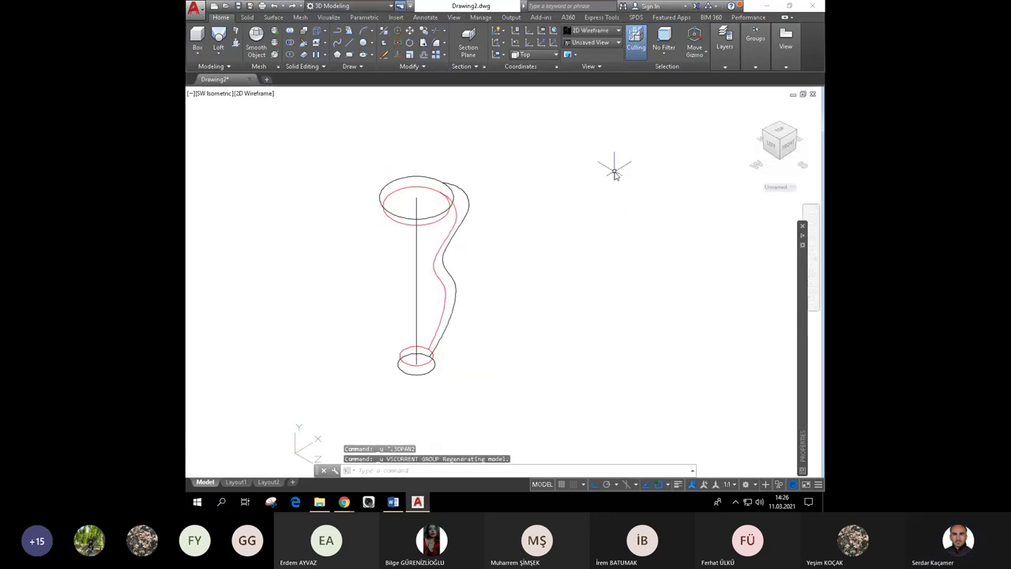
{"action": "key", "text": "ctrl+z"}
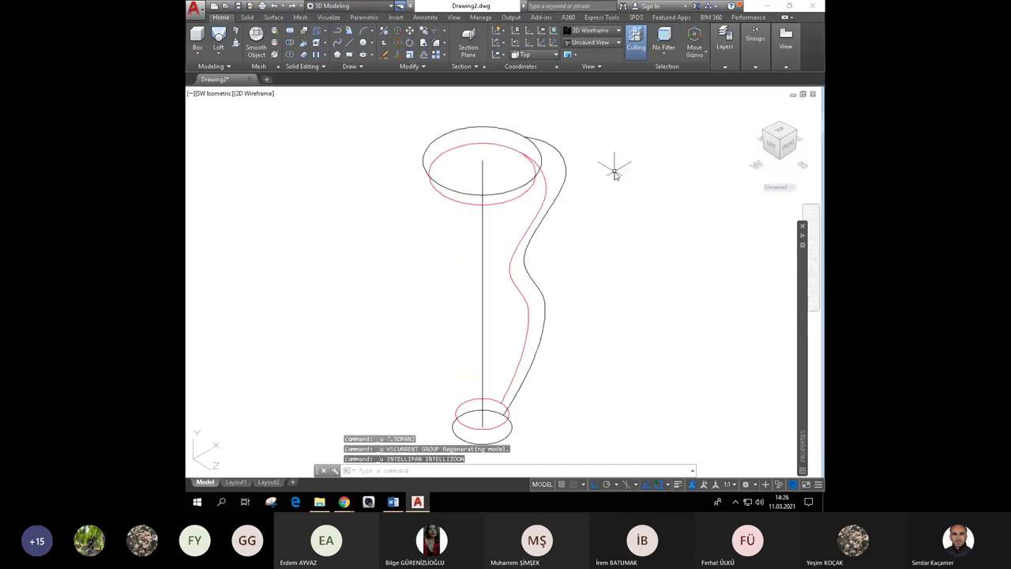
{"action": "key", "text": "ctrl+z"}
{"action": "key", "text": "ctrl+z"}
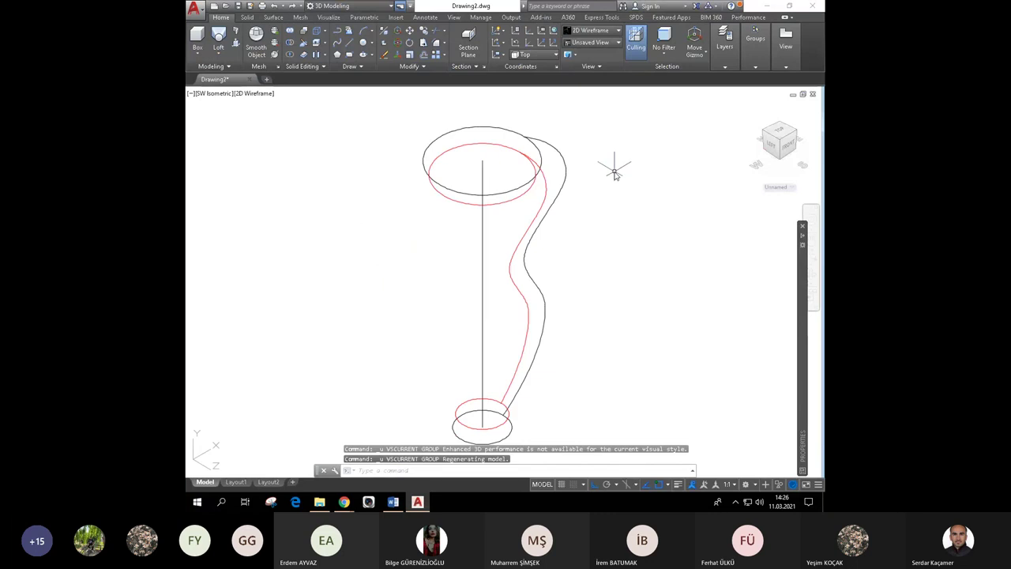
{"action": "key", "text": "ctrl+z"}
{"action": "key", "text": "ctrl+z"}
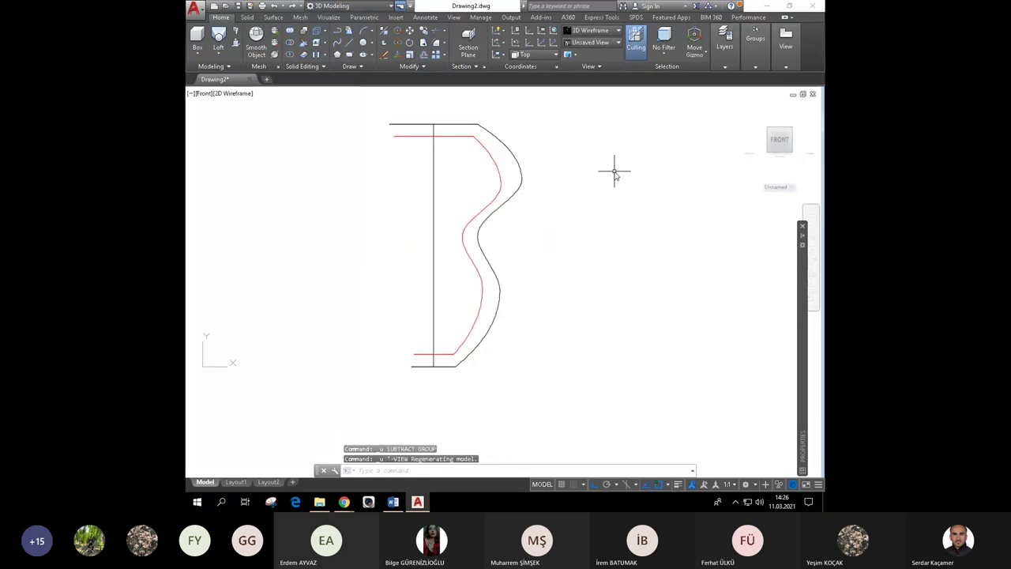
Undo the colour change, dimension and two S-curve reshapings, then redo the last curve edit.
{"action": "key", "text": "ctrl+z"}
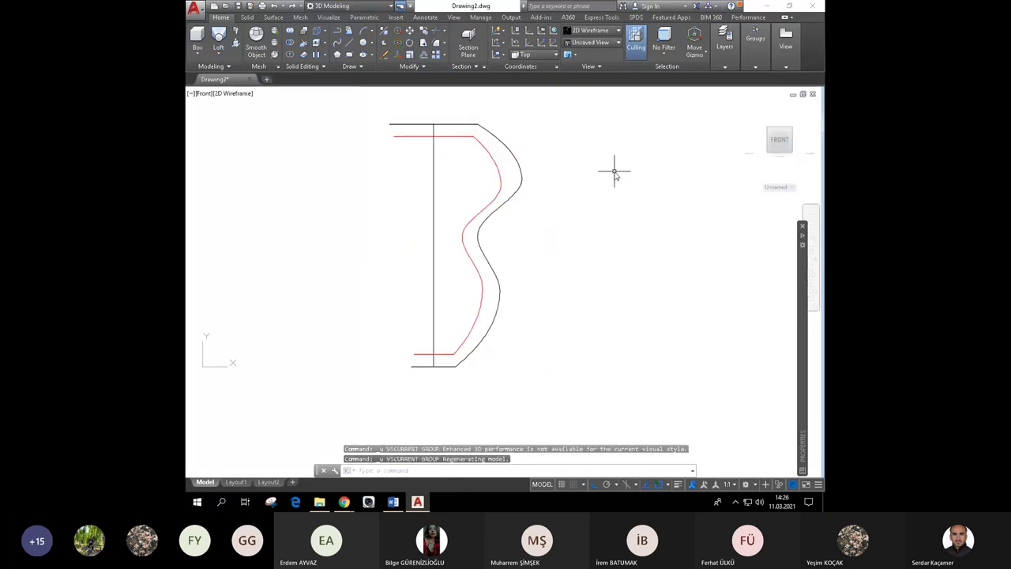
{"action": "key", "text": "ctrl+z"}
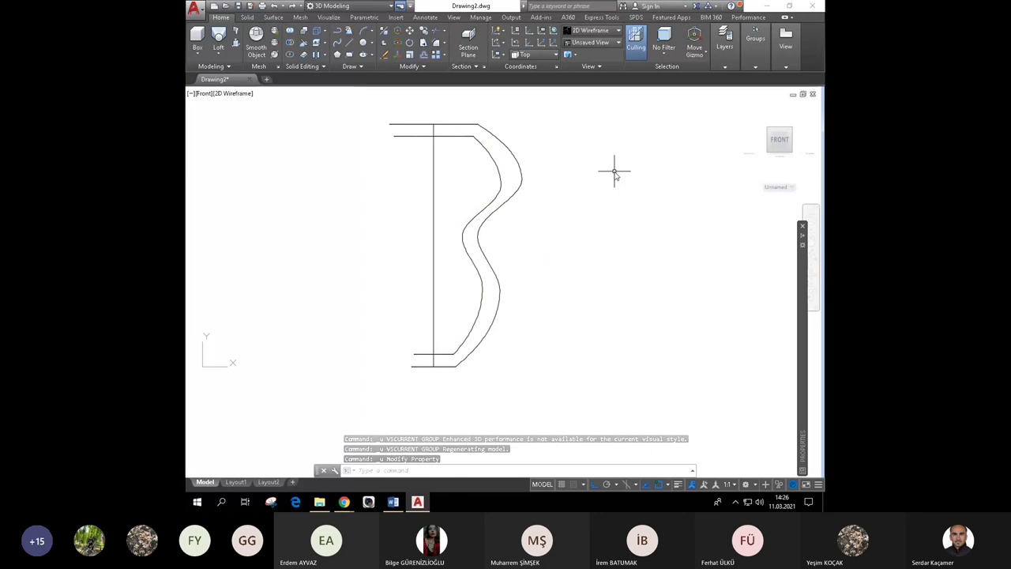
{"action": "key", "text": "ctrl+z"}
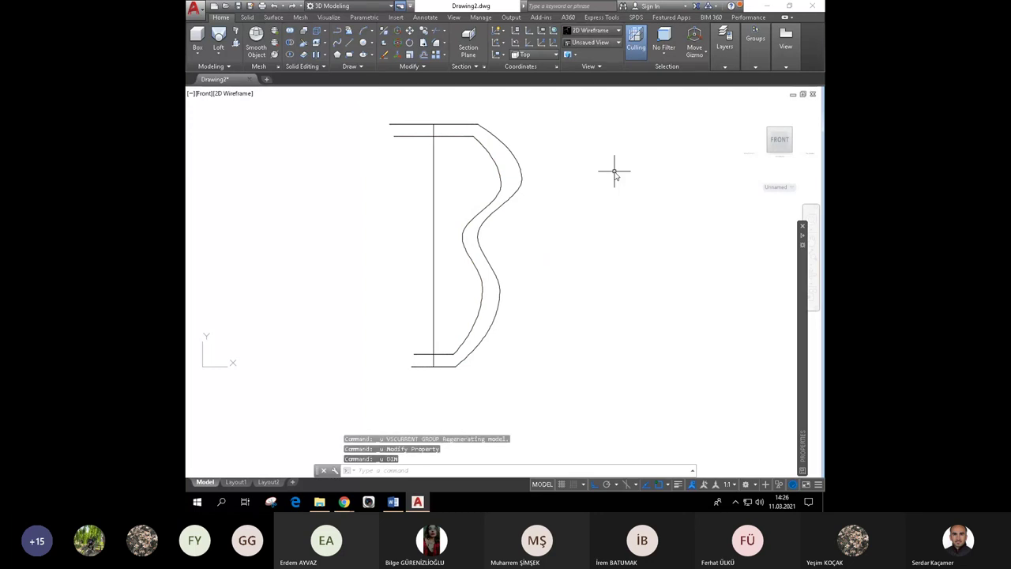
{"action": "key", "text": "ctrl+z"}
{"action": "key", "text": "ctrl+z"}
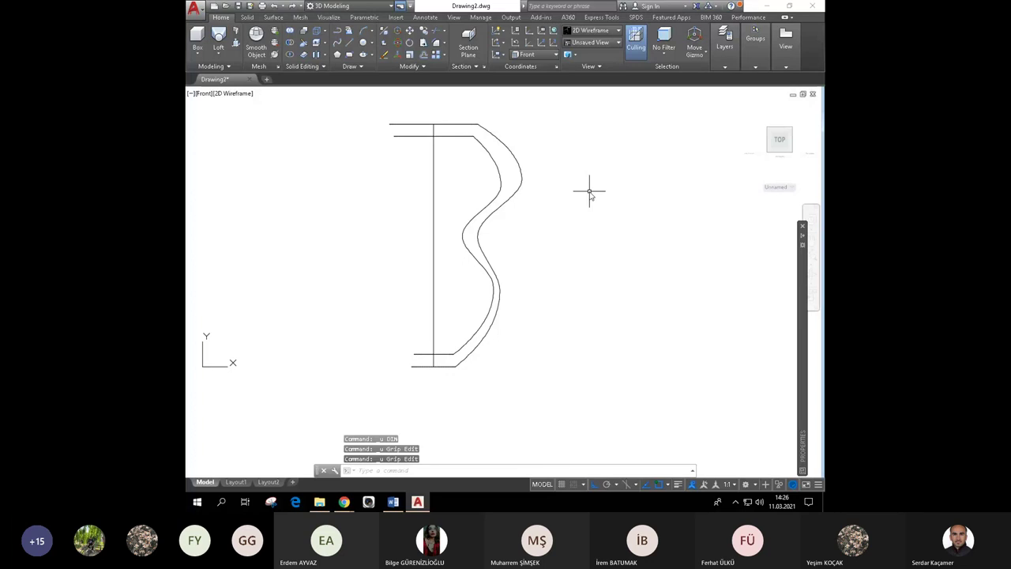
{"action": "key", "text": "ctrl+z"}
{"action": "key", "text": "ctrl+z"}
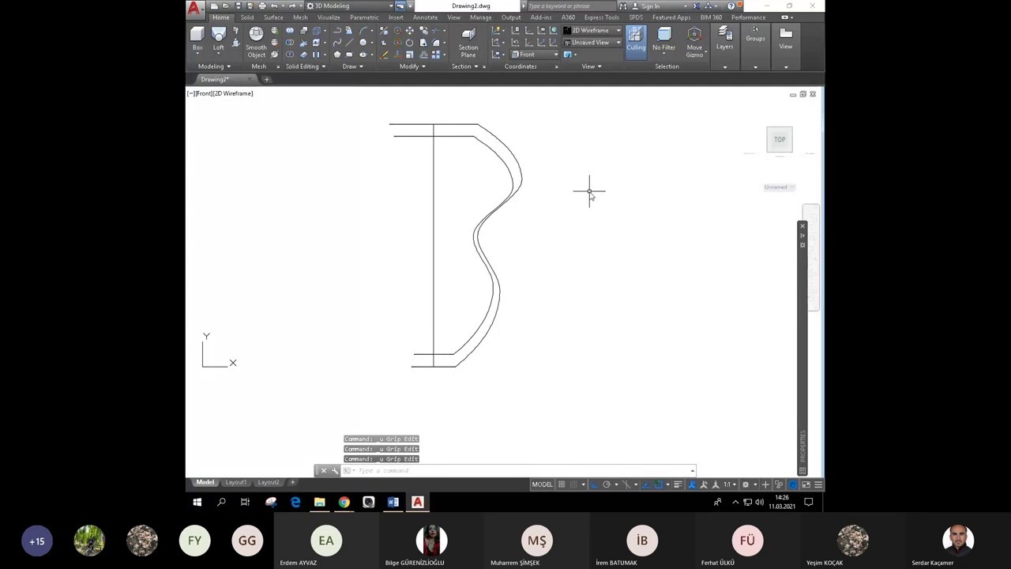
{"action": "left_click", "coordinate": [293, 7]}
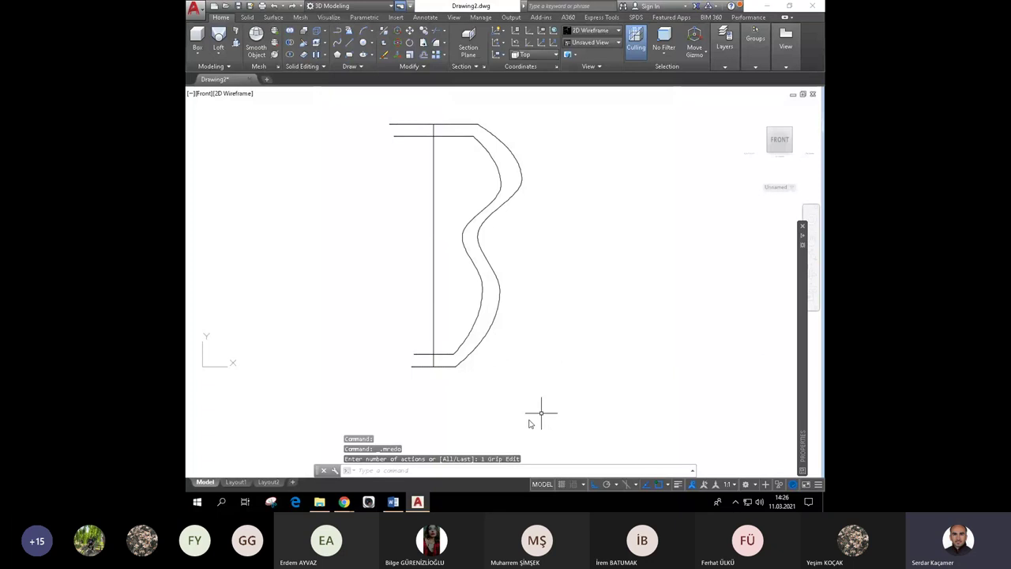
Paste the front-profile screenshot below the four leg views and crop it to the two curves.
{"action": "left_click", "coordinate": [395, 503]}
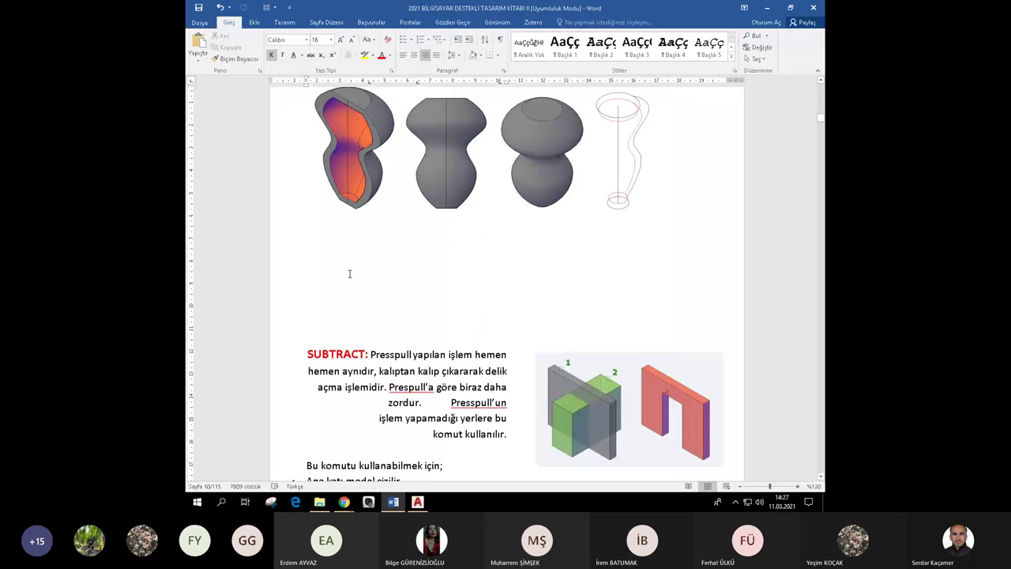
{"action": "key", "text": "ctrl+v"}
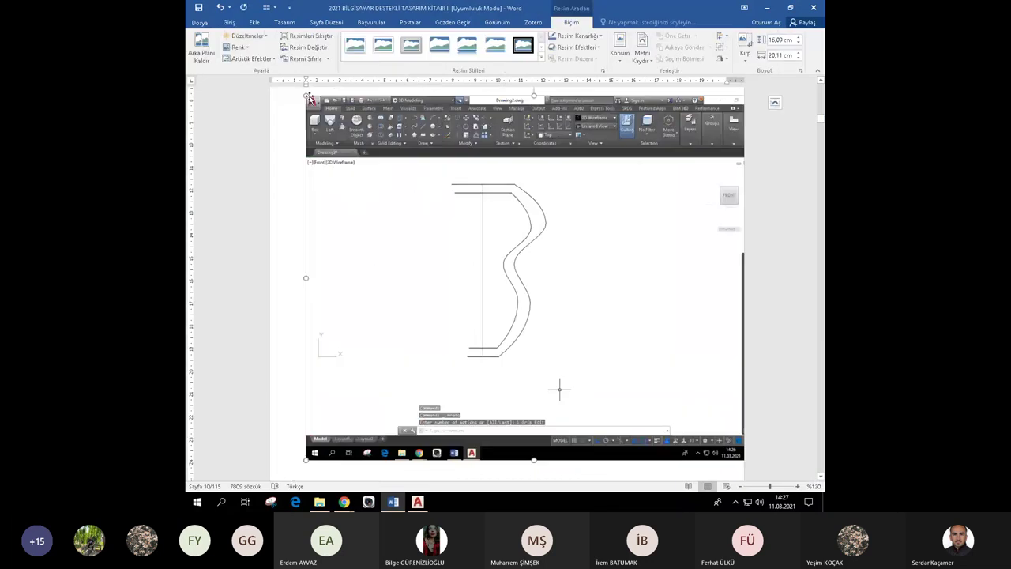
{"action": "left_click", "coordinate": [744, 44]}
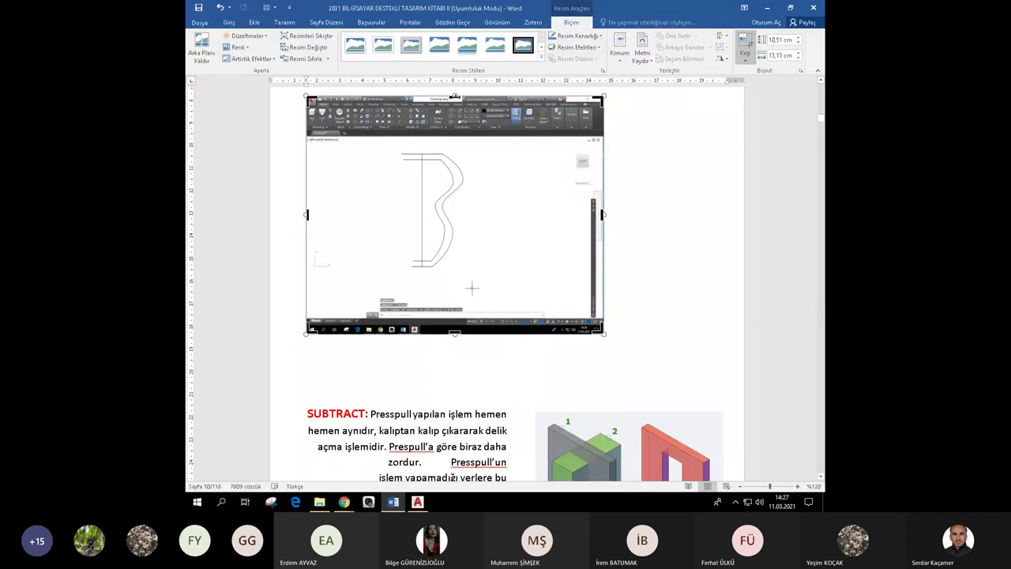
{"action": "left_click_drag", "start_coordinate": [455, 96], "coordinate": [446, 147]}
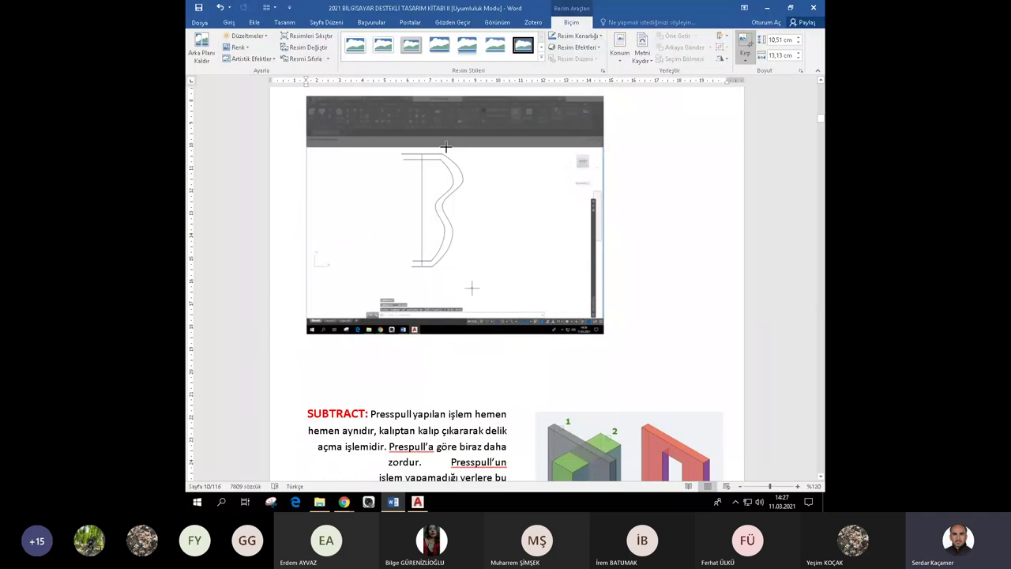
{"action": "left_click", "coordinate": [445, 318]}
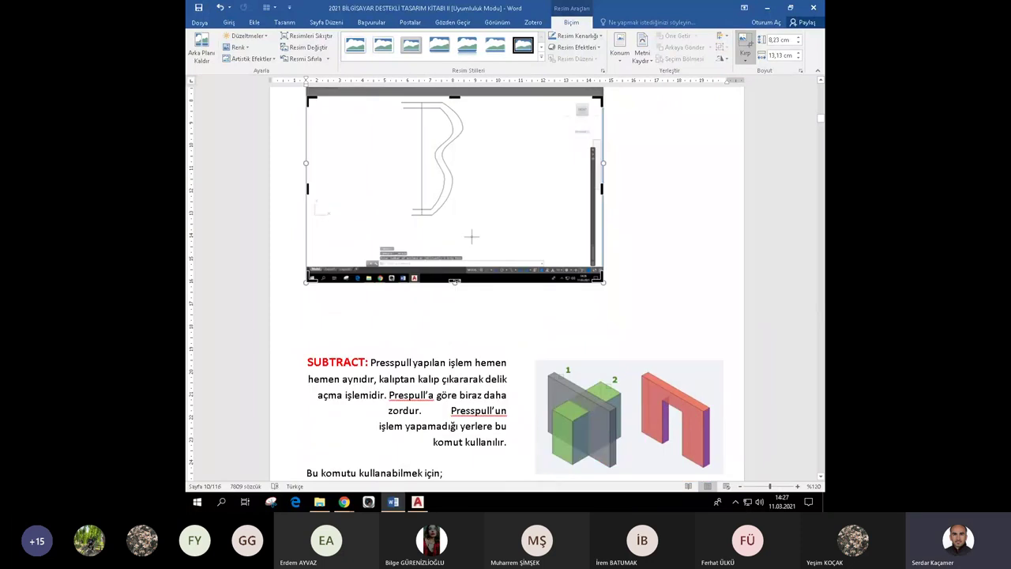
{"action": "left_click_drag", "start_coordinate": [455, 281], "coordinate": [453, 218]}
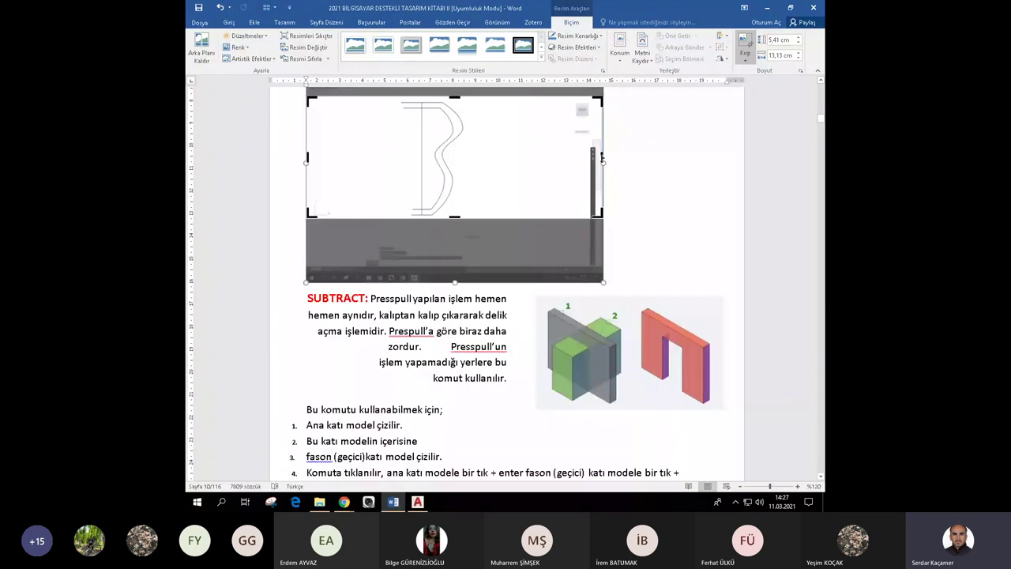
{"action": "left_click_drag", "start_coordinate": [602, 153], "coordinate": [470, 165]}
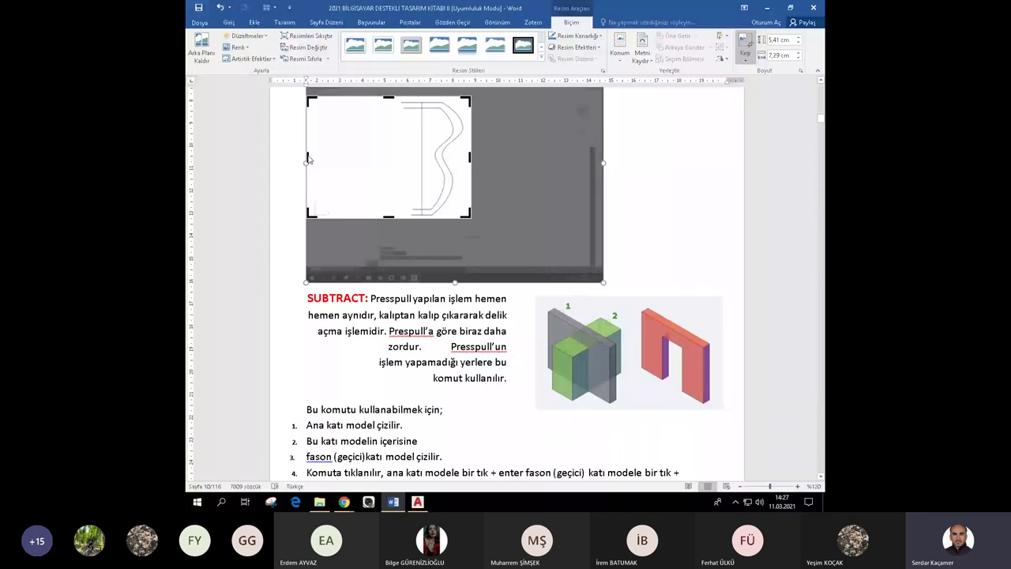
{"action": "left_click_drag", "start_coordinate": [308, 159], "coordinate": [386, 158]}
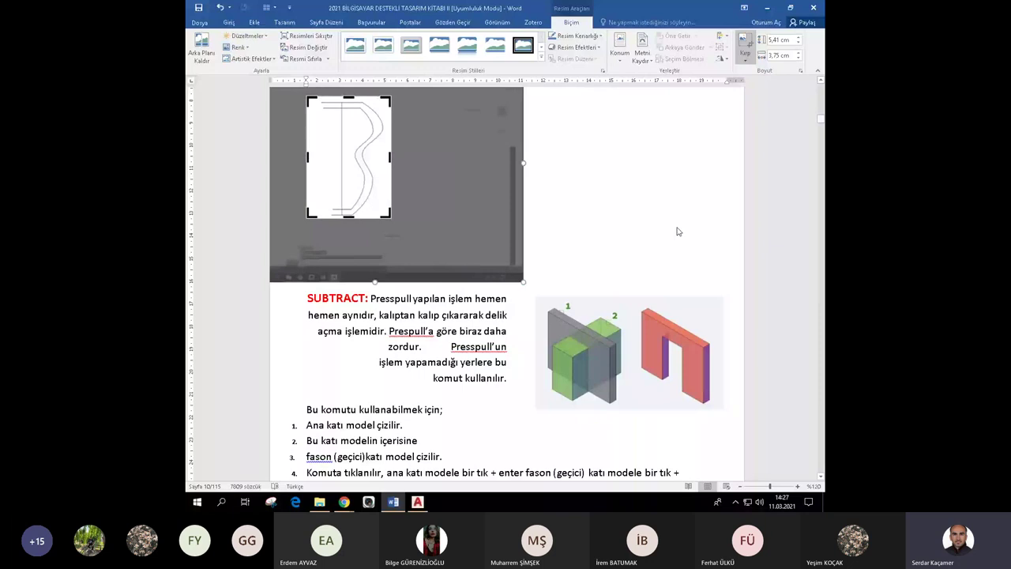
{"action": "left_click", "coordinate": [677, 232]}
{"action": "left_click", "coordinate": [417, 502]}
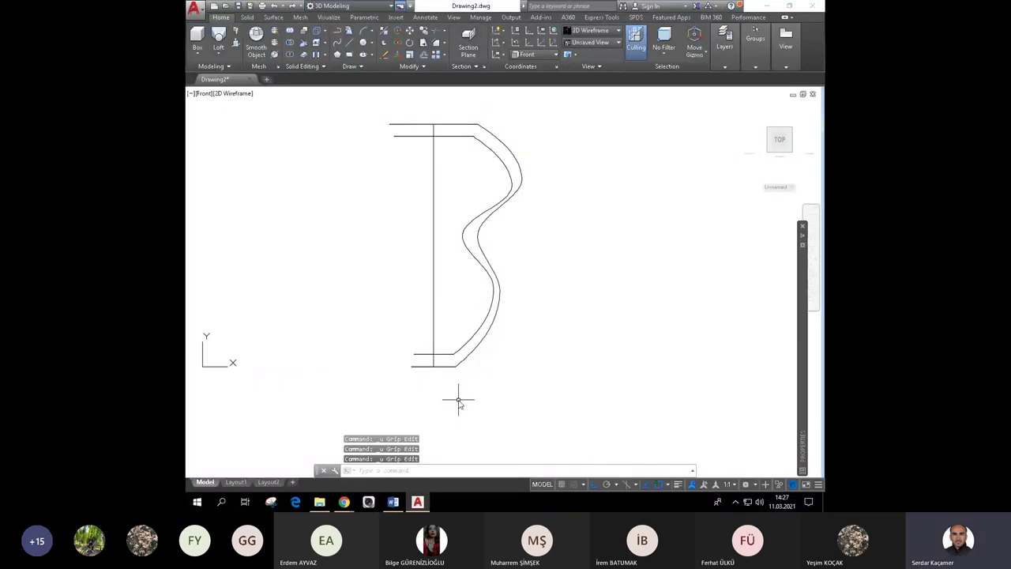
Undo one more inner-curve reshaping, recentre the profile, and paste its screenshot into Word.
{"action": "key", "text": "ctrl+z"}
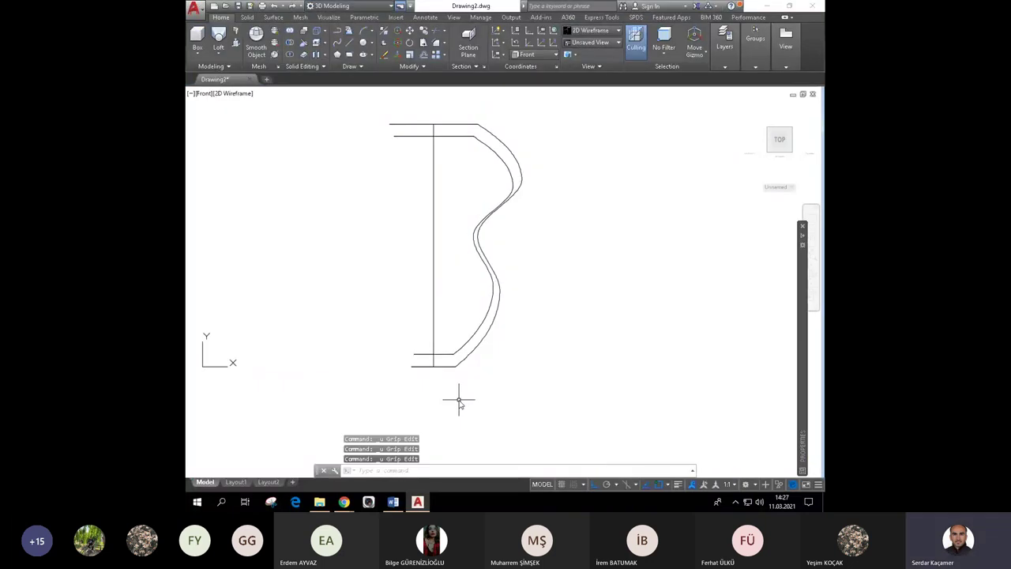
{"action": "scroll", "coordinate": [459, 403], "scroll_direction": "up", "scroll_amount": 2}
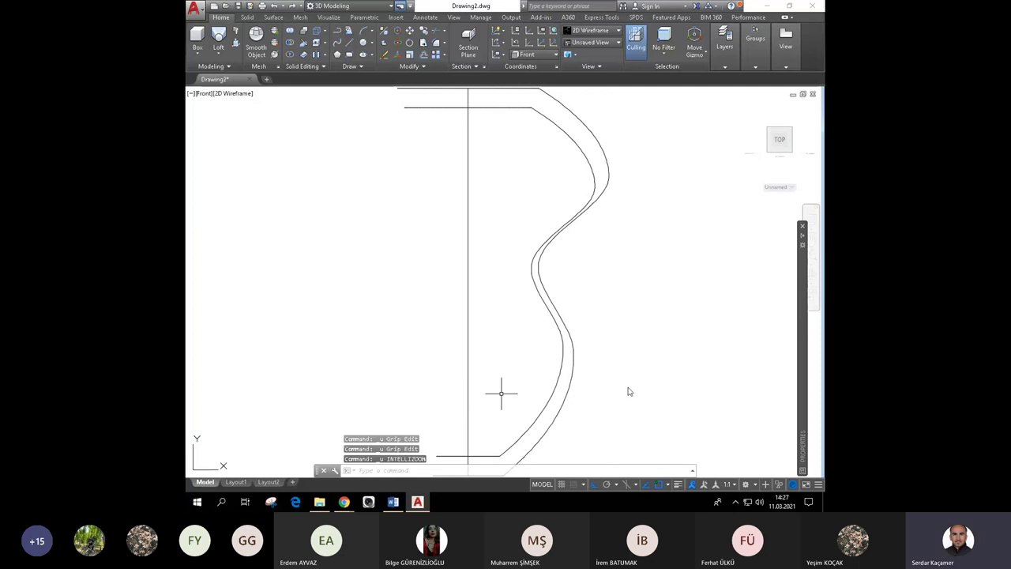
{"action": "scroll", "coordinate": [632, 387], "scroll_direction": "down", "scroll_amount": 3}
{"action": "middle_click_drag", "start_coordinate": [639, 384], "coordinate": [519, 345]}
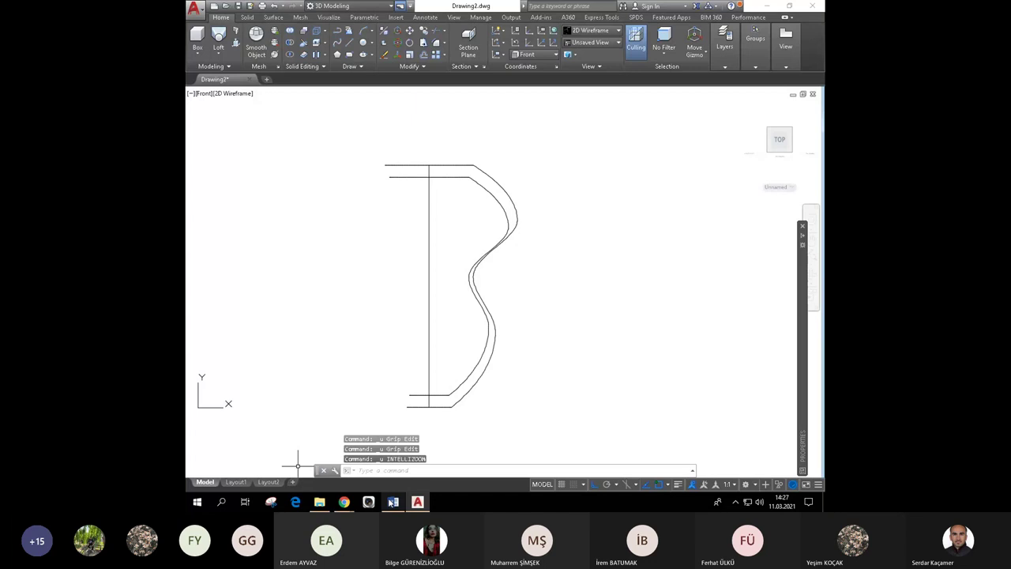
{"action": "left_click", "coordinate": [393, 501]}
{"action": "key", "text": "ctrl+v"}
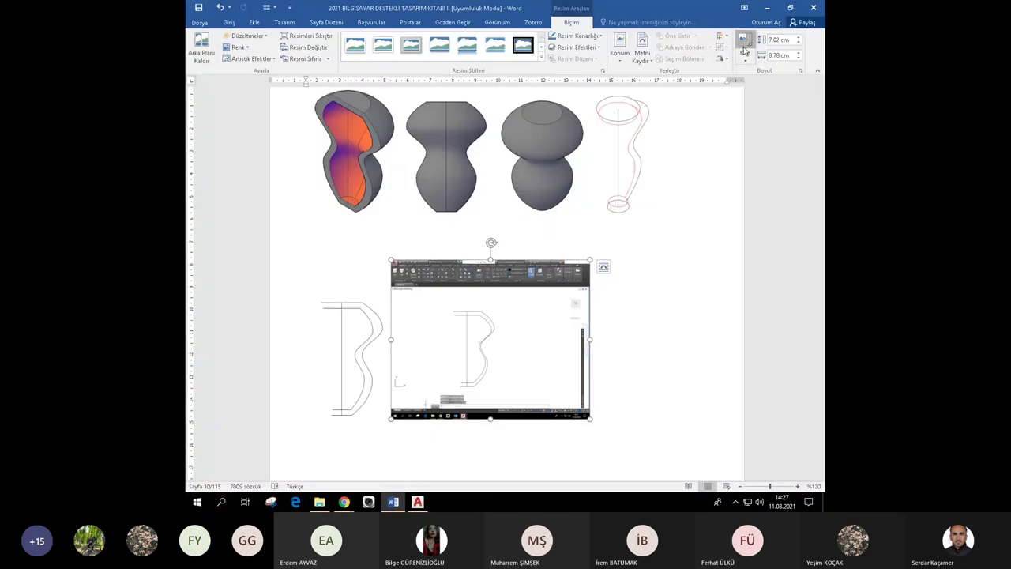
Crop the second profile screenshot on all four sides to just its curves.
{"action": "left_click", "coordinate": [743, 50]}
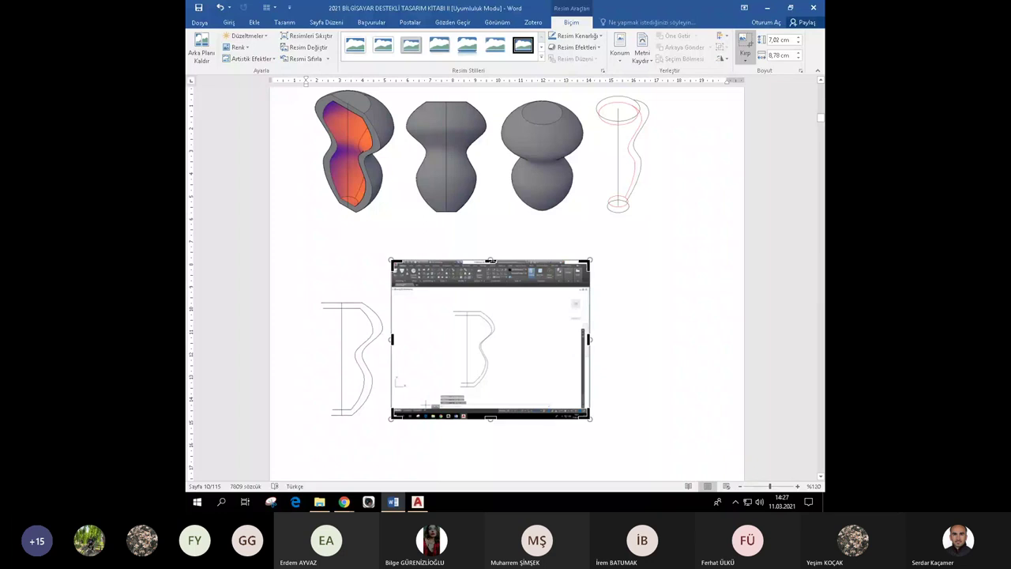
{"action": "left_click_drag", "start_coordinate": [491, 261], "coordinate": [490, 310]}
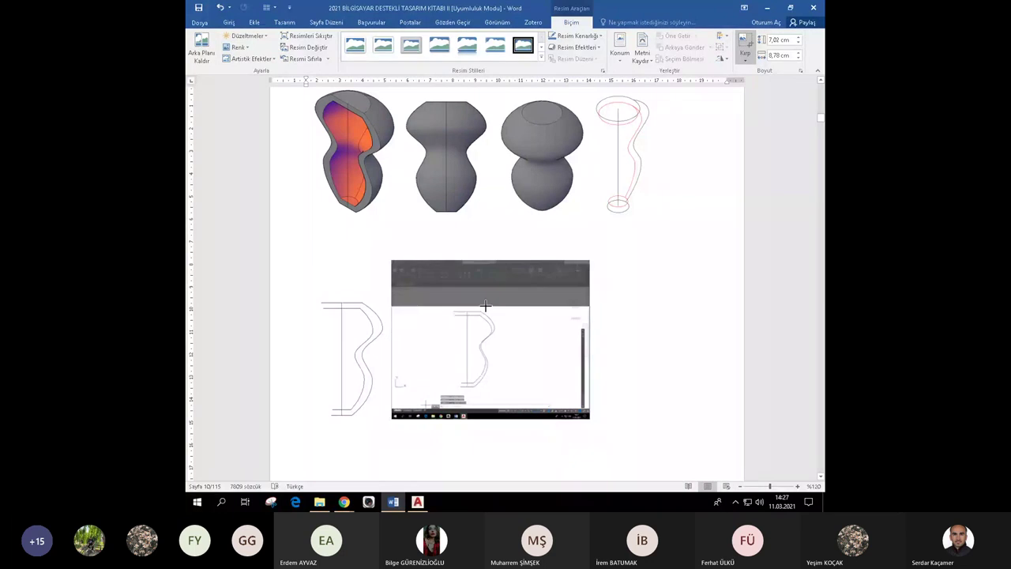
{"action": "left_click_drag", "start_coordinate": [490, 381], "coordinate": [489, 352]}
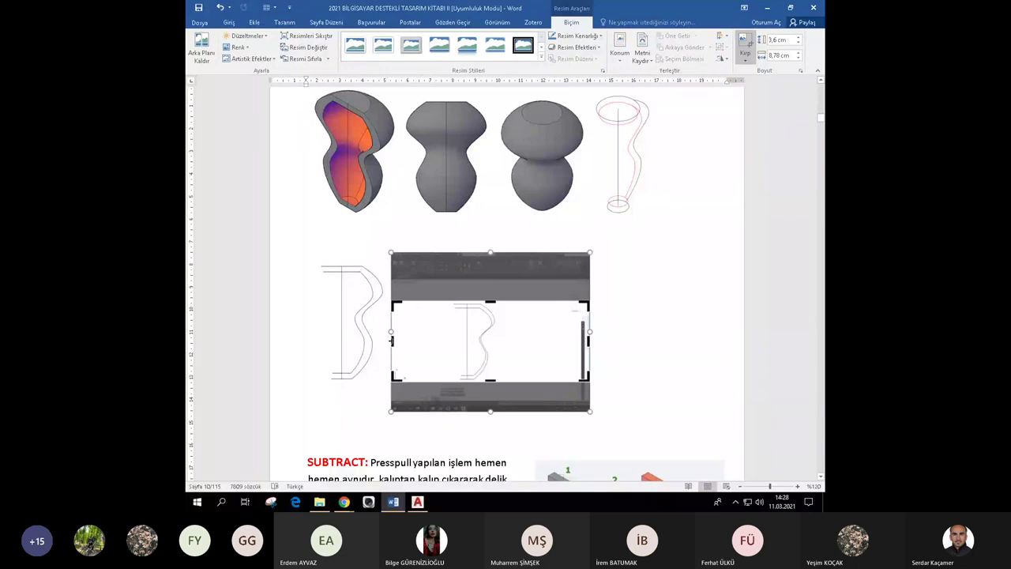
{"action": "left_click_drag", "start_coordinate": [392, 339], "coordinate": [447, 341]}
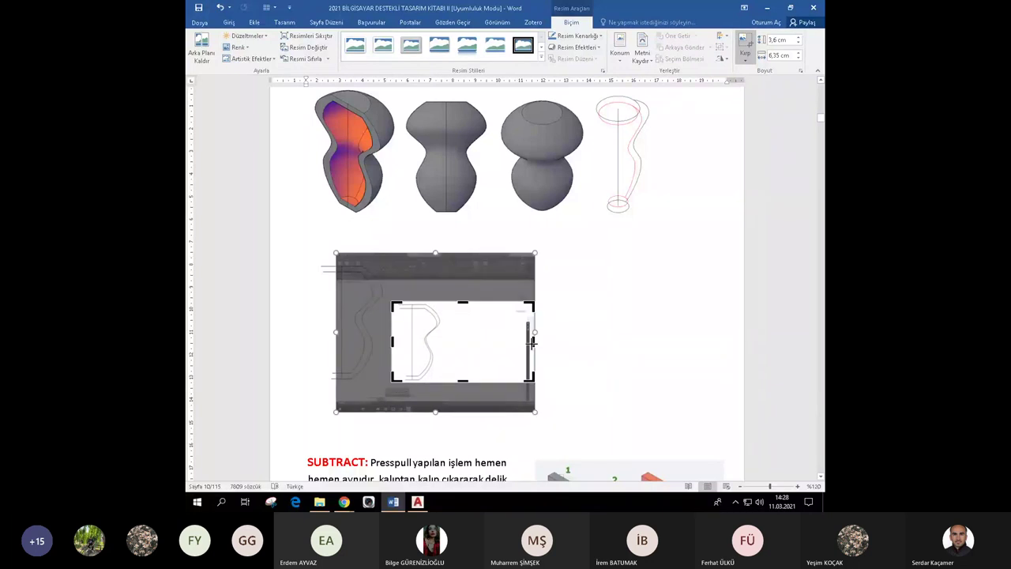
{"action": "left_click_drag", "start_coordinate": [531, 341], "coordinate": [447, 342]}
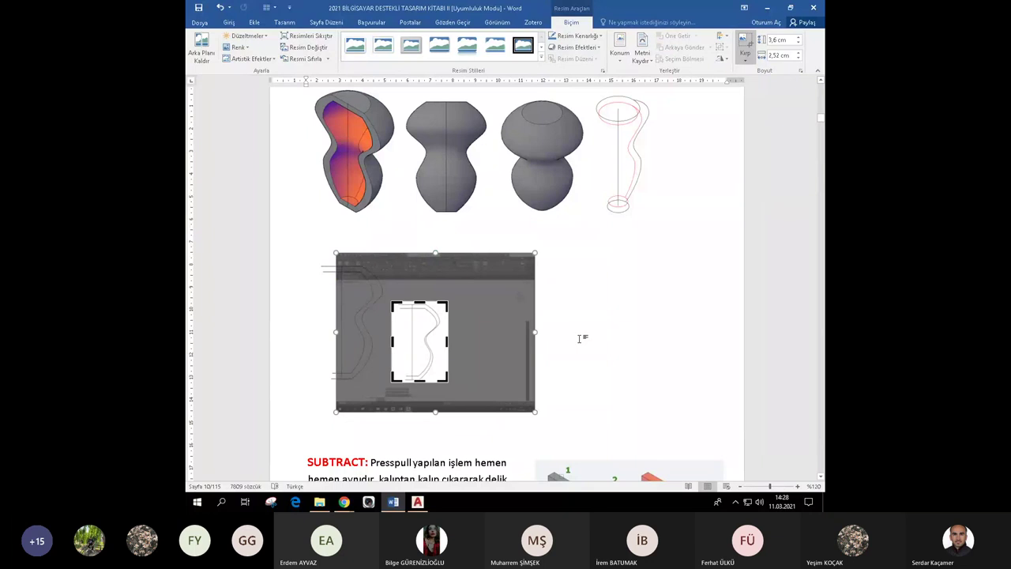
{"action": "left_click", "coordinate": [582, 338]}
{"action": "left_click", "coordinate": [450, 301]}
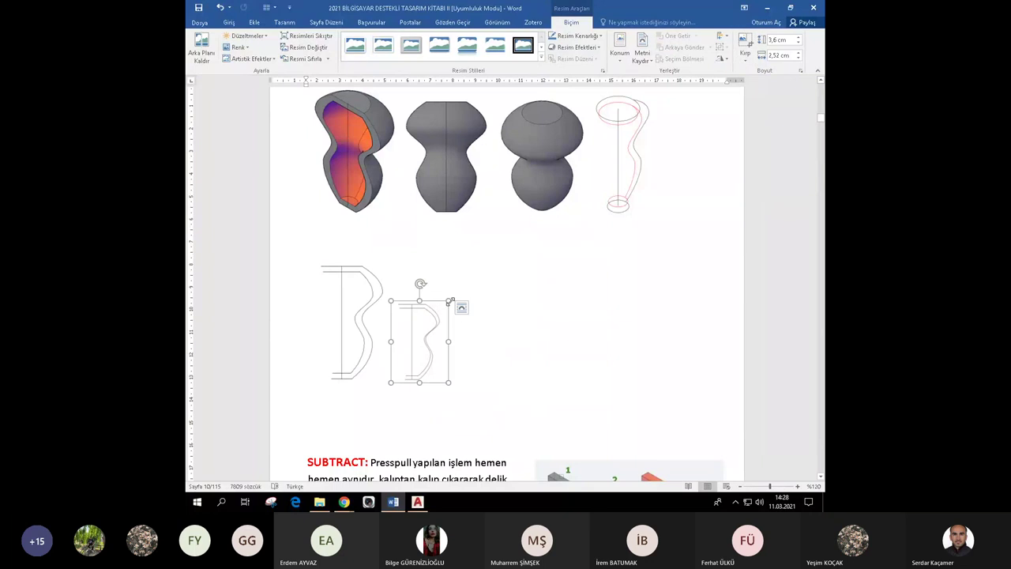
Enlarge the cropped profile to about 5,37 × 3,75 cm to match the first.
{"action": "left_click_drag", "start_coordinate": [450, 301], "coordinate": [472, 272]}
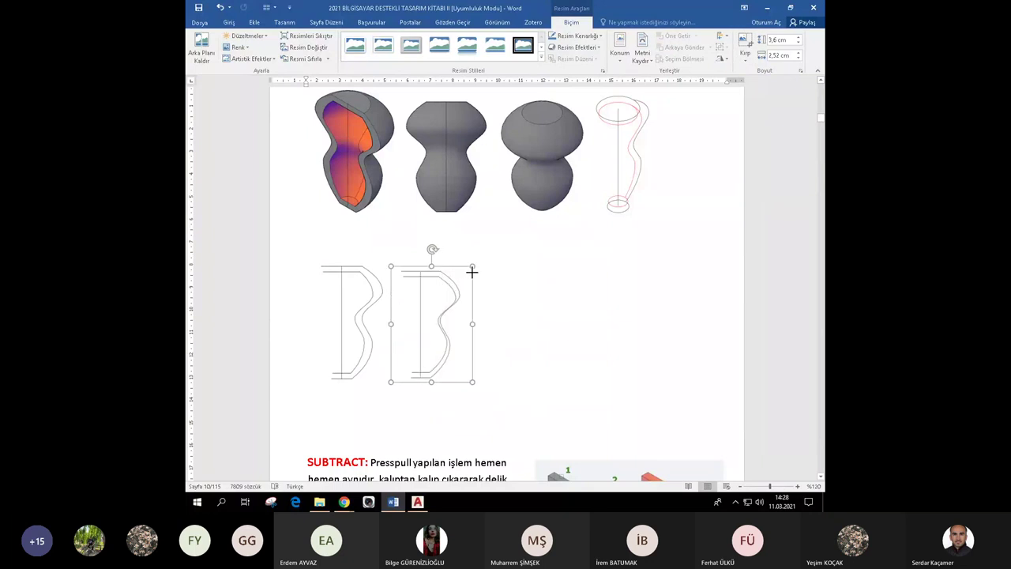
{"action": "left_click_drag", "start_coordinate": [472, 271], "coordinate": [476, 261]}
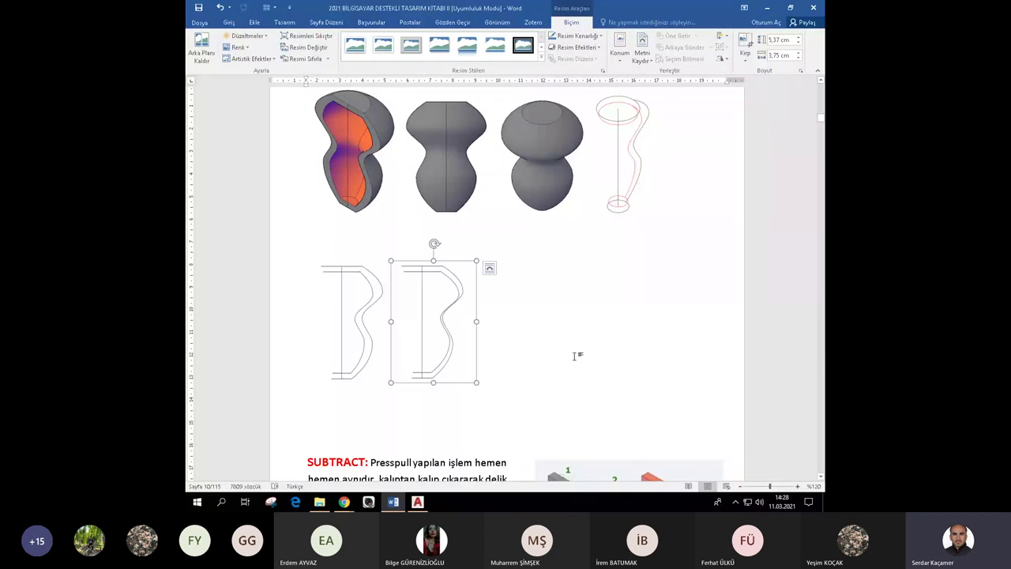
{"action": "key", "text": "alt+Tab"}
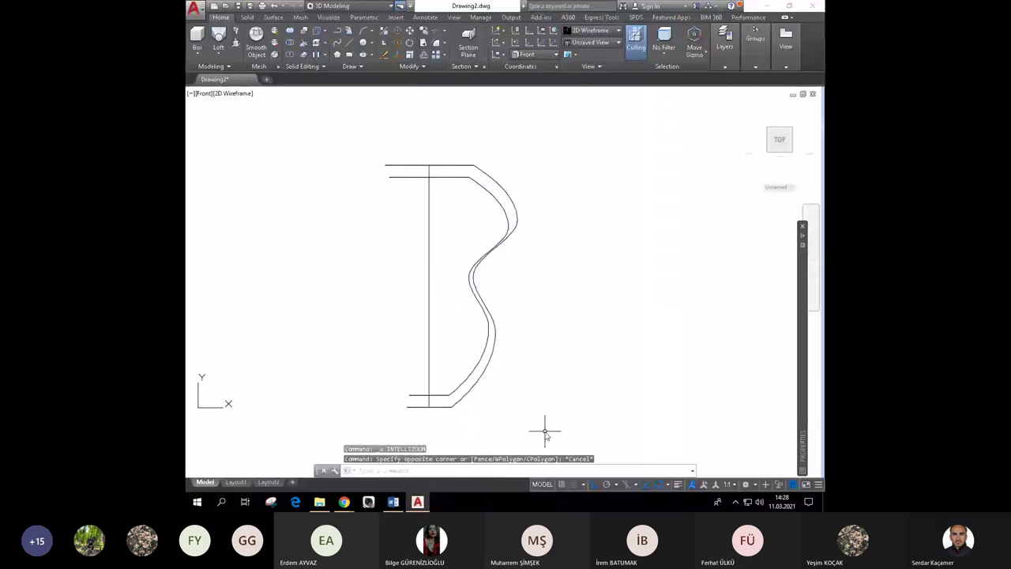
Undo the view change and the sweep, leaving the guide circles, axis and profile path.
{"action": "key", "text": "ctrl+z"}
{"action": "key", "text": "ctrl+z"}
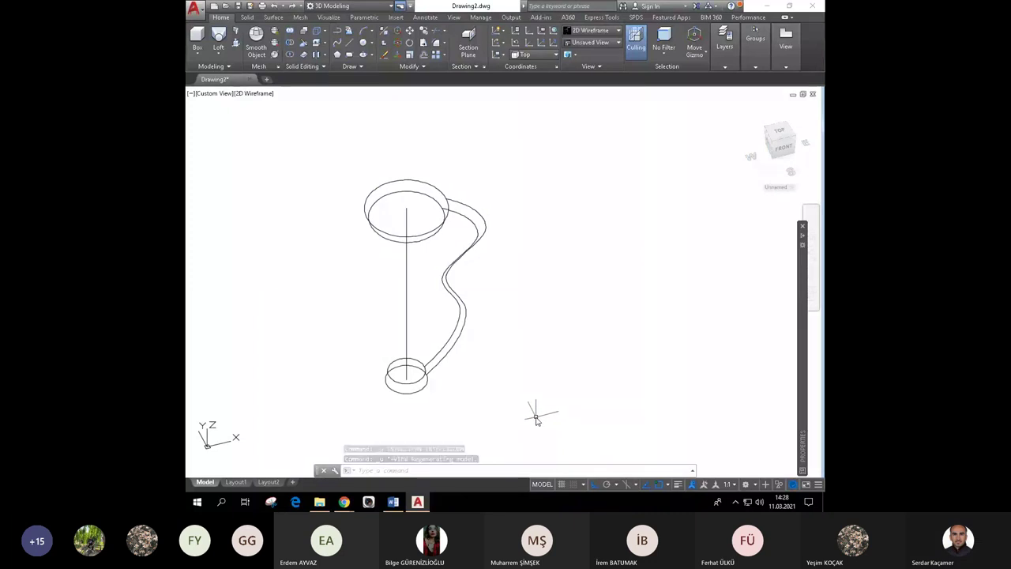
{"action": "key", "text": "ctrl+z"}
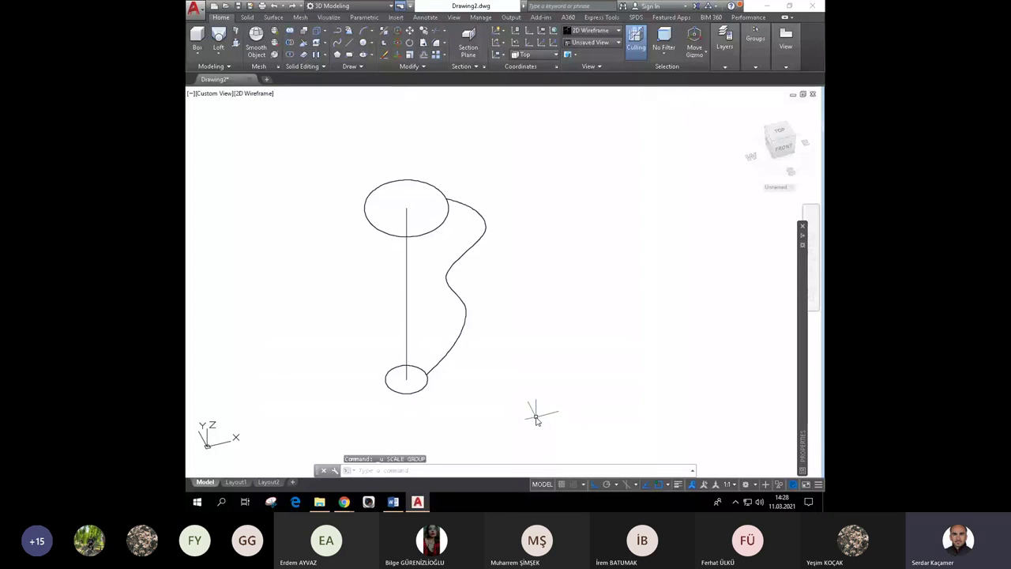
Shrink the cutaway, two grey and pink outline vase pictures by their corner handles.
{"action": "left_click", "coordinate": [394, 502]}
{"action": "left_click", "coordinate": [636, 197]}
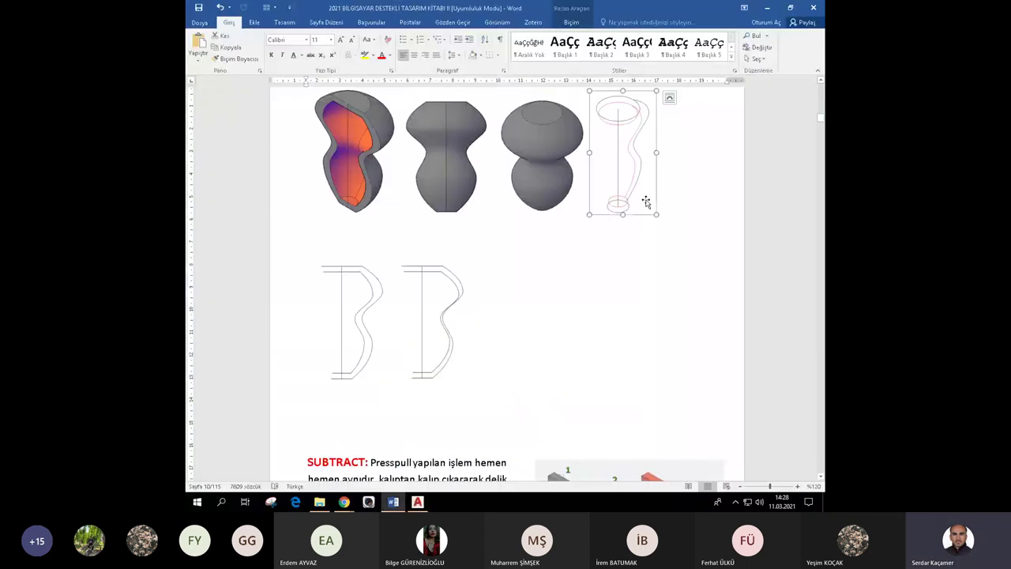
{"action": "left_click", "coordinate": [537, 192]}
{"action": "left_click", "coordinate": [384, 180]}
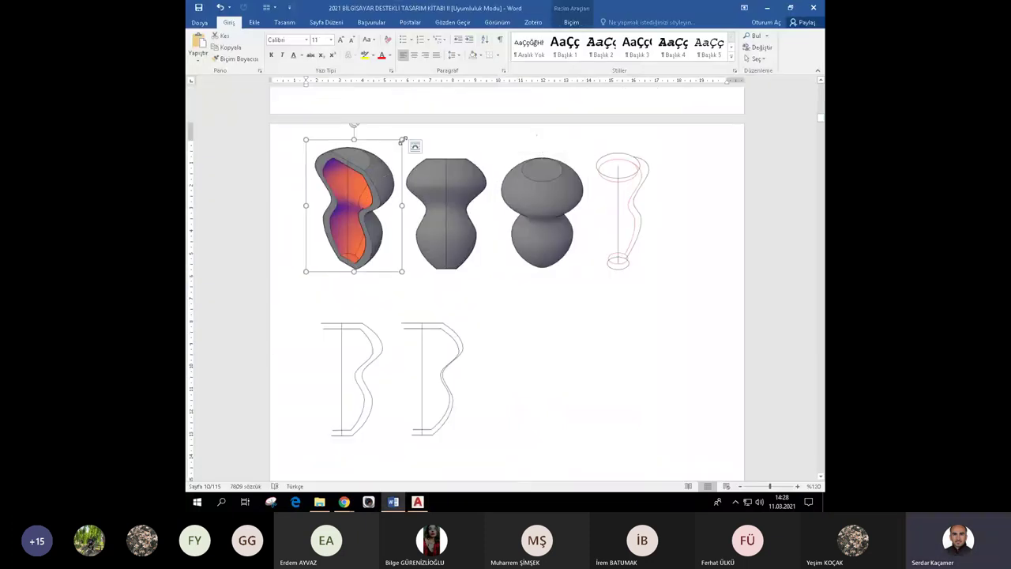
{"action": "left_click_drag", "start_coordinate": [402, 141], "coordinate": [385, 158]}
{"action": "left_click", "coordinate": [476, 146]}
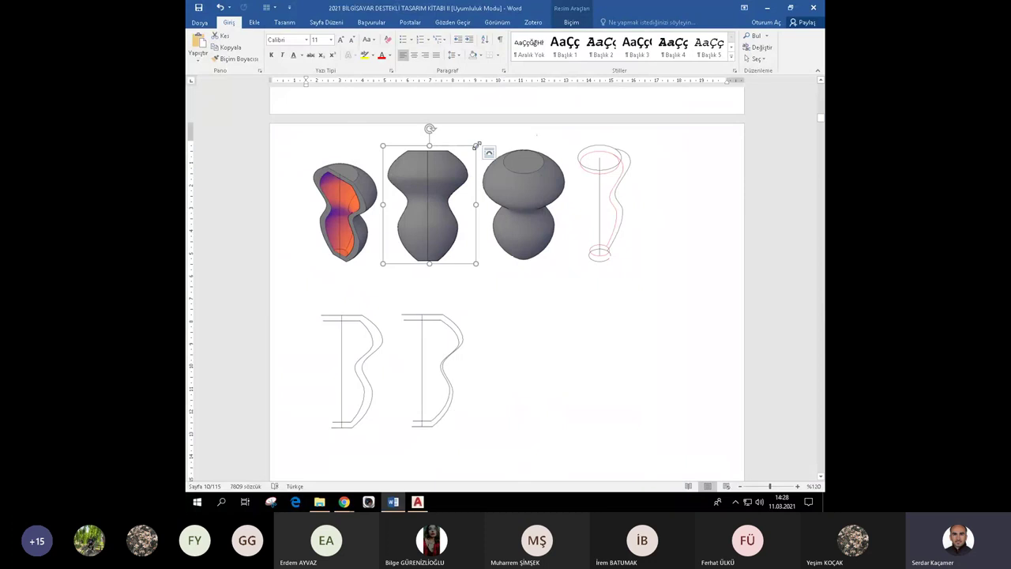
{"action": "left_click_drag", "start_coordinate": [477, 146], "coordinate": [452, 170]}
{"action": "left_click", "coordinate": [555, 145]}
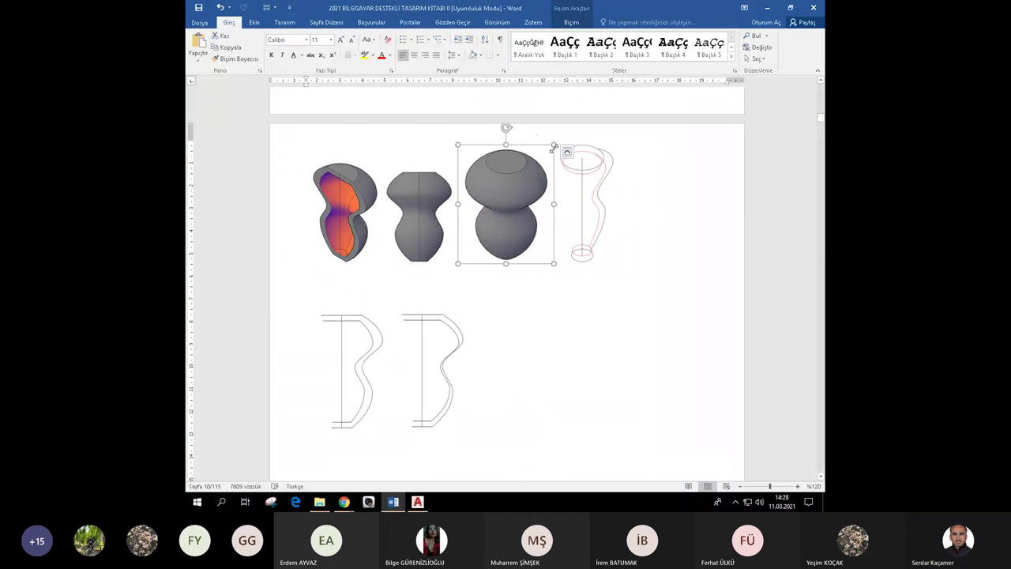
{"action": "left_click_drag", "start_coordinate": [555, 144], "coordinate": [534, 168]}
{"action": "left_click", "coordinate": [573, 177]}
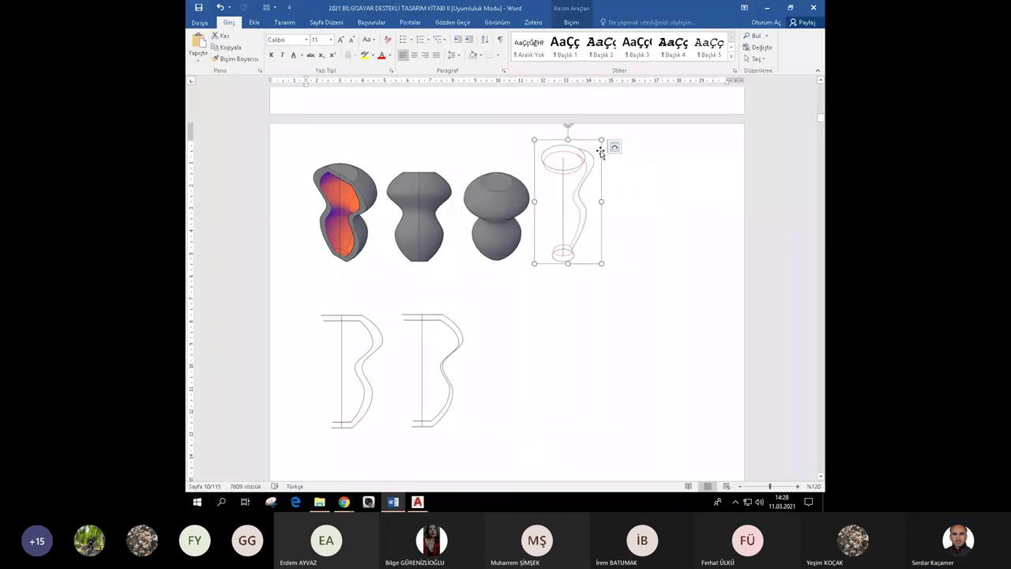
{"action": "left_click_drag", "start_coordinate": [600, 151], "coordinate": [579, 171]}
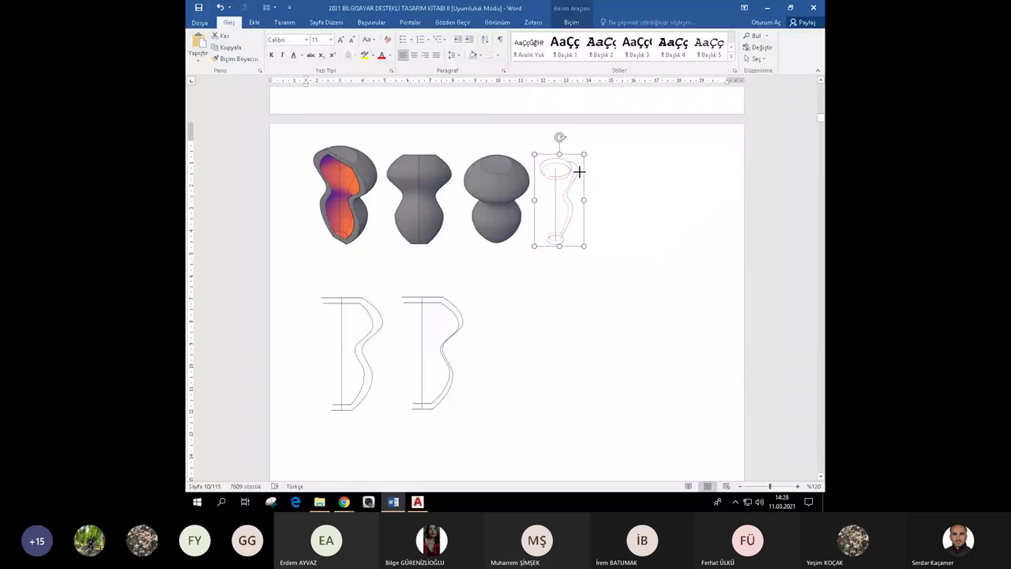
{"action": "left_click", "coordinate": [583, 241]}
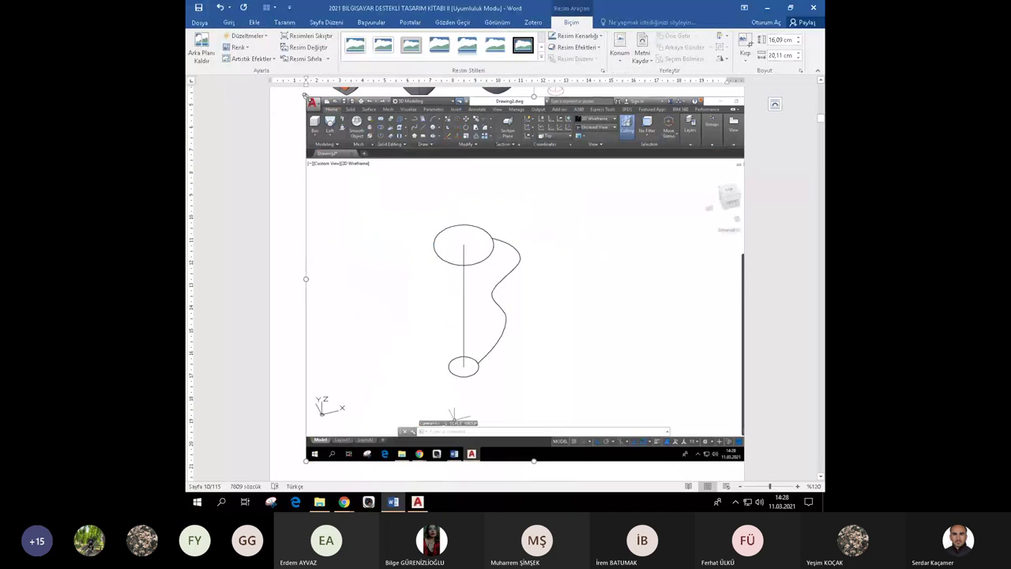
Shrink the guide-circles-and-path screenshot to about half and crop its top, bottom and sides.
{"action": "left_click_drag", "start_coordinate": [305, 95], "coordinate": [500, 265]}
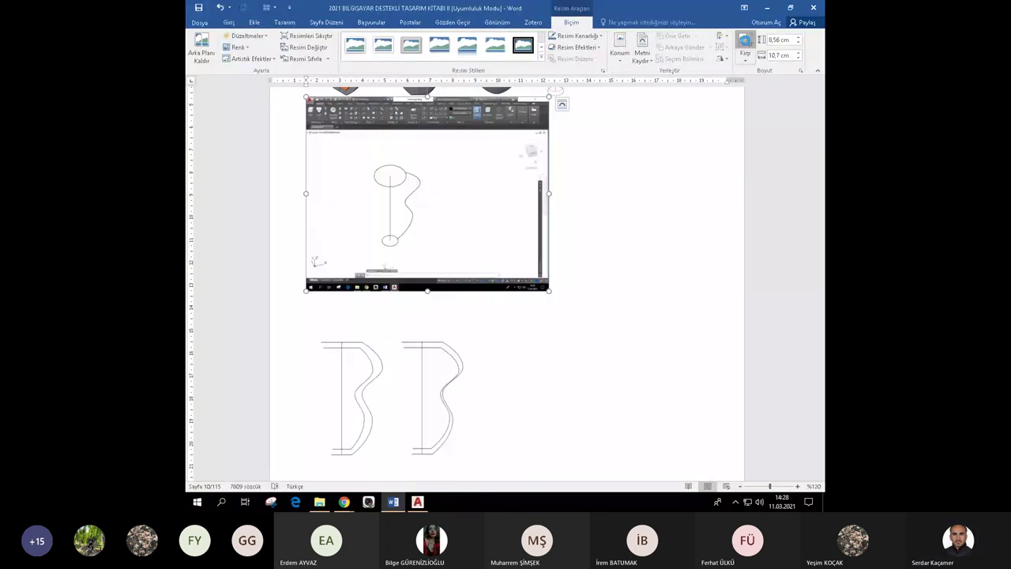
{"action": "left_click", "coordinate": [744, 41]}
{"action": "left_click_drag", "start_coordinate": [426, 97], "coordinate": [414, 159]}
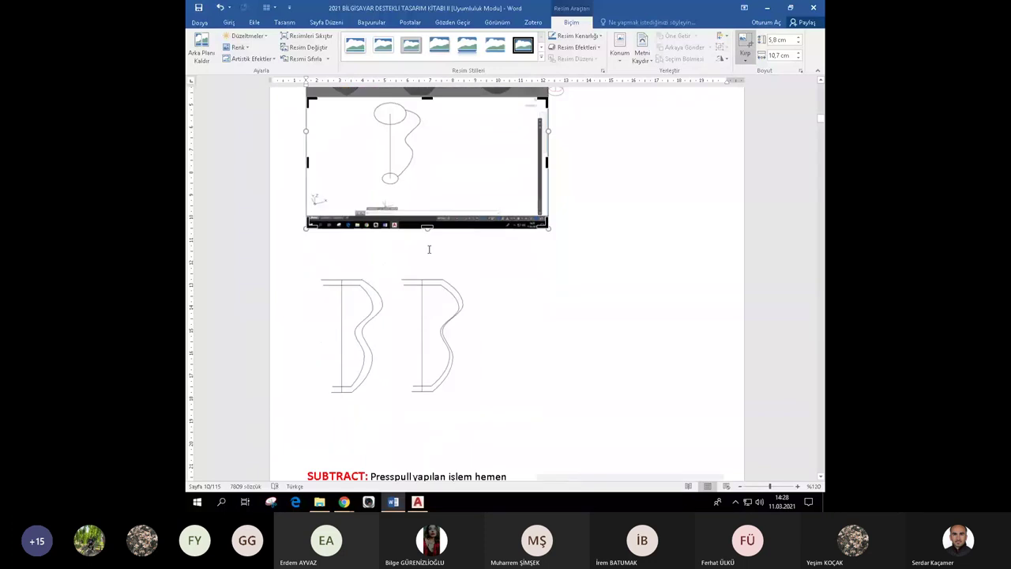
{"action": "left_click_drag", "start_coordinate": [427, 228], "coordinate": [424, 189]}
{"action": "left_click_drag", "start_coordinate": [310, 147], "coordinate": [367, 145]}
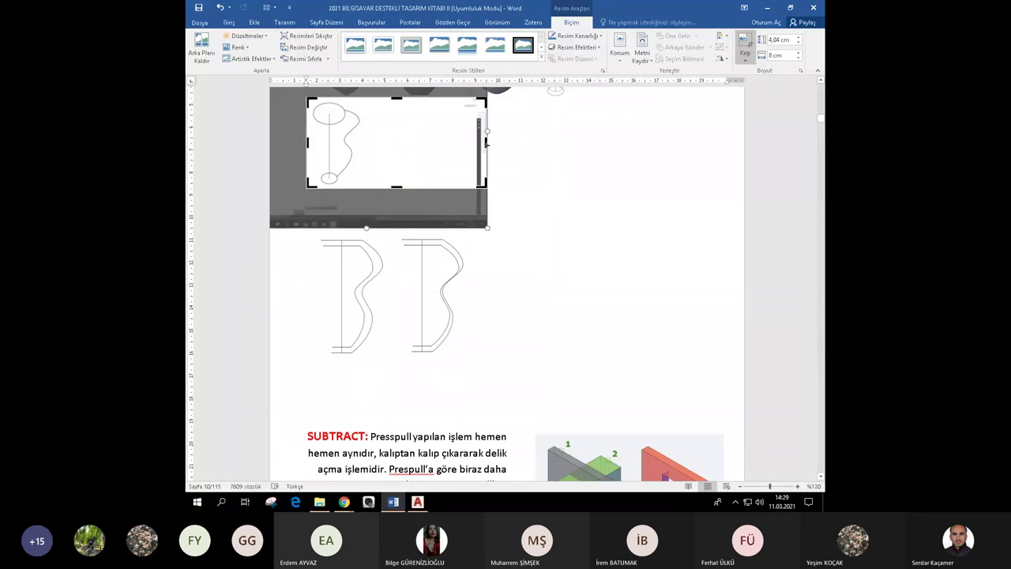
{"action": "left_click_drag", "start_coordinate": [485, 142], "coordinate": [365, 149]}
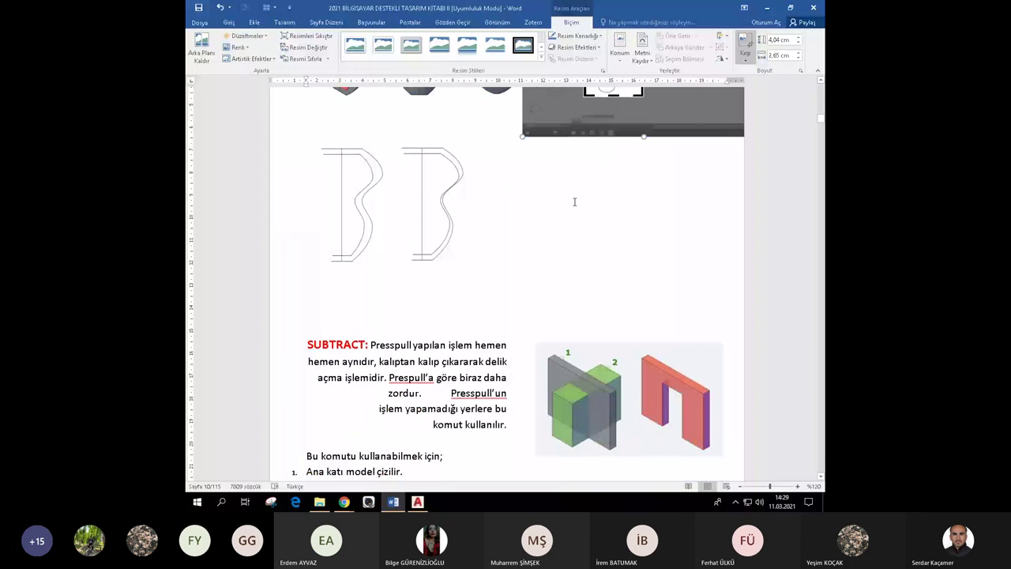
{"action": "scroll", "coordinate": [574, 202], "scroll_direction": "up", "scroll_amount": 4}
{"action": "key", "text": "alt+Tab"}
Orbit to SW Isometric and undo back to the stacked guide circles on the axis.
{"action": "middle_click_drag", "start_coordinate": [536, 394], "coordinate": [537, 393], "text": "shift"}
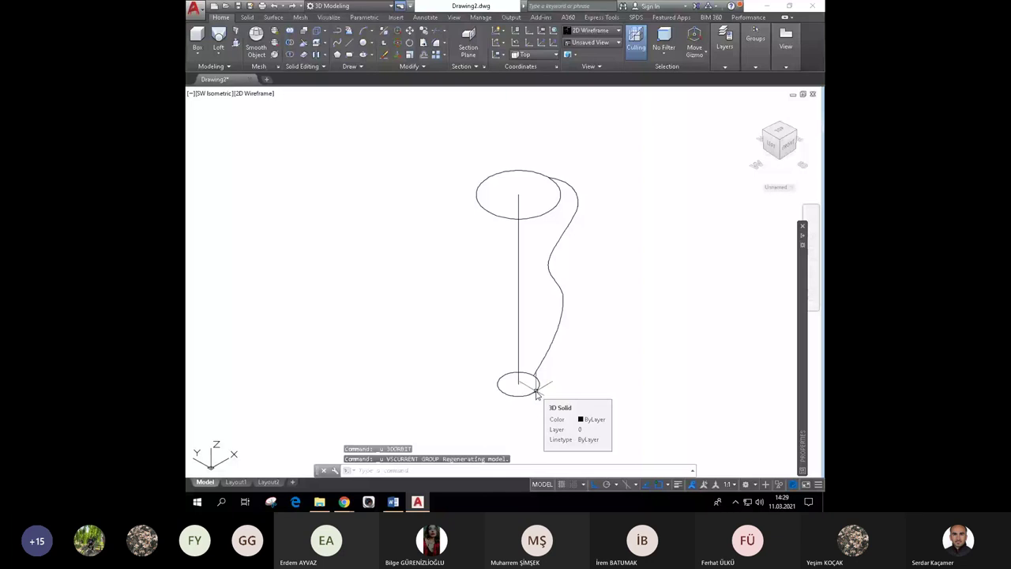
{"action": "key", "text": "ctrl+z"}
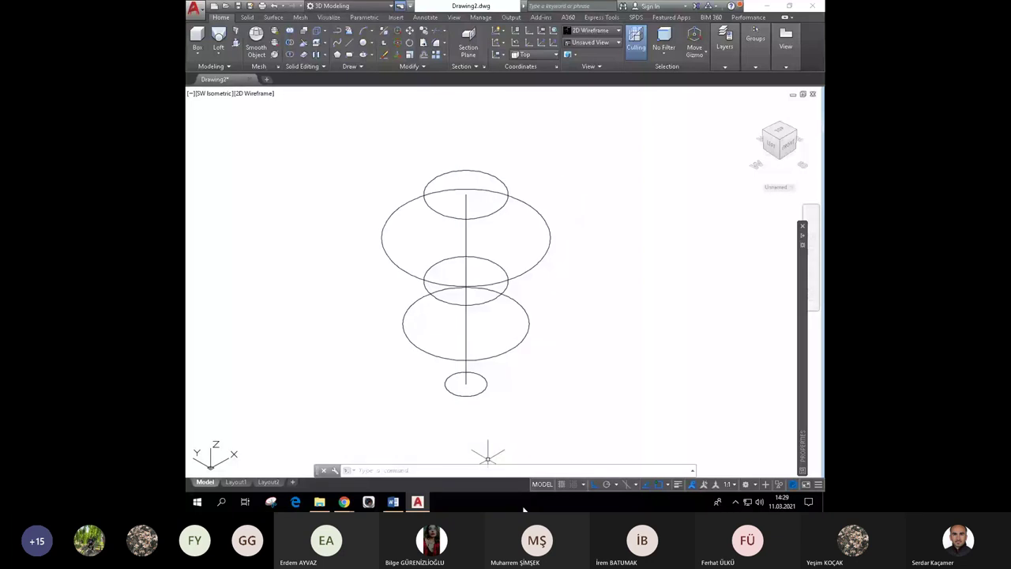
{"action": "key", "text": "alt+Tab"}
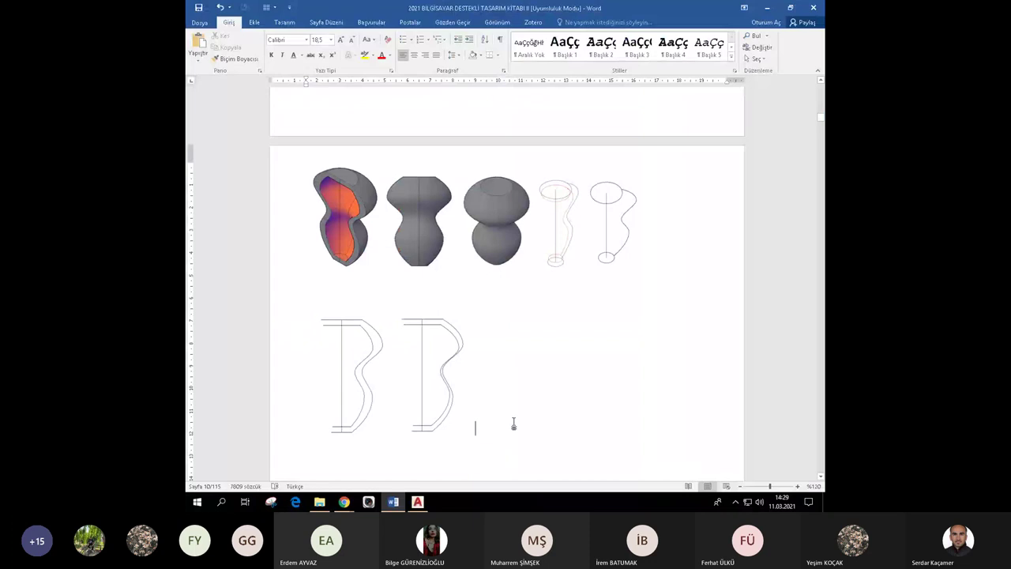
Paste the guide-circles screenshot after the second profile drawing and place it beside the profiles.
{"action": "left_click", "coordinate": [641, 252]}
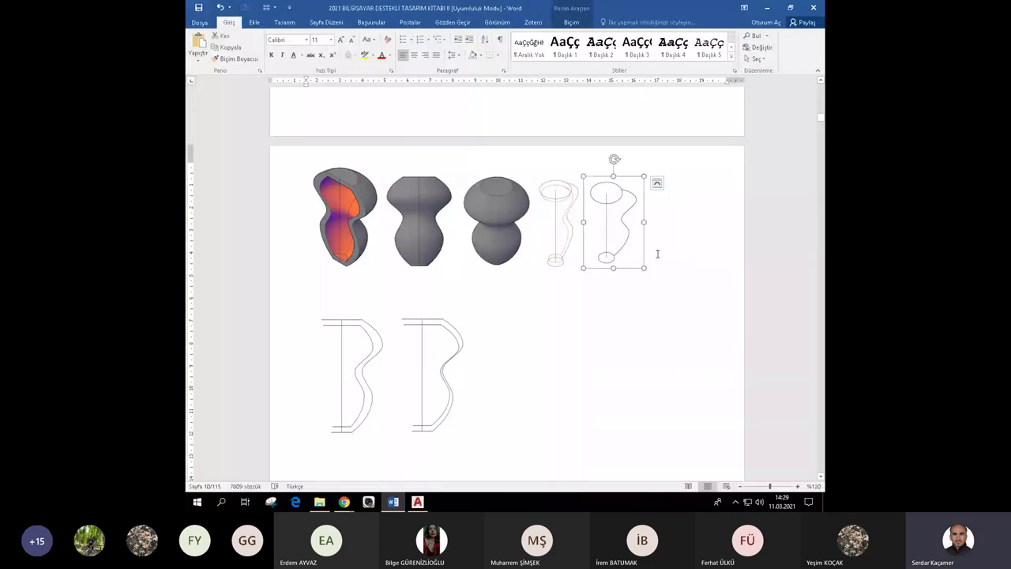
{"action": "left_click", "coordinate": [657, 254]}
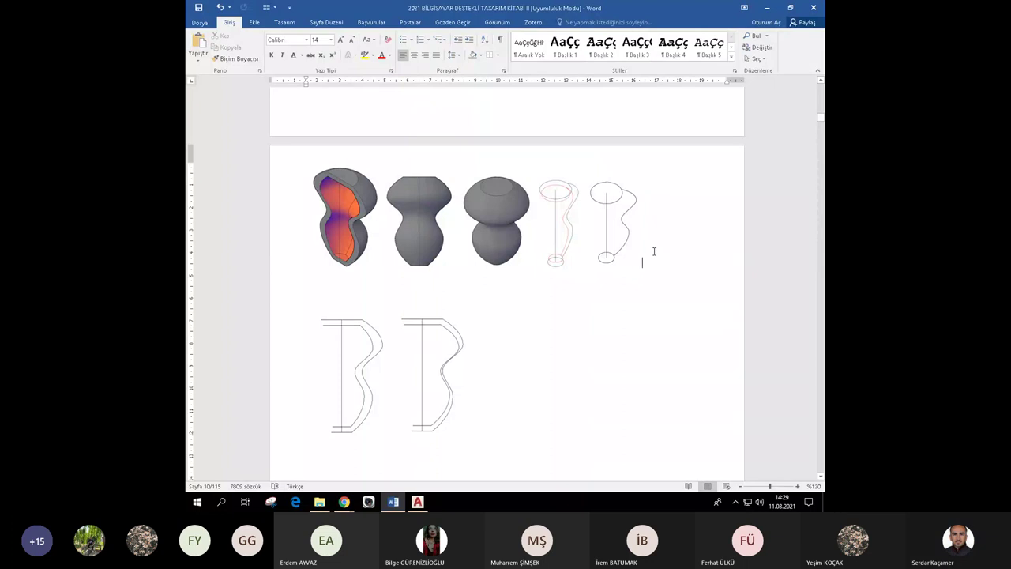
{"action": "left_click", "coordinate": [471, 423]}
{"action": "key", "text": "ctrl+v"}
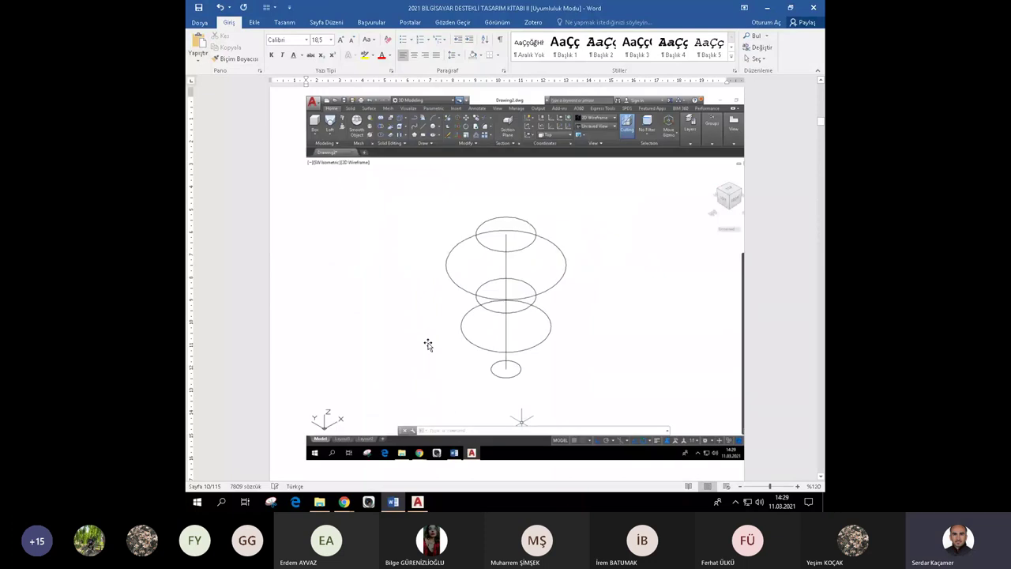
{"action": "left_click", "coordinate": [428, 344]}
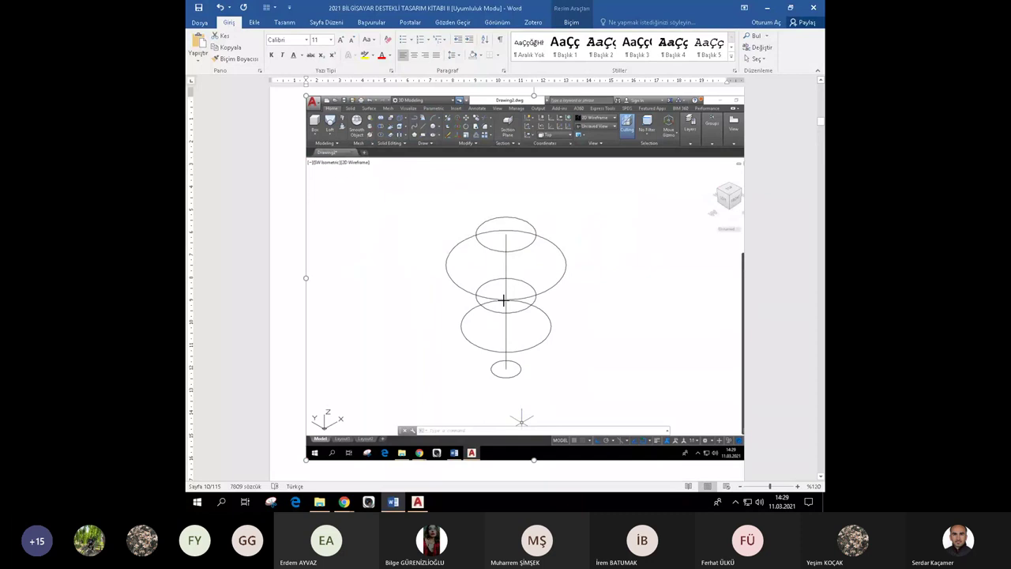
{"action": "left_click_drag", "start_coordinate": [503, 300], "coordinate": [598, 403]}
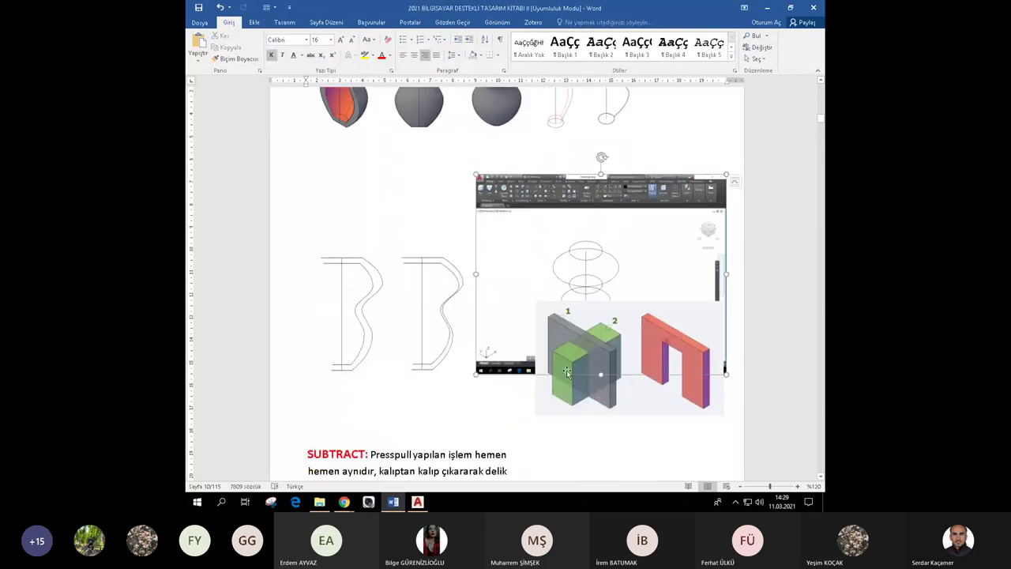
{"action": "left_click", "coordinate": [527, 273]}
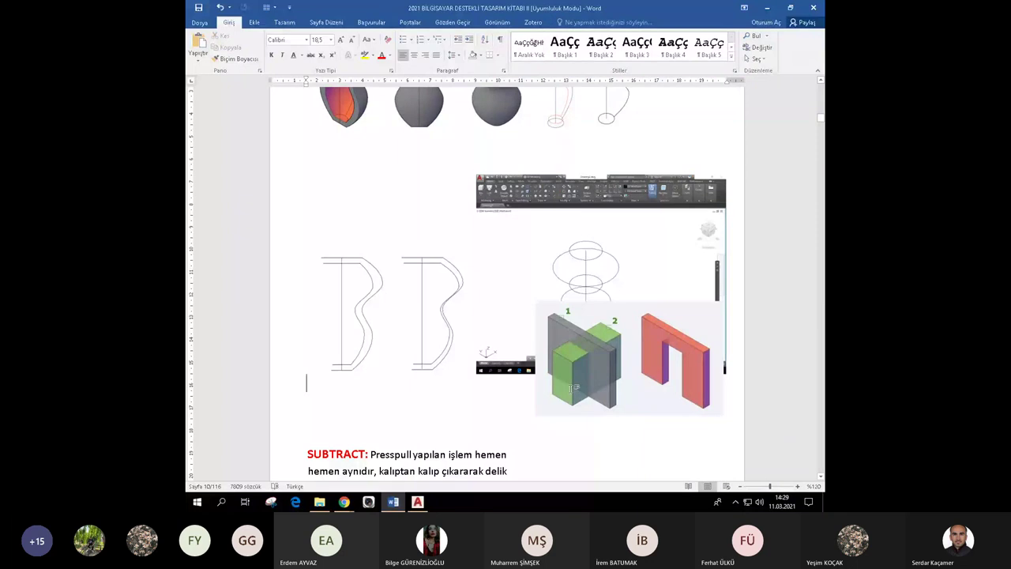
{"action": "left_click", "coordinate": [526, 268]}
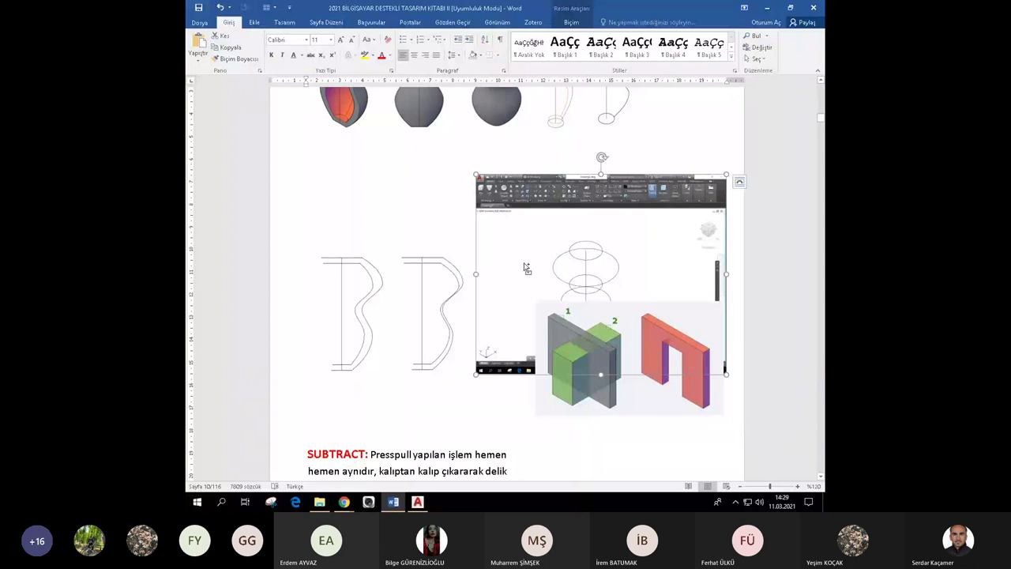
{"action": "left_click_drag", "start_coordinate": [527, 269], "coordinate": [304, 186]}
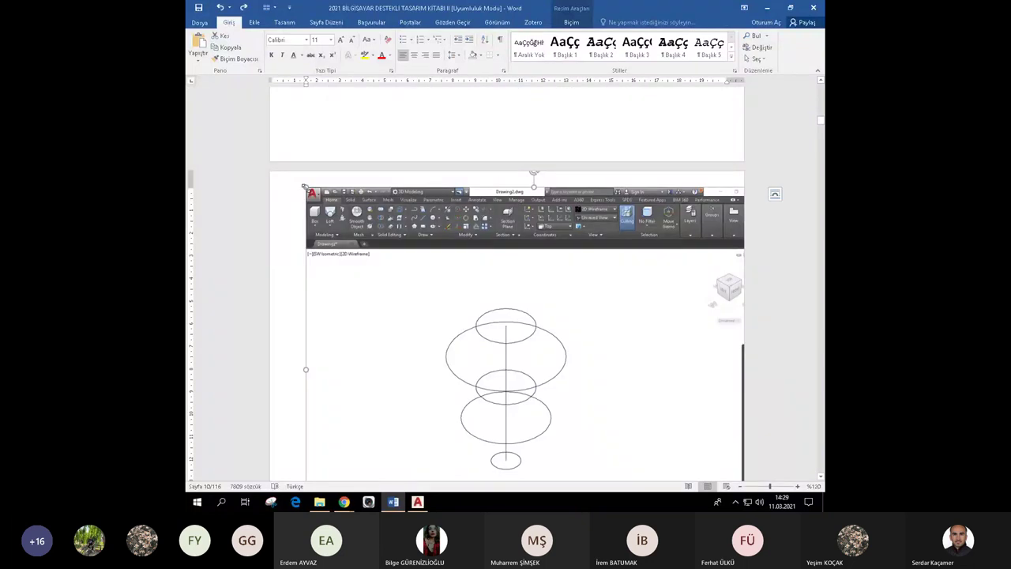
{"action": "key", "text": "ctrl+z"}
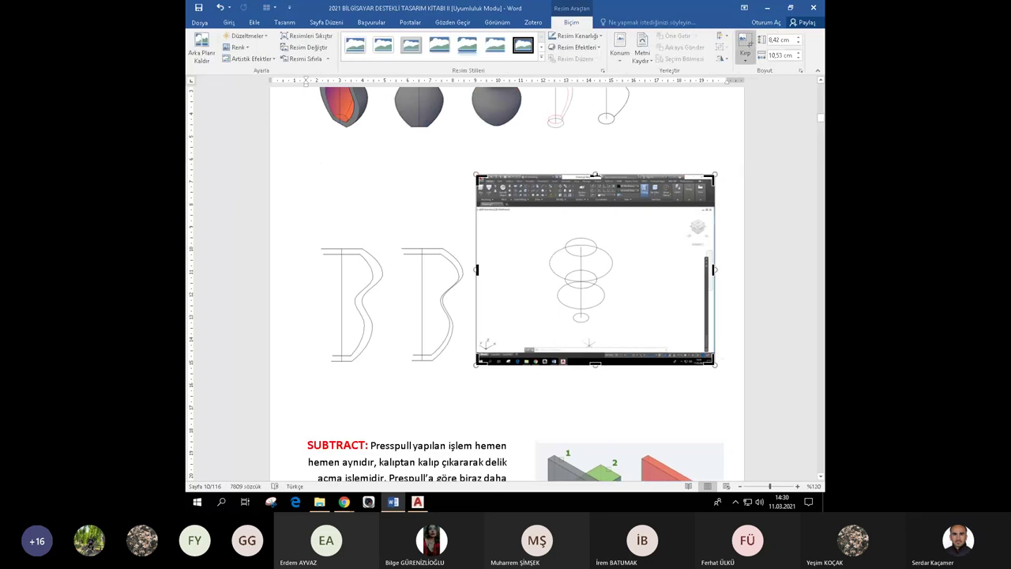
Crop the screenshot's top, bottom and left so only the stacked ellipses remain.
{"action": "left_click_drag", "start_coordinate": [596, 176], "coordinate": [597, 234]}
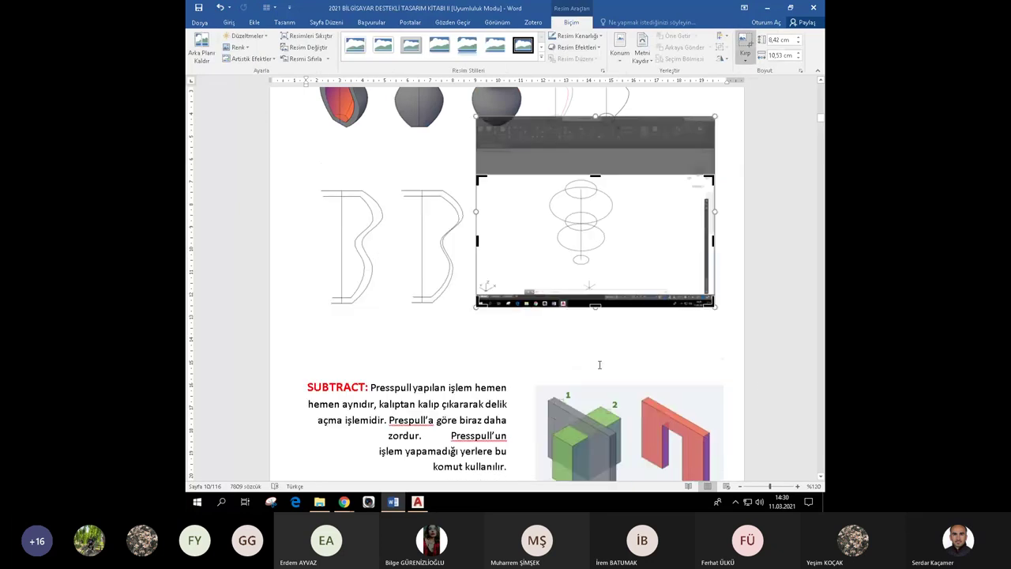
{"action": "left_click_drag", "start_coordinate": [595, 306], "coordinate": [594, 267]}
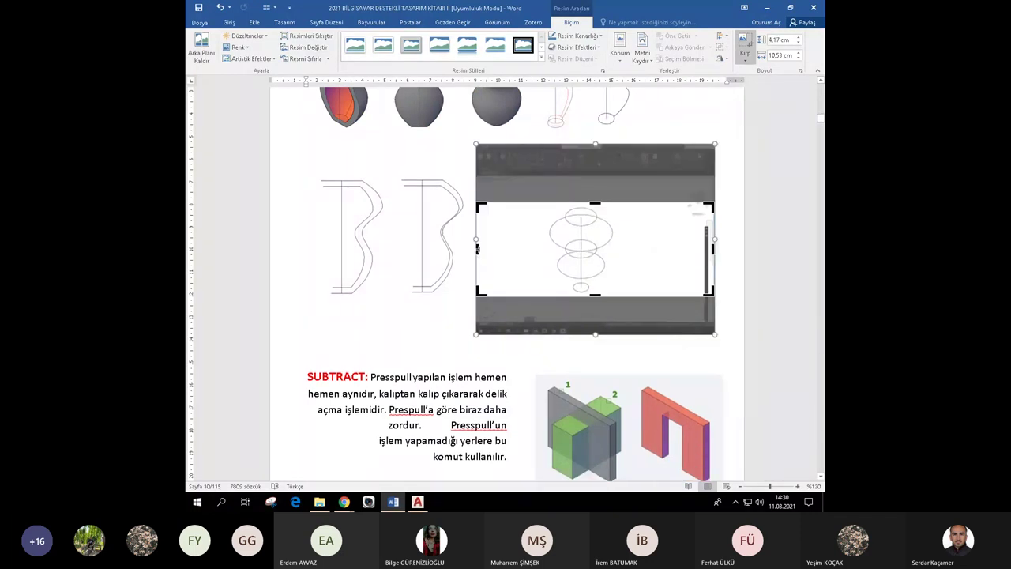
{"action": "left_click_drag", "start_coordinate": [476, 249], "coordinate": [541, 247]}
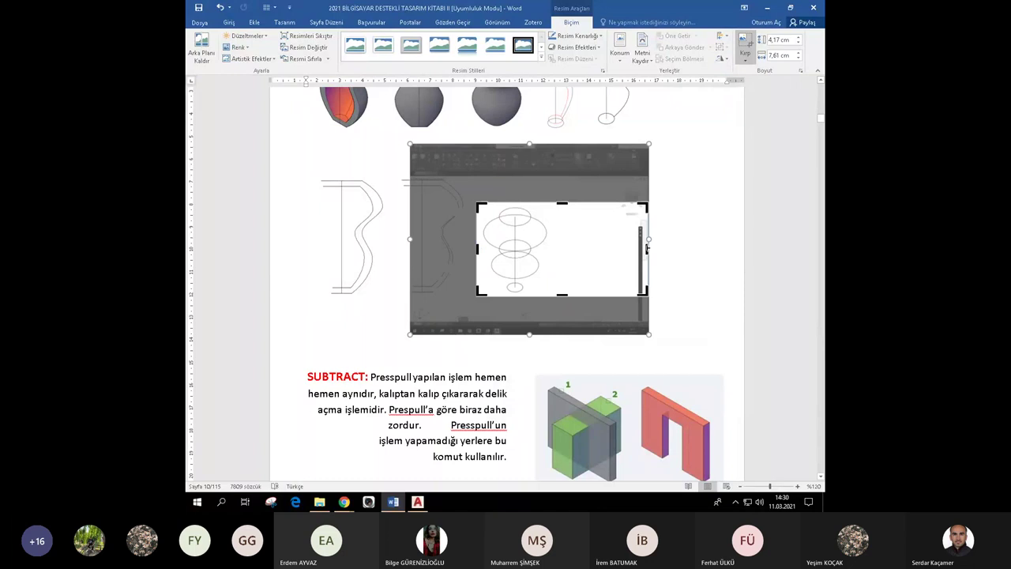
{"action": "left_click", "coordinate": [582, 248]}
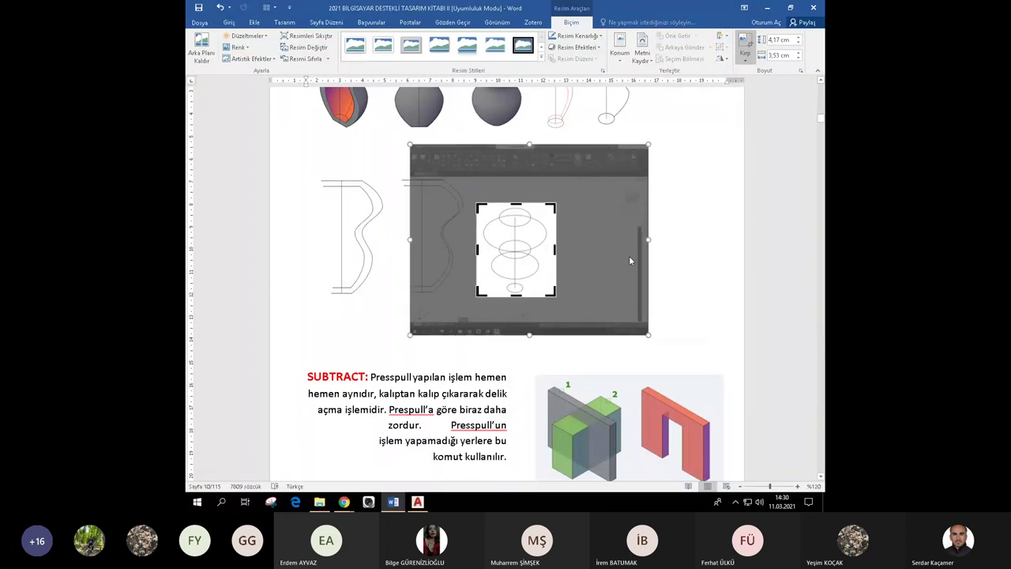
{"action": "left_click", "coordinate": [688, 250]}
{"action": "scroll", "coordinate": [632, 271], "scroll_direction": "up", "scroll_amount": 2}
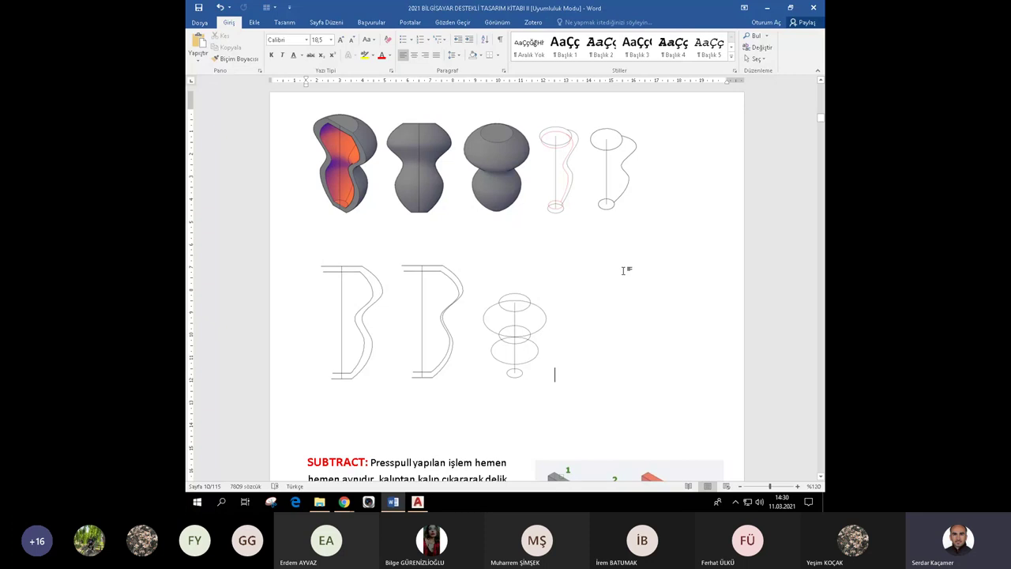
Start the top row with the guide circles, followed by the two wireframe legs.
{"action": "left_click", "coordinate": [524, 333]}
{"action": "left_click_drag", "start_coordinate": [524, 333], "coordinate": [324, 218]}
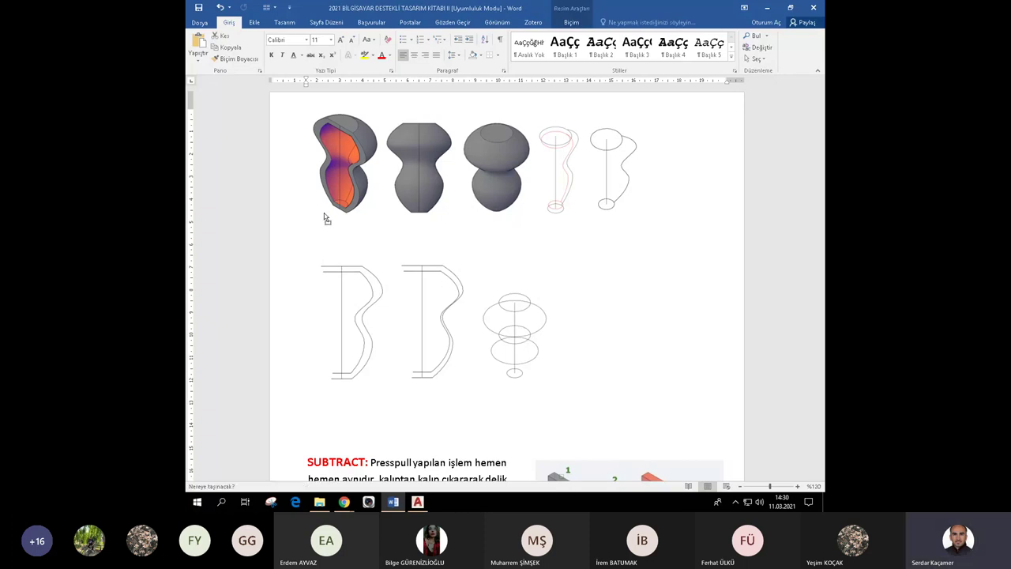
{"action": "left_click_drag", "start_coordinate": [324, 218], "coordinate": [326, 219]}
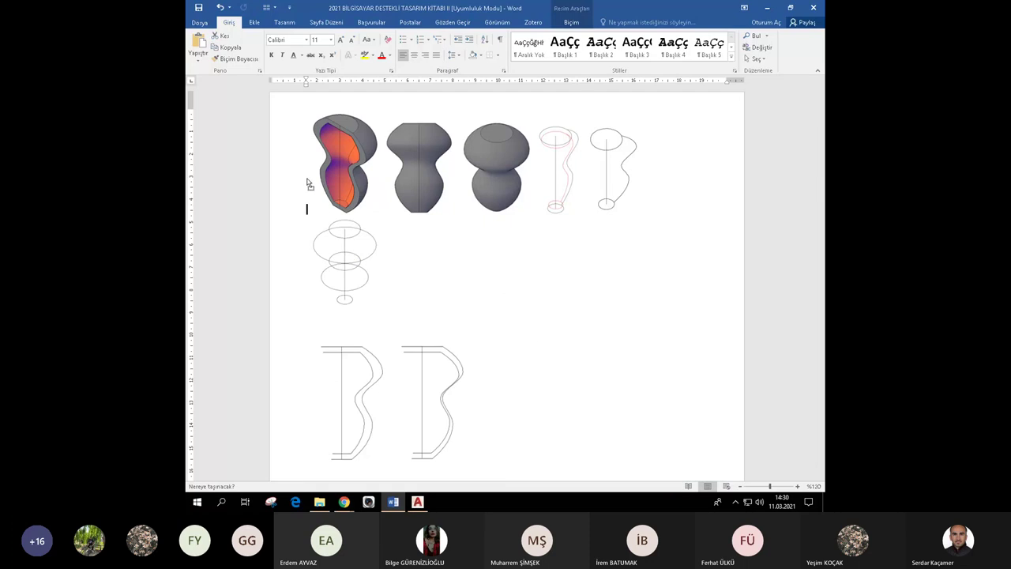
{"action": "left_click_drag", "start_coordinate": [308, 180], "coordinate": [307, 173]}
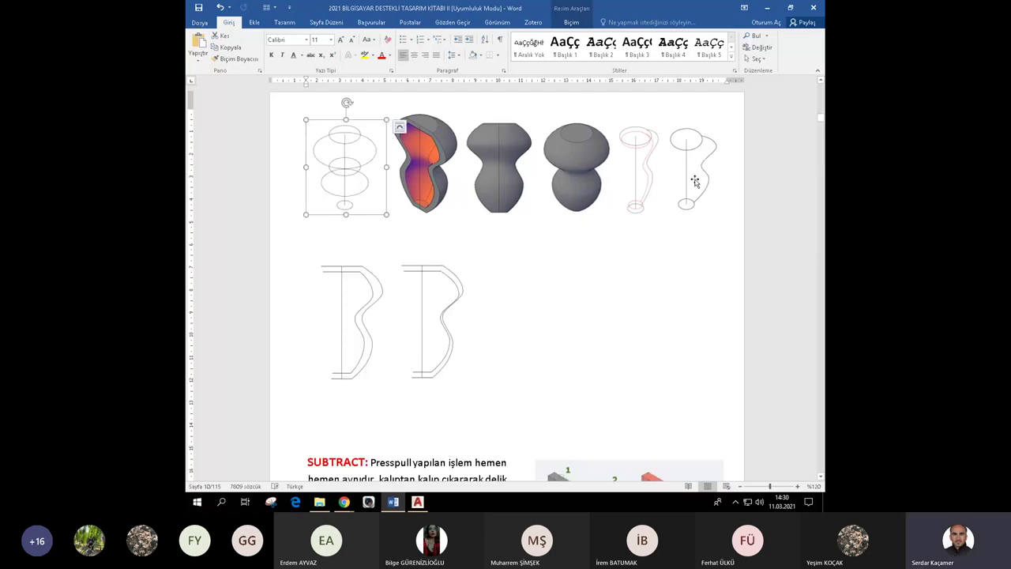
{"action": "left_click_drag", "start_coordinate": [694, 182], "coordinate": [388, 192]}
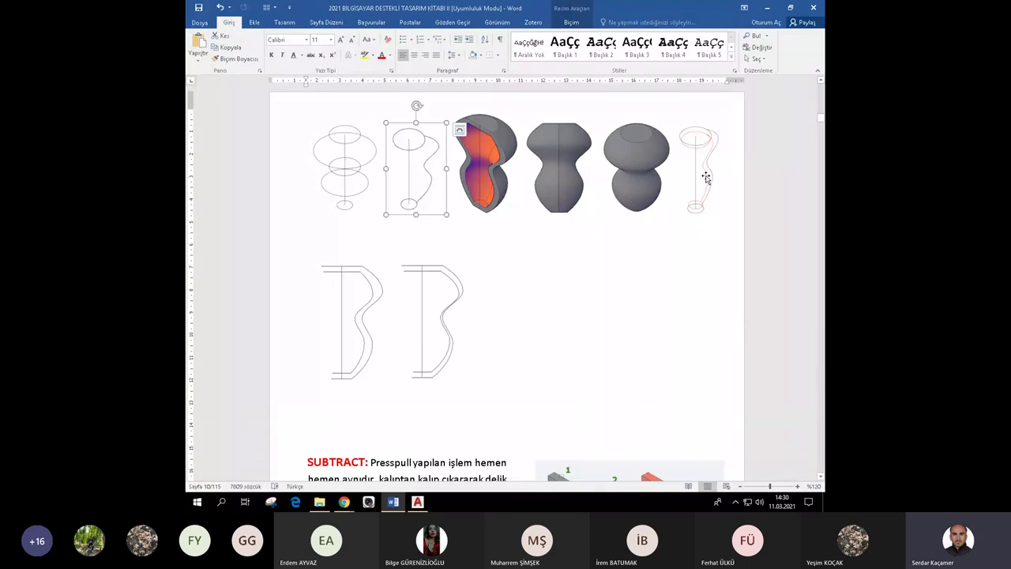
{"action": "left_click_drag", "start_coordinate": [706, 178], "coordinate": [459, 199]}
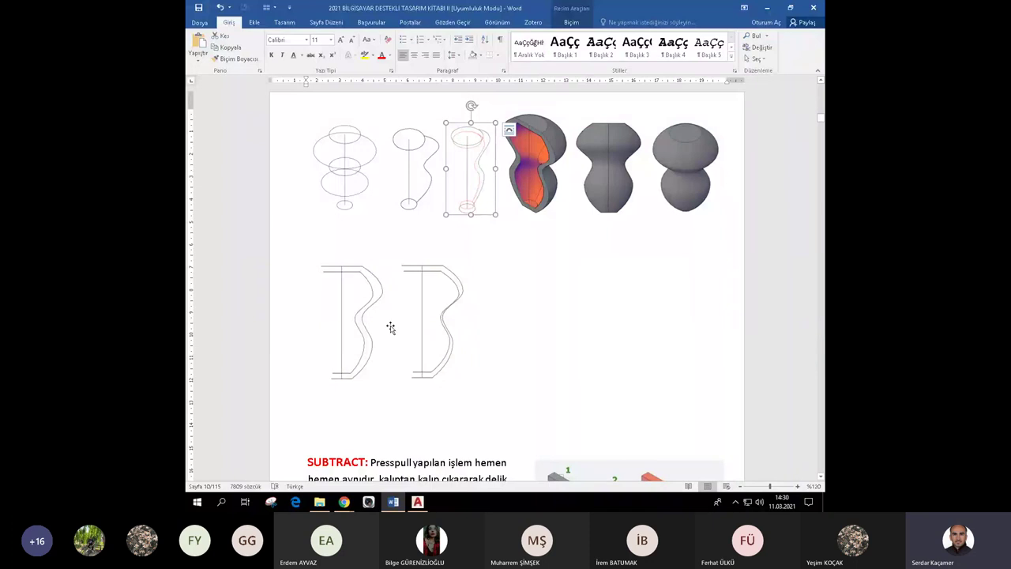
Move both profile drawings into the top row and shrink them to fit.
{"action": "left_click_drag", "start_coordinate": [441, 324], "coordinate": [510, 198]}
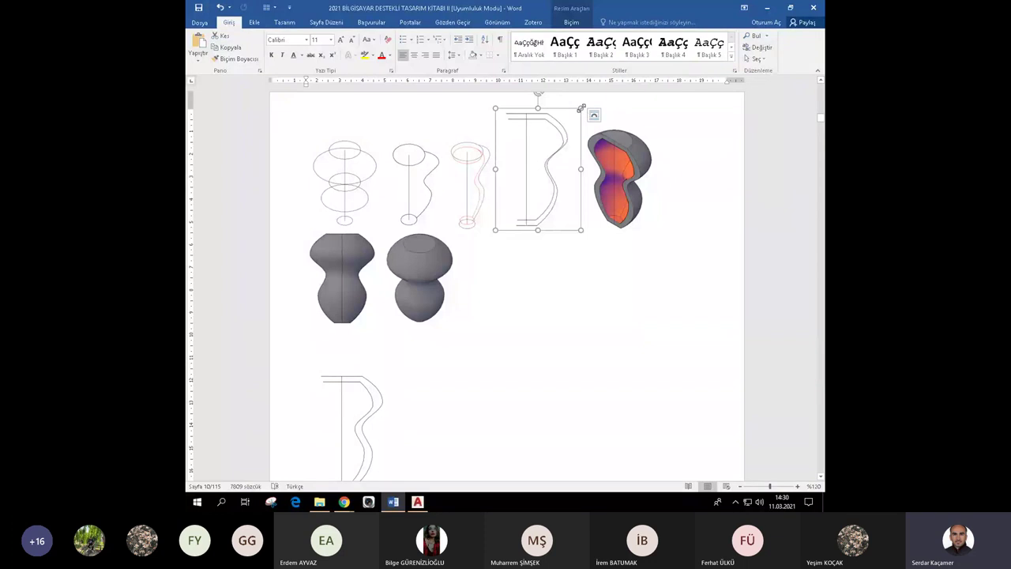
{"action": "left_click_drag", "start_coordinate": [575, 115], "coordinate": [552, 134]}
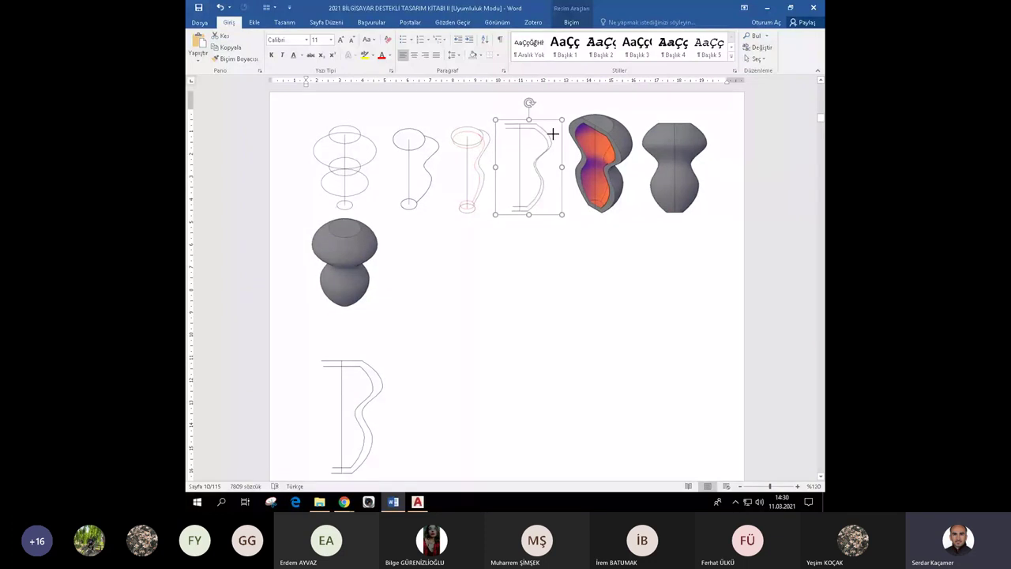
{"action": "left_click", "coordinate": [562, 241]}
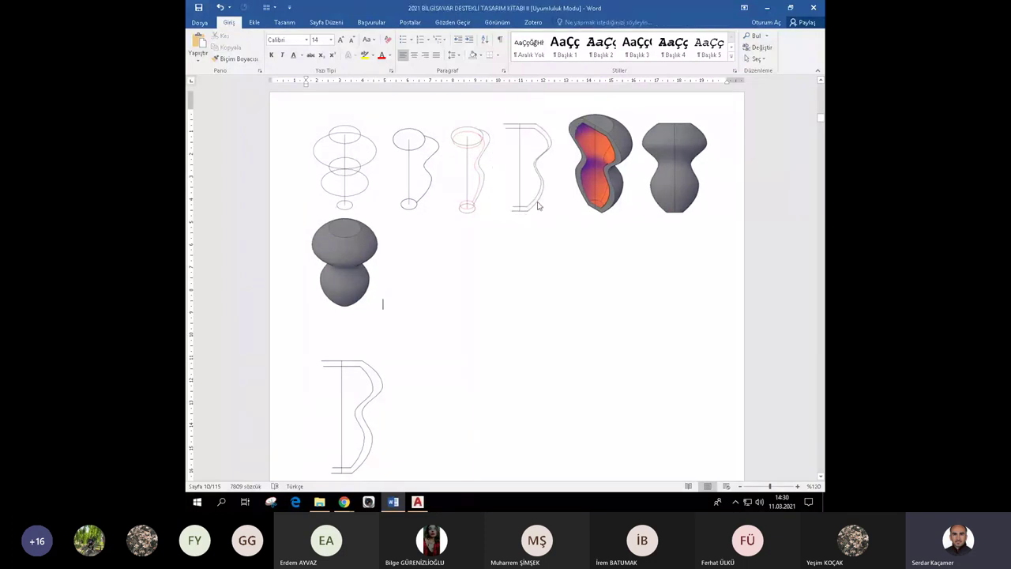
{"action": "left_click_drag", "start_coordinate": [342, 403], "coordinate": [565, 207]}
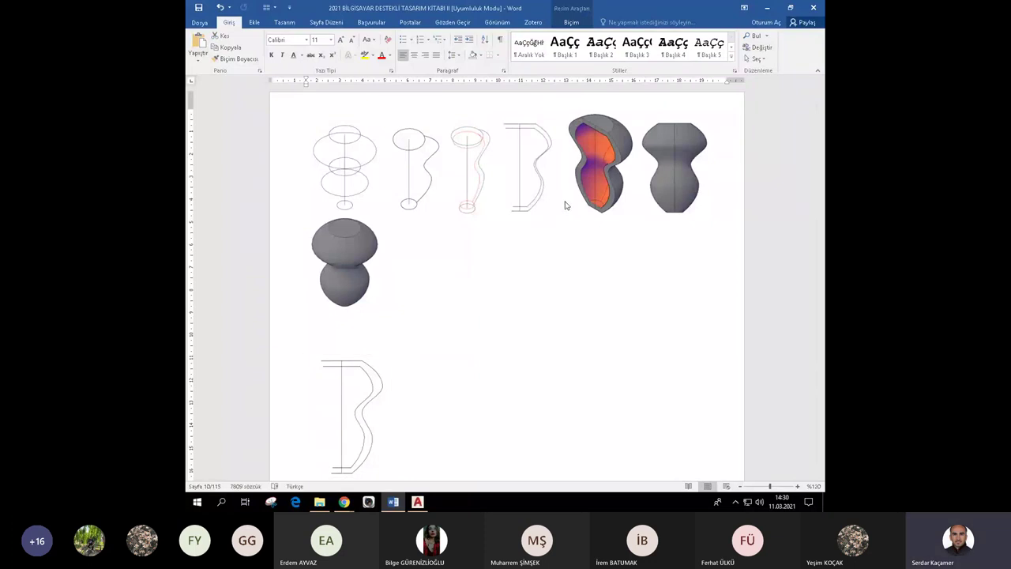
{"action": "left_click_drag", "start_coordinate": [565, 207], "coordinate": [566, 207]}
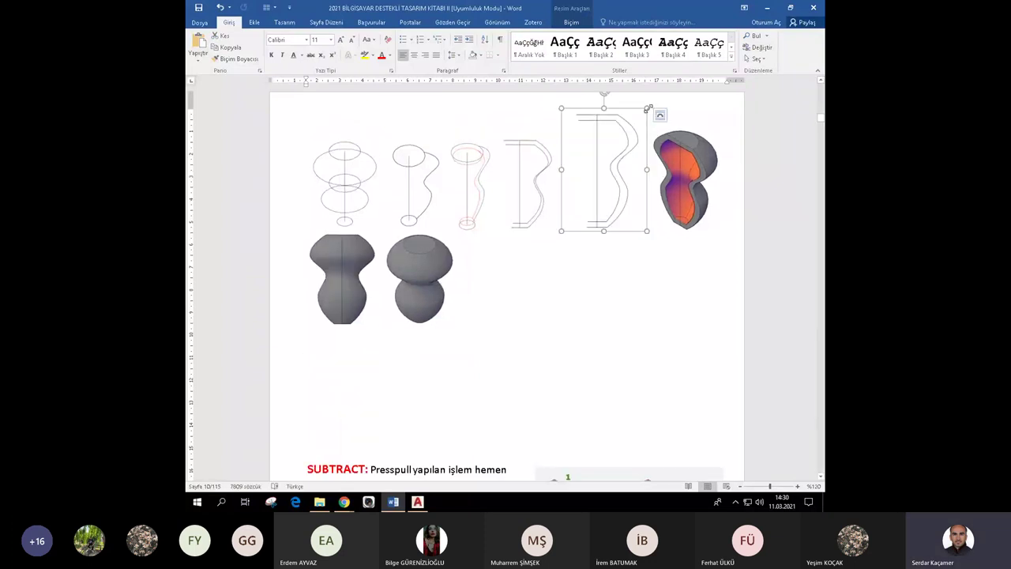
{"action": "left_click_drag", "start_coordinate": [649, 108], "coordinate": [619, 131]}
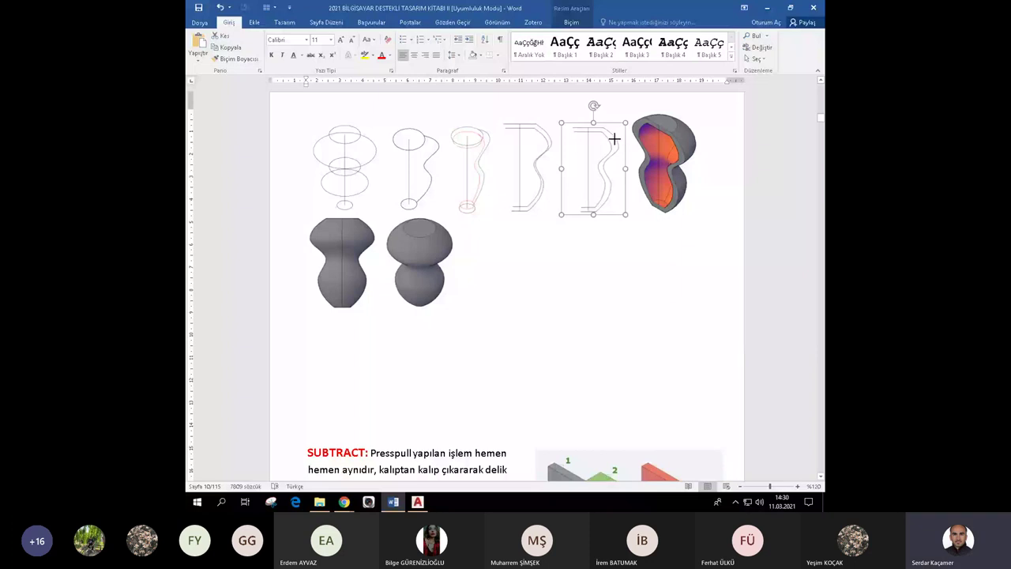
Add the round shaded vase to the top row and arrange the remaining vases below.
{"action": "left_click_drag", "start_coordinate": [614, 139], "coordinate": [629, 204]}
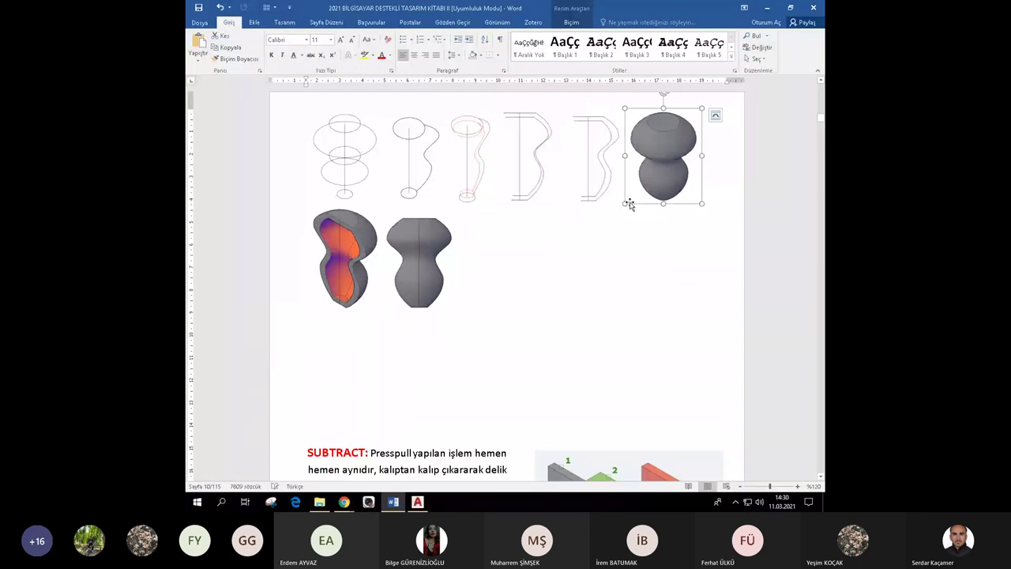
{"action": "left_click", "coordinate": [594, 269]}
{"action": "scroll", "coordinate": [595, 266], "scroll_direction": "up", "scroll_amount": 1}
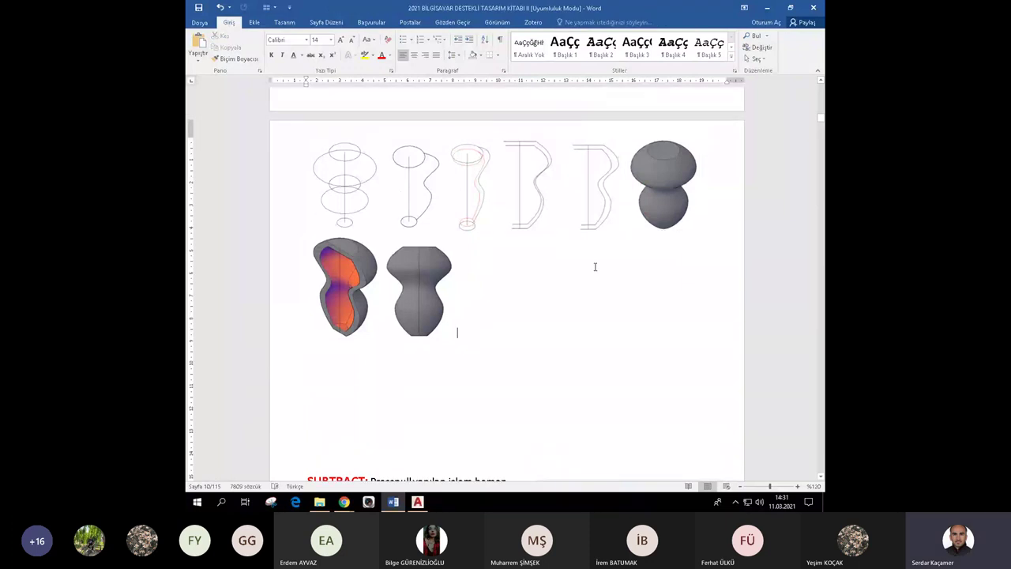
{"action": "scroll", "coordinate": [595, 267], "scroll_direction": "up", "scroll_amount": 3}
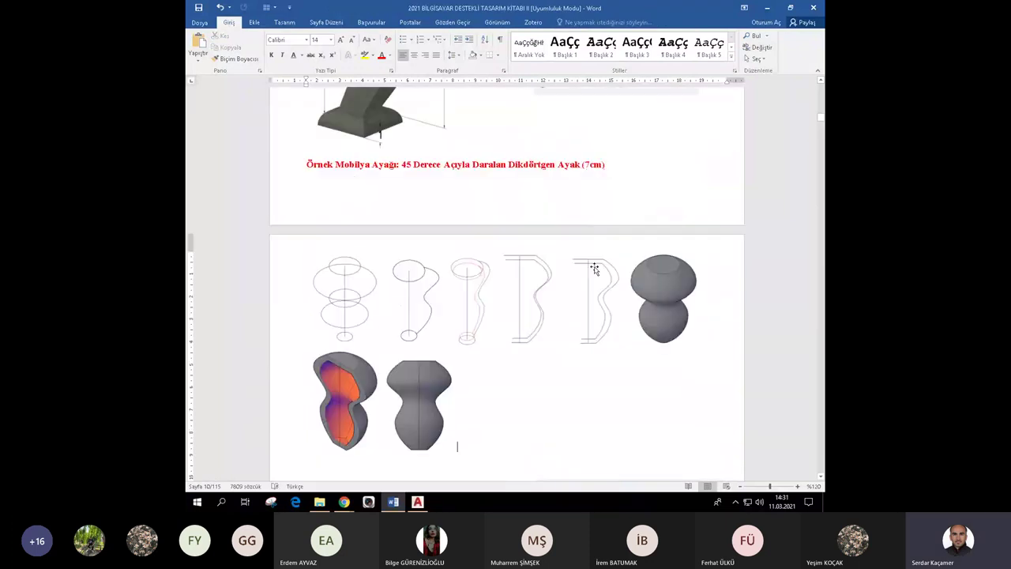
{"action": "scroll", "coordinate": [506, 332], "scroll_direction": "down", "scroll_amount": 2}
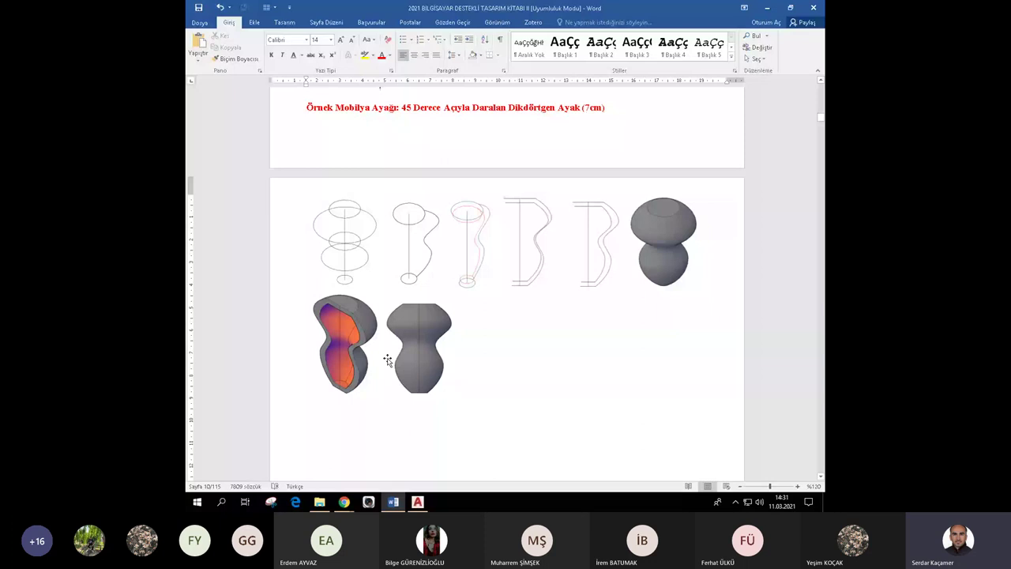
{"action": "mouse_move", "coordinate": [388, 356]}
{"action": "left_mouse_down"}
{"action": "mouse_move", "coordinate": [323, 374]}
{"action": "mouse_move", "coordinate": [407, 377]}
{"action": "left_mouse_up"}
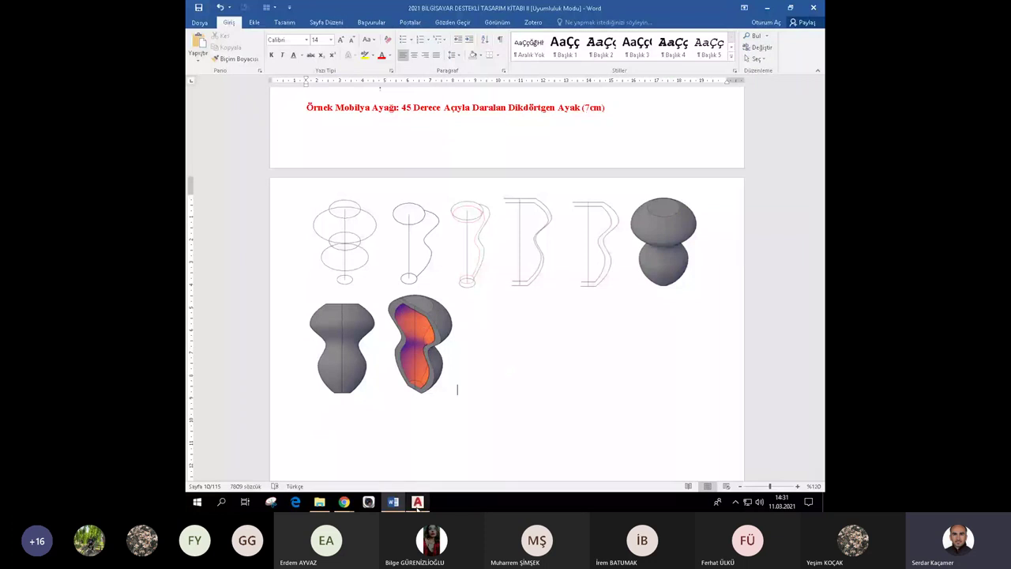
{"action": "left_click", "coordinate": [418, 506]}
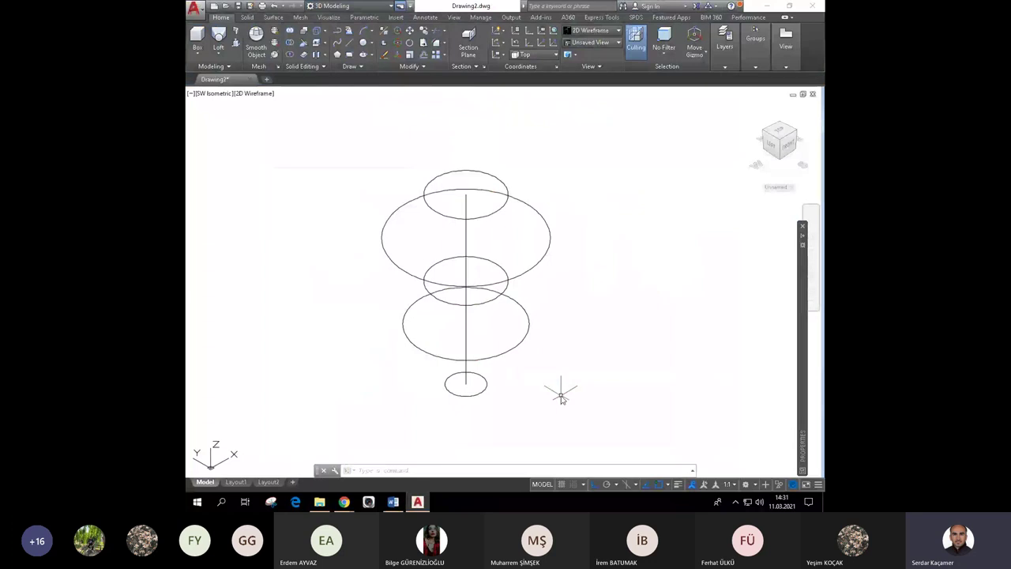
{"action": "left_click", "coordinate": [593, 30]}
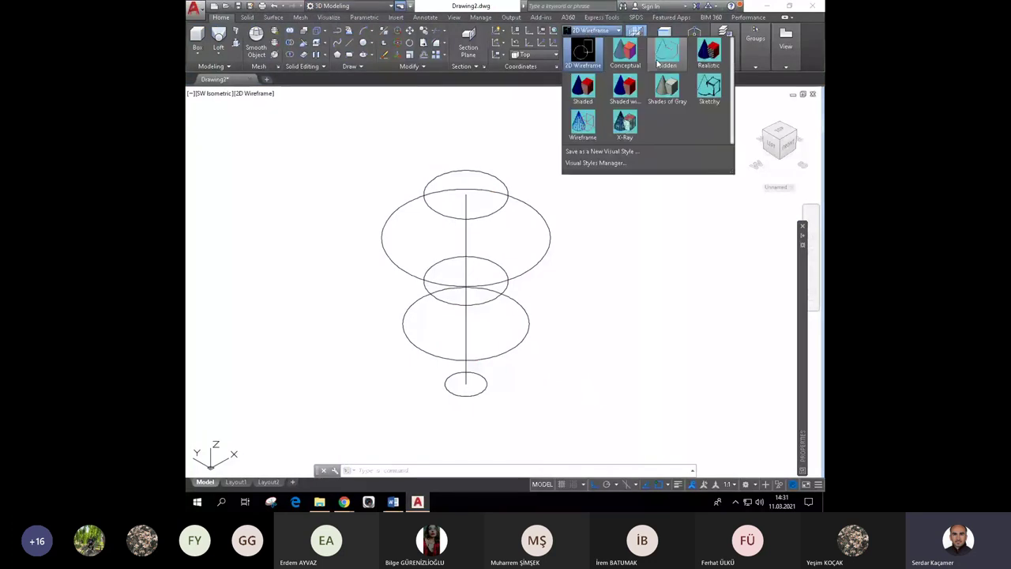
{"action": "key", "text": "Escape"}
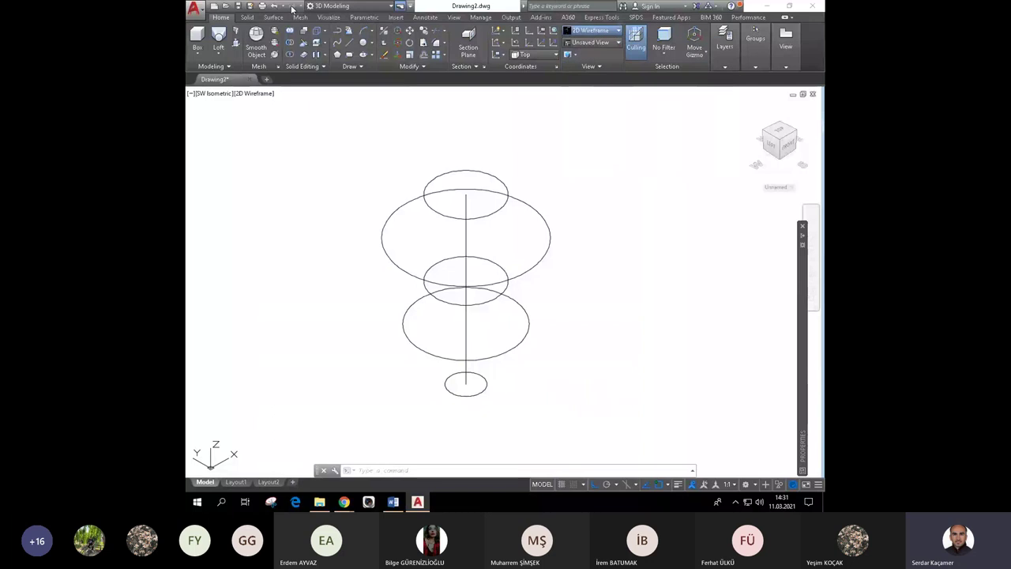
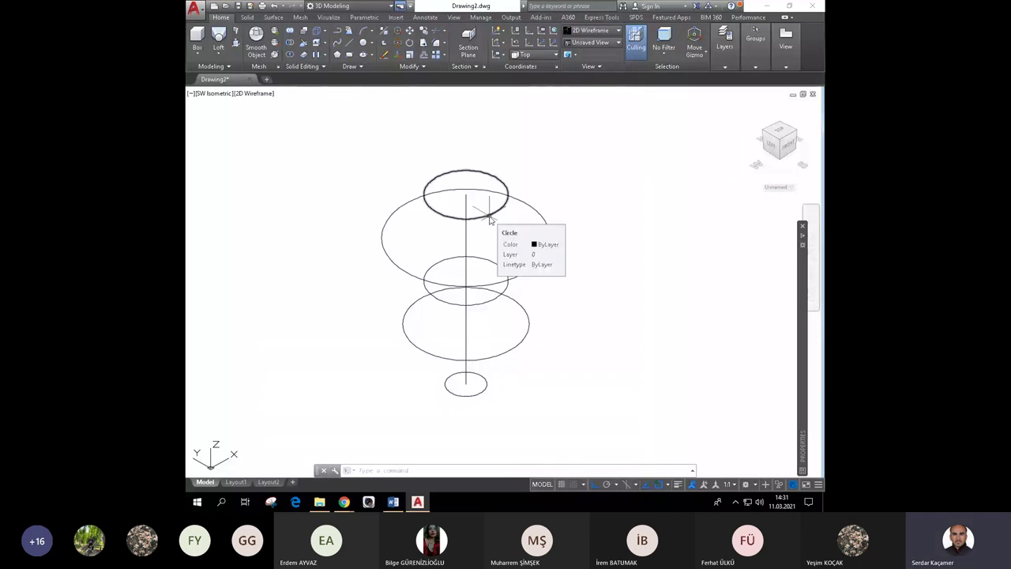
Loft through the top circle, large ellipse, middle circle, lower ellipse and bottom circle in order.
{"action": "left_click", "coordinate": [218, 38]}
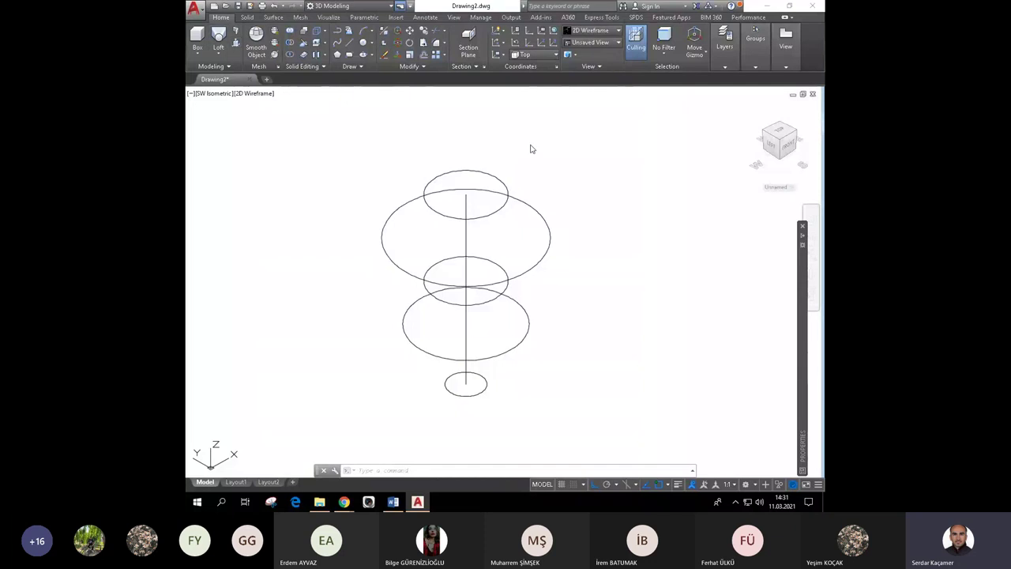
{"action": "left_click", "coordinate": [504, 190]}
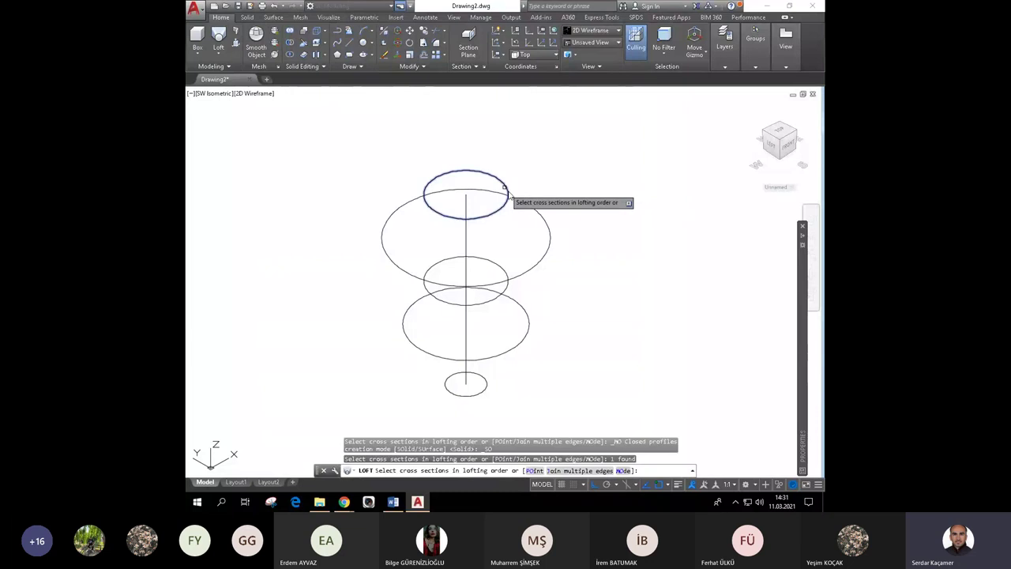
{"action": "left_click", "coordinate": [512, 199]}
{"action": "left_click", "coordinate": [505, 288]}
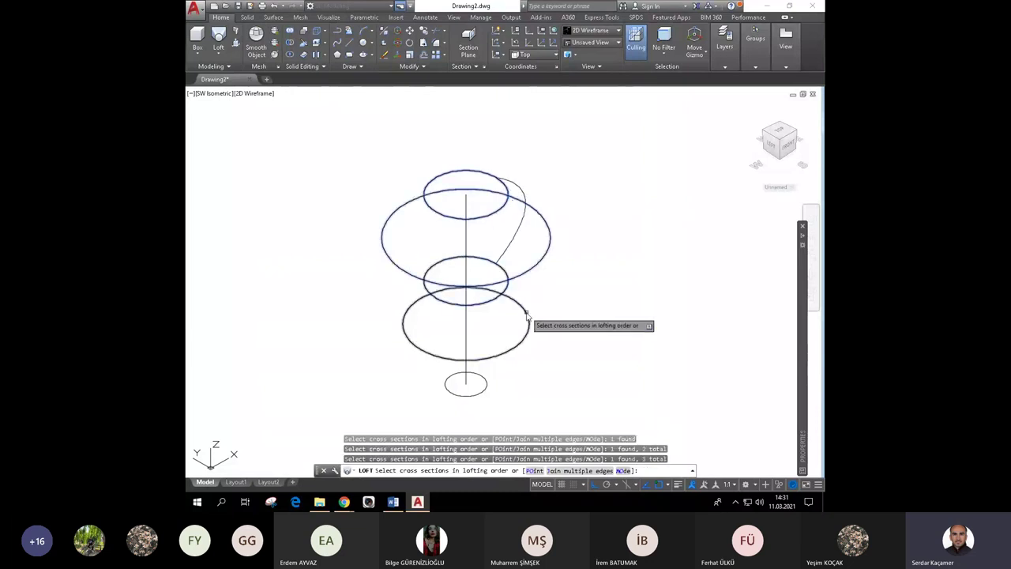
{"action": "left_click", "coordinate": [527, 313]}
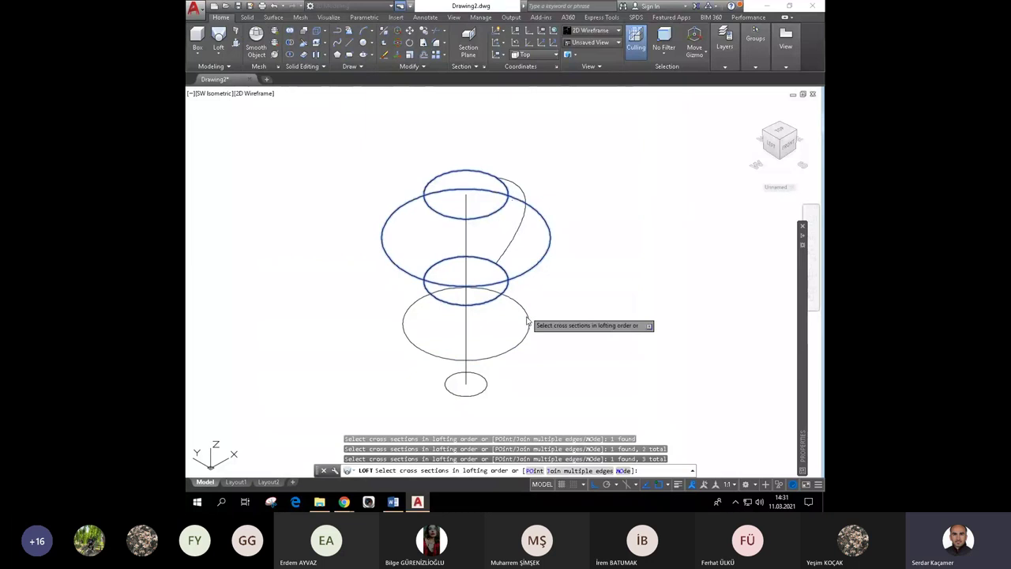
{"action": "left_click", "coordinate": [486, 383]}
{"action": "key", "text": "Return"}
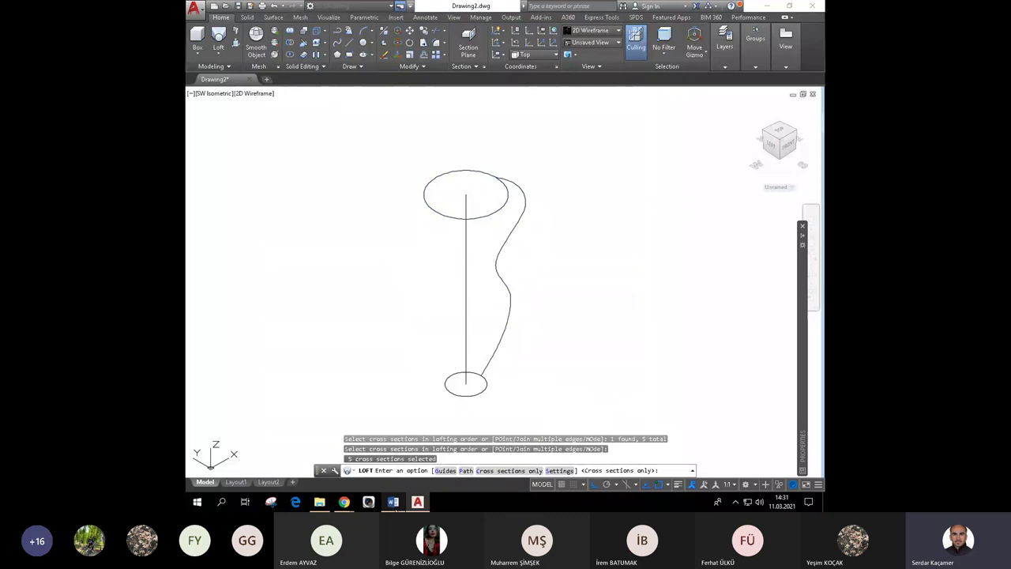
{"action": "left_click", "coordinate": [394, 504]}
In the LOFT step, change 'üç' to 'iki', save, and insert 'son kalıp seçildikten sonra'.
{"action": "double_click", "coordinate": [551, 224]}
{"action": "key", "text": "BackSpace"}
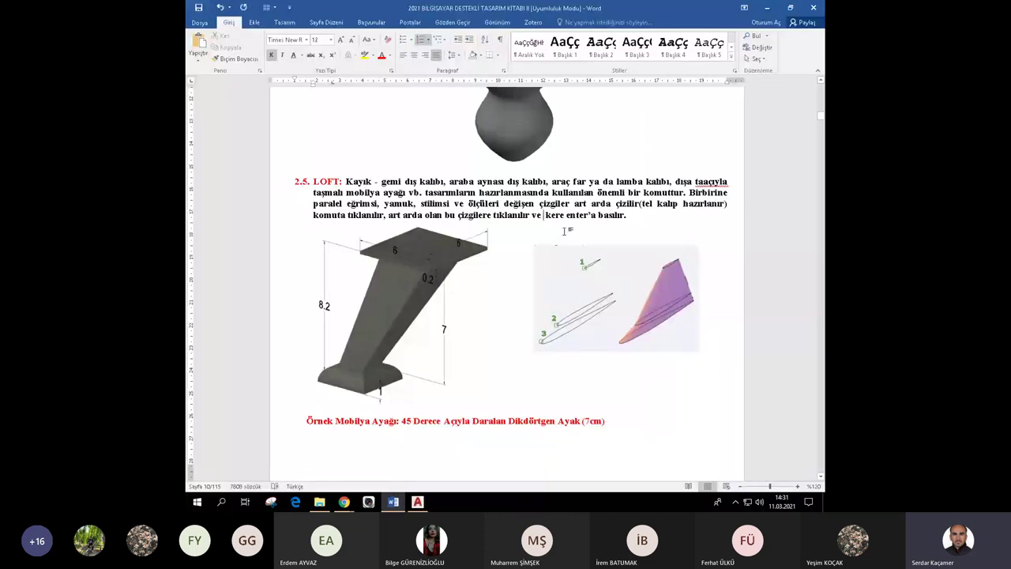
{"action": "type", "text": "iki"}
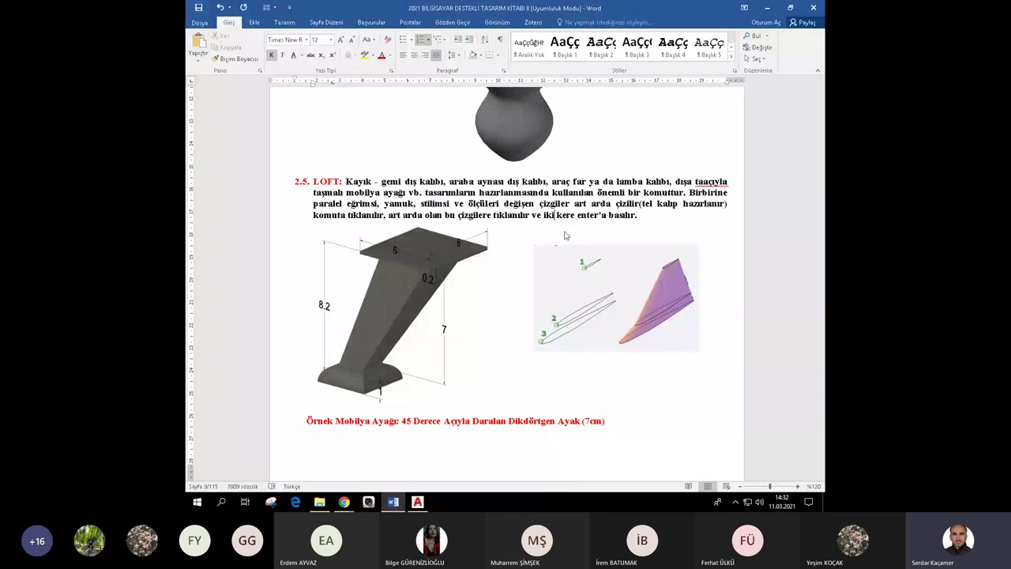
{"action": "key", "text": "ctrl+s"}
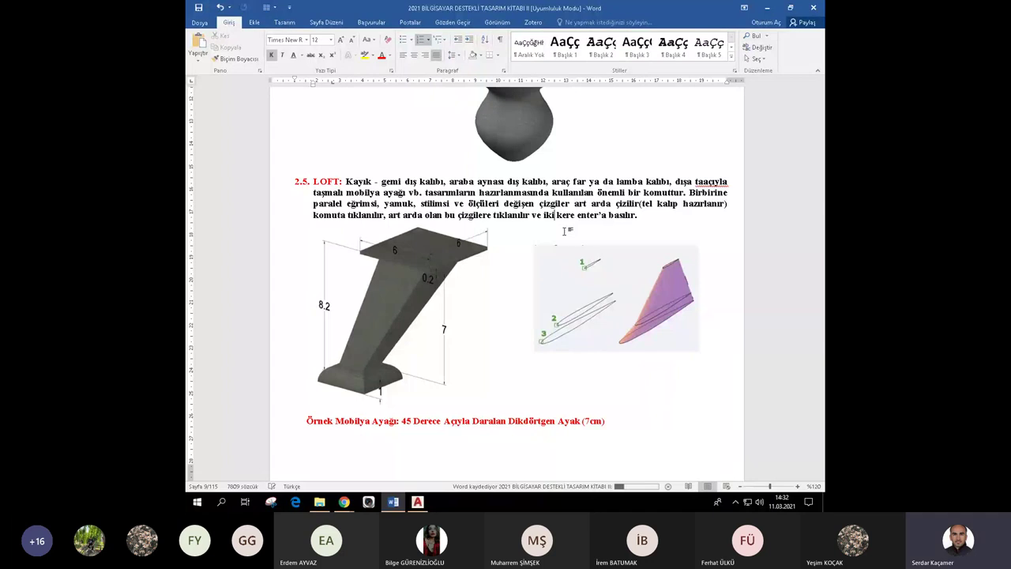
{"action": "left_click", "coordinate": [543, 216]}
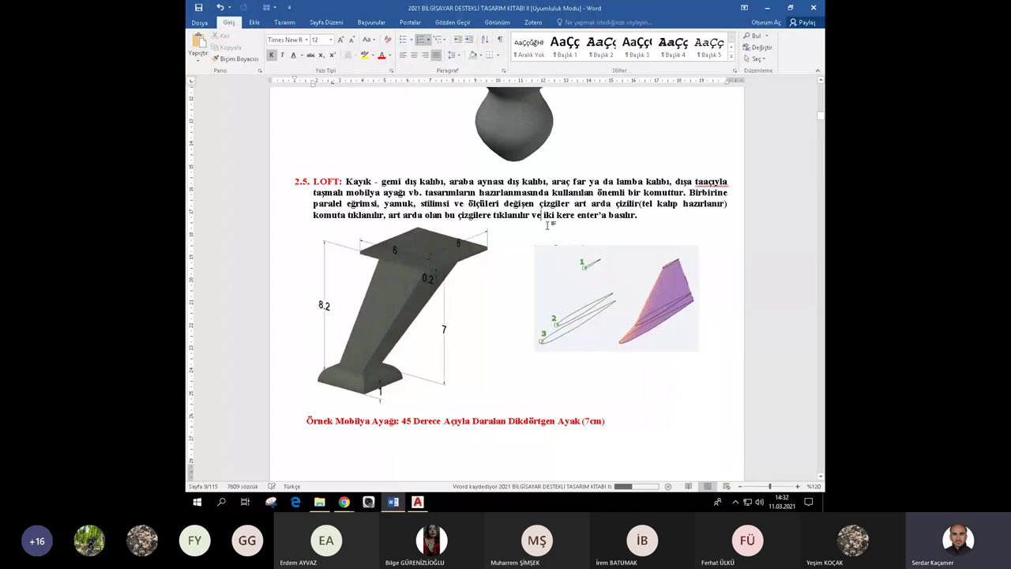
{"action": "type", "text": "ş"}
{"action": "type", "text": "on "}
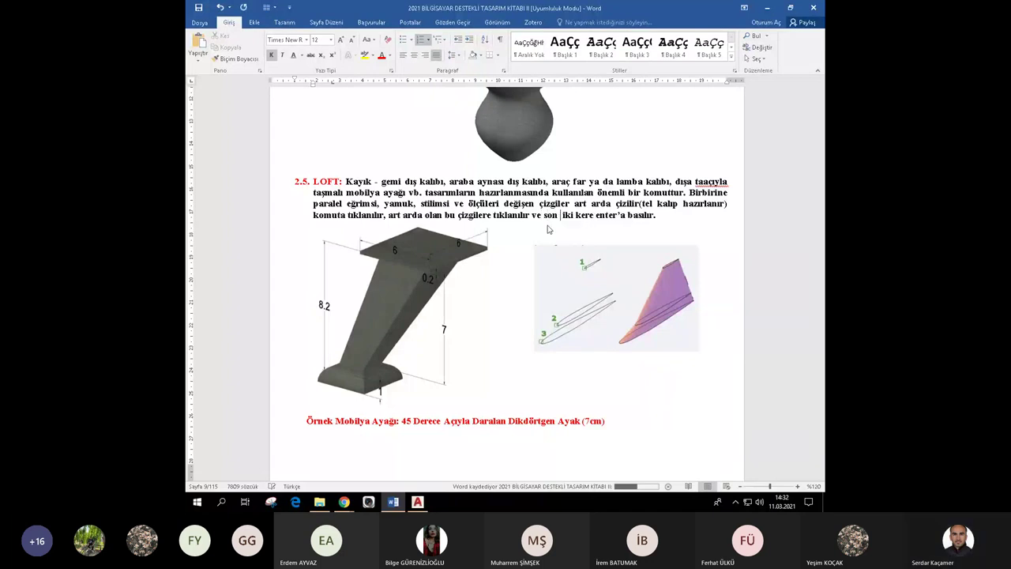
{"action": "type", "text": "kalıp seç"}
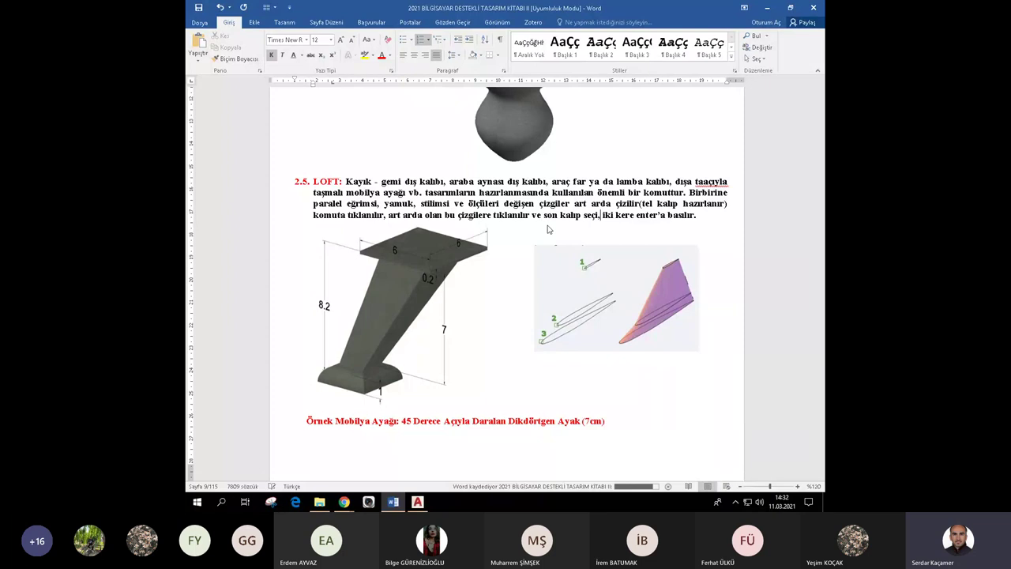
{"action": "type", "text": "i"}
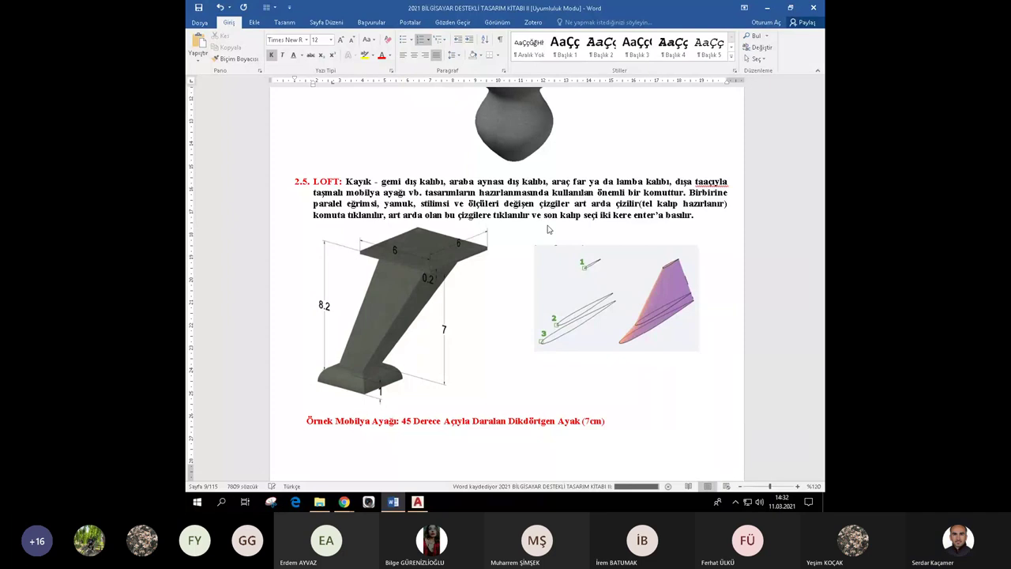
{"action": "type", "text": "ldikten son"}
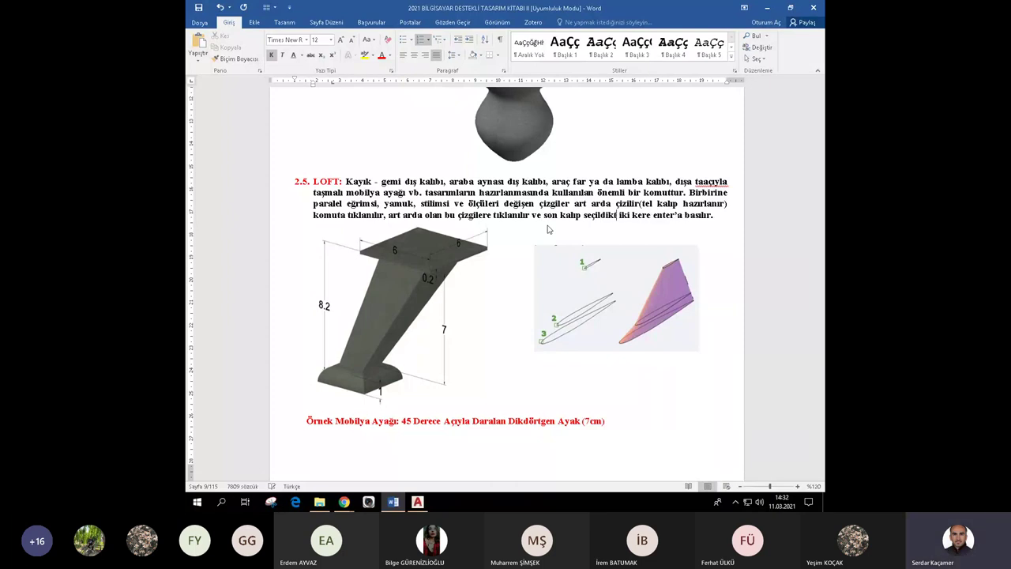
{"action": "type", "text": "ra"}
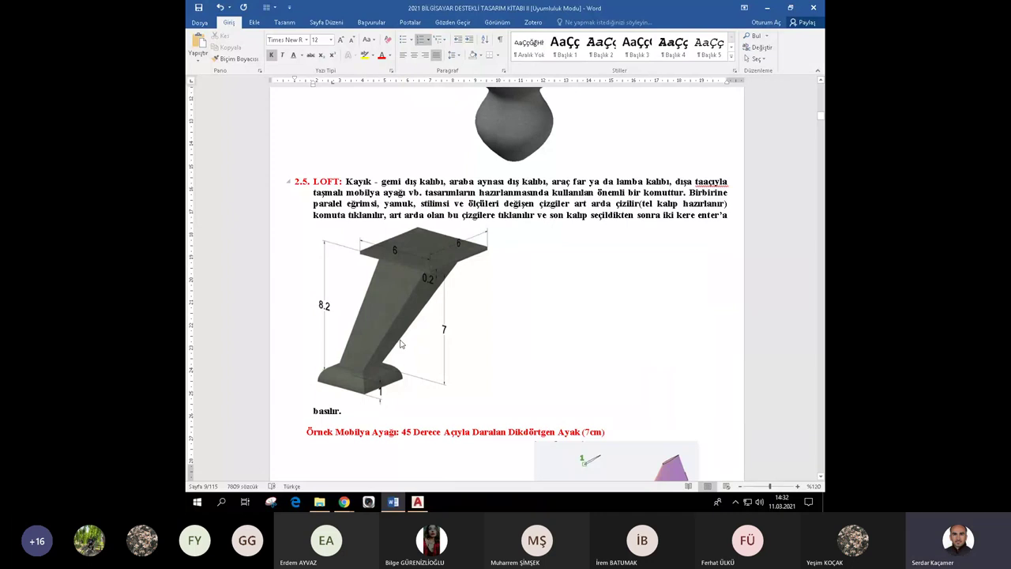
Move the leg image back up beside the numbered loft example picture.
{"action": "left_click", "coordinate": [400, 344]}
{"action": "left_click_drag", "start_coordinate": [399, 363], "coordinate": [396, 352]}
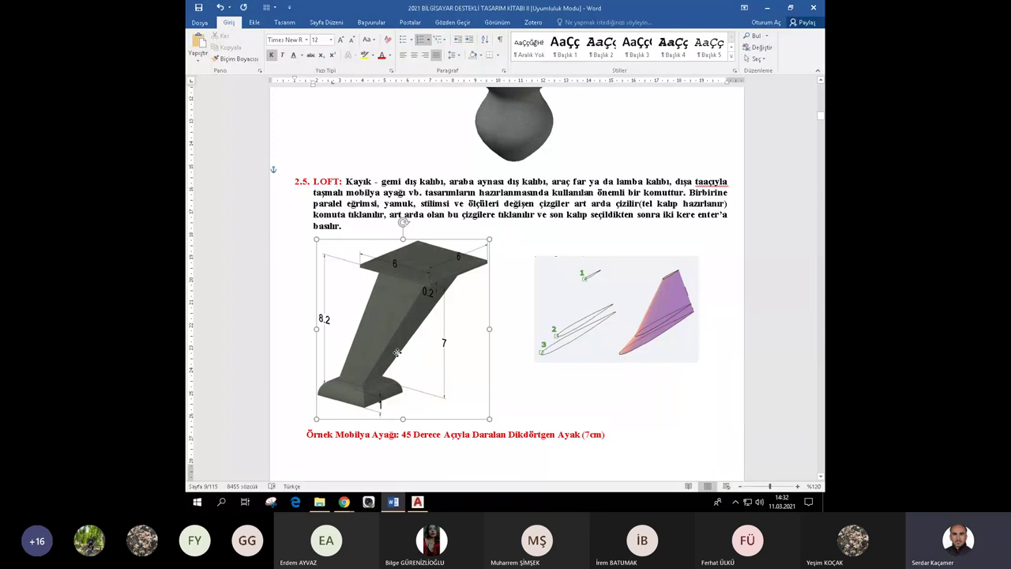
{"action": "left_click", "coordinate": [543, 421]}
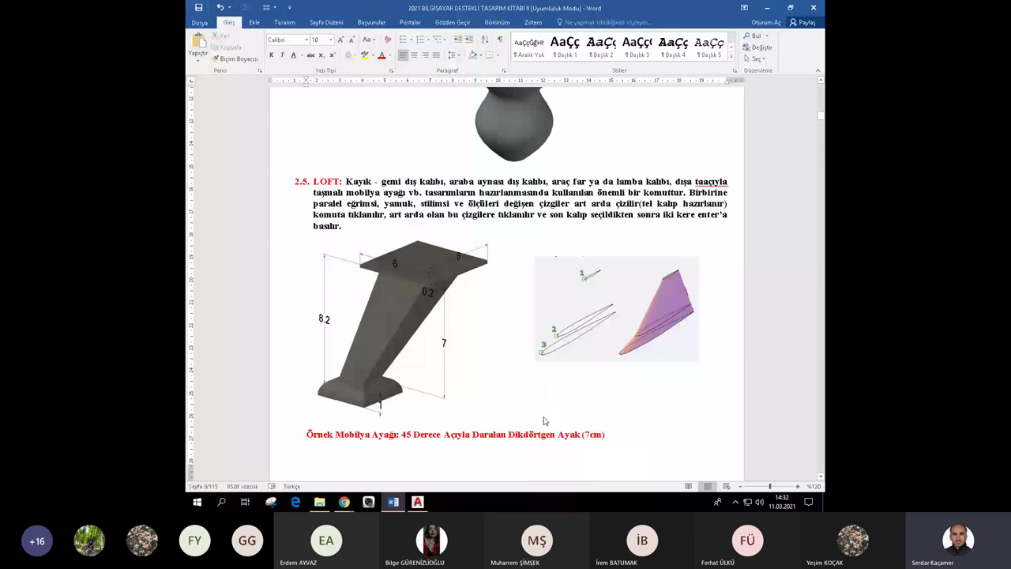
{"action": "left_click", "coordinate": [418, 502]}
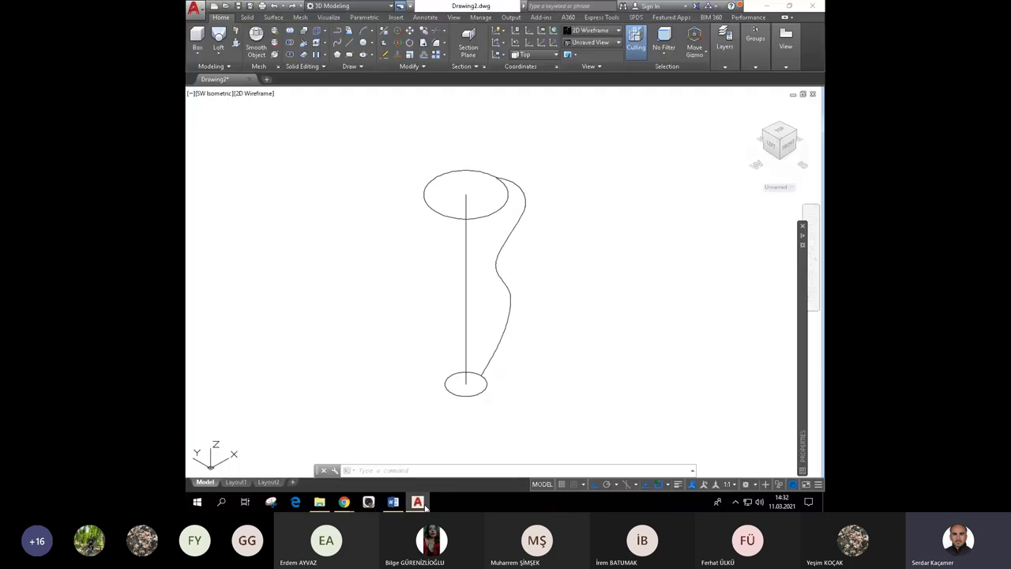
Preview the lofted leg in the Conceptual visual style, then return to 2D Wireframe.
{"action": "left_click", "coordinate": [594, 30]}
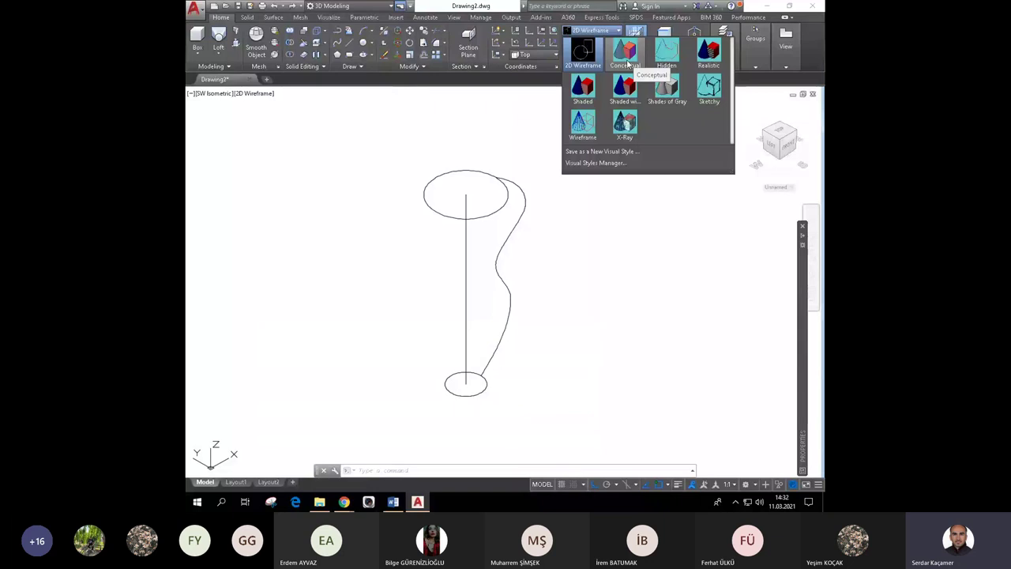
{"action": "left_click", "coordinate": [627, 60]}
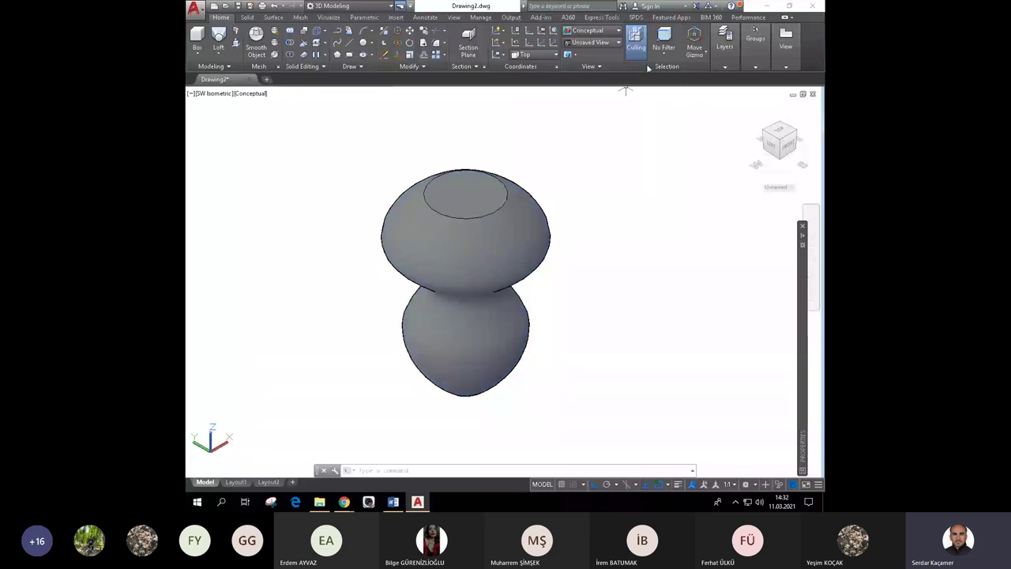
{"action": "left_click", "coordinate": [602, 32]}
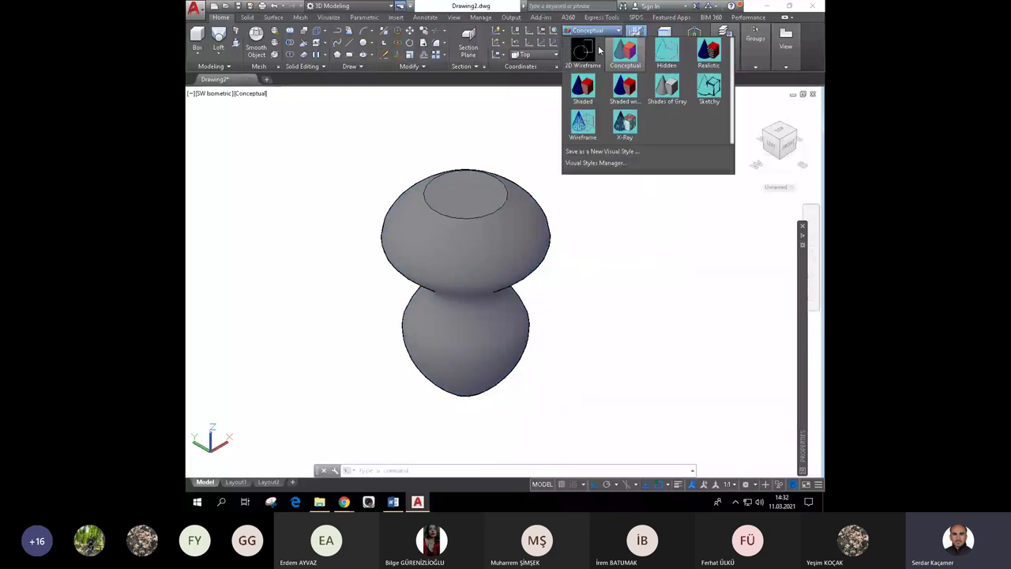
{"action": "left_click", "coordinate": [583, 52]}
{"action": "left_click", "coordinate": [215, 94]}
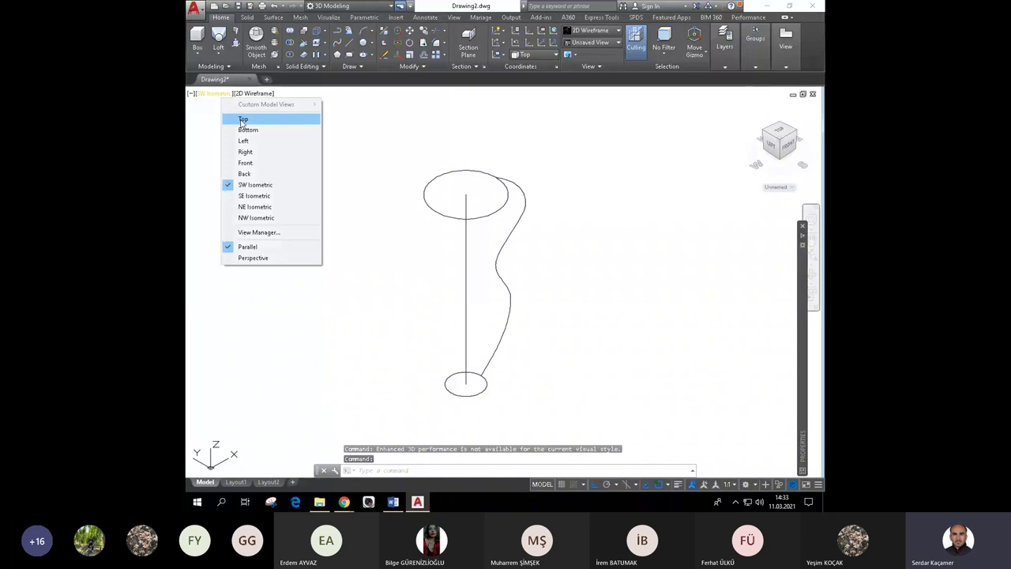
Switch to the Top view, briefly orbit the leg in 3D, then return to Top.
{"action": "left_click", "coordinate": [242, 120]}
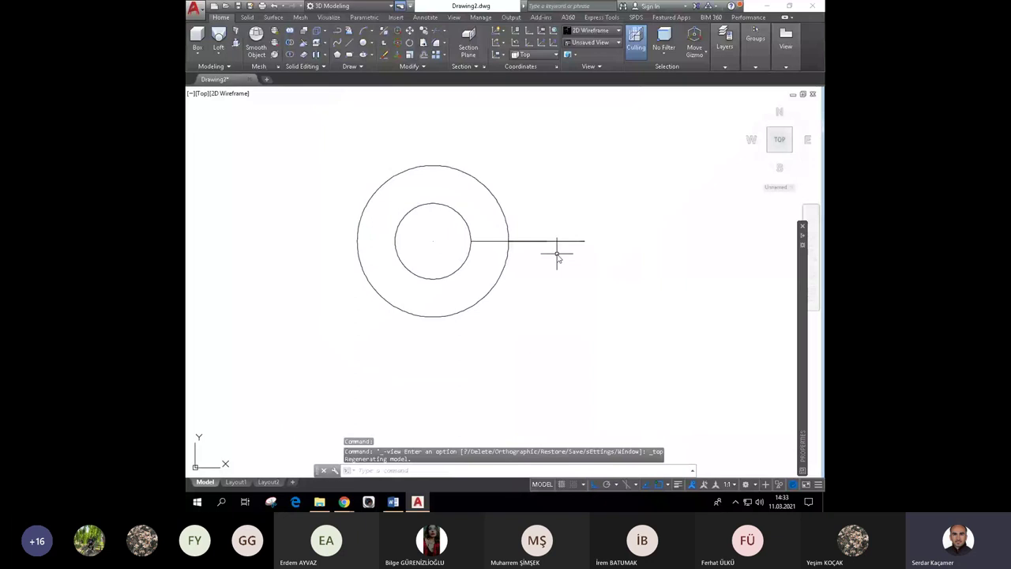
{"action": "scroll", "coordinate": [489, 241], "scroll_direction": "down", "scroll_amount": 2}
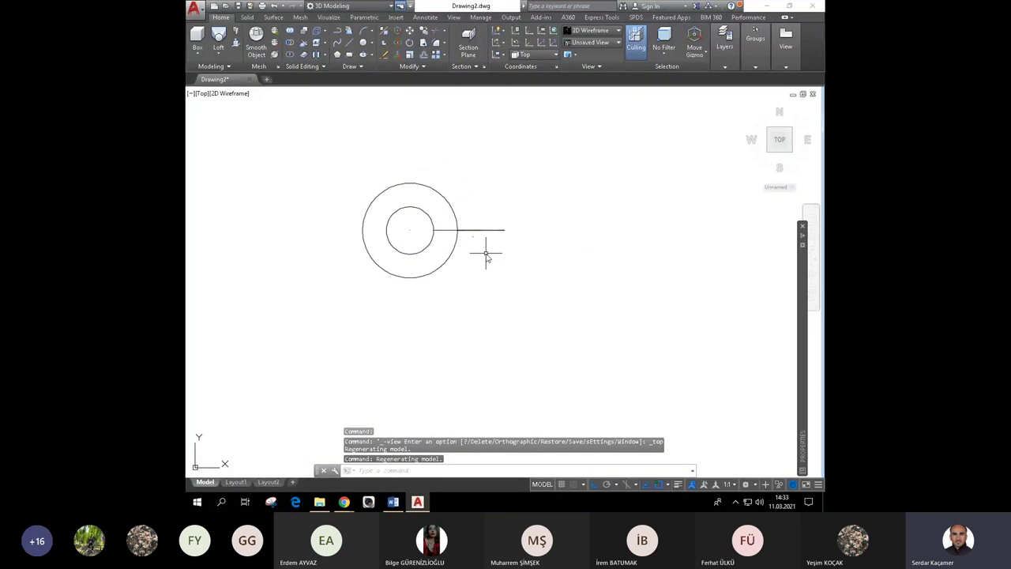
{"action": "type", "text": "orbit"}
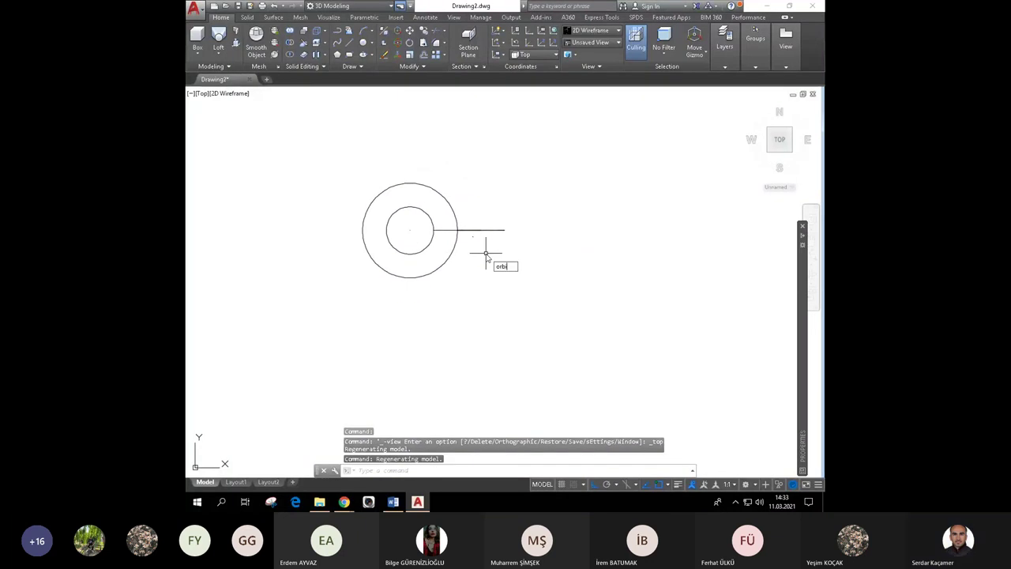
{"action": "key", "text": "Return"}
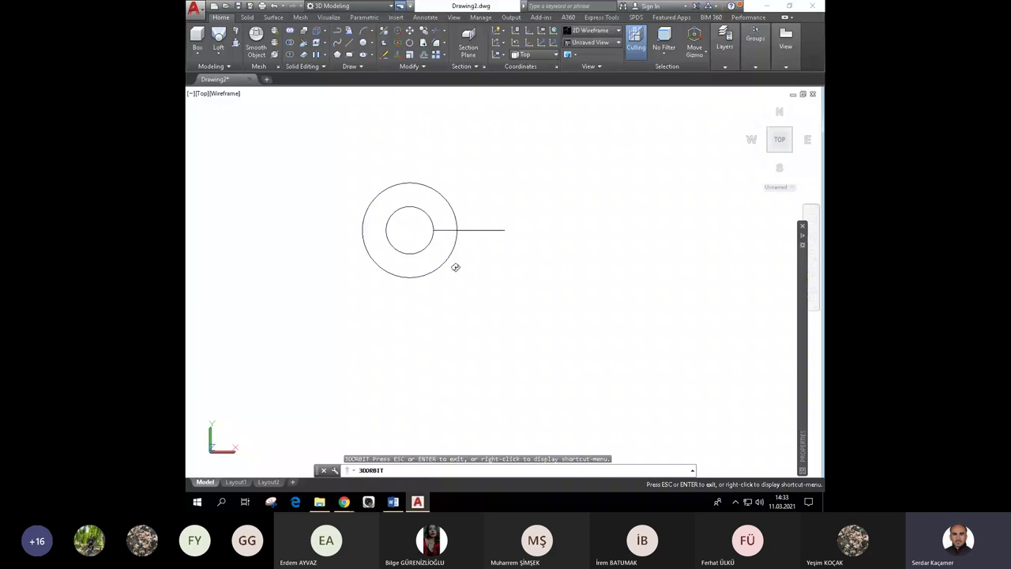
{"action": "left_click_drag", "start_coordinate": [455, 266], "coordinate": [452, 203]}
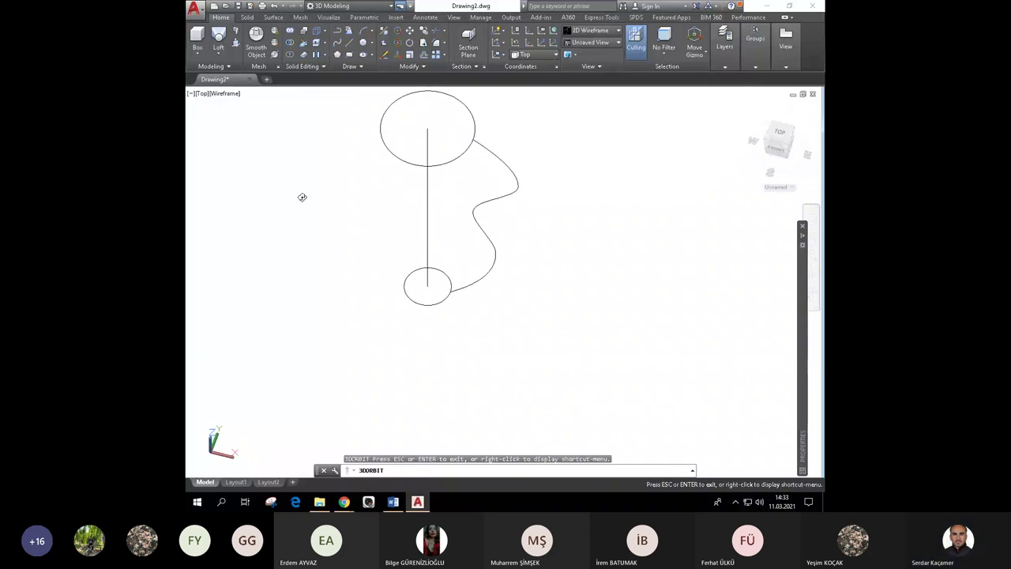
{"action": "key", "text": "Escape"}
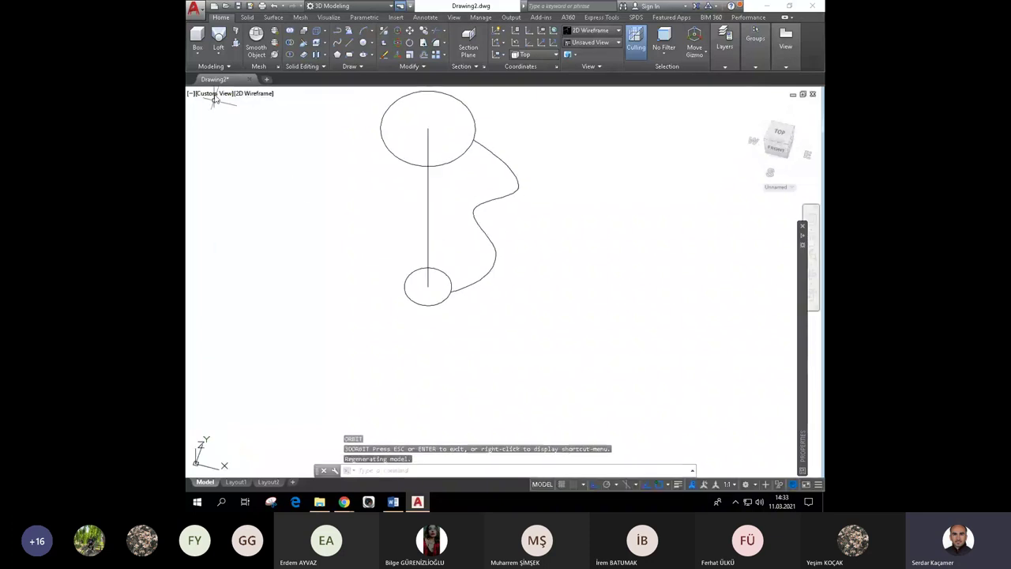
{"action": "left_click", "coordinate": [211, 94]}
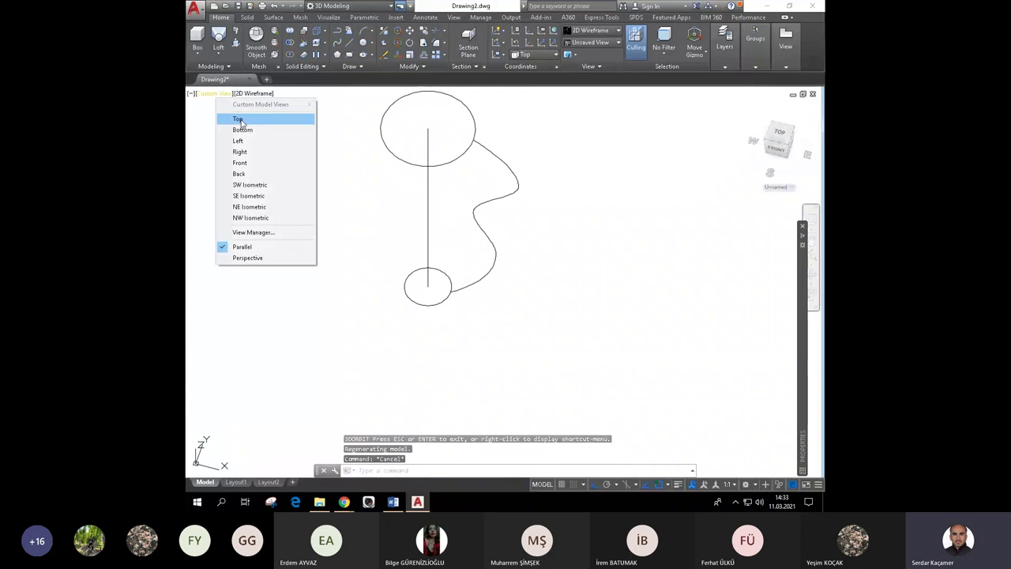
{"action": "left_click", "coordinate": [239, 120]}
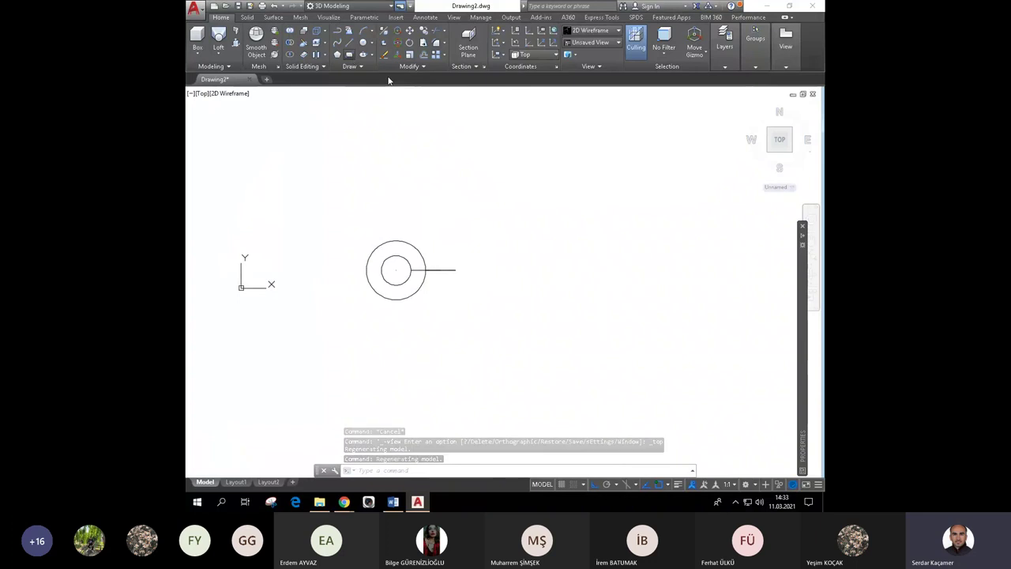
Start an 8 by 8 rectangle beside the circles, then cancel it.
{"action": "type", "text": "rec"}
{"action": "key", "text": "Return"}
{"action": "left_click", "coordinate": [497, 269]}
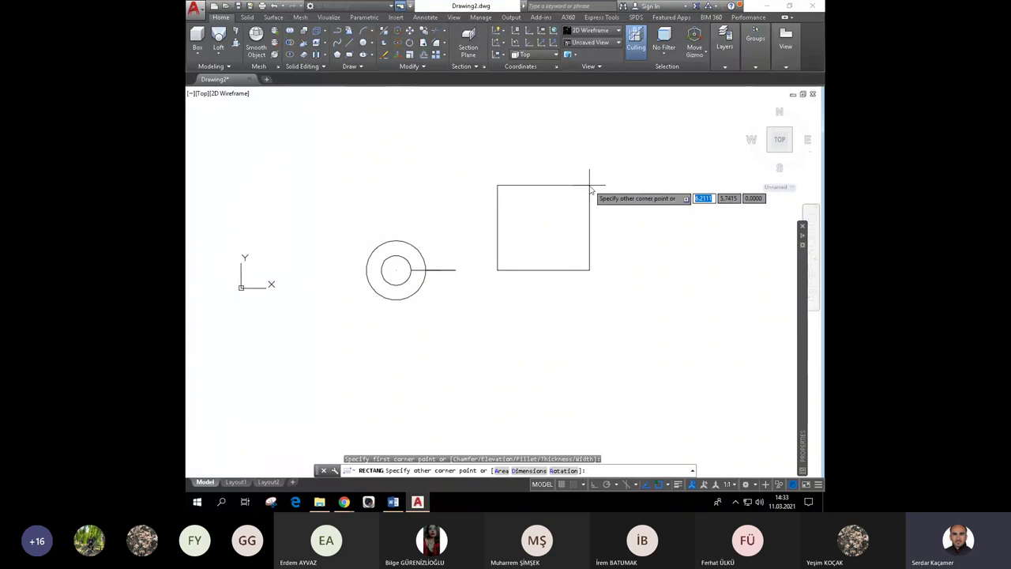
{"action": "type", "text": "8"}
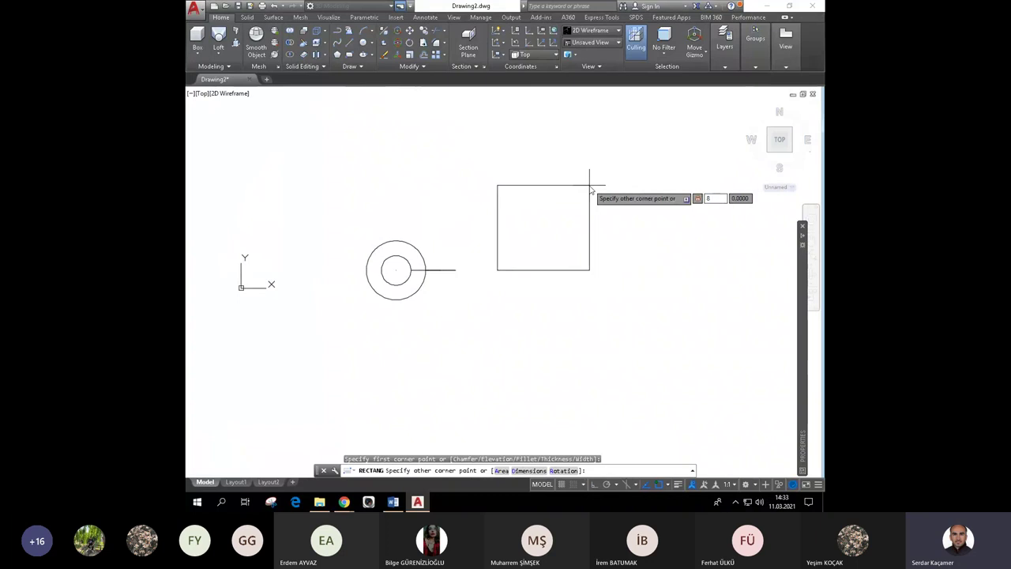
{"action": "key", "text": "Tab"}
{"action": "type", "text": "8"}
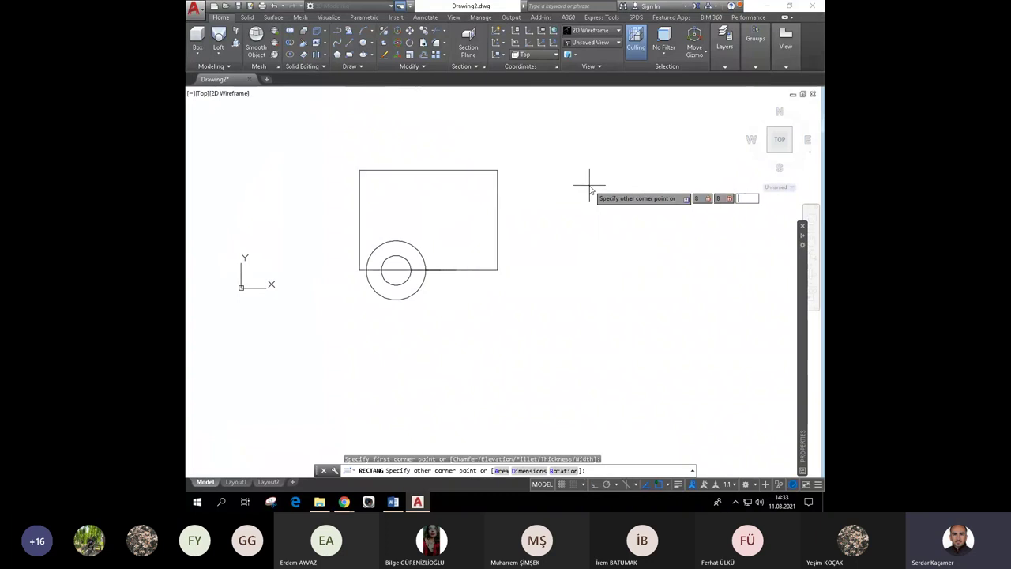
{"action": "key", "text": "Tab"}
{"action": "key", "text": "Escape"}
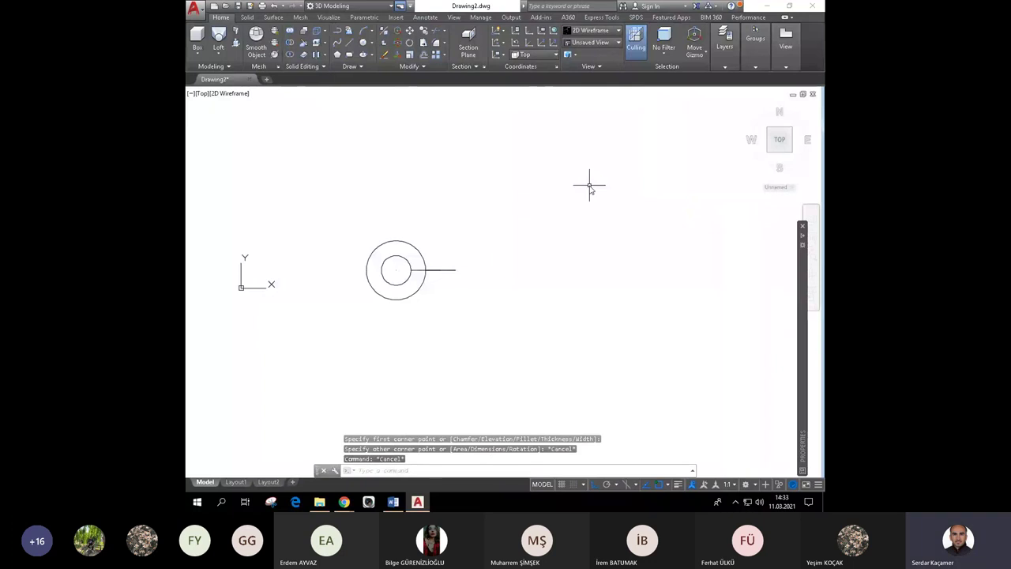
Draw a 6 by 6 square (@6,6) right of the circles and check the Word lesson page.
{"action": "key", "text": "Return"}
{"action": "left_click", "coordinate": [580, 270]}
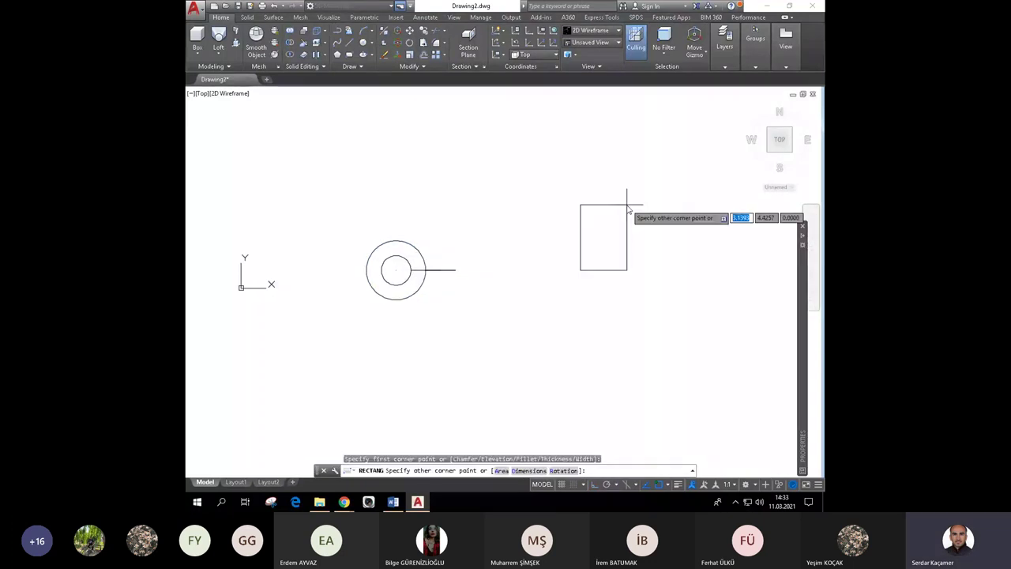
{"action": "type", "text": "@6,6"}
{"action": "key", "text": "Return"}
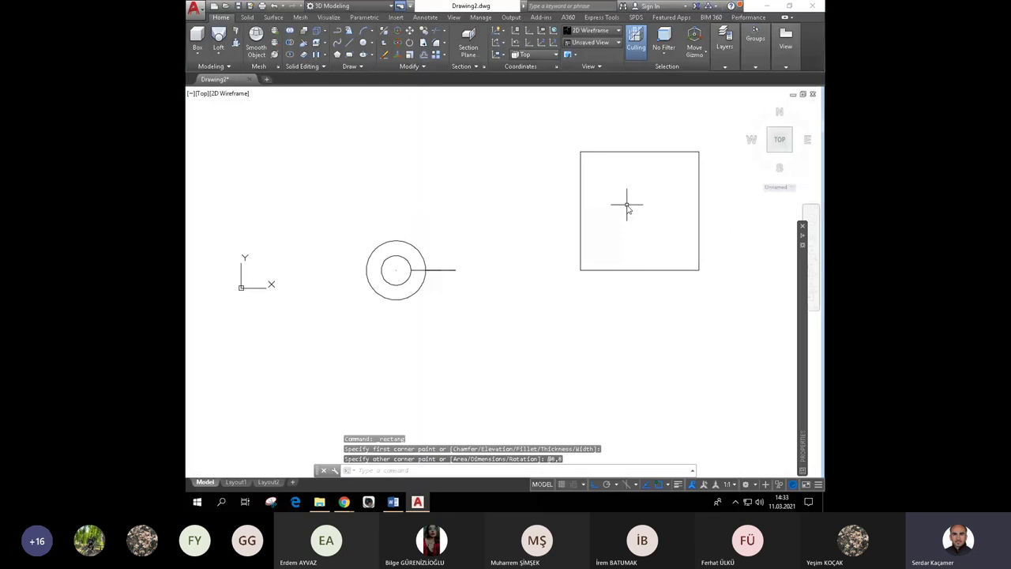
{"action": "key", "text": "alt+Tab"}
{"action": "scroll", "coordinate": [529, 274], "scroll_direction": "down", "scroll_amount": 5}
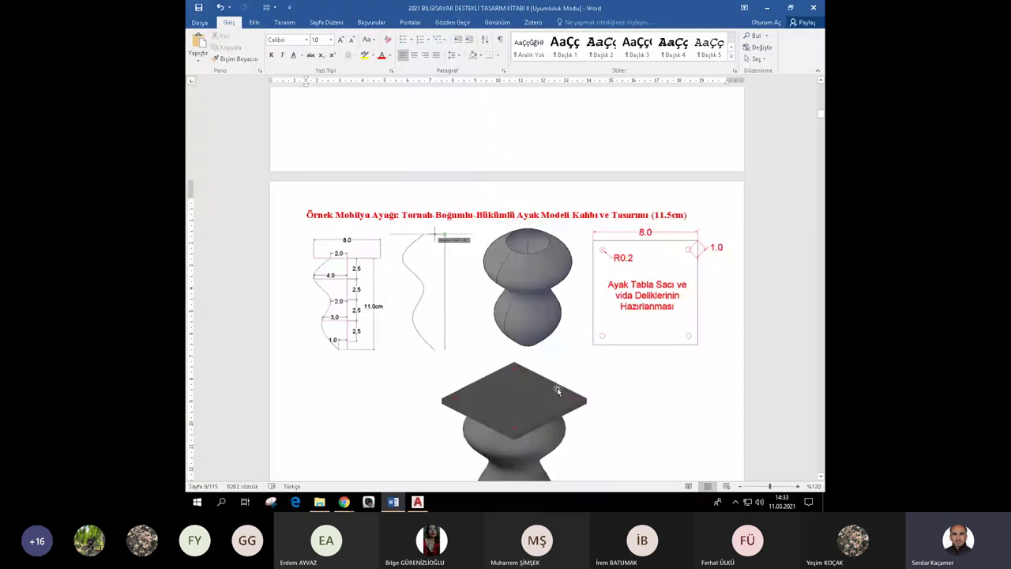
Pan the square toward the centre of the view, then bring up the new-object colour choices.
{"action": "left_click", "coordinate": [417, 502]}
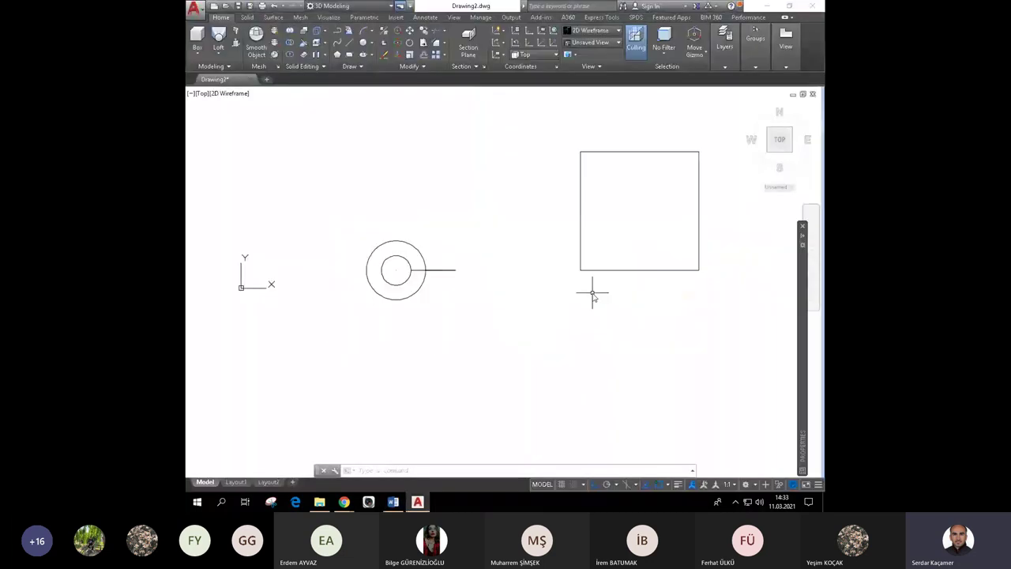
{"action": "middle_click_drag", "start_coordinate": [592, 294], "coordinate": [469, 324]}
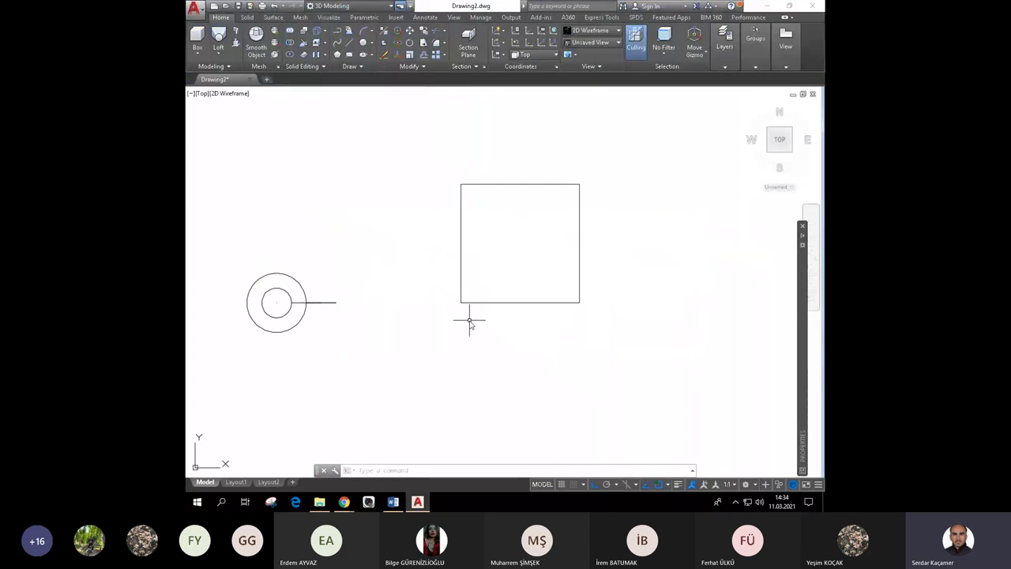
{"action": "key", "text": "alt+Tab"}
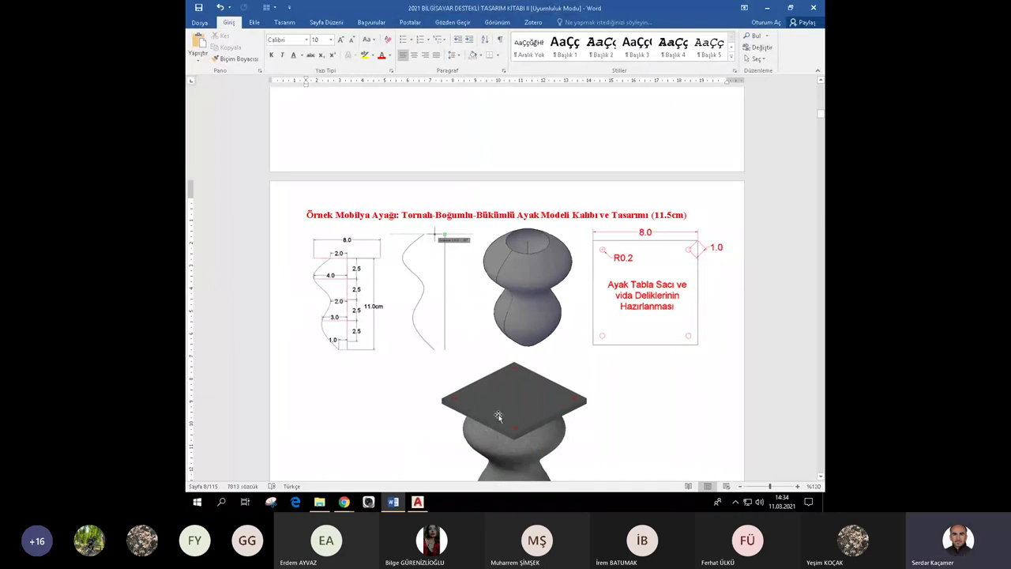
{"action": "left_click", "coordinate": [417, 501]}
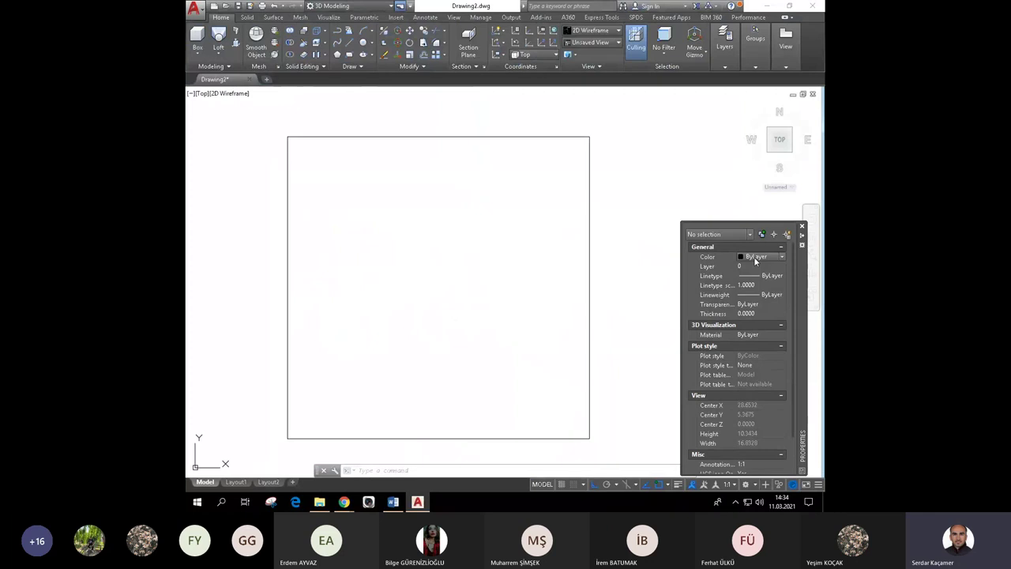
{"action": "left_click", "coordinate": [755, 256]}
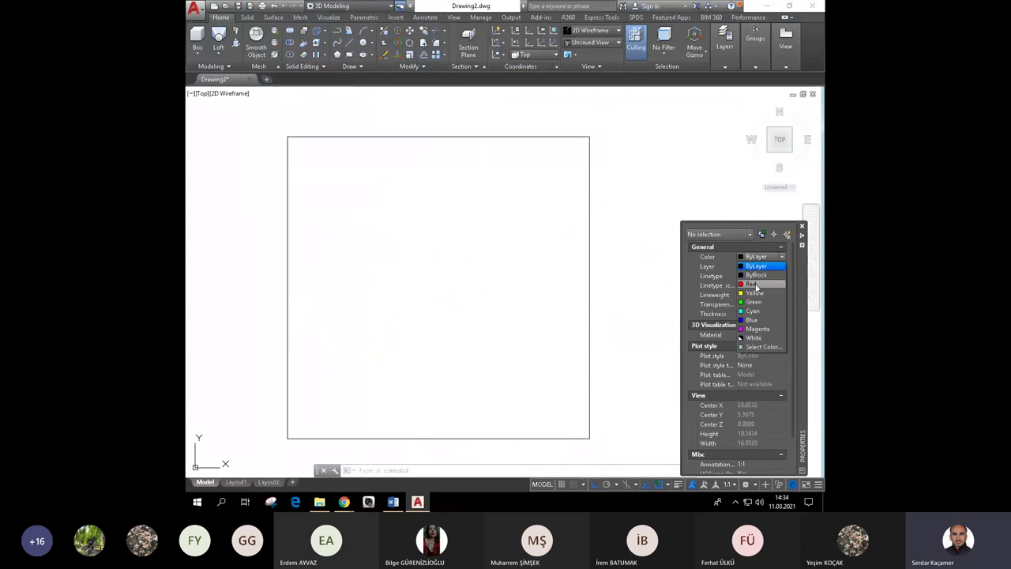
Set new objects to Red and draw a 1-unit diagonal line from the square's top-right corner.
{"action": "left_click", "coordinate": [754, 284]}
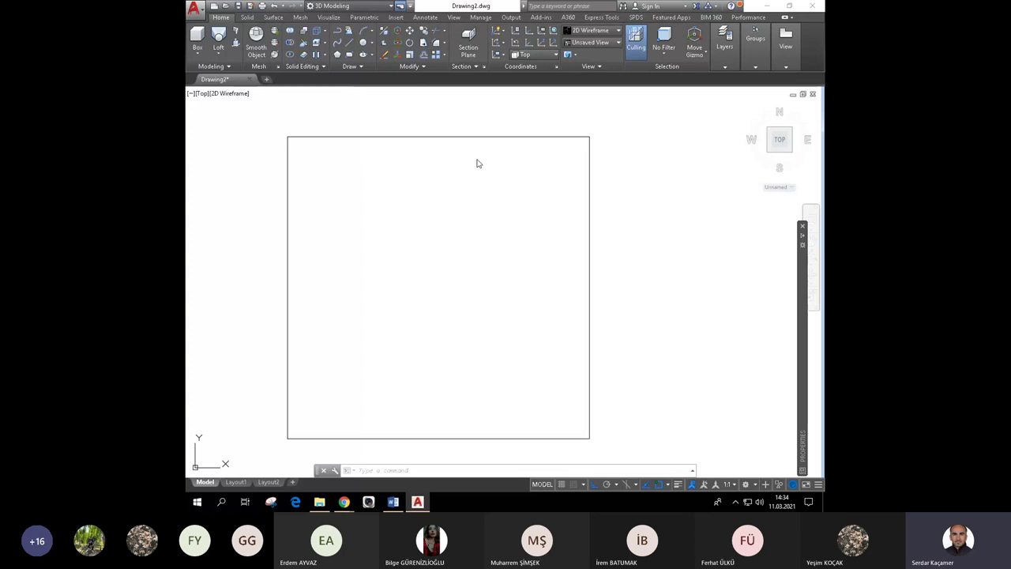
{"action": "type", "text": "l"}
{"action": "key", "text": "Return"}
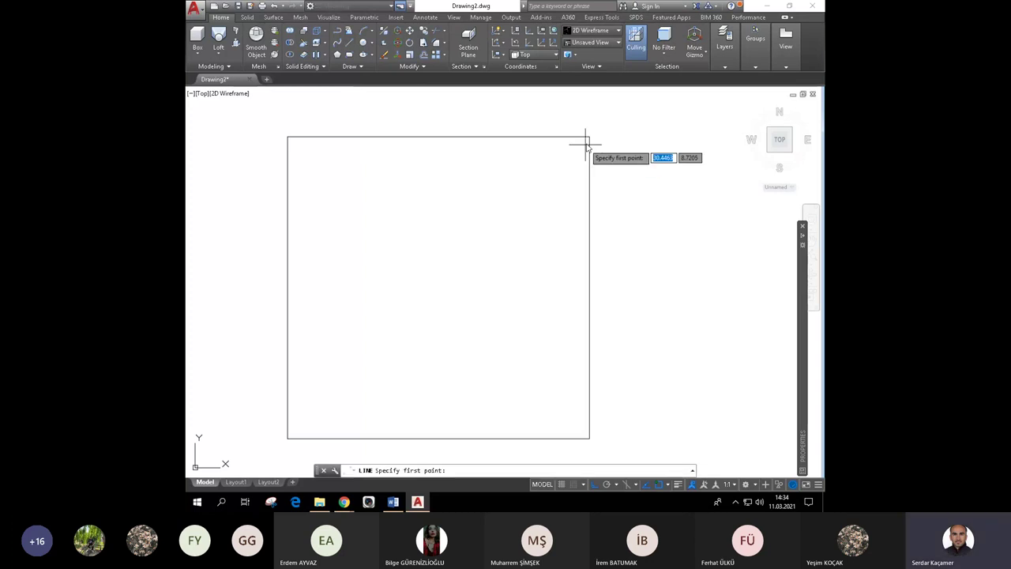
{"action": "left_click", "coordinate": [588, 138]}
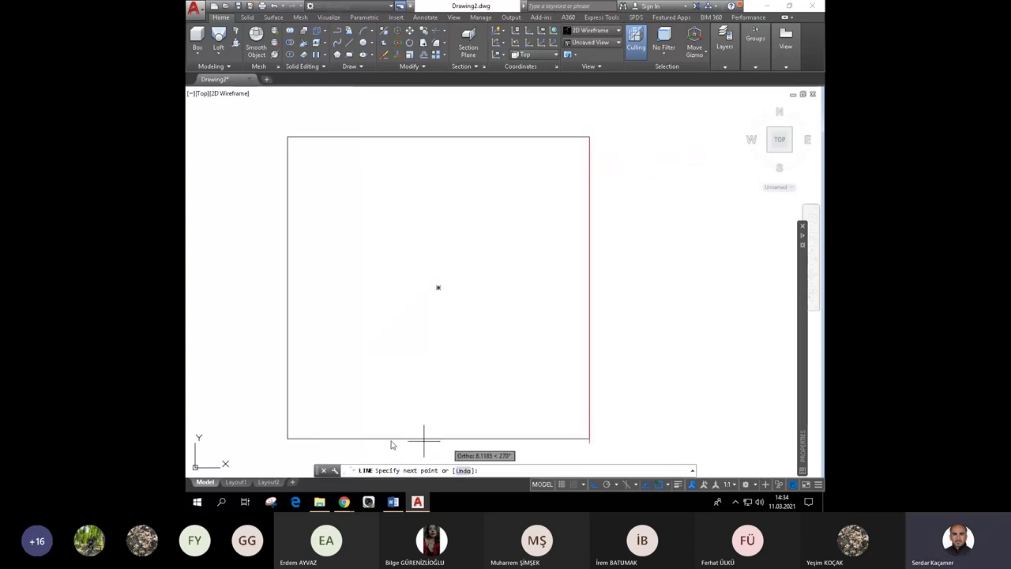
{"action": "left_click", "coordinate": [593, 483]}
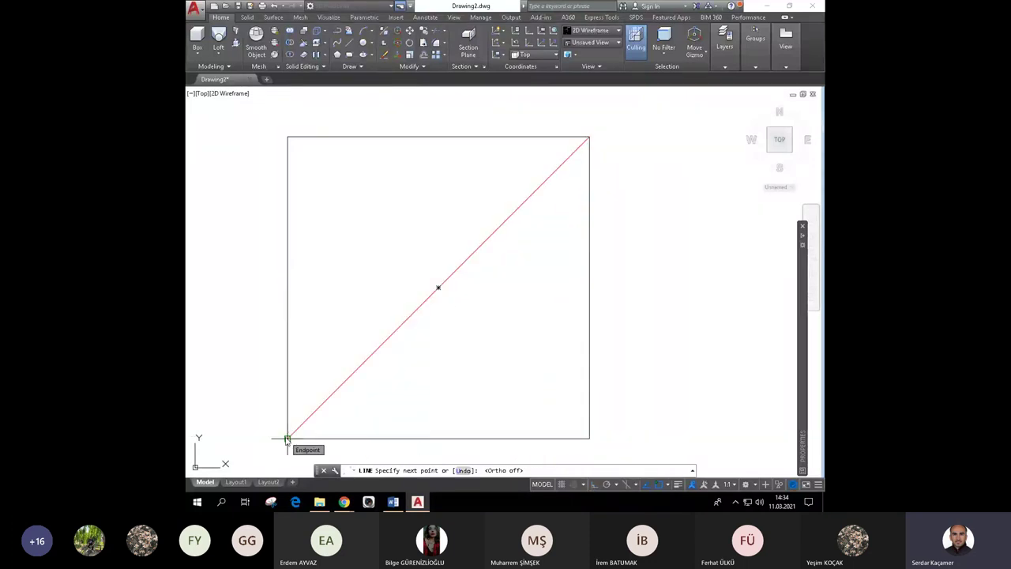
{"action": "type", "text": "10.3135"}
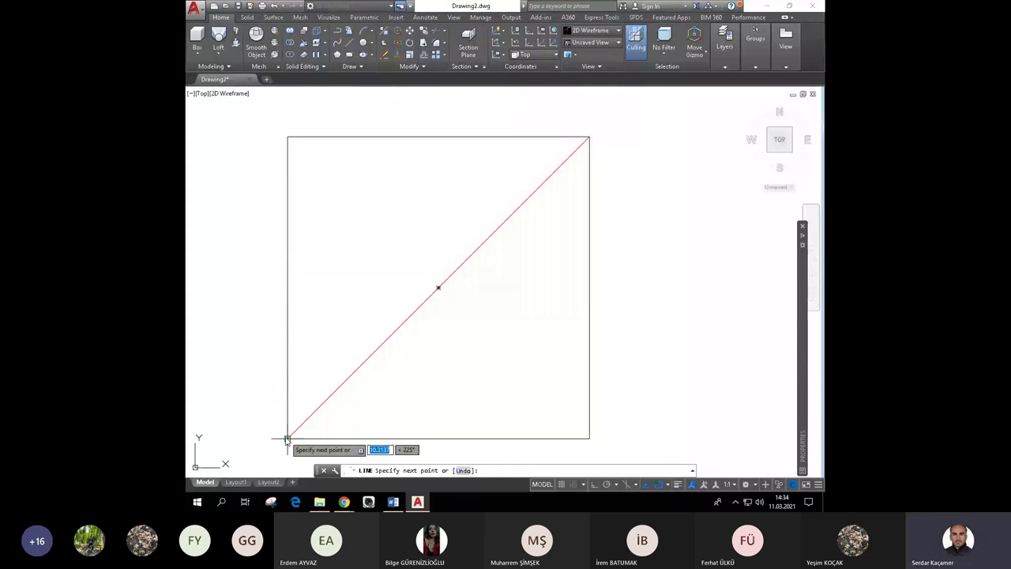
{"action": "key", "text": "Escape"}
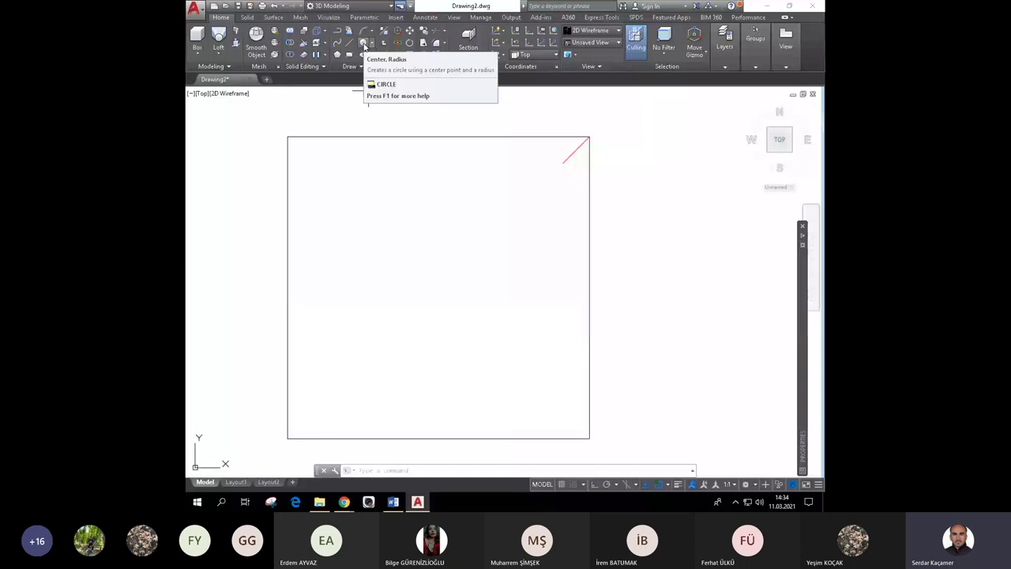
Draw a 0.2-radius hole circle centred at the red line's inner end and select it.
{"action": "left_click", "coordinate": [363, 43]}
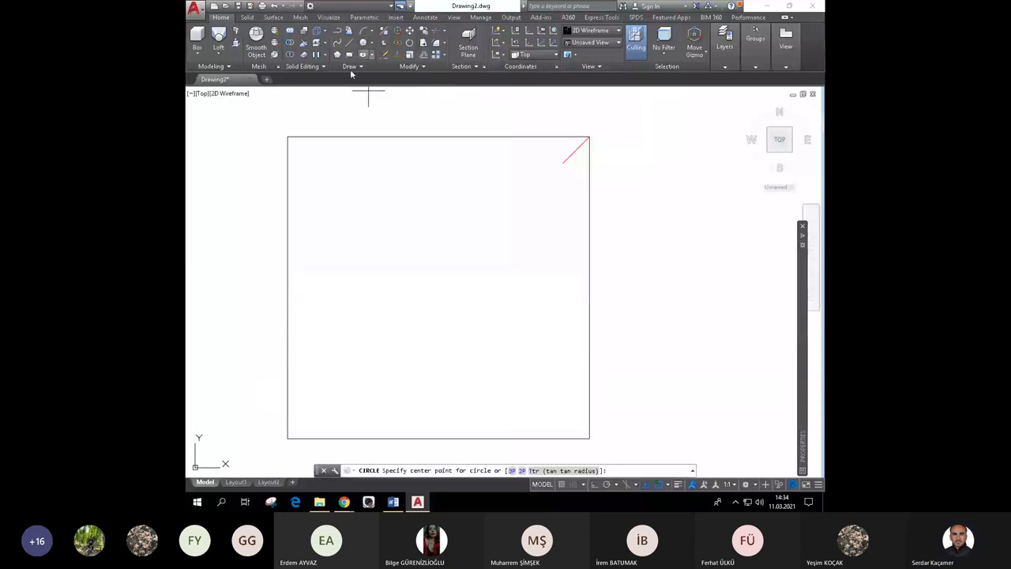
{"action": "left_click", "coordinate": [563, 163]}
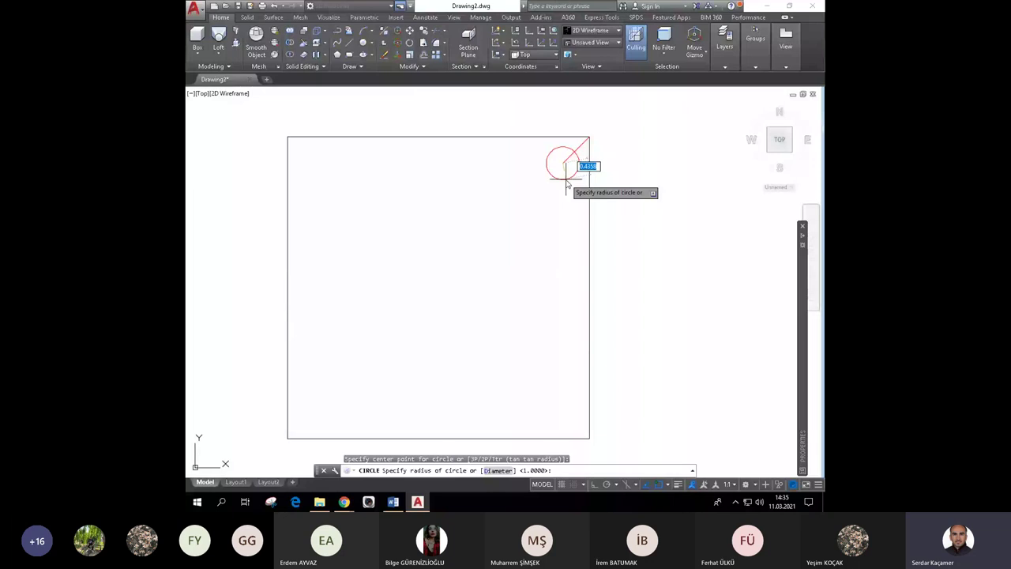
{"action": "type", "text": "0.2"}
{"action": "key", "text": "Return"}
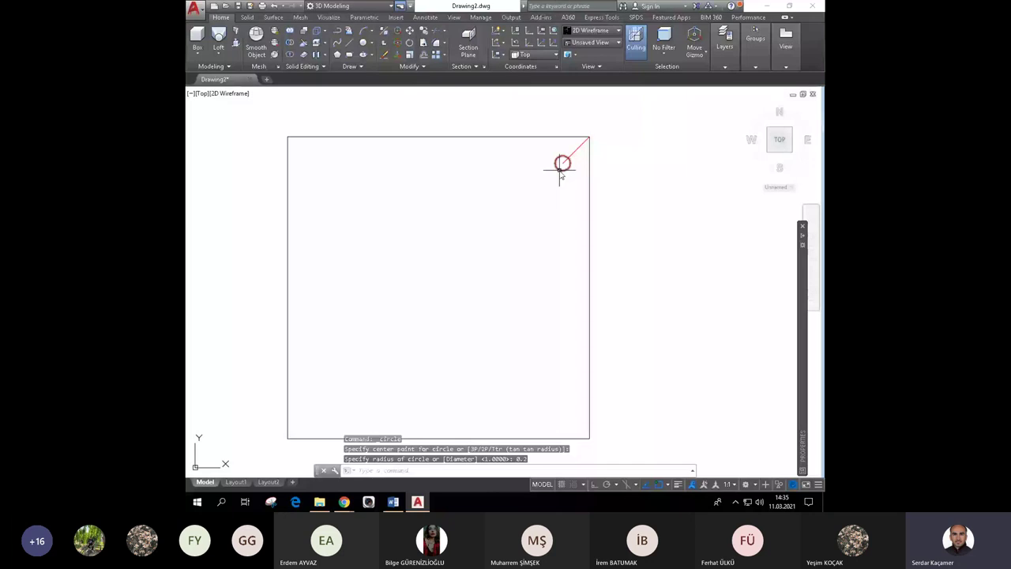
{"action": "left_click", "coordinate": [560, 170]}
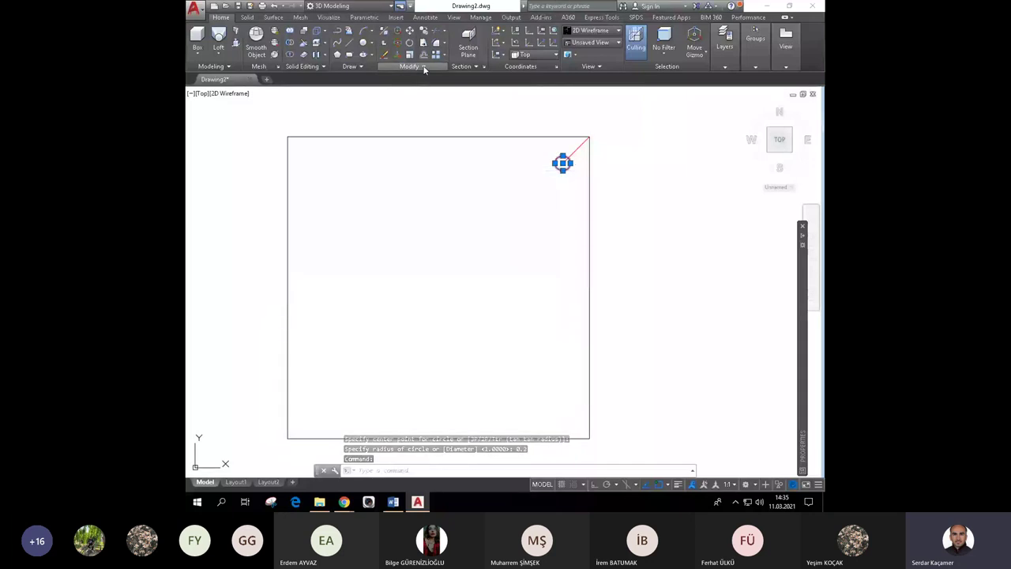
Mirror the hole circle across the top edge midpoint to the top-left corner.
{"action": "left_click", "coordinate": [424, 66]}
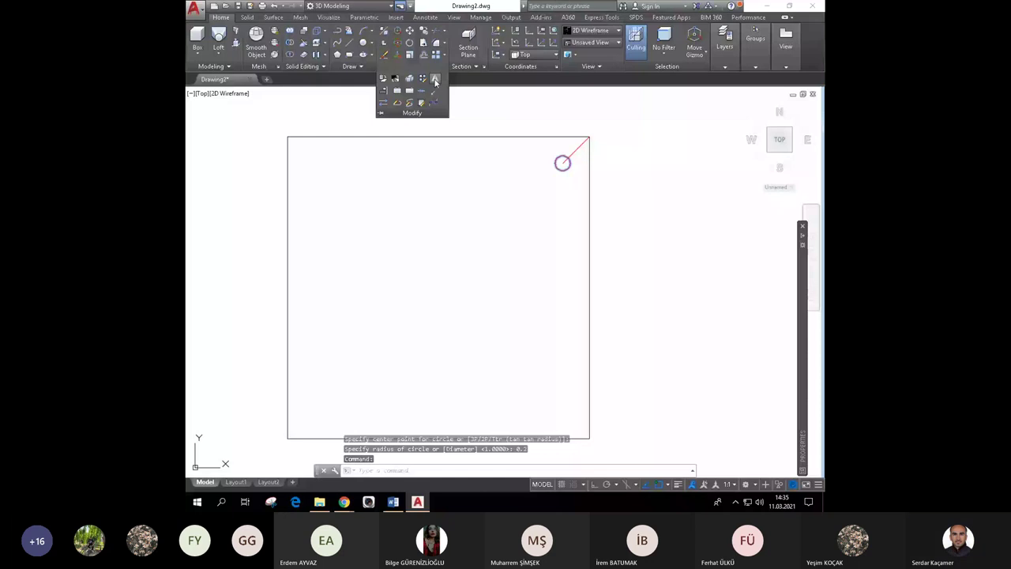
{"action": "left_click", "coordinate": [433, 102]}
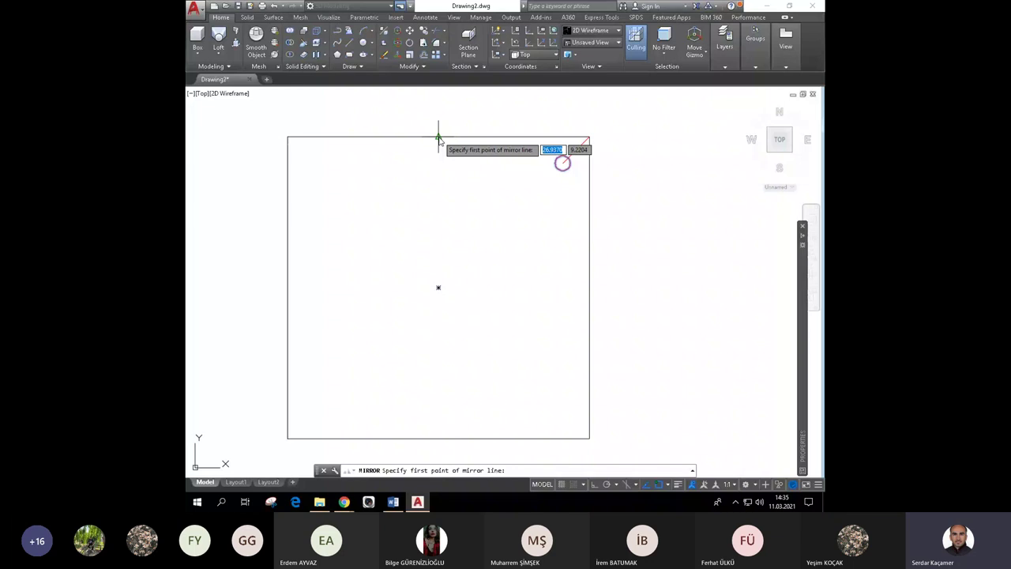
{"action": "left_click", "coordinate": [439, 140]}
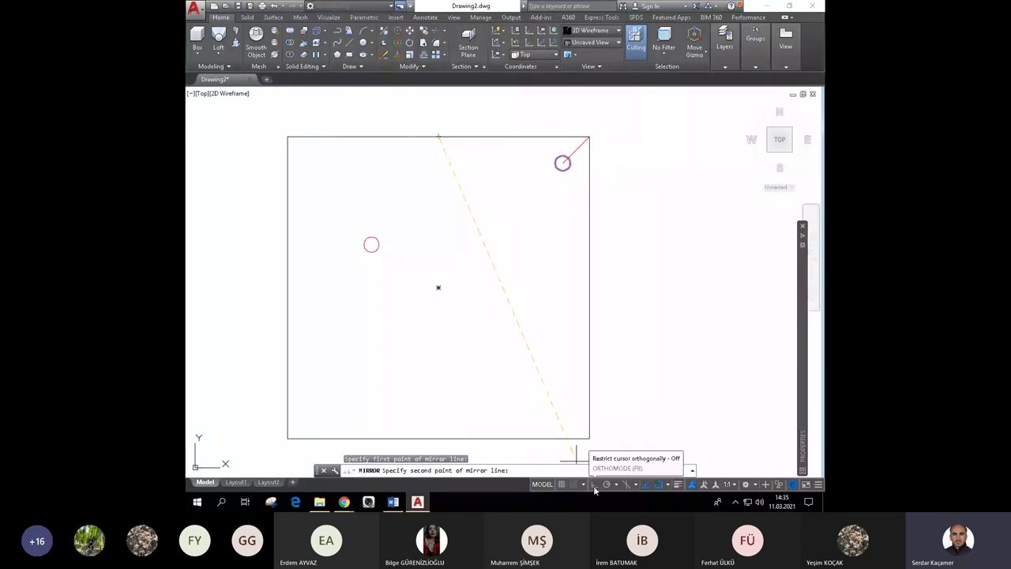
{"action": "key", "text": "F8"}
{"action": "left_click", "coordinate": [365, 252]}
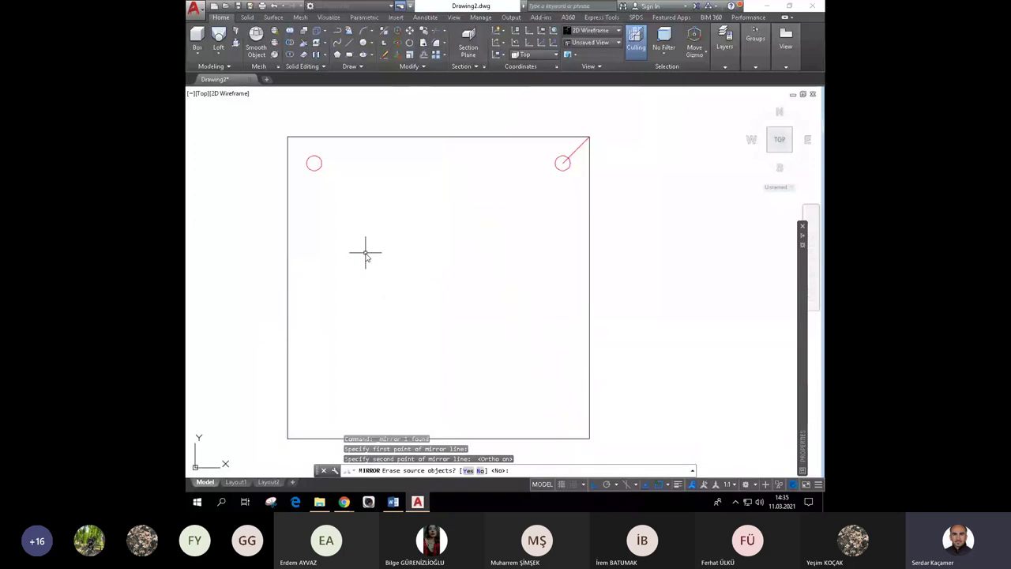
{"action": "key", "text": "Return"}
{"action": "key", "text": "Return"}
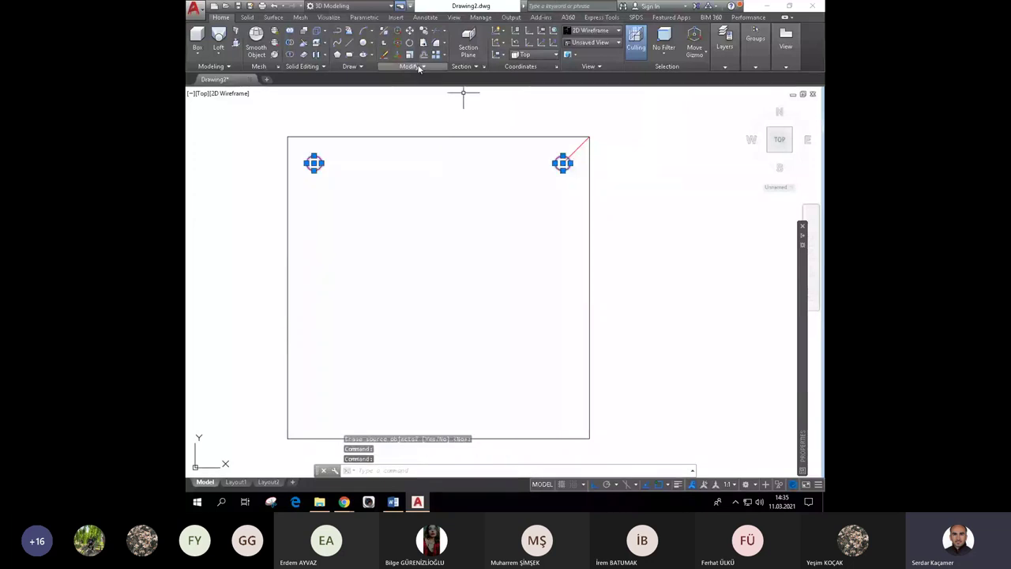
Mirror both top circles across the right edge midpoint and delete the red diagonal guide line.
{"action": "left_click", "coordinate": [420, 67]}
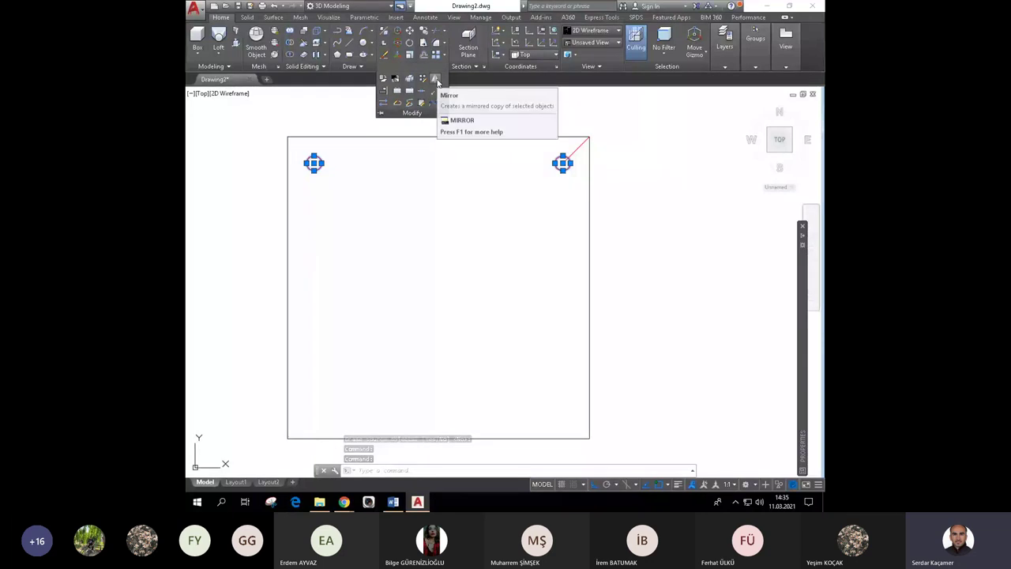
{"action": "left_click", "coordinate": [435, 80]}
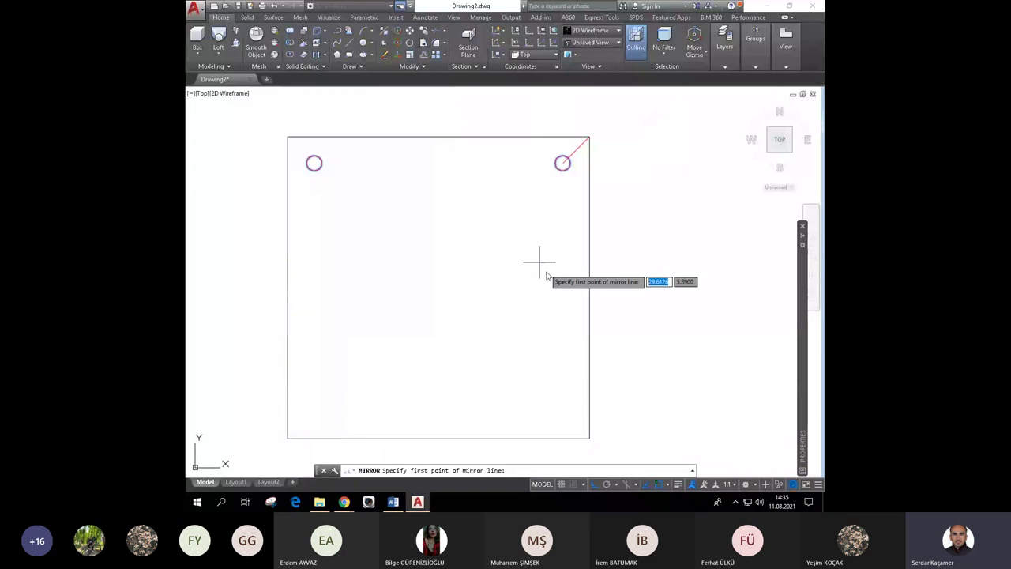
{"action": "left_click", "coordinate": [589, 287]}
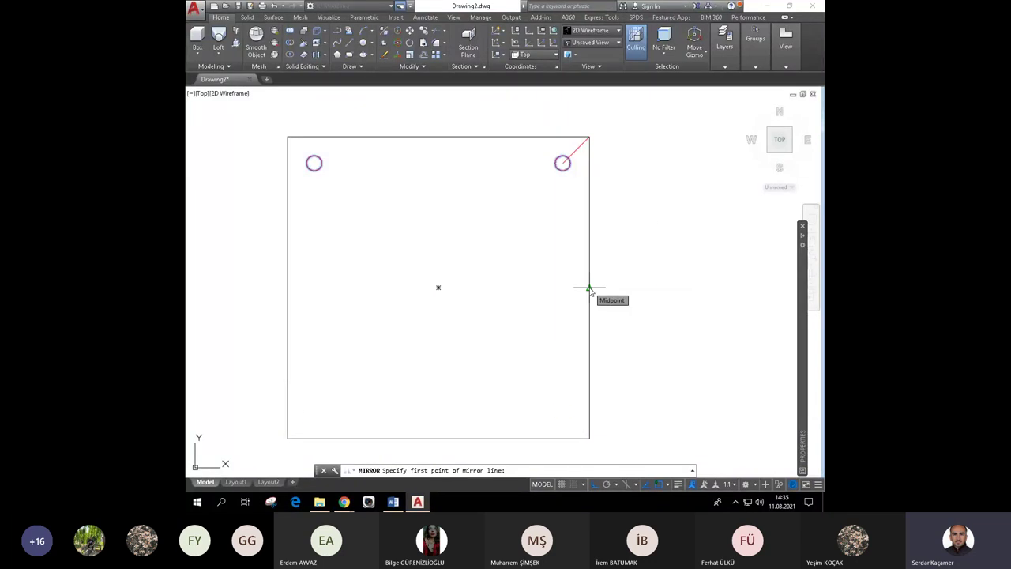
{"action": "left_click", "coordinate": [655, 243]}
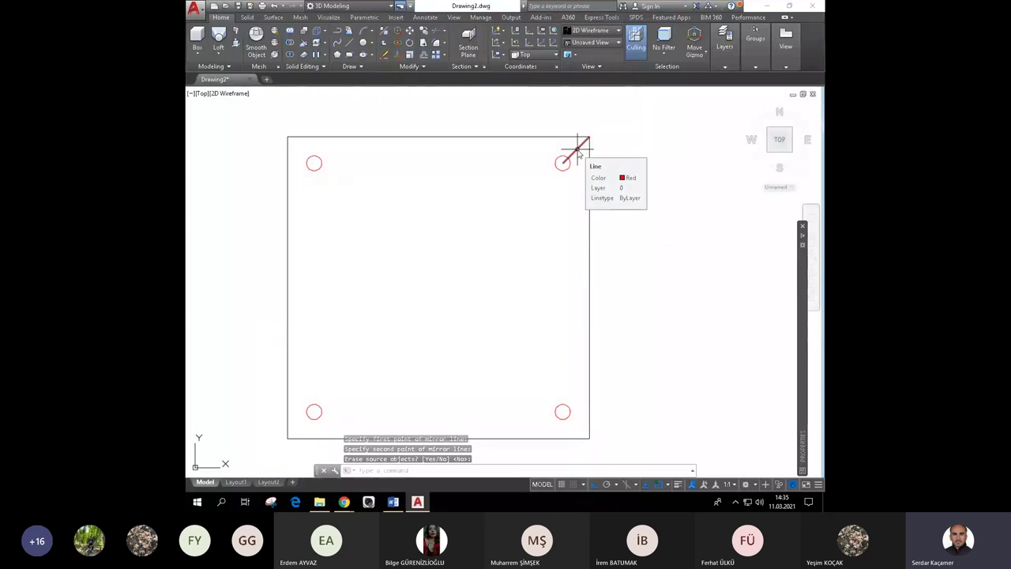
{"action": "left_click", "coordinate": [577, 150]}
{"action": "key", "text": "Delete"}
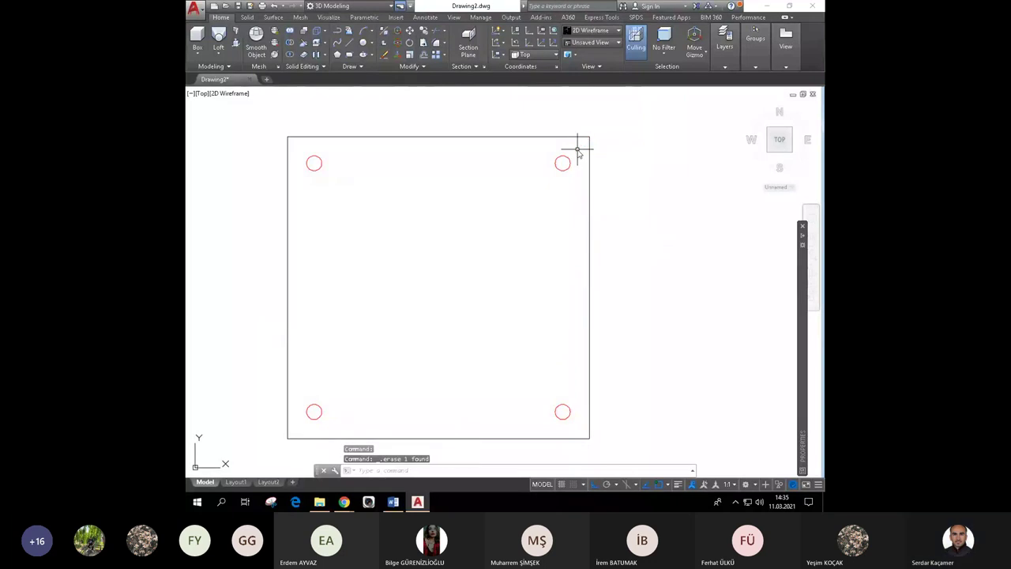
{"action": "left_click", "coordinate": [214, 94]}
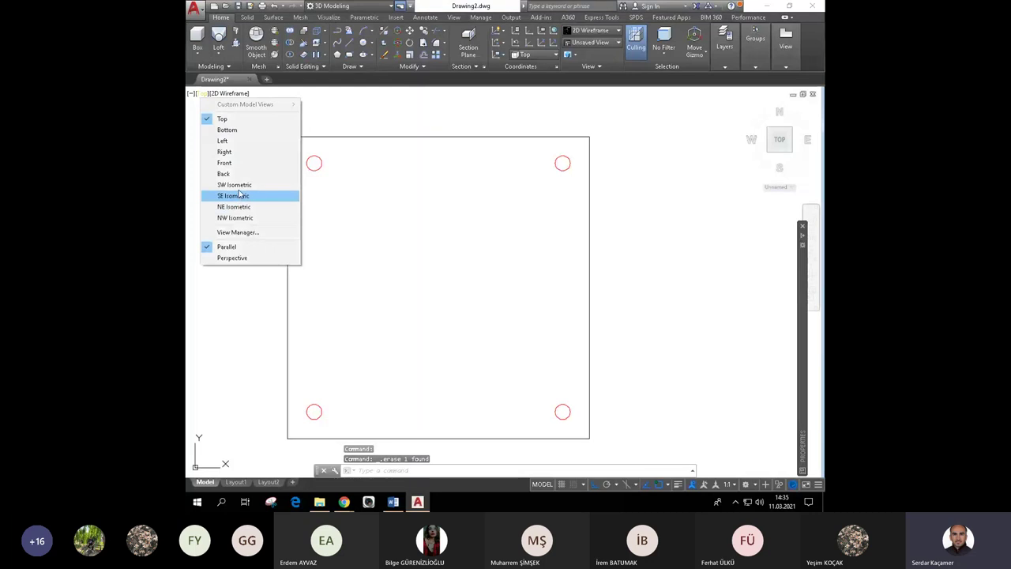
Show the plate in SW Isometric view, then start and cancel Presspull.
{"action": "left_click", "coordinate": [239, 189]}
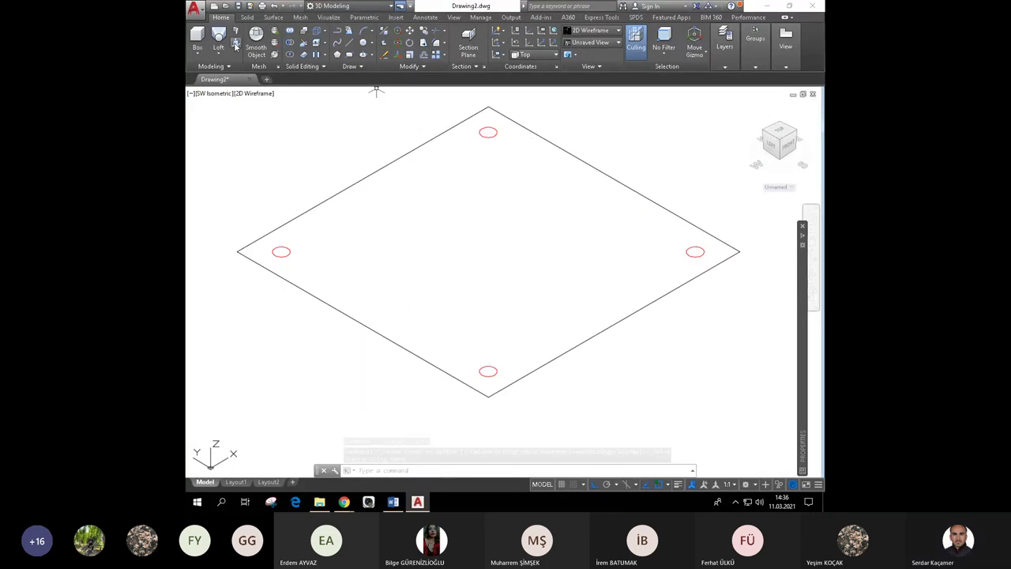
{"action": "left_click", "coordinate": [235, 44]}
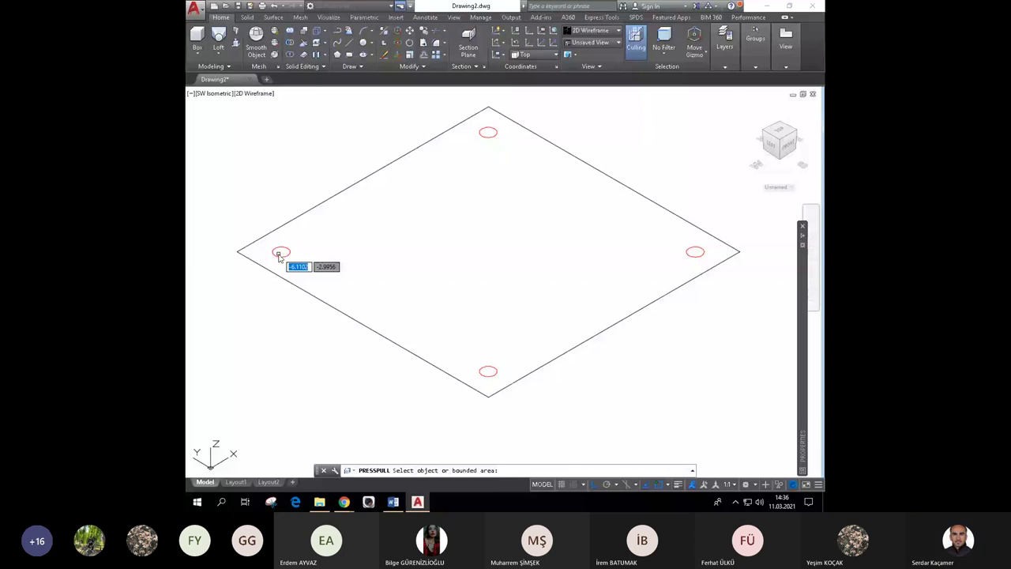
{"action": "key", "text": "Escape"}
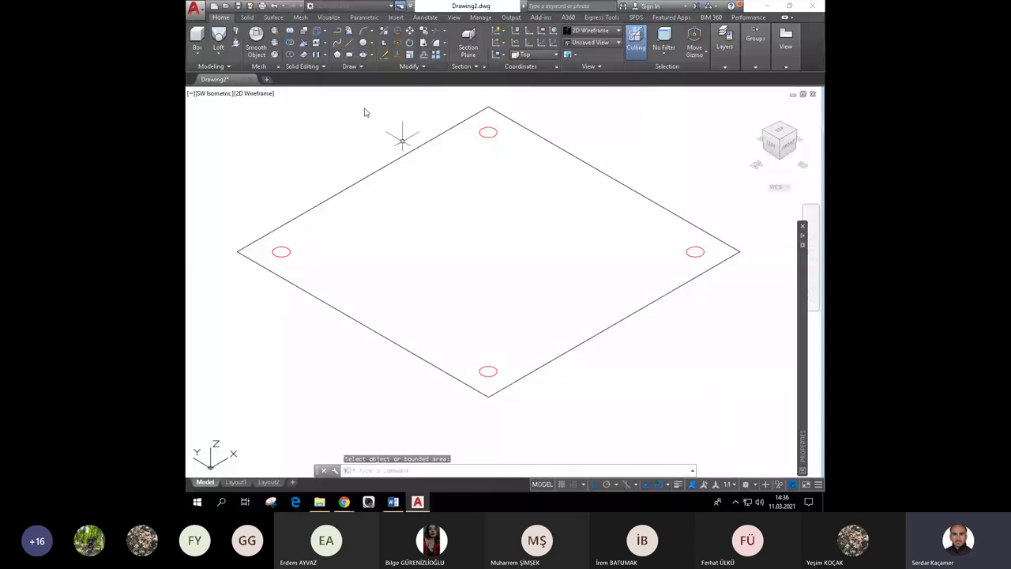
{"action": "left_click", "coordinate": [219, 53]}
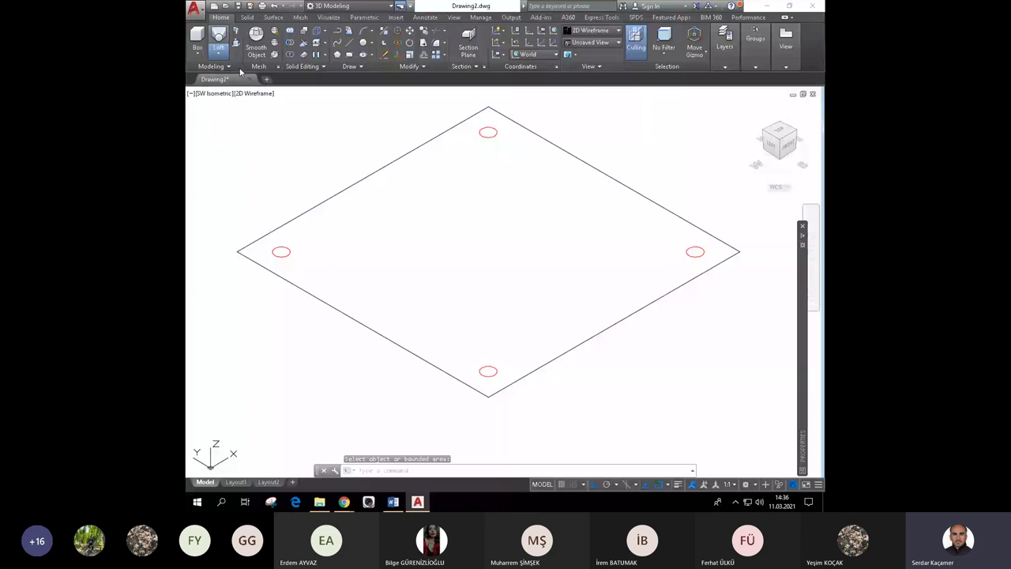
Extrude the square polyline 0.2 units with EXTRUDE to form the solid plate.
{"action": "type", "text": "ext"}
{"action": "key", "text": "Return"}
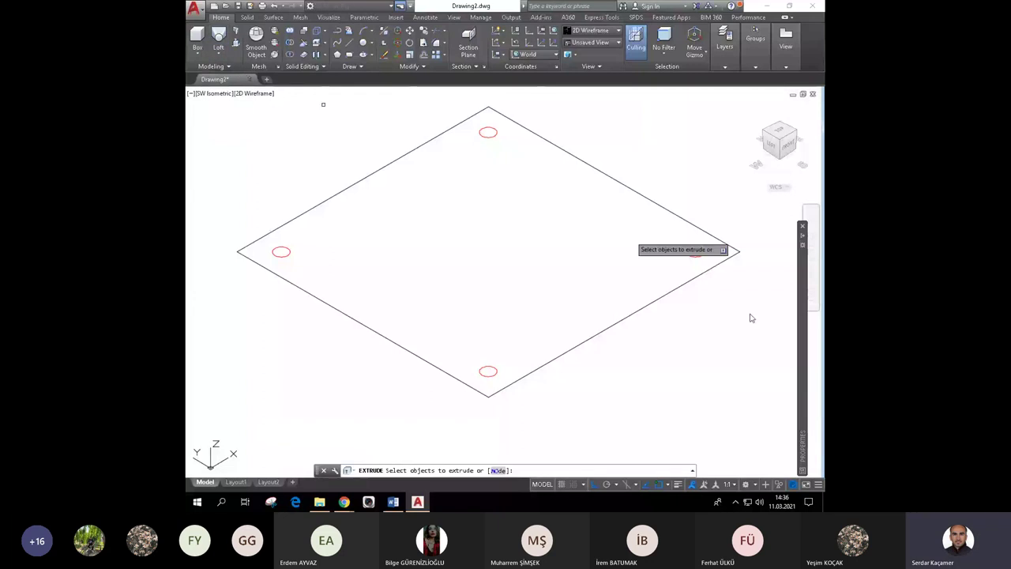
{"action": "left_click", "coordinate": [645, 309]}
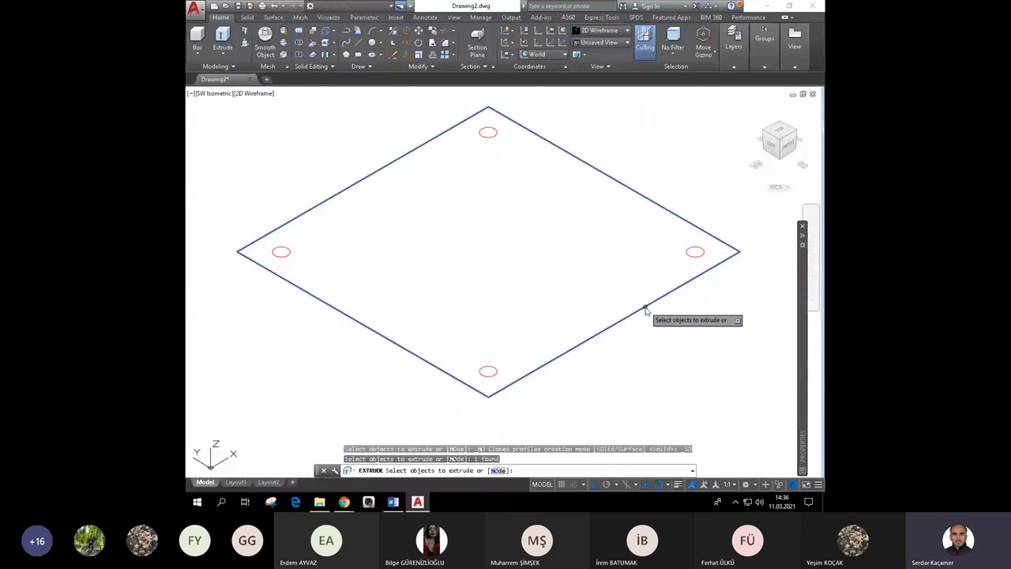
{"action": "key", "text": "Return"}
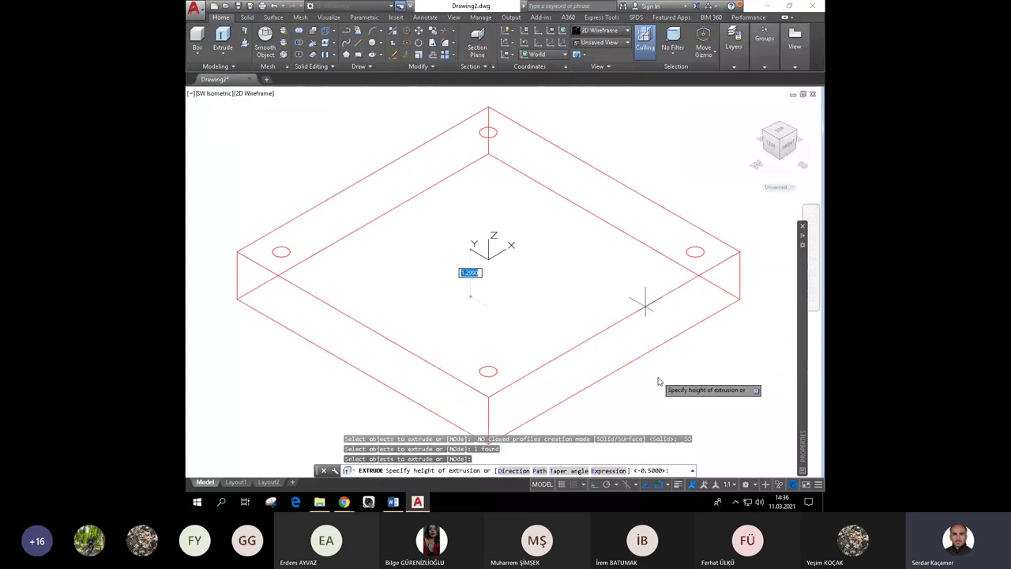
{"action": "type", "text": "0.2"}
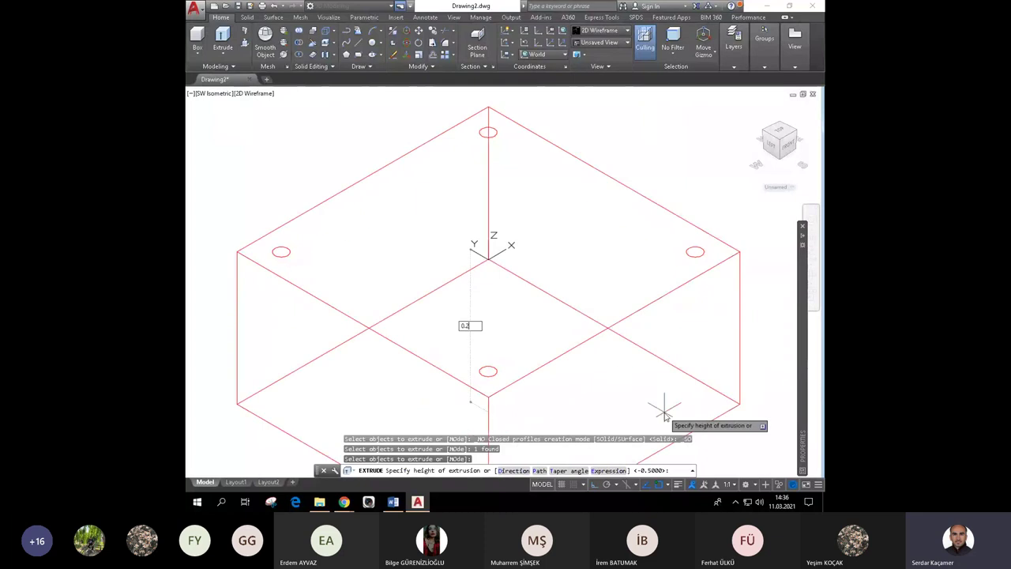
{"action": "key", "text": "Return"}
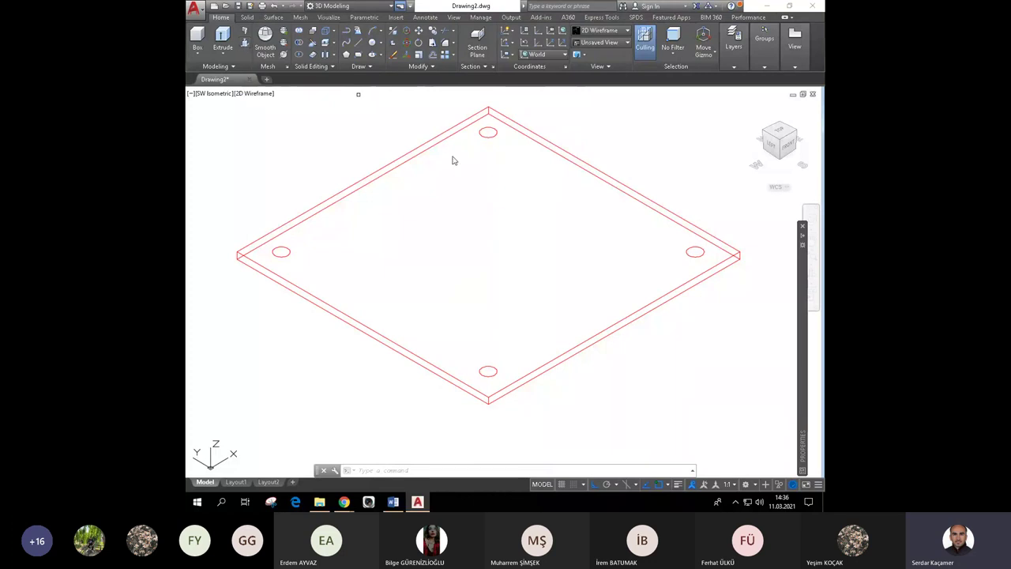
{"action": "key", "text": "ctrl+shift+e"}
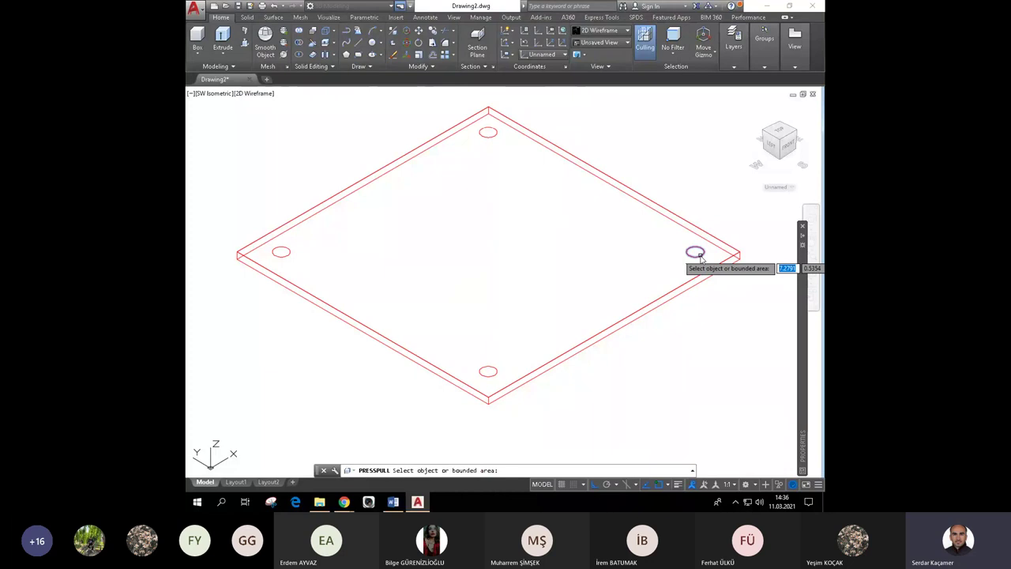
Press-pull the right, top, left and bottom corner circles 0.2 units into short cylinders.
{"action": "left_click", "coordinate": [695, 252]}
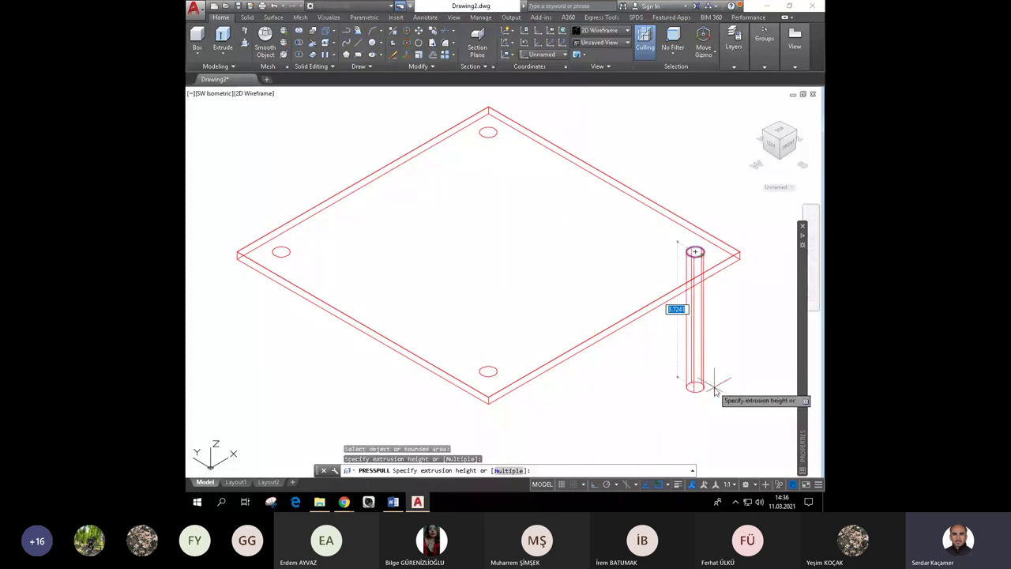
{"action": "type", "text": "0.2"}
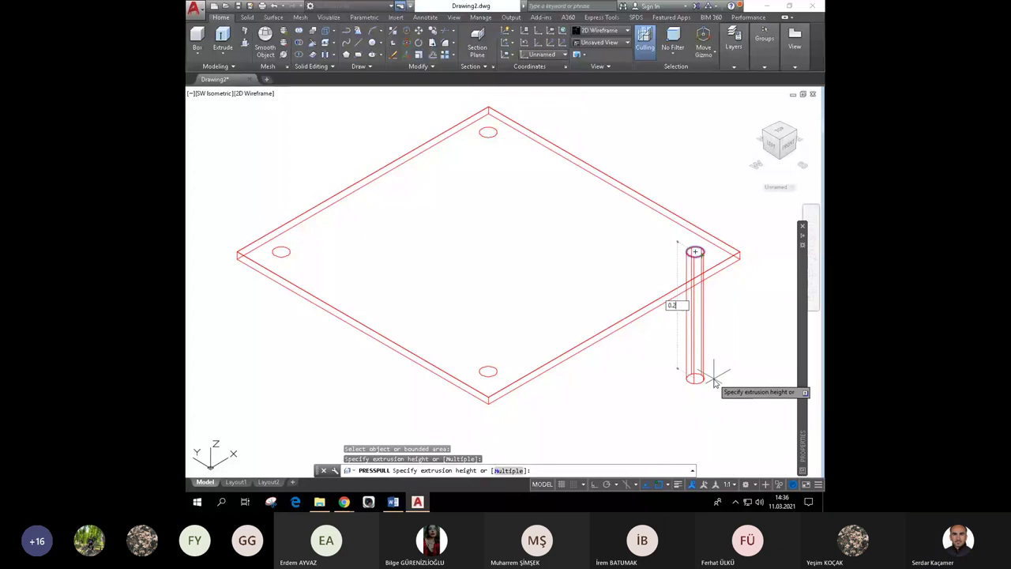
{"action": "key", "text": "Return"}
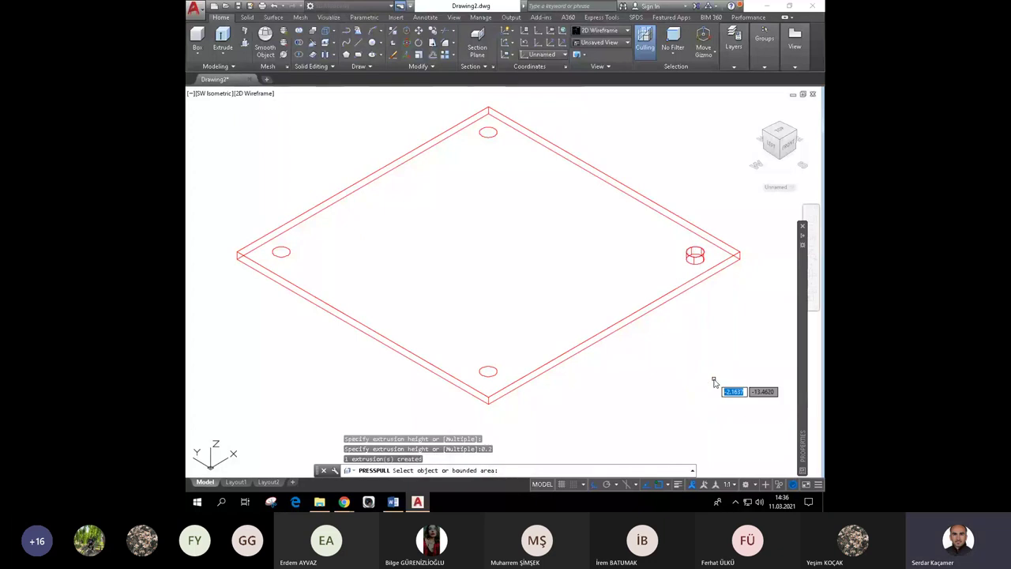
{"action": "left_click", "coordinate": [489, 133]}
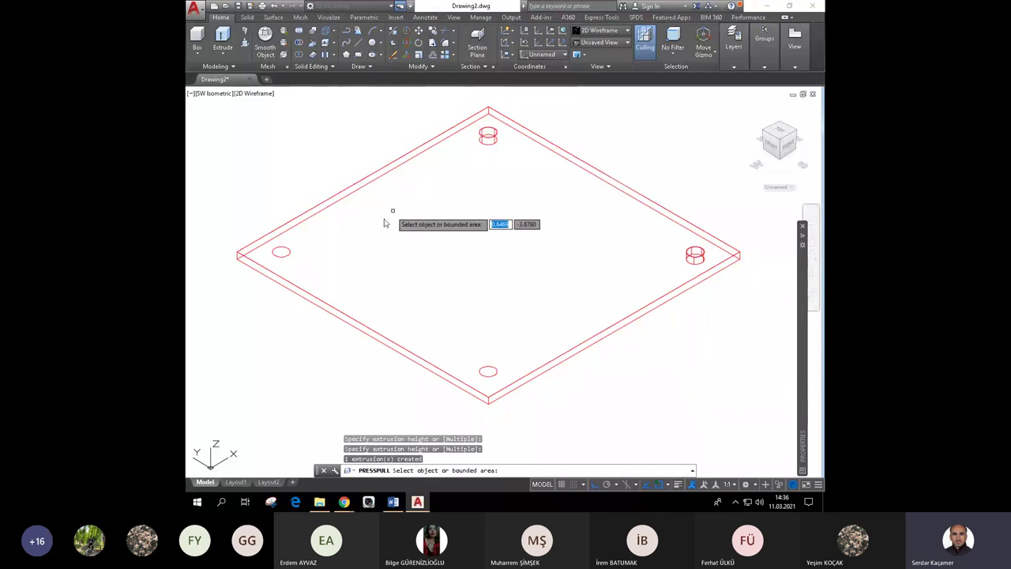
{"action": "left_click", "coordinate": [282, 254]}
{"action": "left_click", "coordinate": [282, 257]}
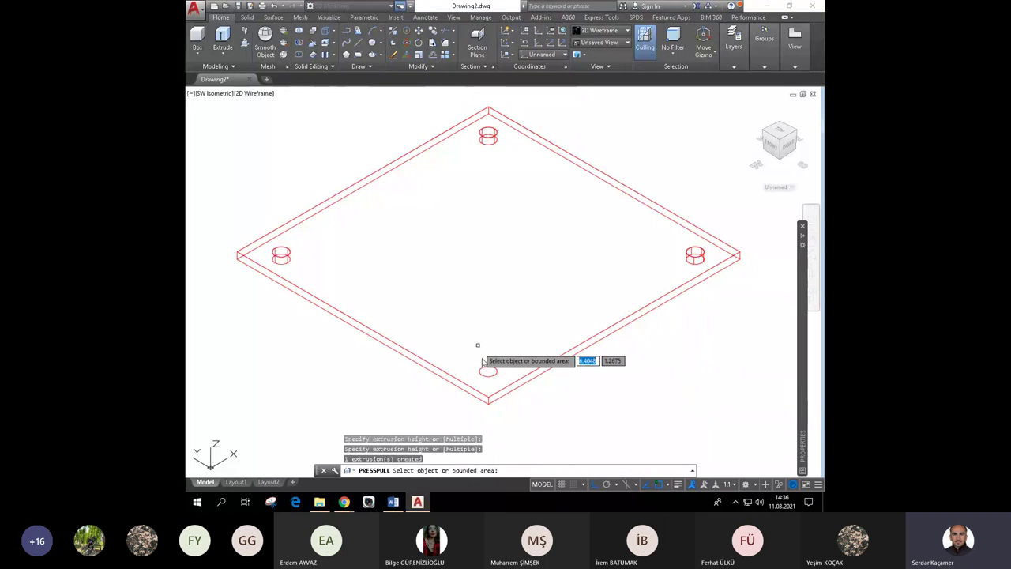
{"action": "left_click", "coordinate": [488, 371]}
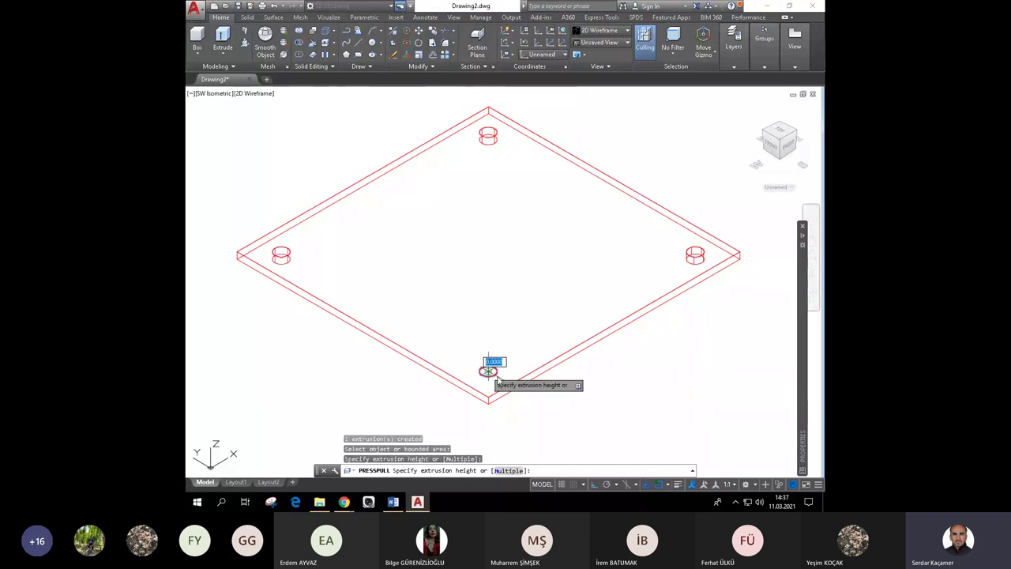
{"action": "left_click", "coordinate": [489, 370]}
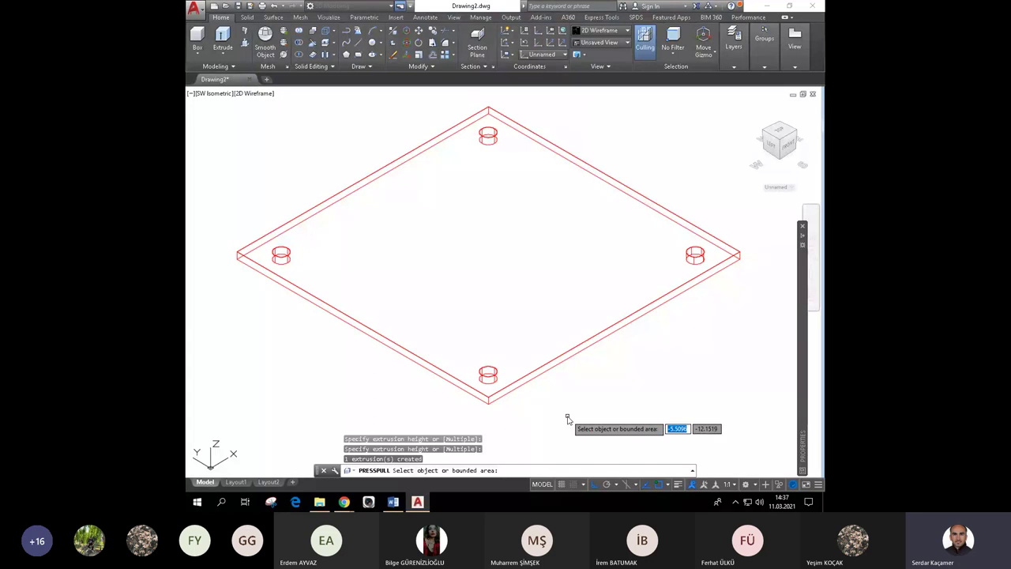
{"action": "key", "text": "Return"}
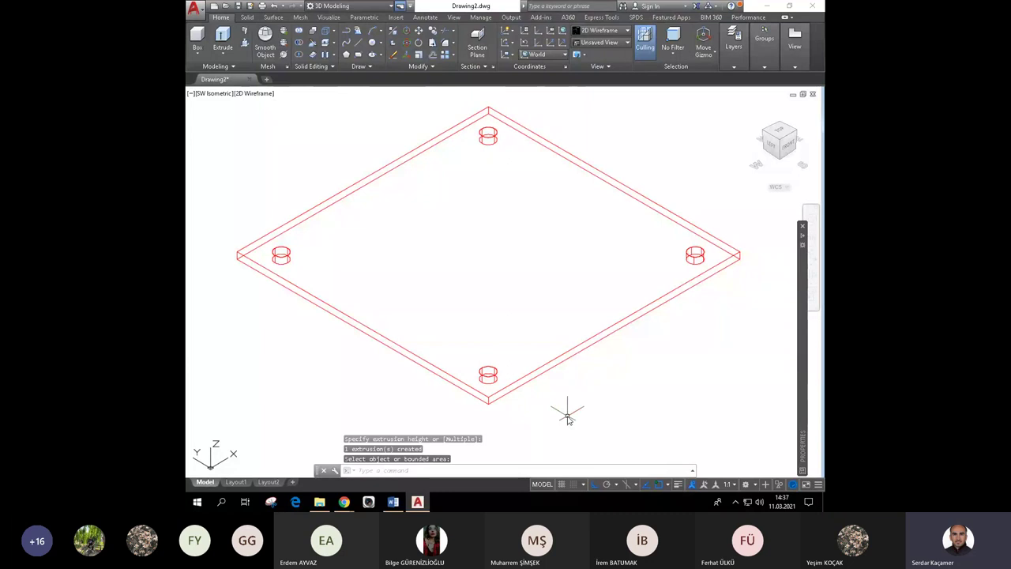
{"action": "scroll", "coordinate": [567, 418], "scroll_direction": "down", "scroll_amount": 2}
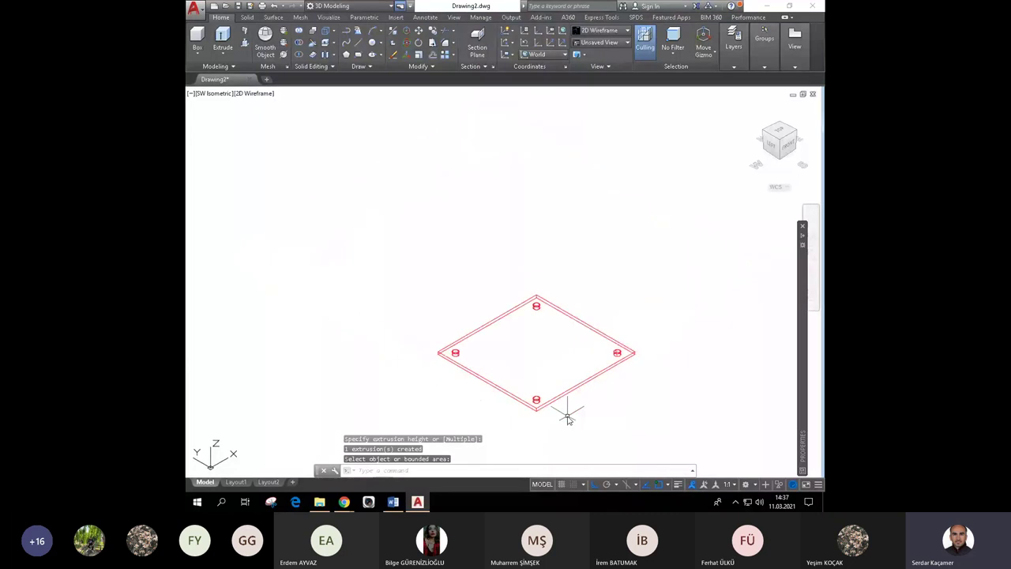
{"action": "scroll", "coordinate": [567, 418], "scroll_direction": "down", "scroll_amount": 2}
{"action": "middle_click_drag", "start_coordinate": [567, 419], "coordinate": [587, 311]}
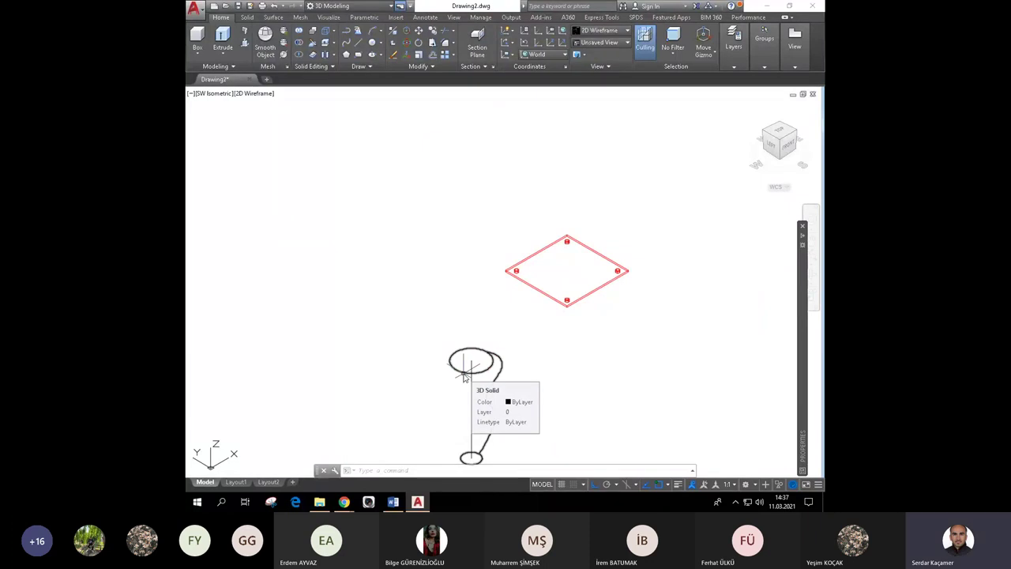
Draw a LINE across the plate from one edge midpoint to the opposite edge midpoint.
{"action": "scroll", "coordinate": [550, 298], "scroll_direction": "up", "scroll_amount": 2}
{"action": "scroll", "coordinate": [551, 297], "scroll_direction": "up", "scroll_amount": 2}
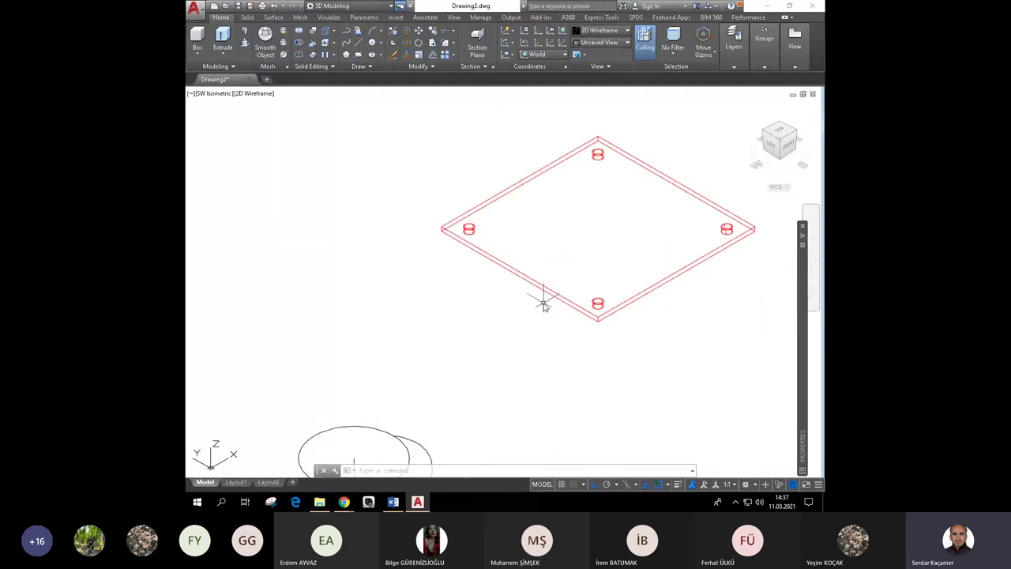
{"action": "type", "text": "L"}
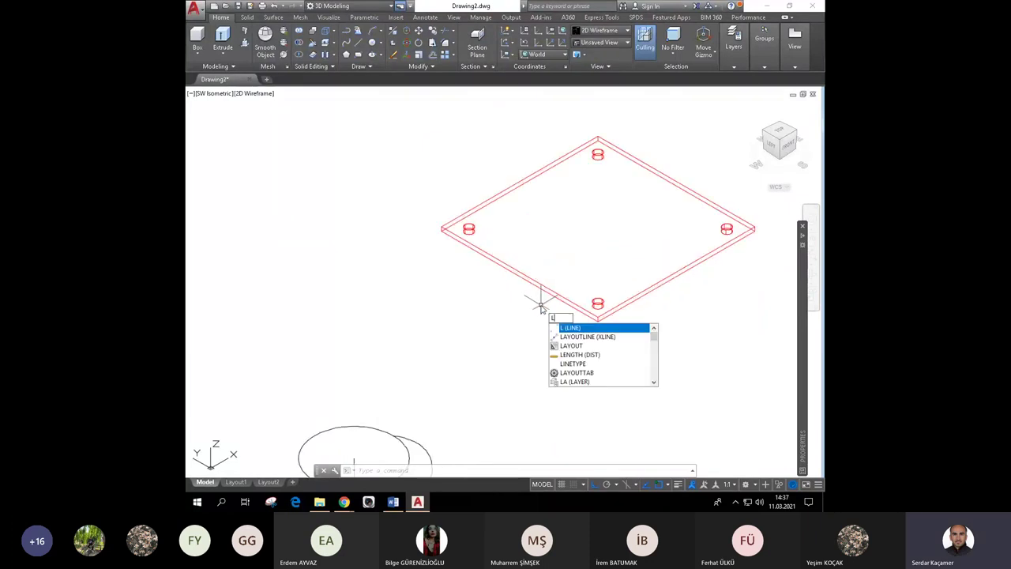
{"action": "key", "text": "Return"}
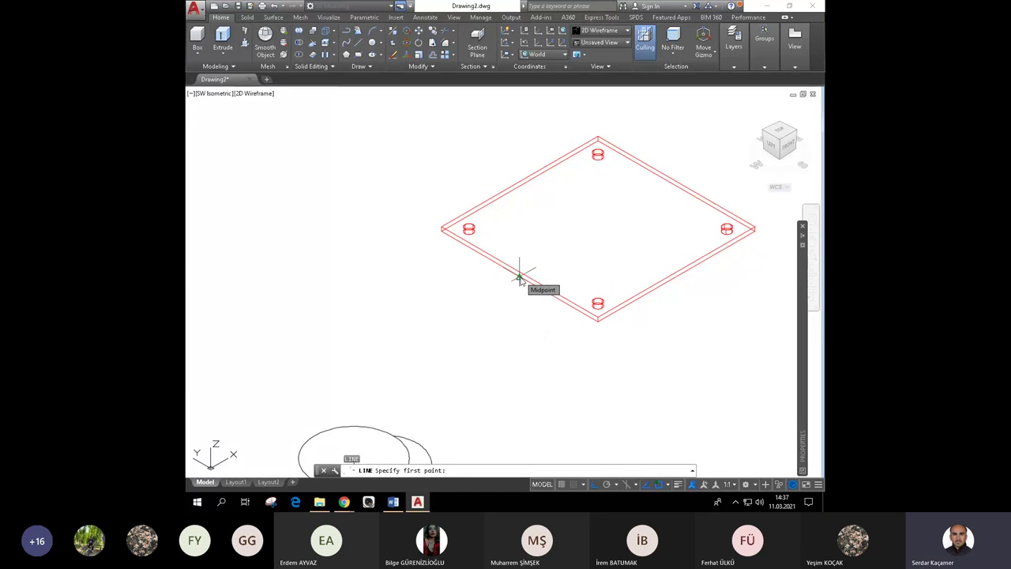
{"action": "left_click", "coordinate": [519, 278]}
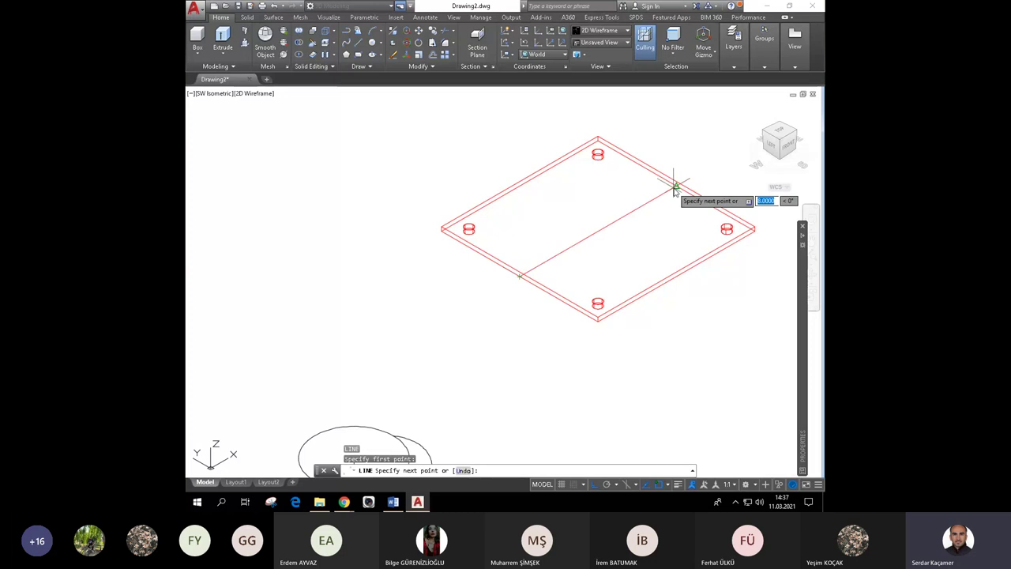
{"action": "left_click", "coordinate": [676, 188]}
{"action": "key", "text": "Escape"}
{"action": "scroll", "coordinate": [670, 268], "scroll_direction": "down", "scroll_amount": 2}
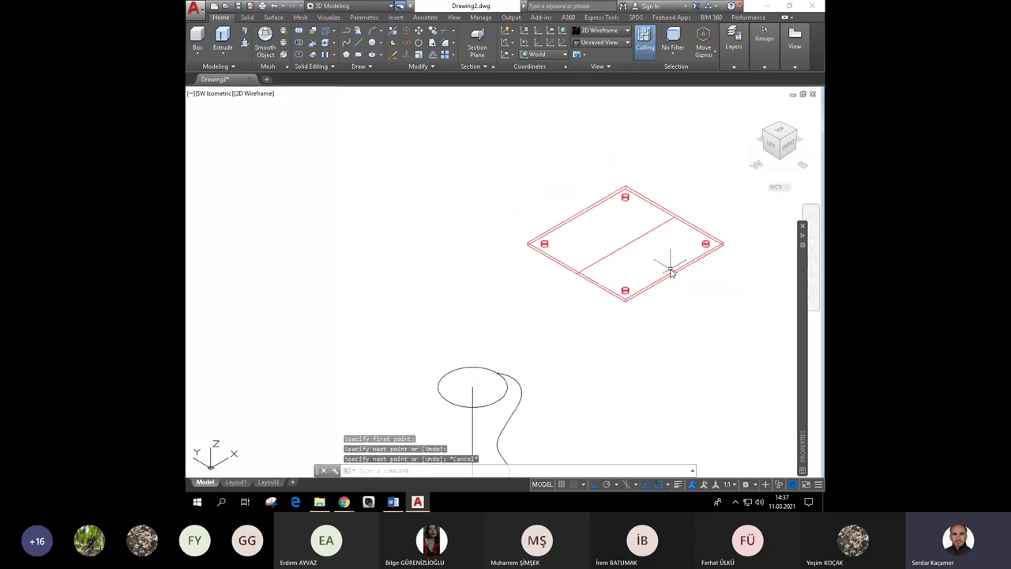
{"action": "scroll", "coordinate": [518, 206], "scroll_direction": "down", "scroll_amount": 2}
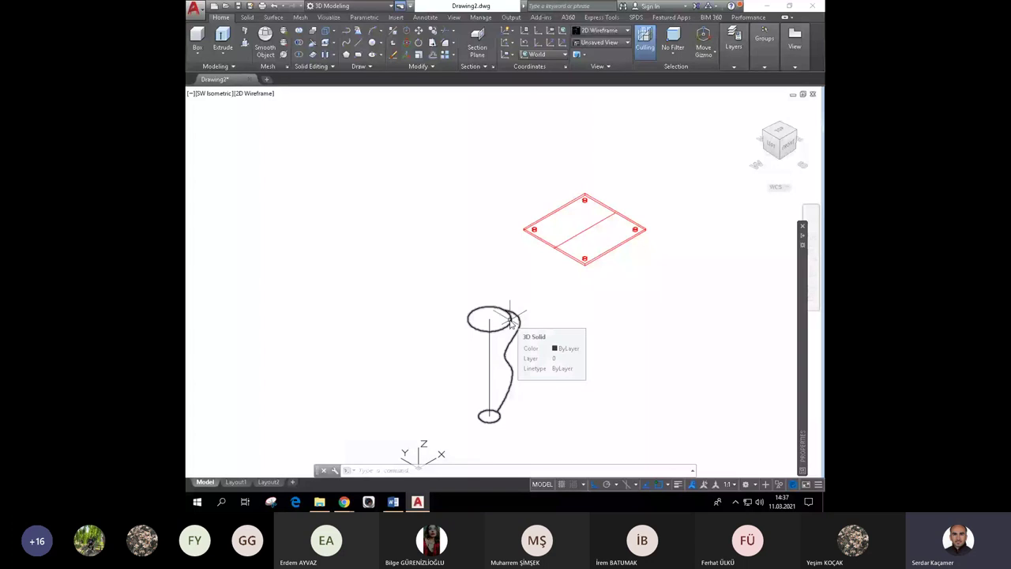
Move the turned leg from its top centre to the helper line's midpoint at the plate centre.
{"action": "left_click", "coordinate": [511, 322]}
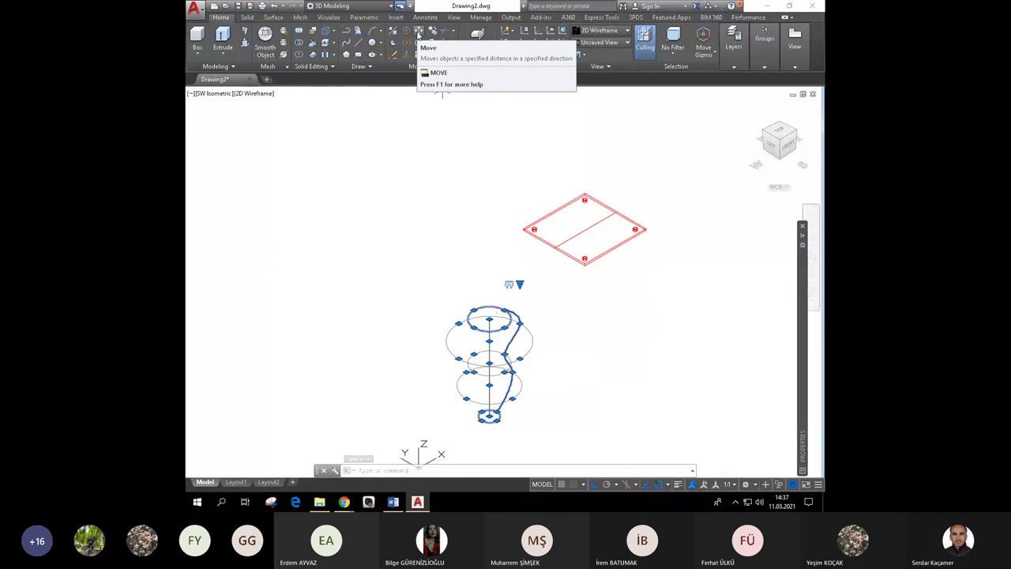
{"action": "left_click", "coordinate": [419, 33]}
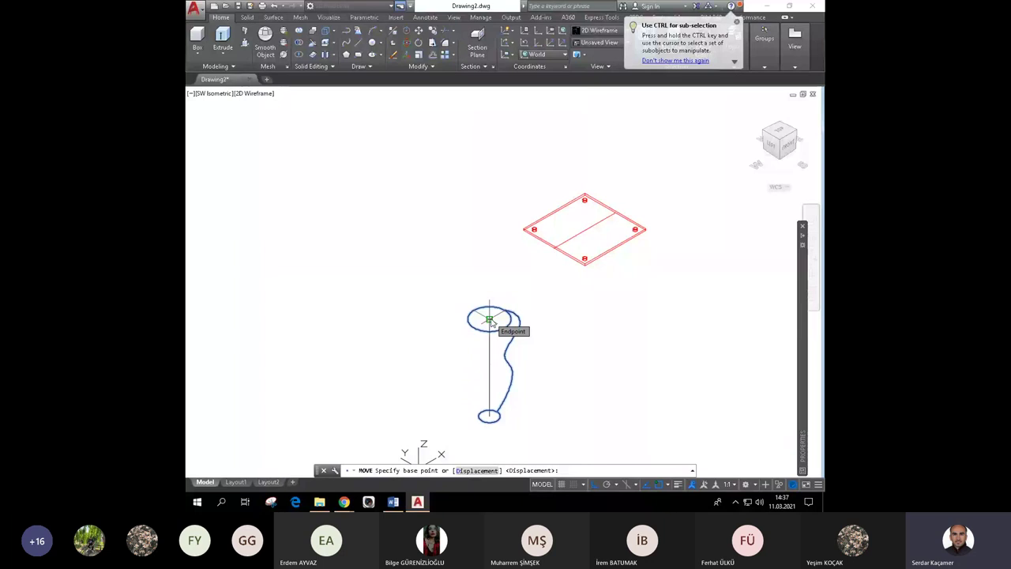
{"action": "left_click", "coordinate": [490, 319]}
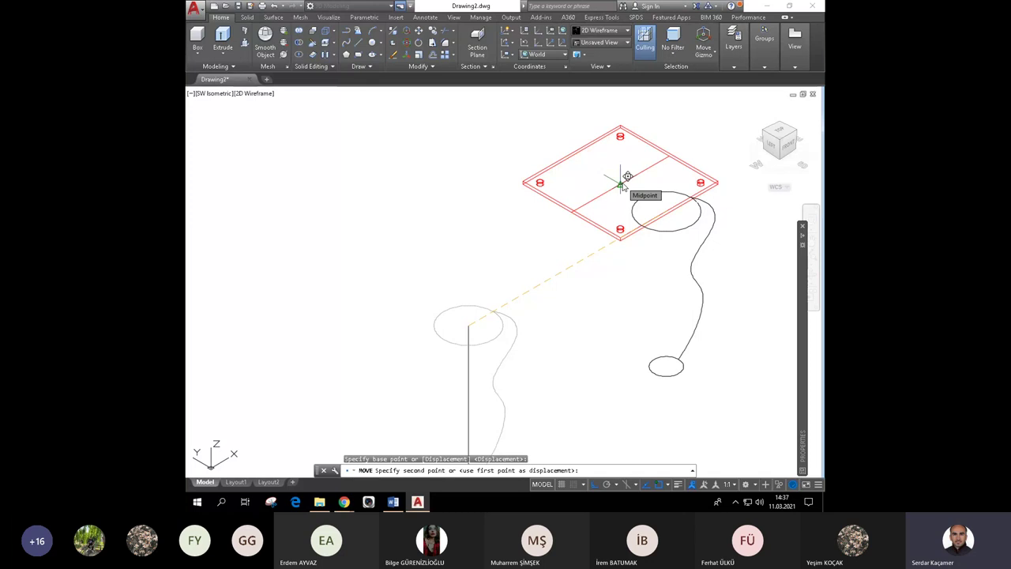
{"action": "left_click", "coordinate": [621, 185]}
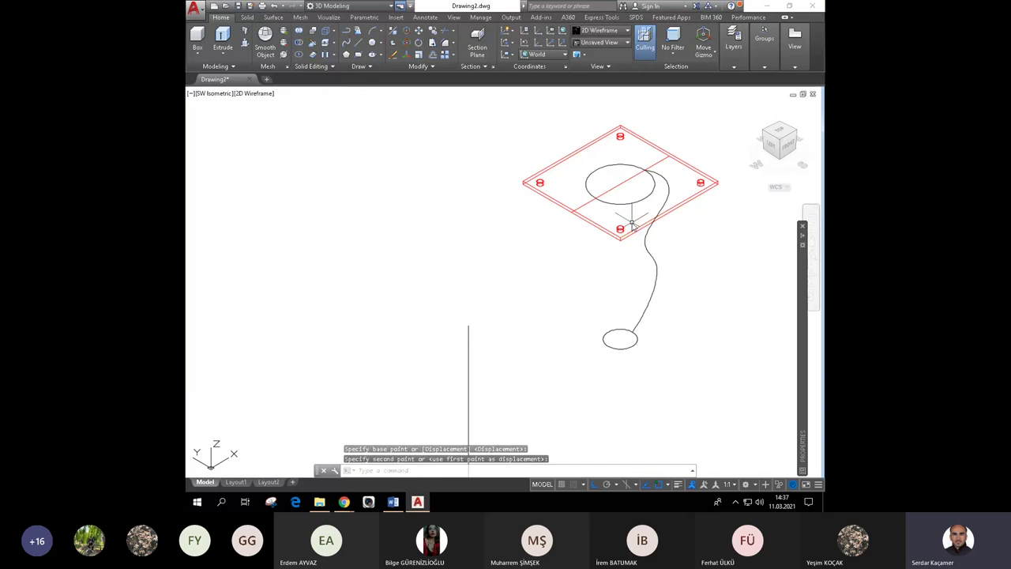
Delete the diagonal helper line and the vertical axis line.
{"action": "key", "text": "Delete"}
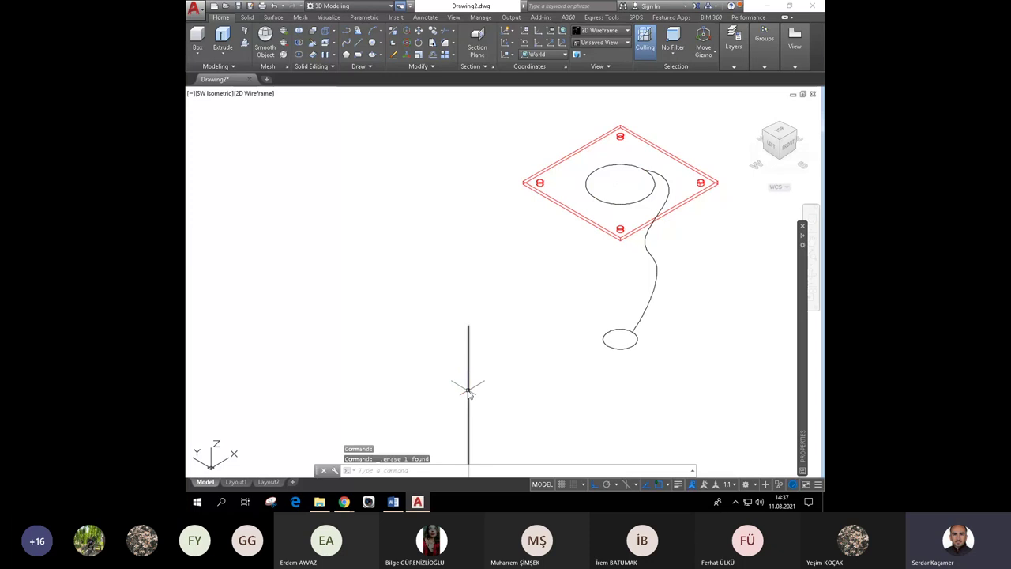
{"action": "left_click", "coordinate": [468, 390]}
{"action": "key", "text": "Delete"}
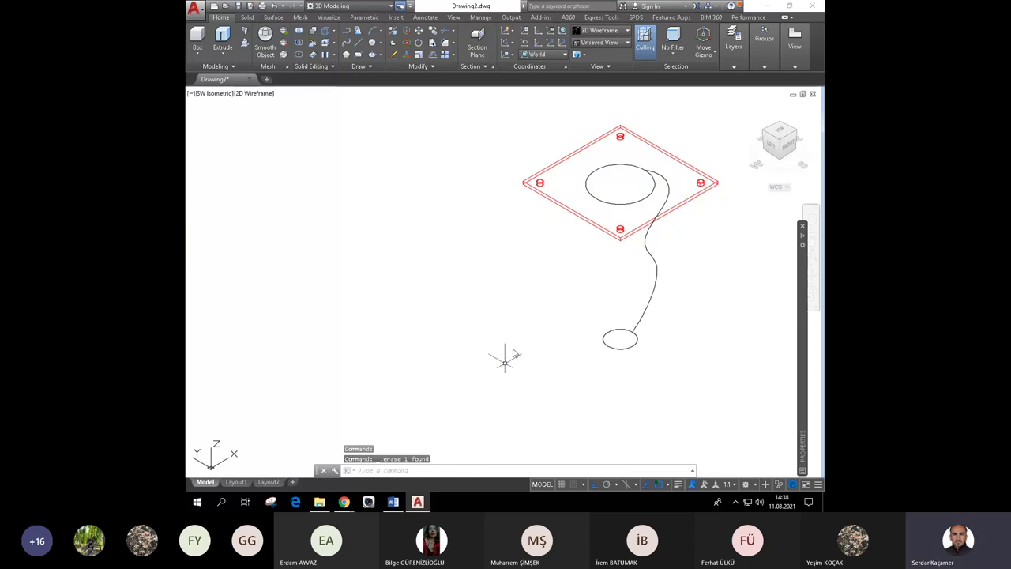
Centre the model in view and apply the Conceptual visual style.
{"action": "middle_click_drag", "start_coordinate": [507, 356], "coordinate": [377, 389]}
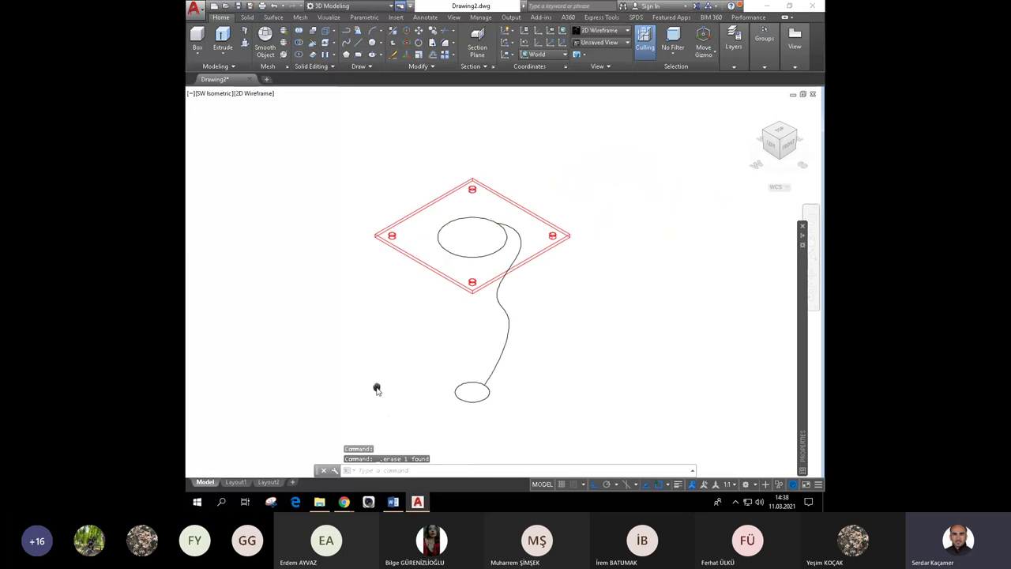
{"action": "left_click", "coordinate": [600, 30]}
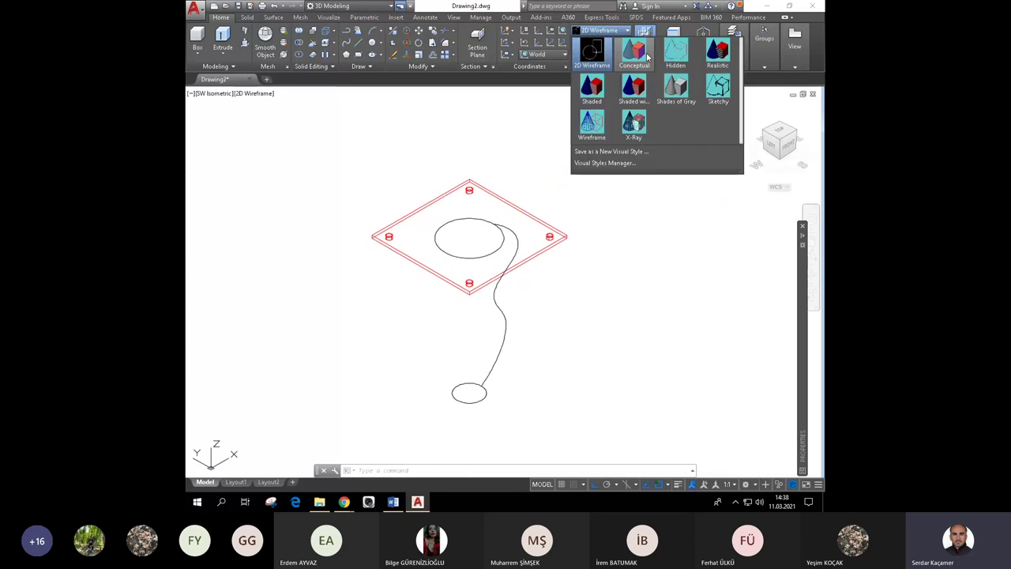
{"action": "left_click", "coordinate": [641, 53]}
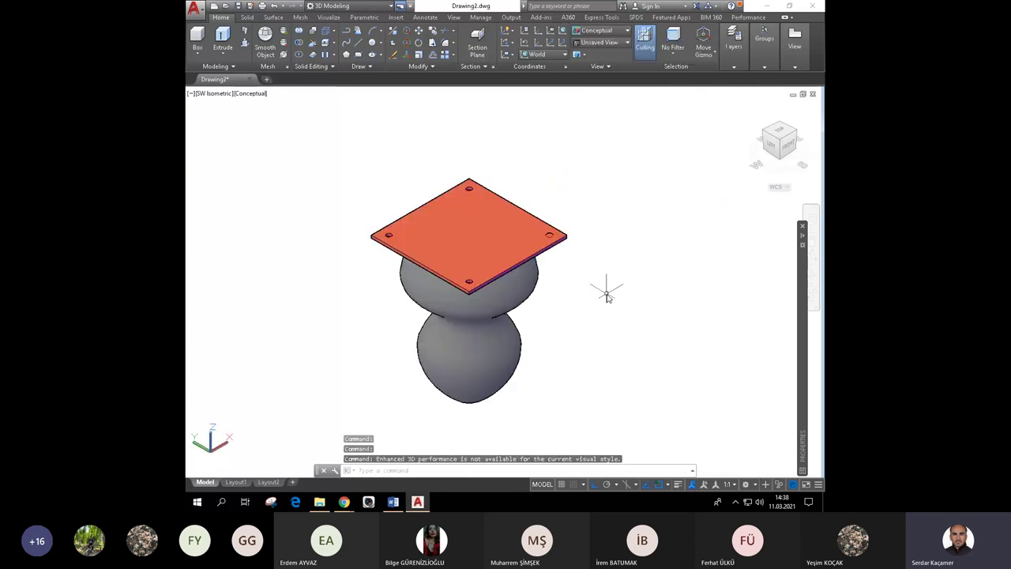
Orbit the view to tilt the leg and plate to a slightly new viewpoint.
{"action": "type", "text": "orbit"}
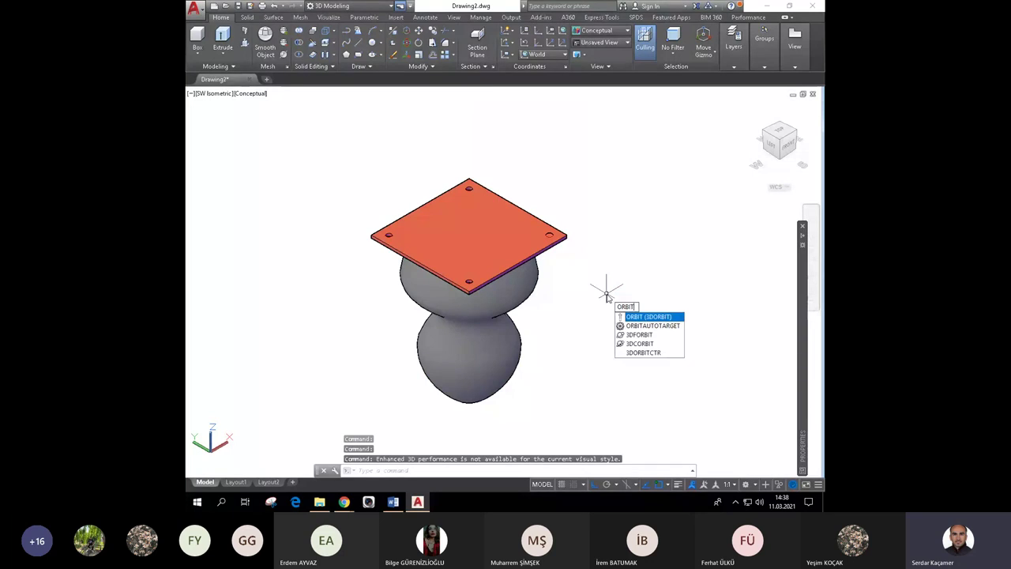
{"action": "key", "text": "Return"}
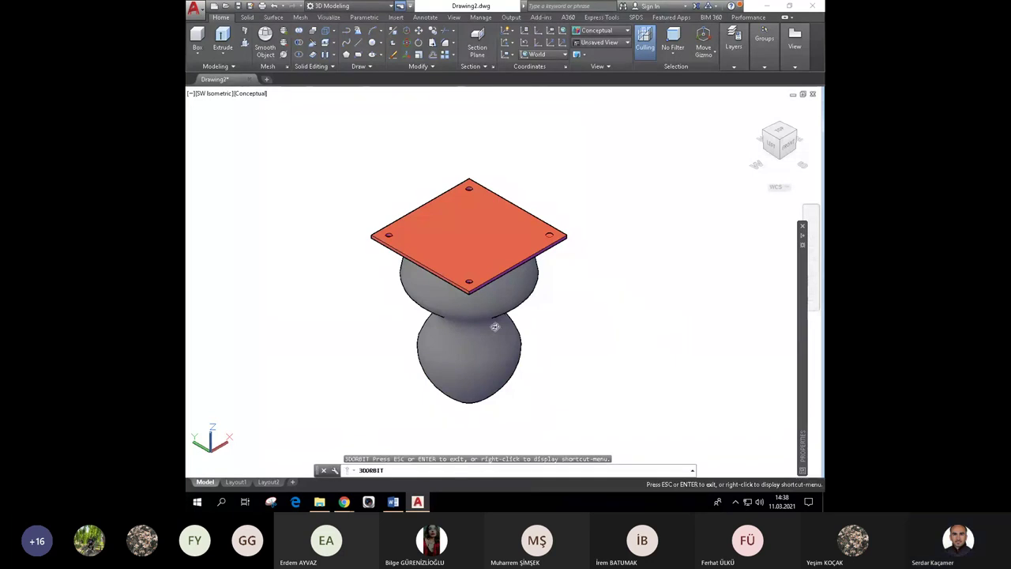
{"action": "mouse_move", "coordinate": [494, 326]}
{"action": "left_mouse_down"}
{"action": "mouse_move", "coordinate": [486, 313]}
{"action": "mouse_move", "coordinate": [494, 370]}
{"action": "mouse_move", "coordinate": [598, 434]}
{"action": "mouse_move", "coordinate": [592, 417]}
{"action": "left_mouse_up"}
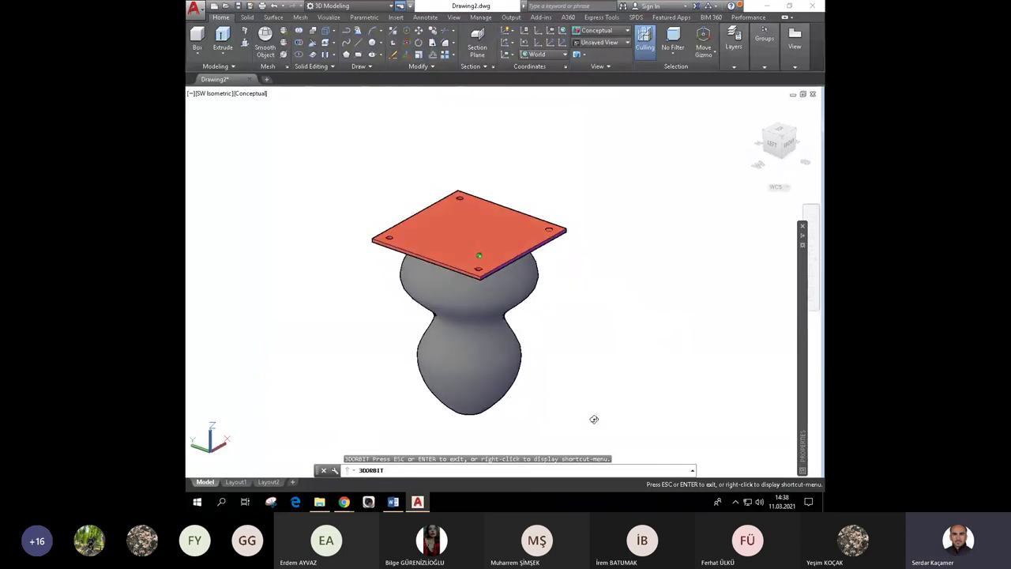
{"action": "key", "text": "Escape"}
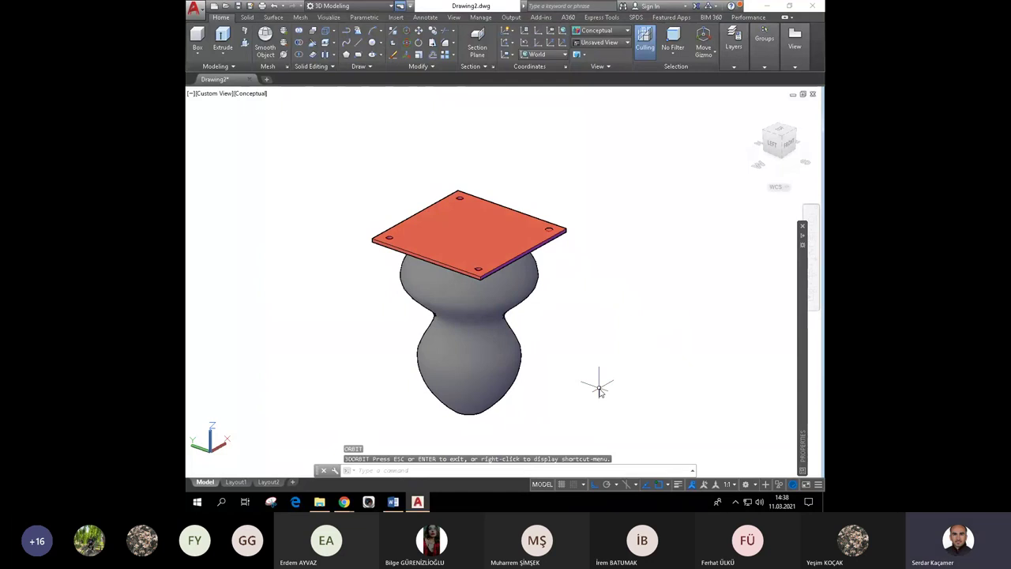
{"action": "left_click", "coordinate": [638, 48]}
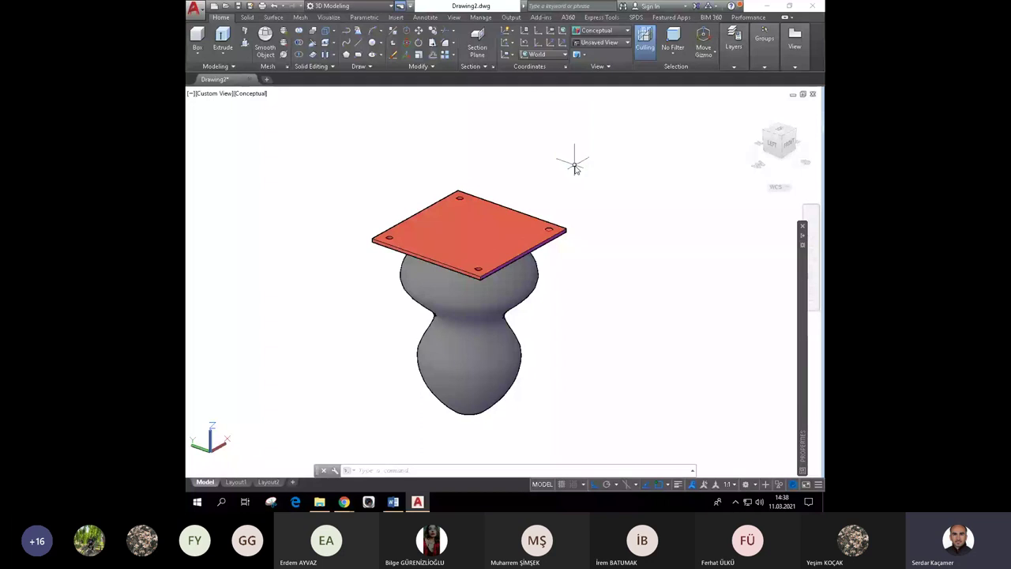
Shade the model with the Realistic visual style, showing the black leg and red plate.
{"action": "left_click", "coordinate": [612, 36]}
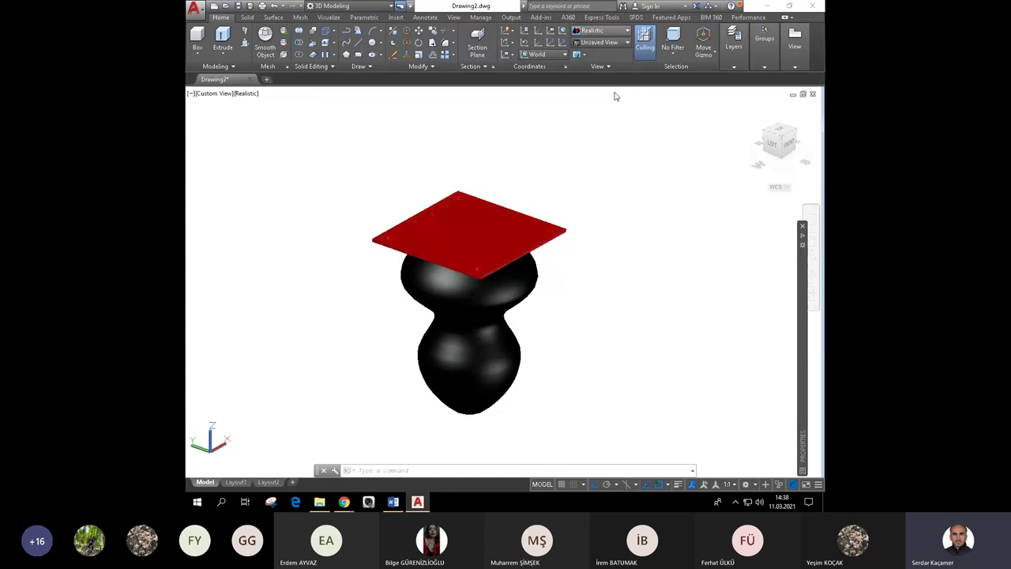
{"action": "key", "text": "Escape"}
{"action": "type", "text": "MAT"}
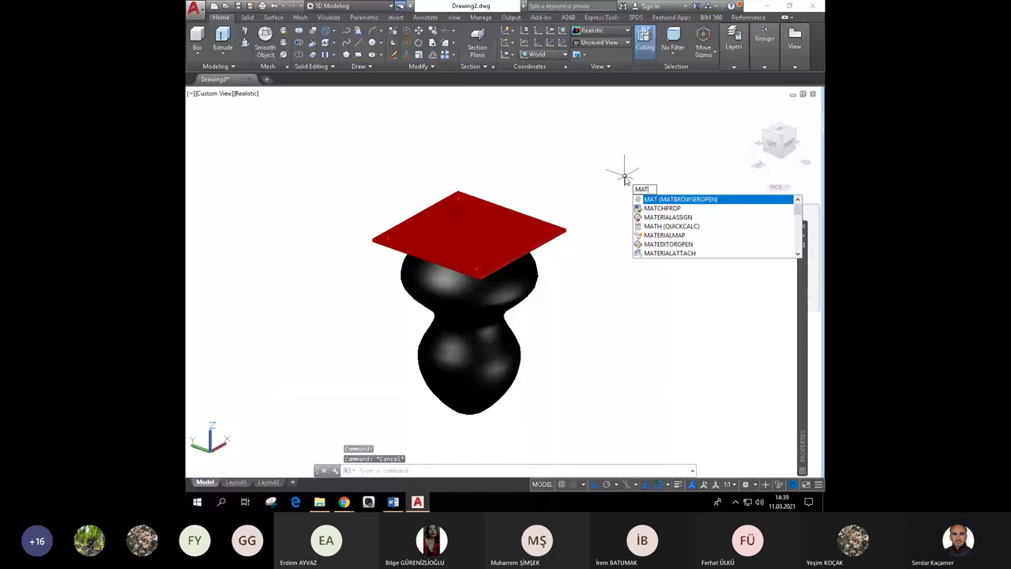
Apply a dark Metallic Paint material from the Materials Browser to the top plate.
{"action": "key", "text": "Return"}
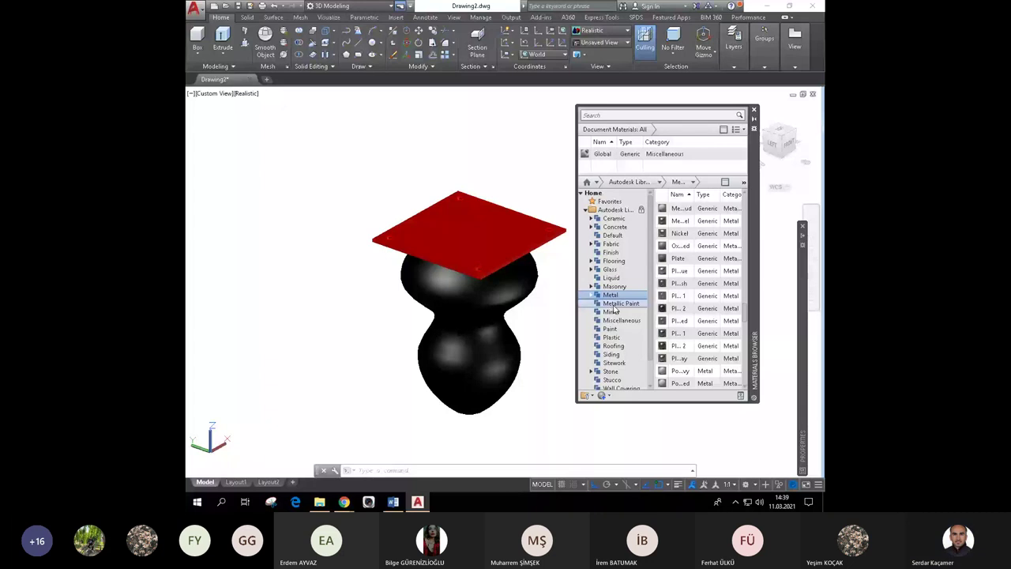
{"action": "left_click", "coordinate": [614, 306]}
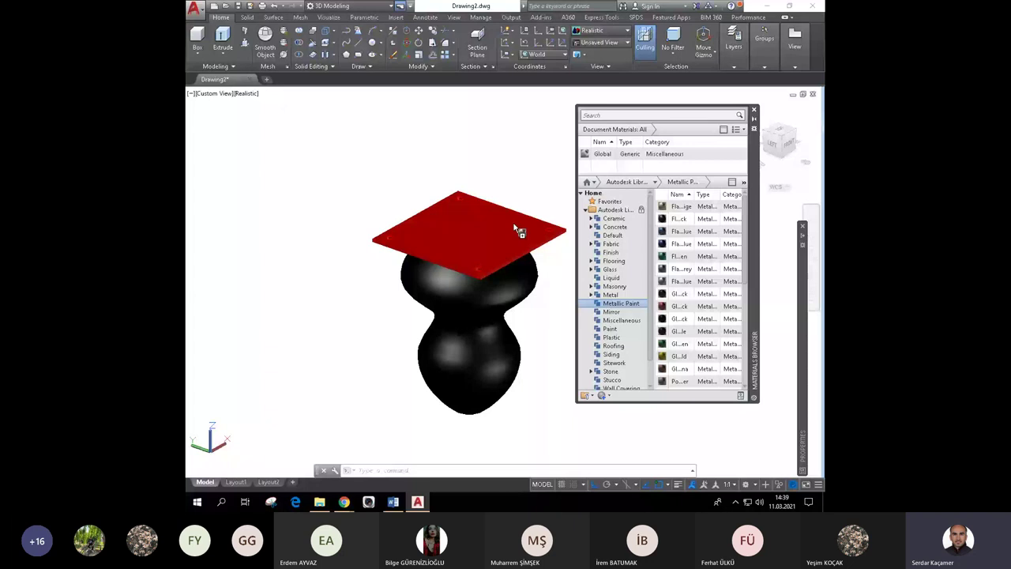
{"action": "left_click_drag", "start_coordinate": [518, 230], "coordinate": [489, 296]}
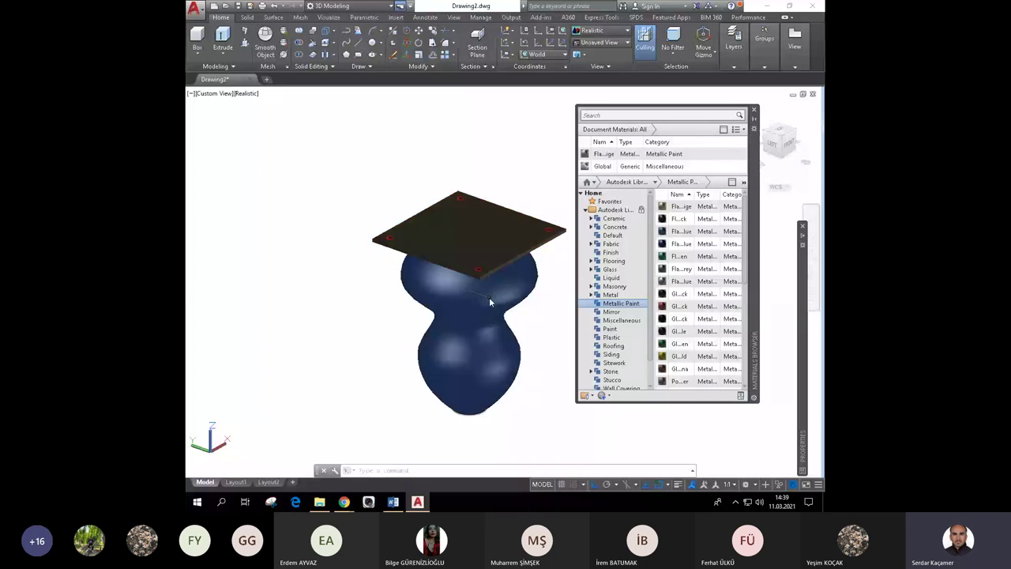
Apply a light wood material from Wood > Panels to the turned leg.
{"action": "scroll", "coordinate": [604, 371], "scroll_direction": "down", "scroll_amount": 1}
{"action": "left_click", "coordinate": [604, 380]}
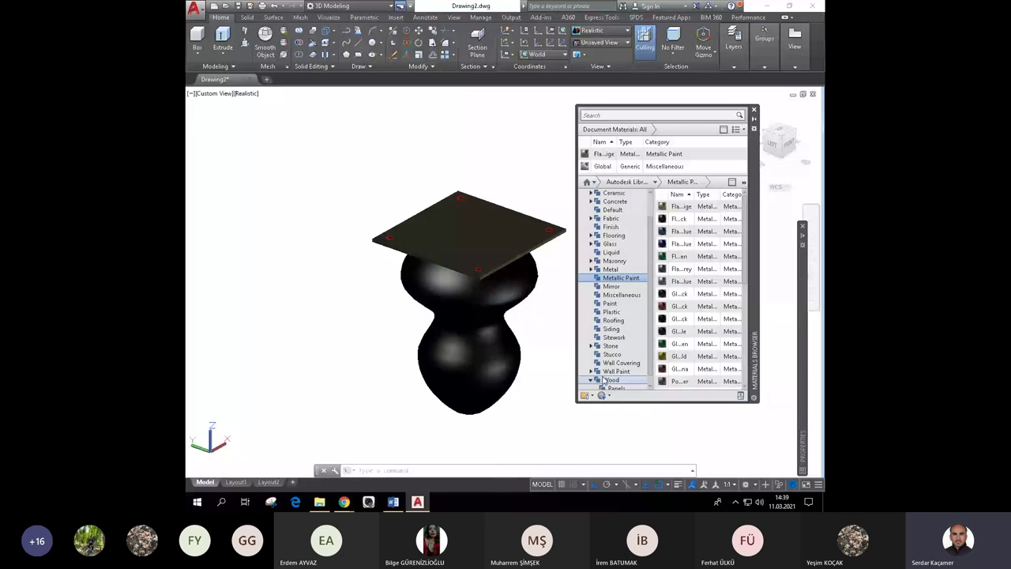
{"action": "scroll", "coordinate": [608, 383], "scroll_direction": "down", "scroll_amount": 1}
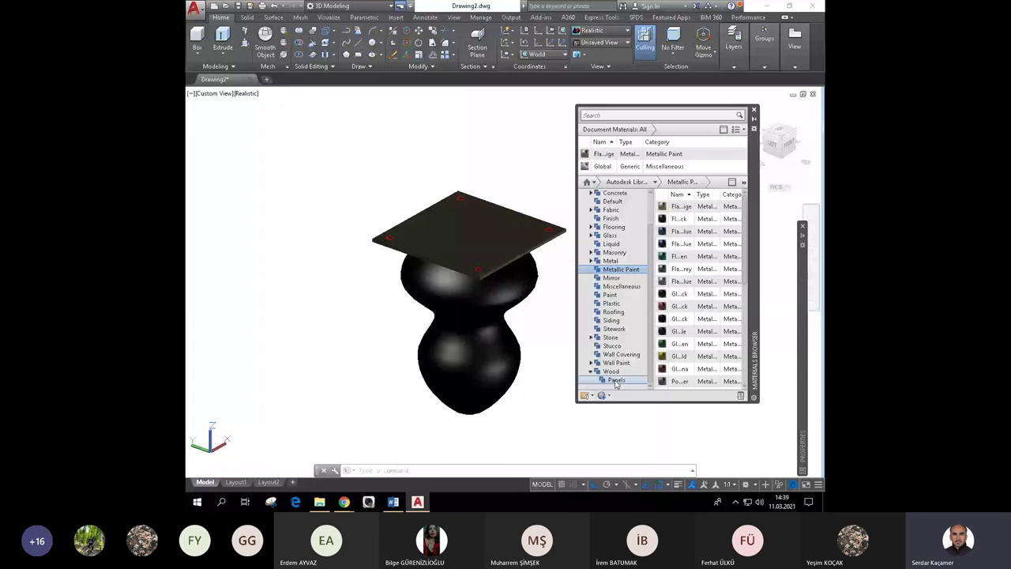
{"action": "left_click", "coordinate": [616, 382]}
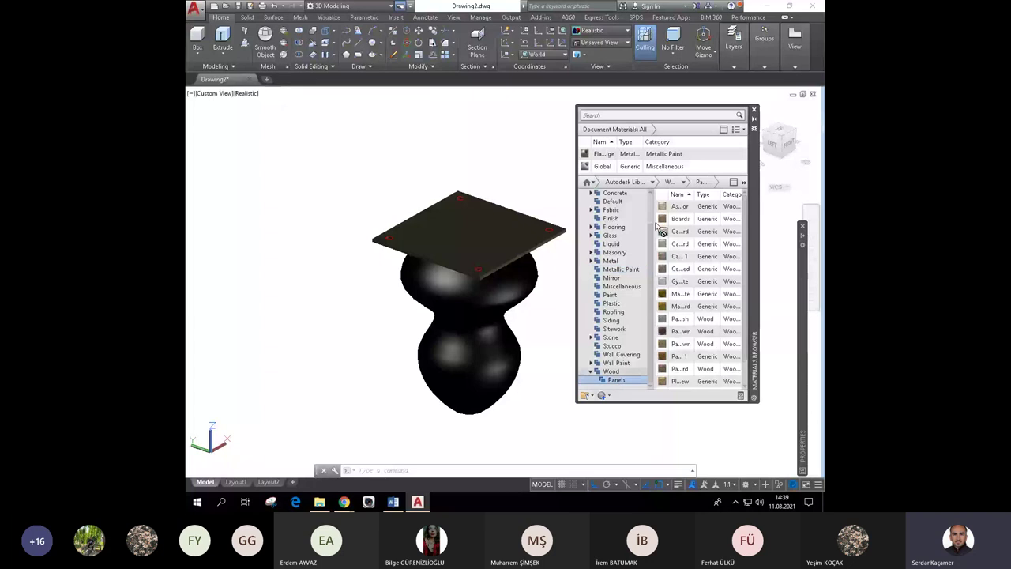
{"action": "left_click_drag", "start_coordinate": [661, 229], "coordinate": [544, 350]}
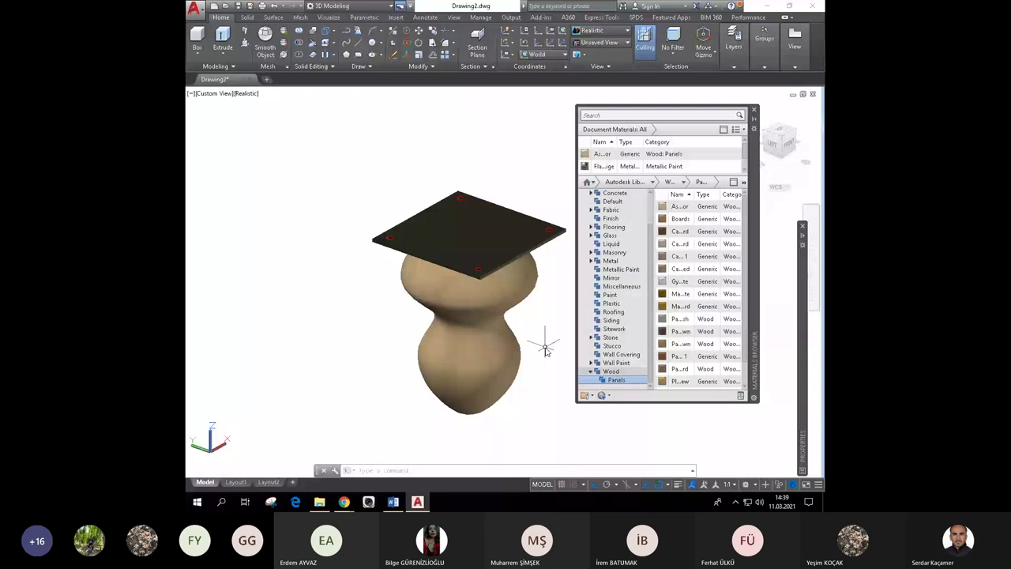
Give the top plate a dark Metal material instead, then close the Materials Browser.
{"action": "left_click", "coordinate": [611, 261]}
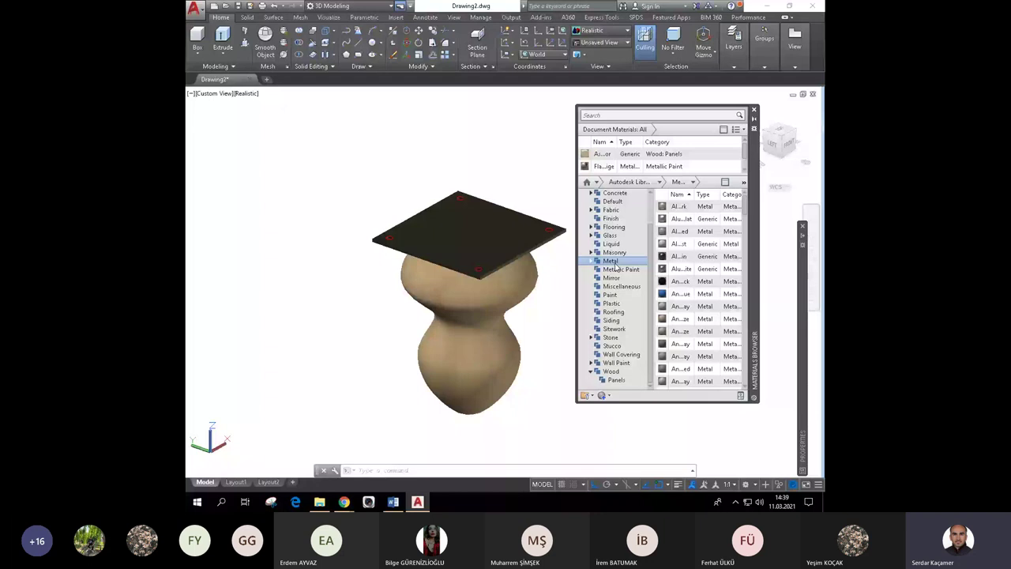
{"action": "left_click_drag", "start_coordinate": [681, 268], "coordinate": [470, 233]}
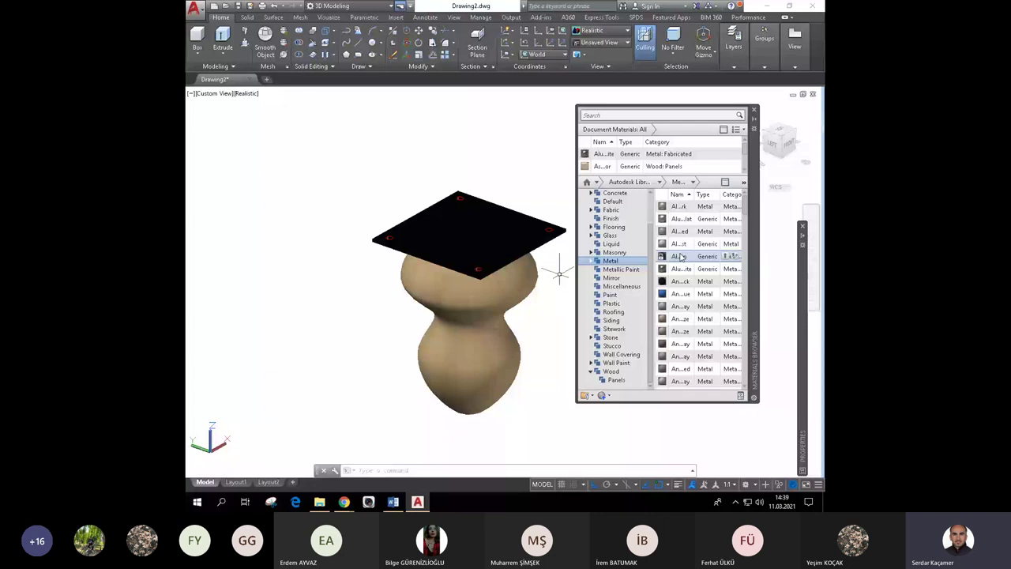
{"action": "key", "text": "Down"}
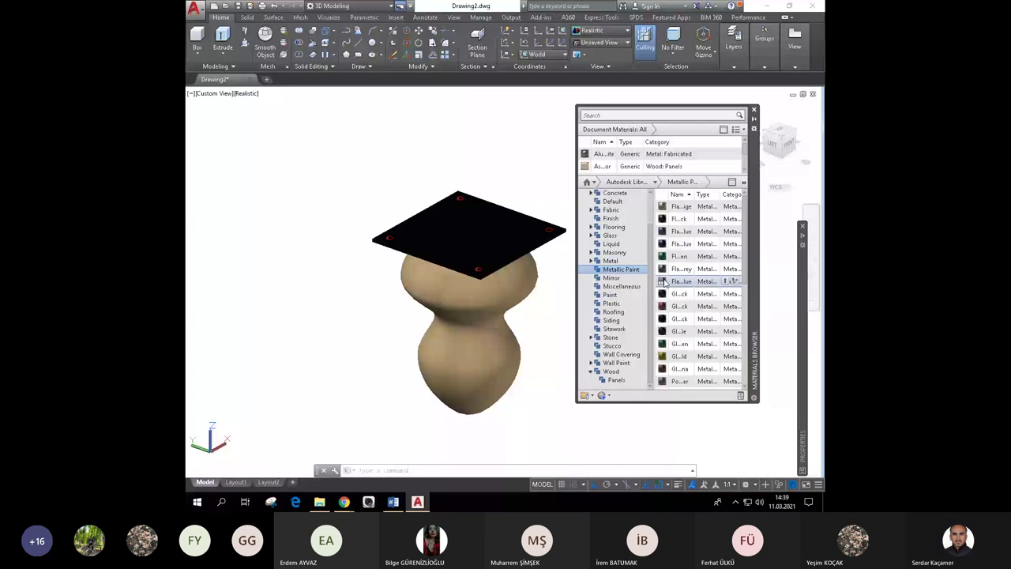
{"action": "key", "text": "Up"}
{"action": "left_click_drag", "start_coordinate": [679, 206], "coordinate": [527, 232]}
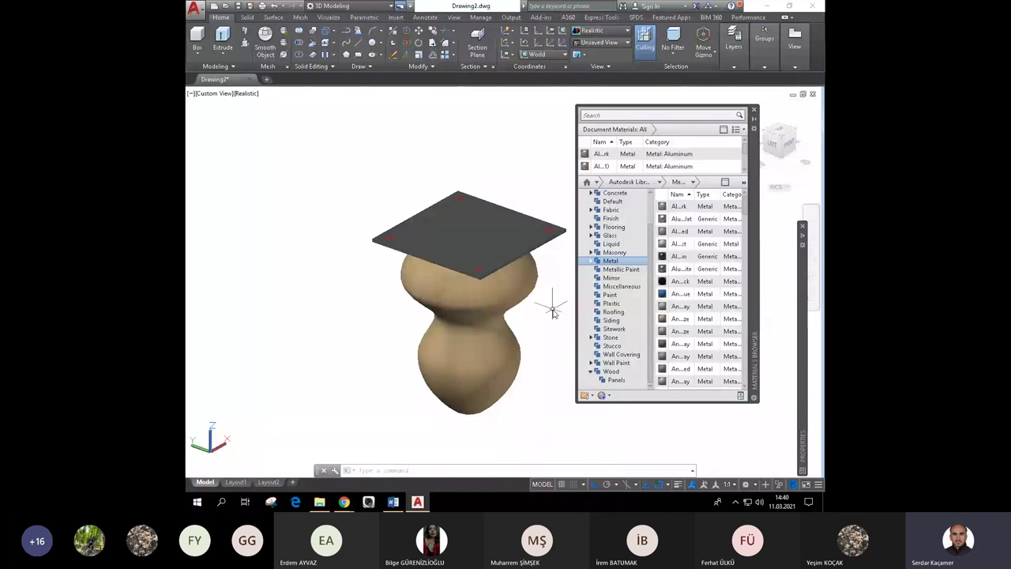
{"action": "left_click", "coordinate": [754, 111]}
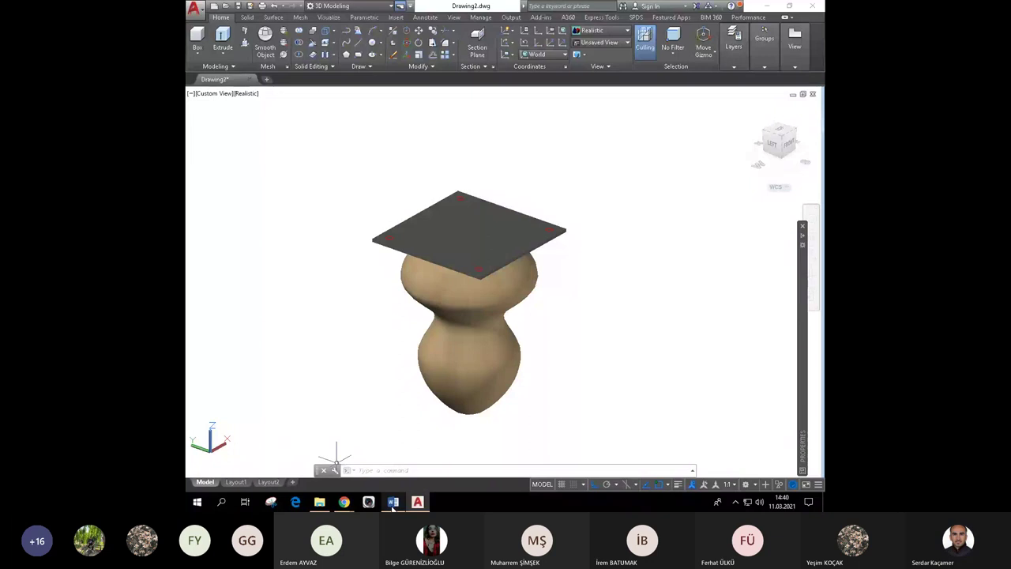
Paste the AutoCAD screenshot into the Word lesson and shrink it beside the vase images.
{"action": "left_click", "coordinate": [393, 503]}
{"action": "scroll", "coordinate": [467, 406], "scroll_direction": "up", "scroll_amount": 10}
{"action": "scroll", "coordinate": [489, 356], "scroll_direction": "up", "scroll_amount": 2}
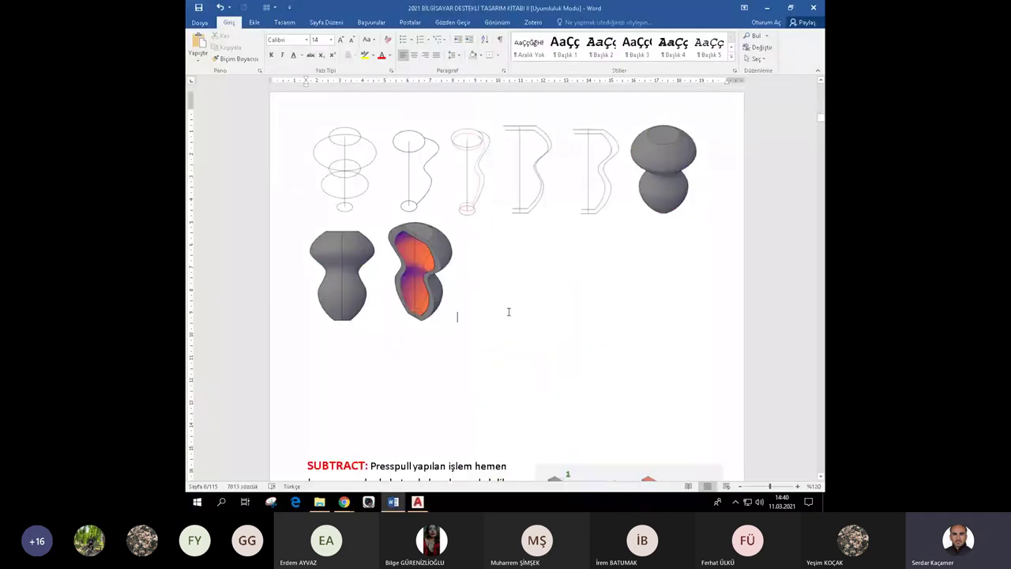
{"action": "key", "text": "ctrl+v"}
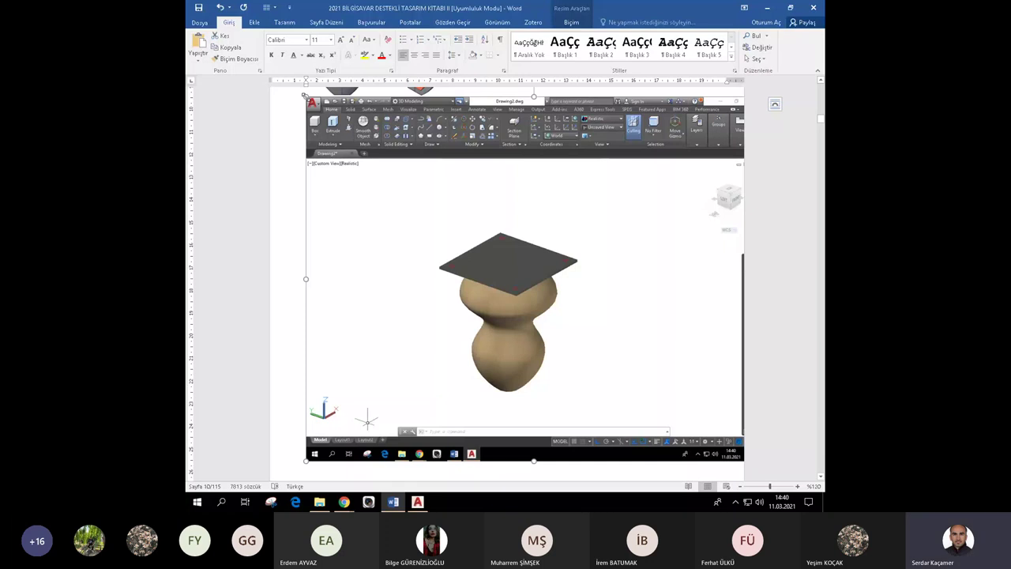
{"action": "left_click_drag", "start_coordinate": [302, 93], "coordinate": [473, 253]}
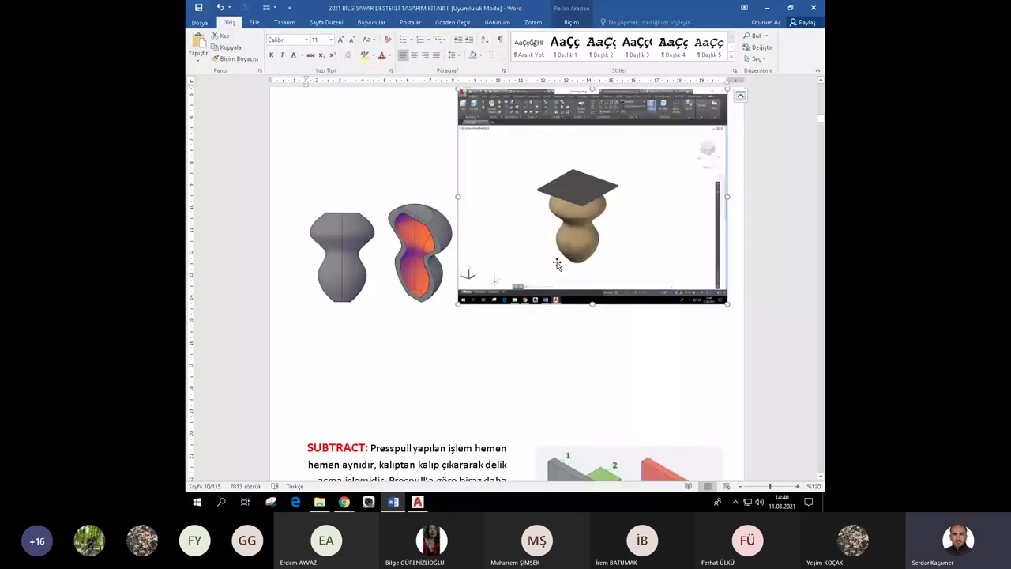
Crop the screenshot's top, bottom, left and right edges down to the wooden leg and plate.
{"action": "double_click", "coordinate": [557, 264]}
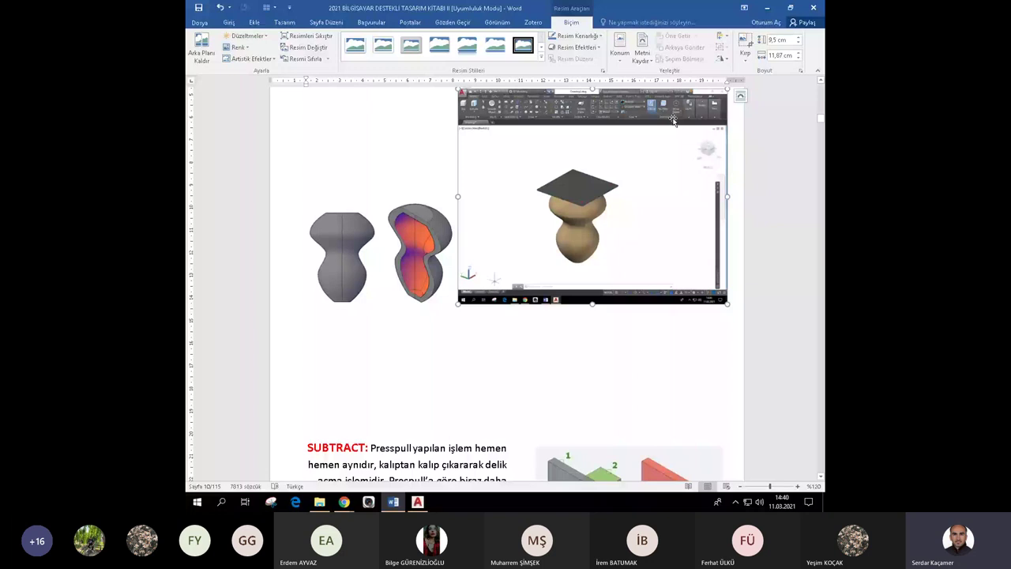
{"action": "left_click", "coordinate": [745, 45]}
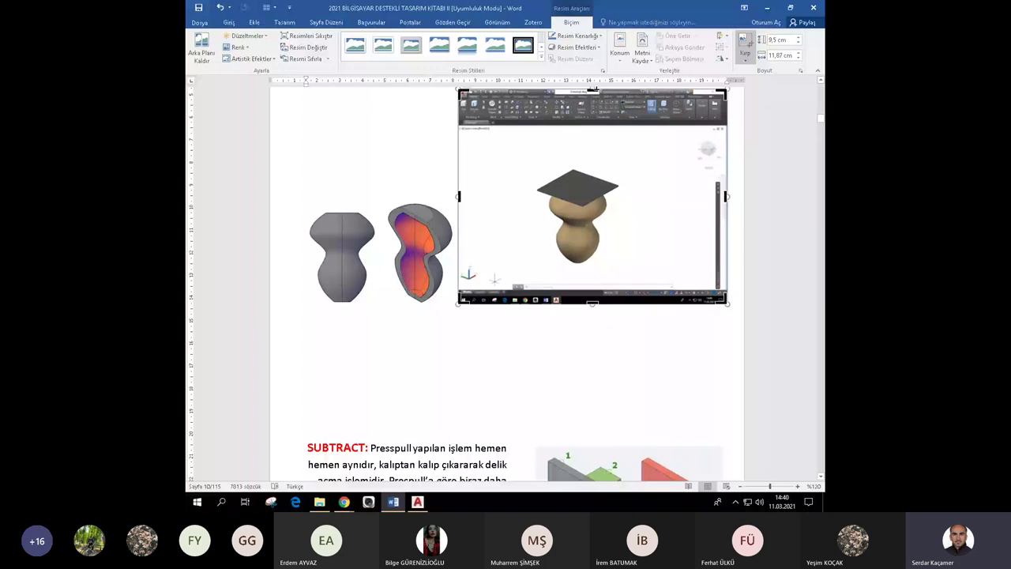
{"action": "left_click_drag", "start_coordinate": [591, 91], "coordinate": [592, 165]}
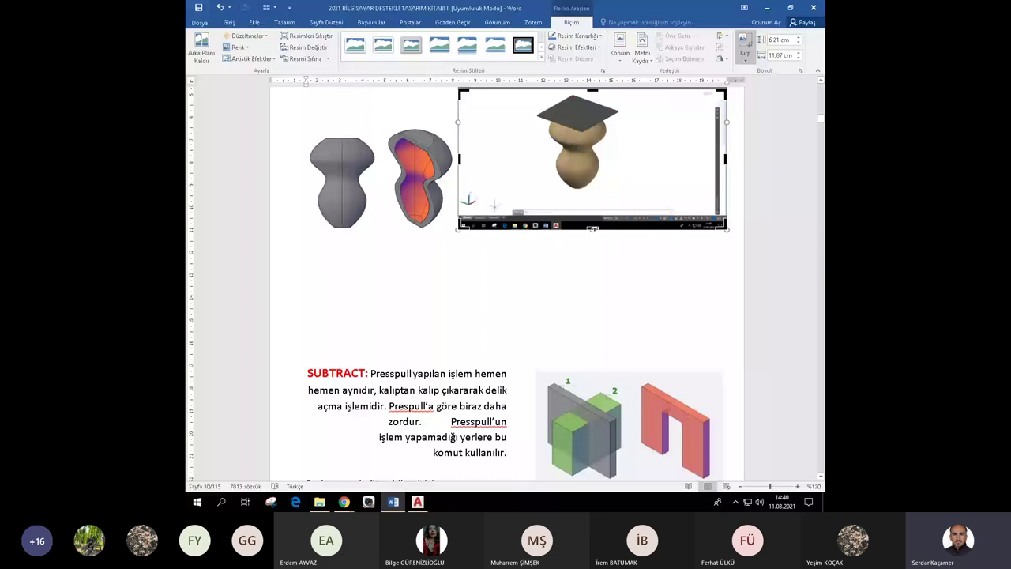
{"action": "left_click_drag", "start_coordinate": [591, 229], "coordinate": [592, 190]}
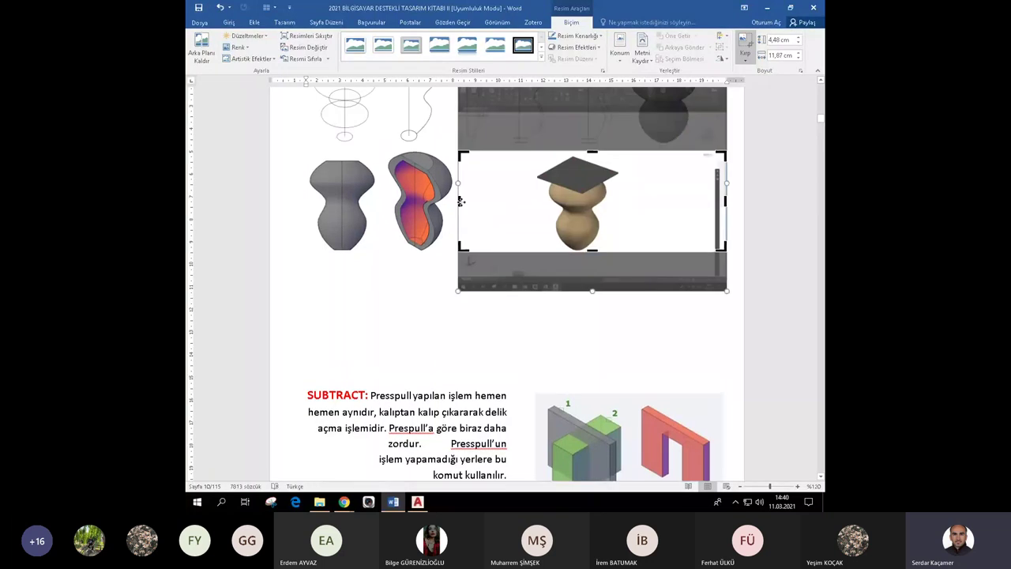
{"action": "left_click_drag", "start_coordinate": [461, 201], "coordinate": [528, 200]}
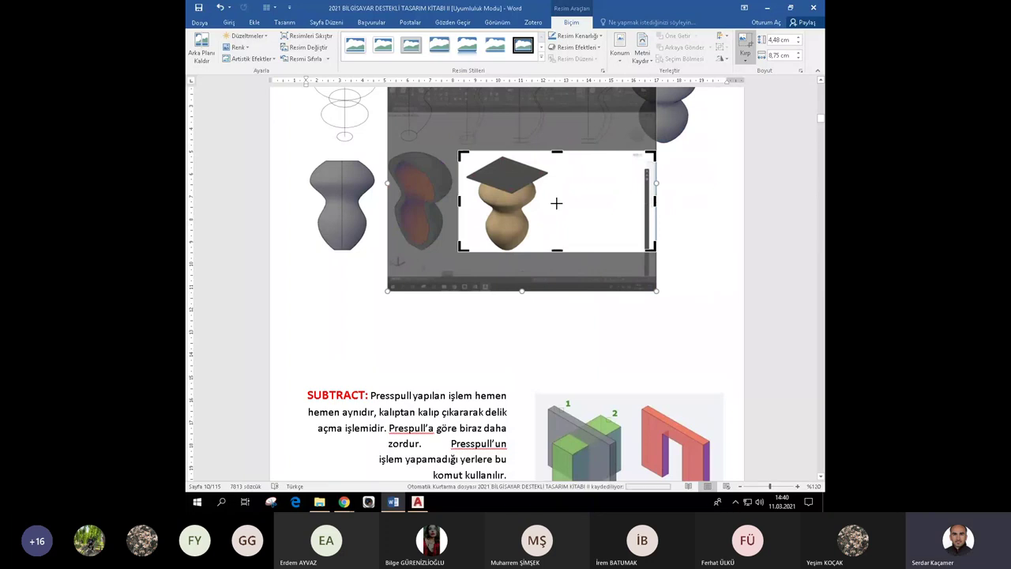
{"action": "left_click_drag", "start_coordinate": [654, 201], "coordinate": [556, 203]}
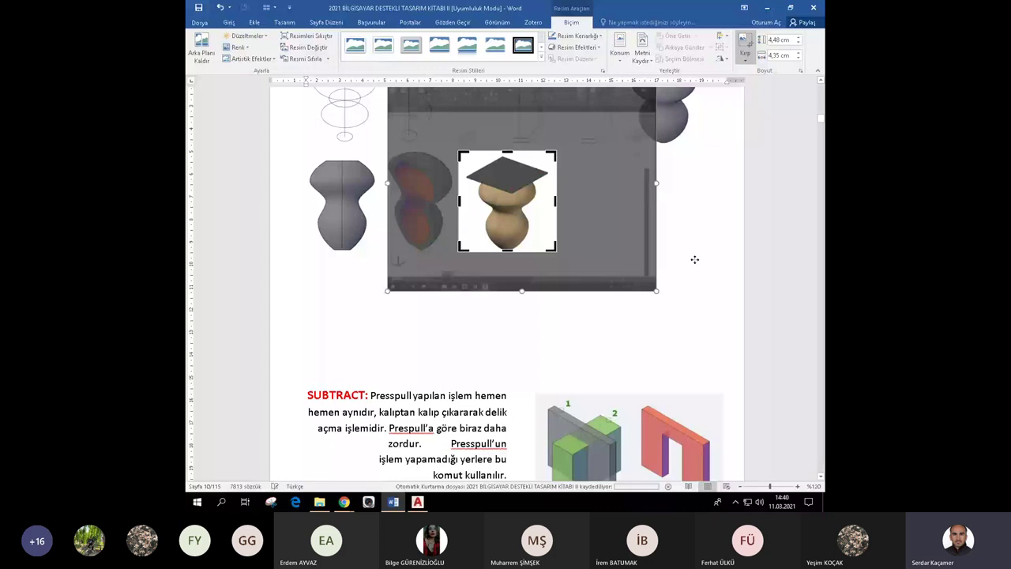
{"action": "left_click", "coordinate": [694, 259]}
{"action": "scroll", "coordinate": [530, 168], "scroll_direction": "up", "scroll_amount": 2}
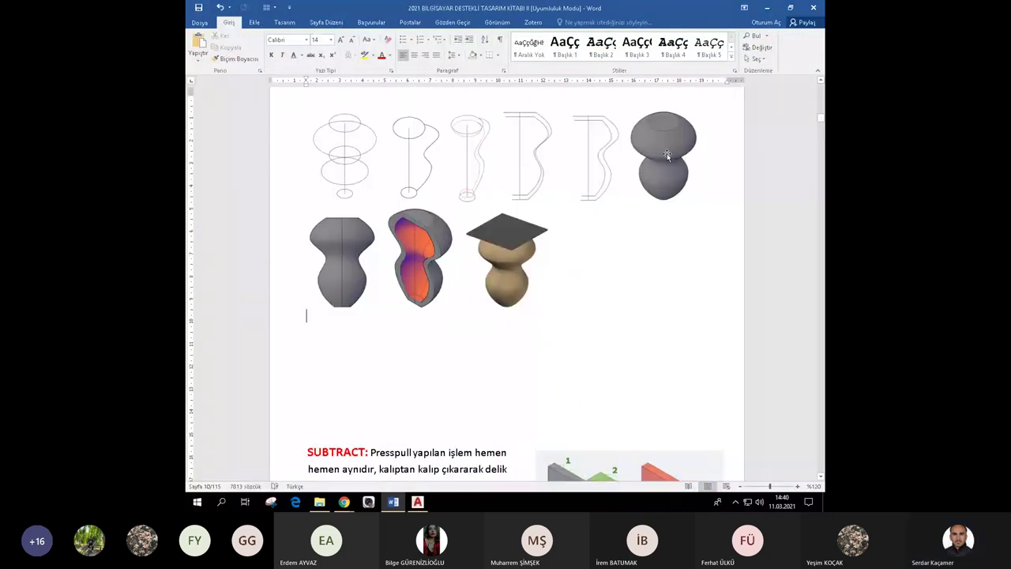
Move the top-right grey vase picture to the start of the second row.
{"action": "left_click_drag", "start_coordinate": [668, 156], "coordinate": [314, 286]}
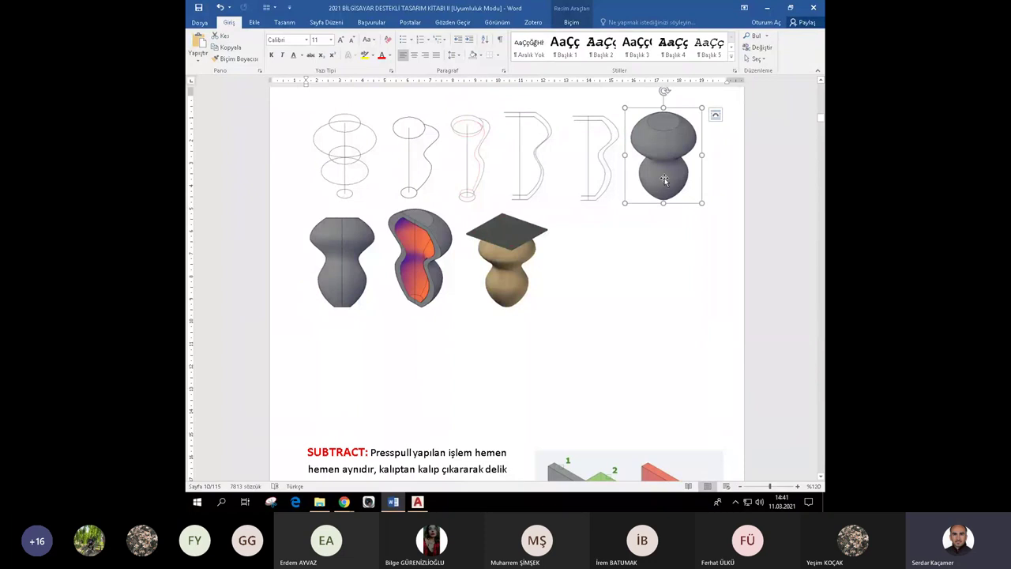
{"action": "left_click_drag", "start_coordinate": [664, 180], "coordinate": [384, 300]}
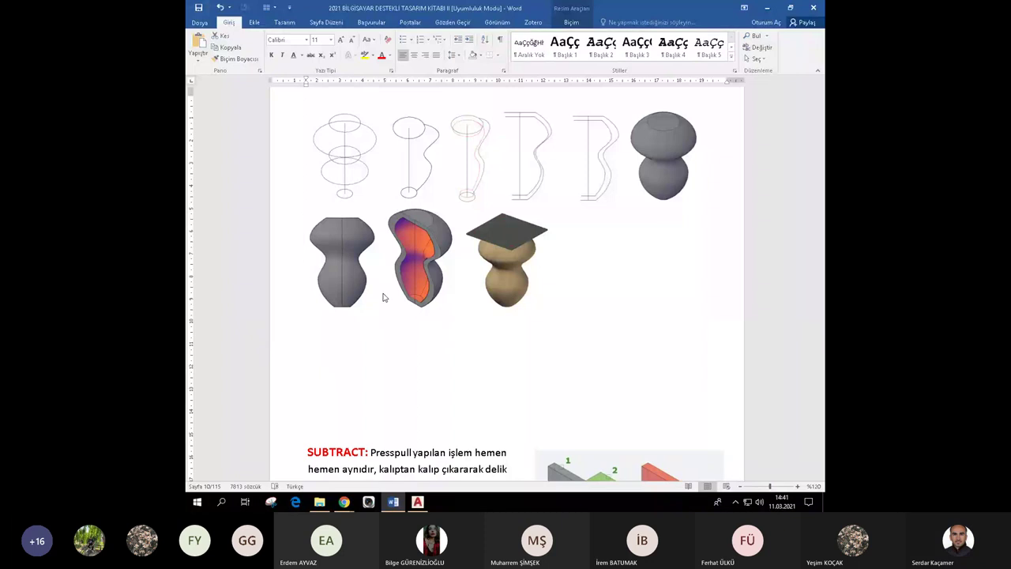
{"action": "left_click_drag", "start_coordinate": [384, 300], "coordinate": [383, 300]}
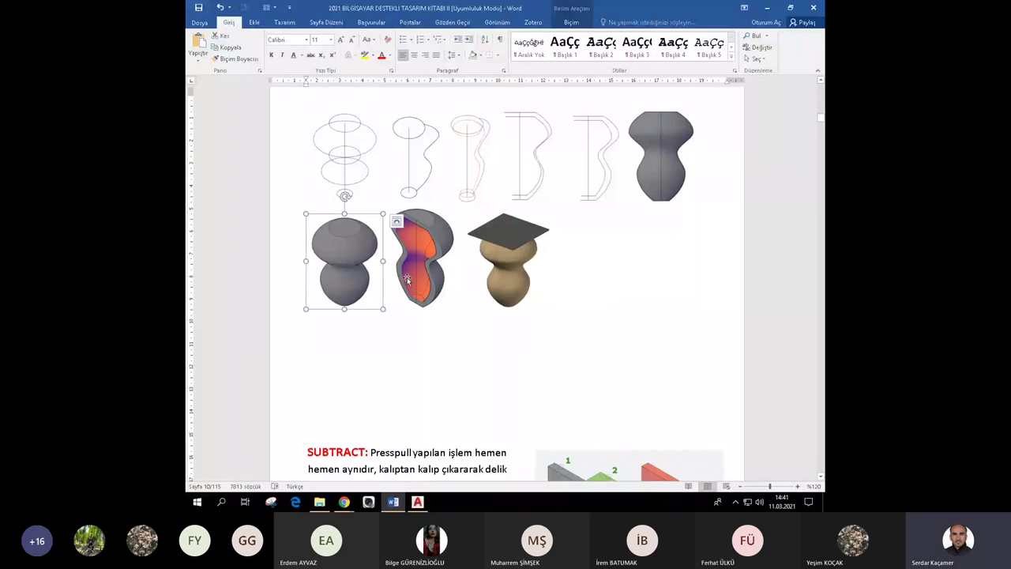
Enlarge the second, red wireframe and last profile drawings in the top row.
{"action": "scroll", "coordinate": [327, 195], "scroll_direction": "up", "scroll_amount": 1}
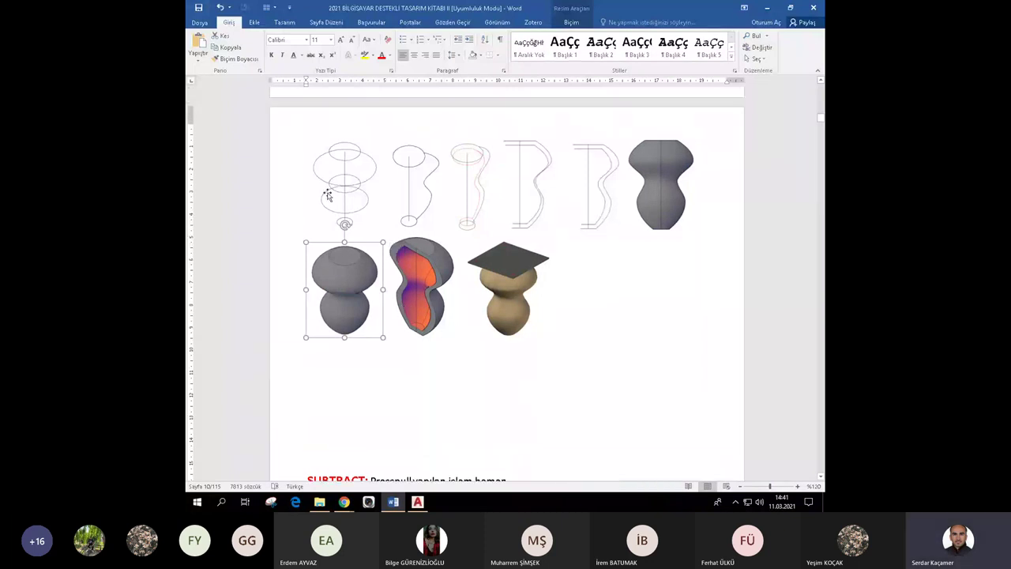
{"action": "left_click", "coordinate": [327, 195]}
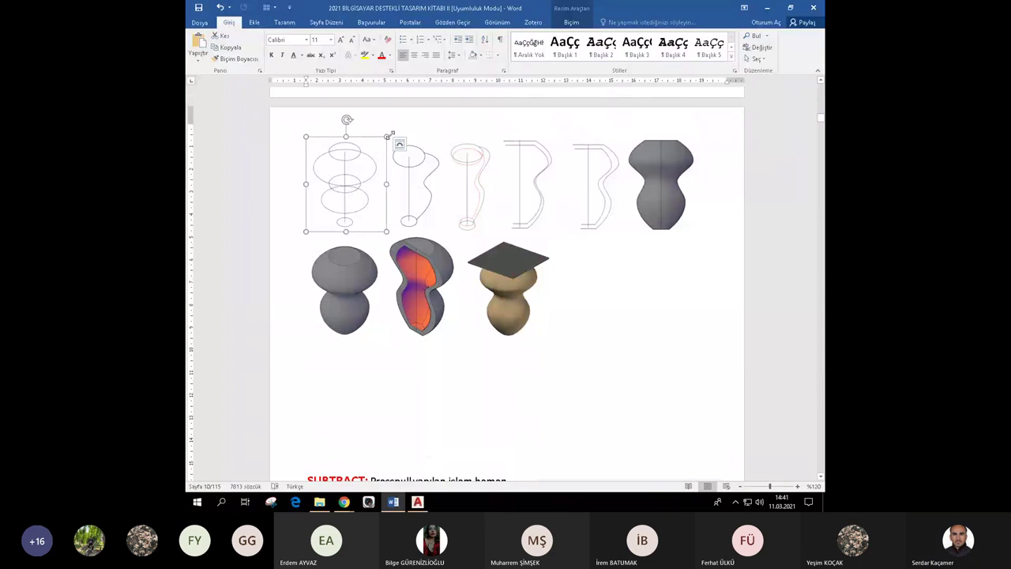
{"action": "left_click", "coordinate": [462, 163]}
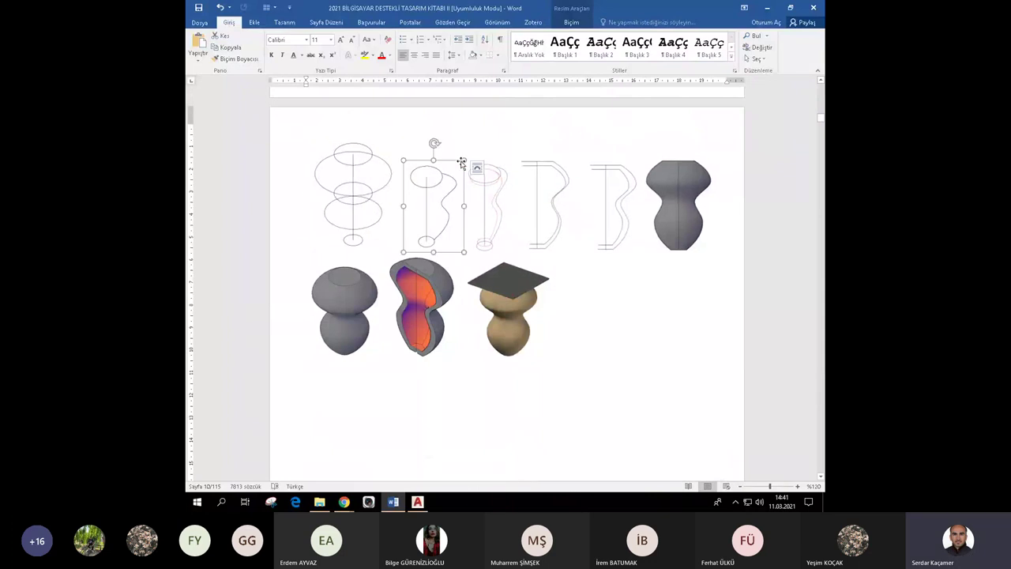
{"action": "left_click_drag", "start_coordinate": [463, 161], "coordinate": [476, 141]}
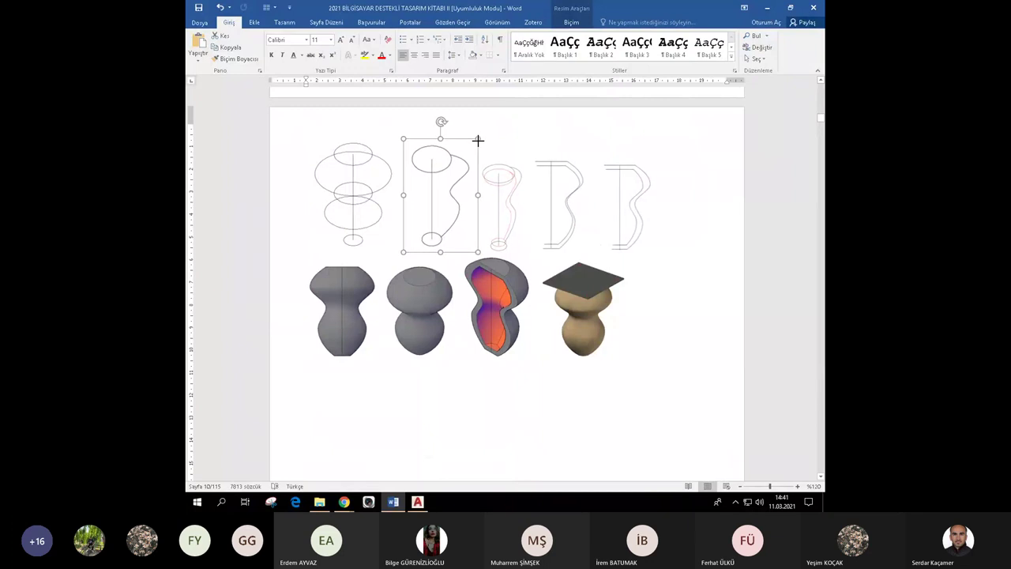
{"action": "left_click_drag", "start_coordinate": [477, 141], "coordinate": [481, 136]}
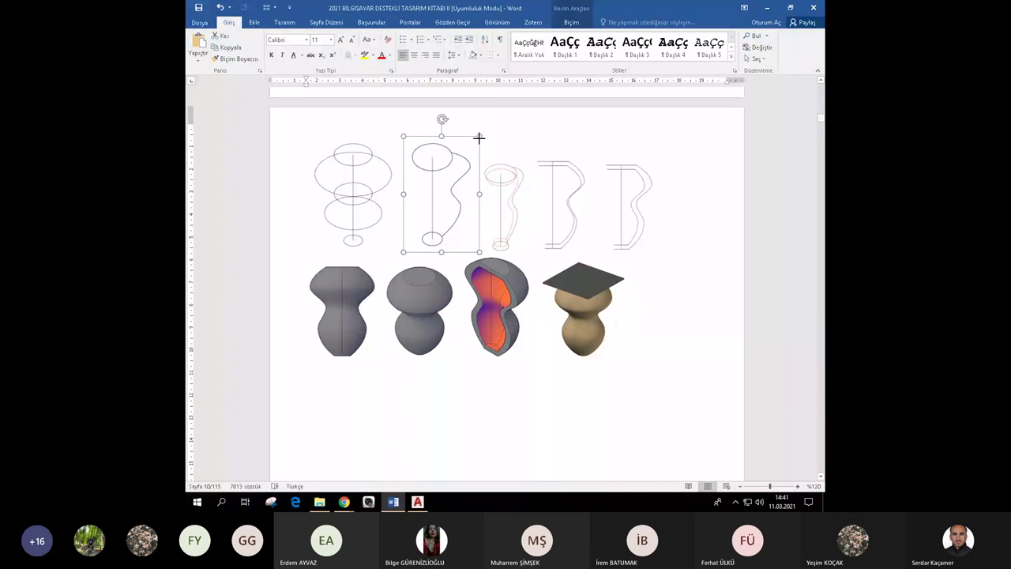
{"action": "left_click", "coordinate": [525, 163]}
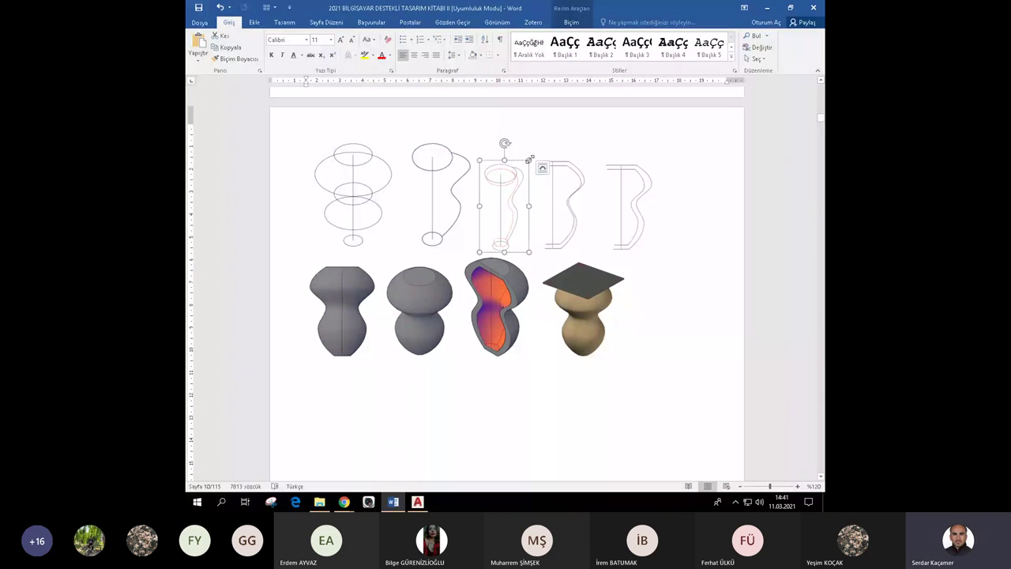
{"action": "left_click_drag", "start_coordinate": [528, 160], "coordinate": [540, 142]}
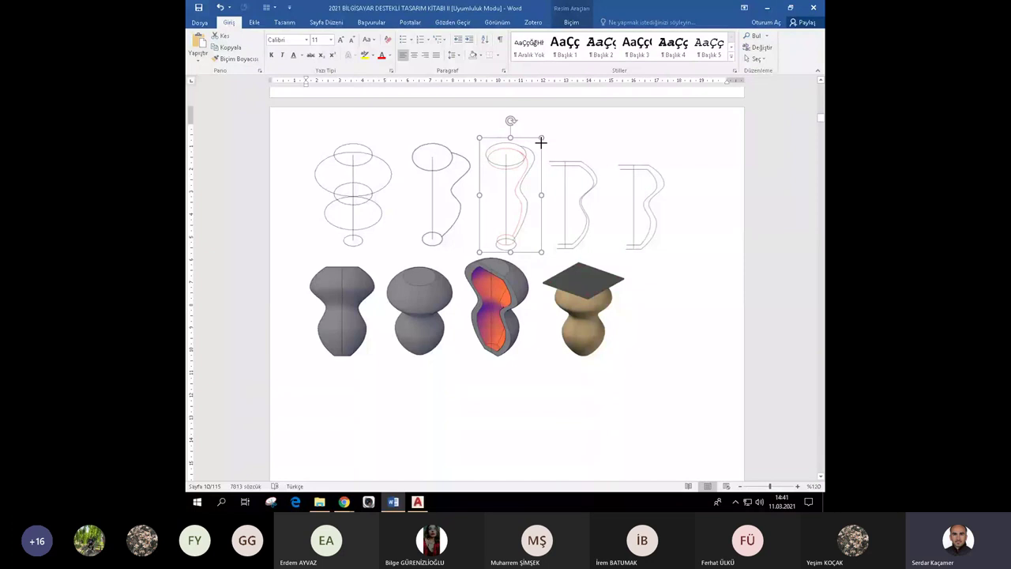
{"action": "left_click", "coordinate": [556, 174]}
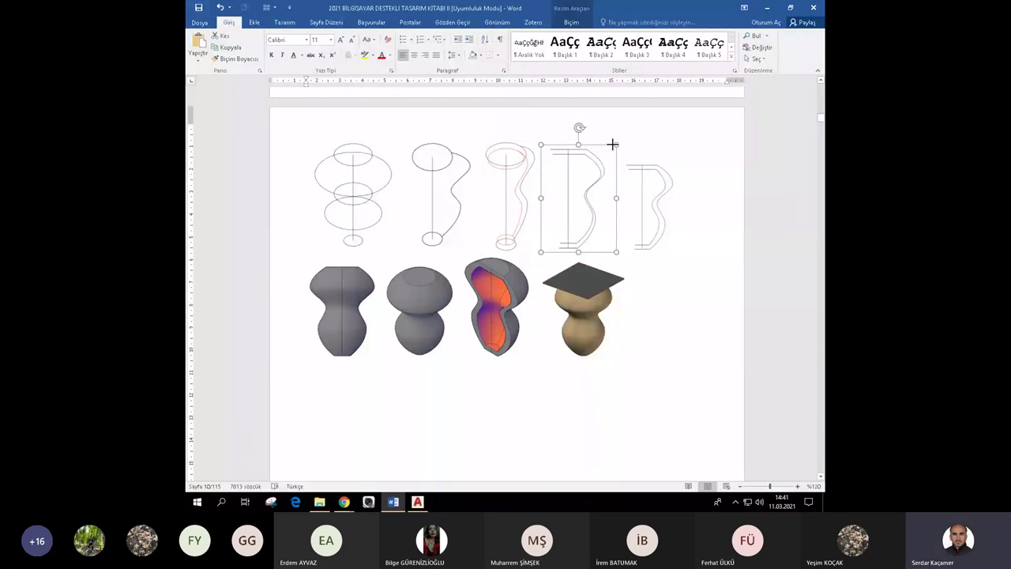
{"action": "left_click", "coordinate": [657, 169]}
{"action": "left_click_drag", "start_coordinate": [677, 161], "coordinate": [680, 144]}
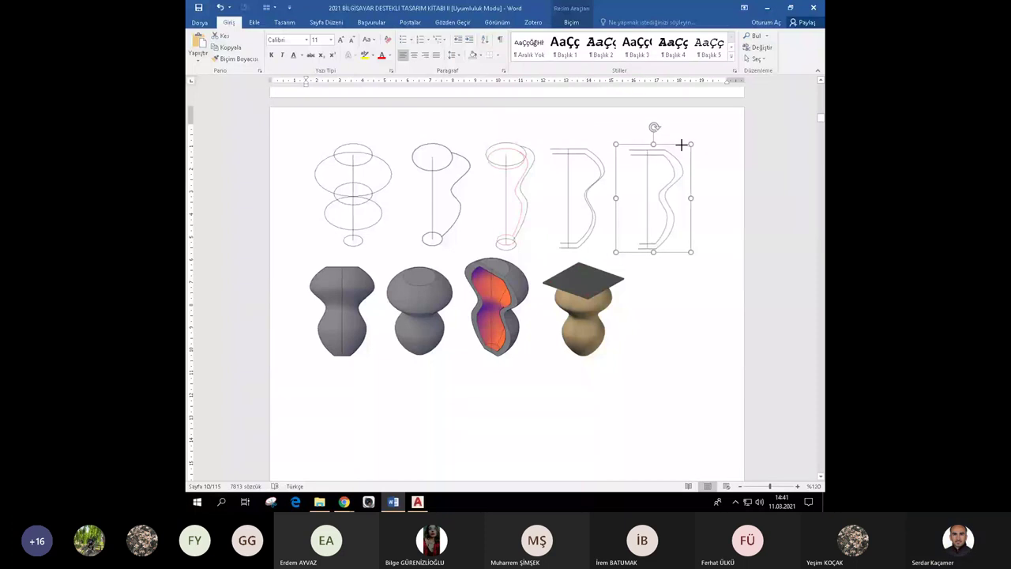
Enlarge the first grey leg and capped wood leg pictures in row two, then deselect.
{"action": "left_click", "coordinate": [328, 333]}
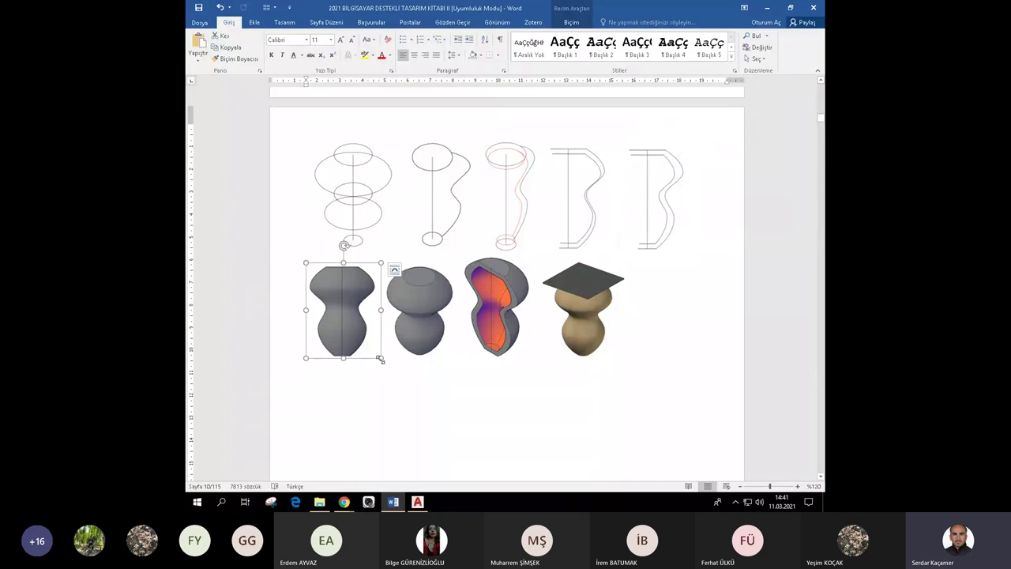
{"action": "left_click_drag", "start_coordinate": [386, 364], "coordinate": [388, 366]}
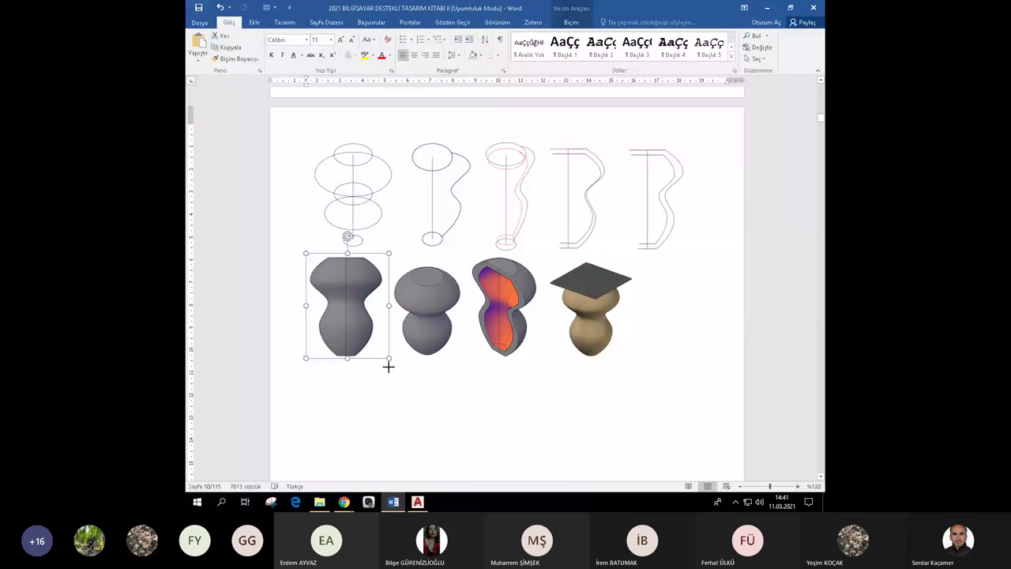
{"action": "left_click", "coordinate": [442, 284]}
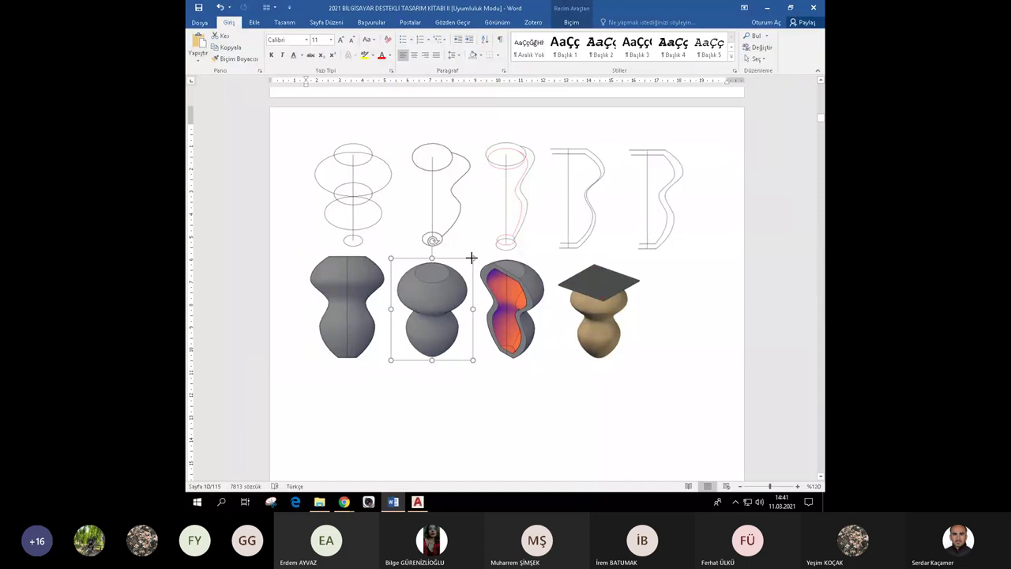
{"action": "left_click", "coordinate": [486, 265]}
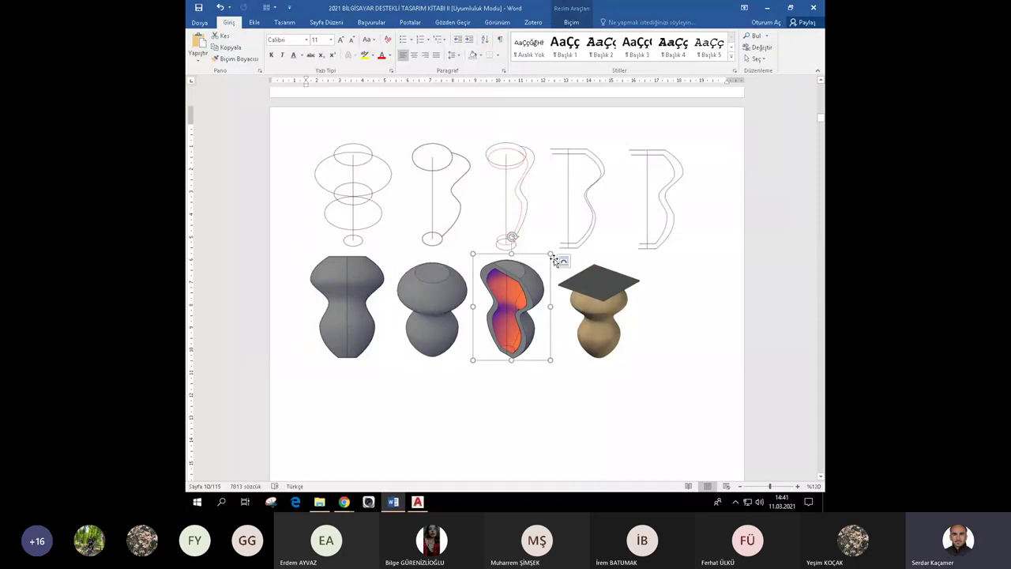
{"action": "left_click", "coordinate": [593, 289]}
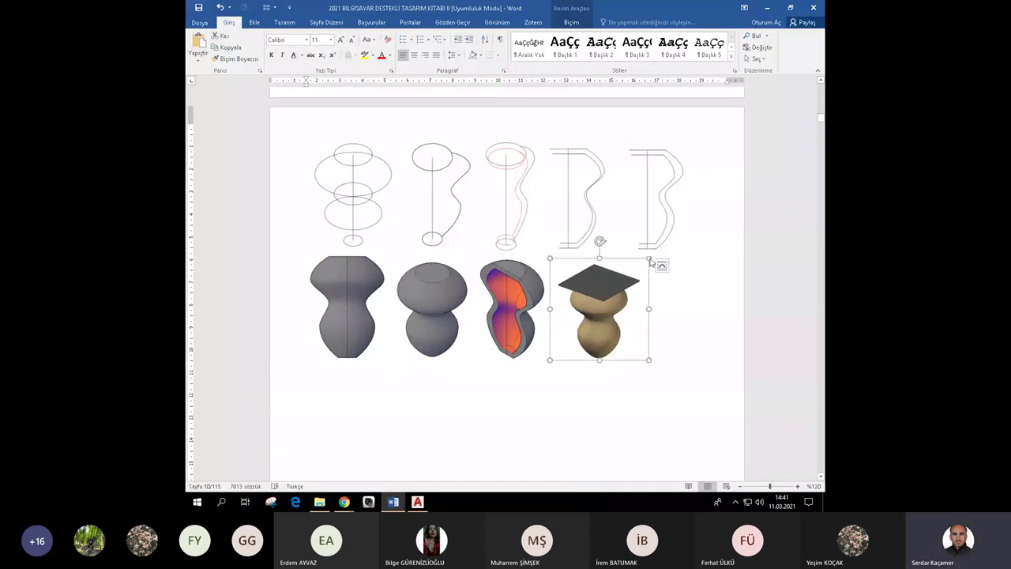
{"action": "left_click_drag", "start_coordinate": [649, 258], "coordinate": [652, 253]}
{"action": "left_click", "coordinate": [399, 413]}
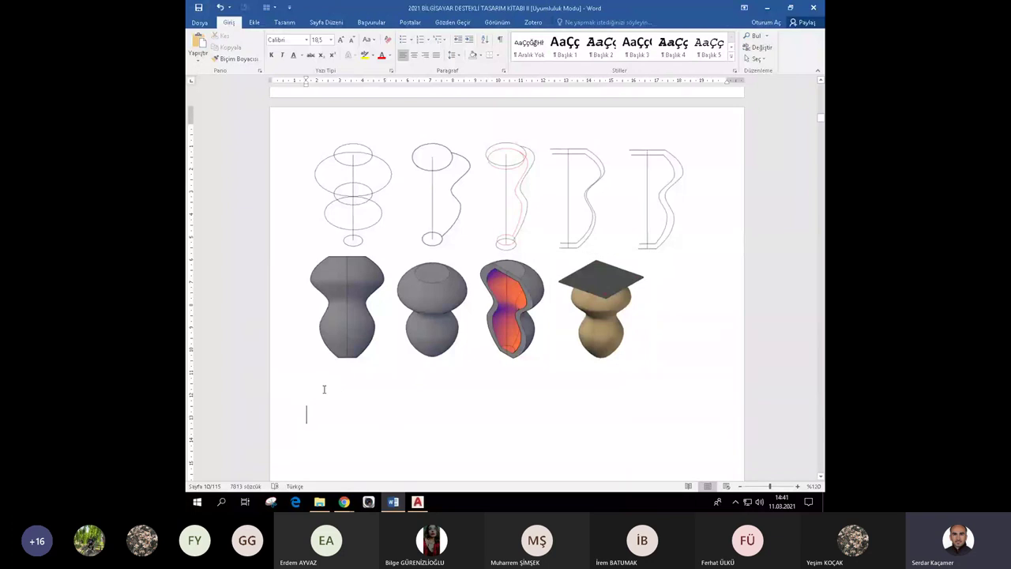
{"action": "left_click", "coordinate": [333, 395]}
Delete the three empty lines under the leg pictures so SUBTRACT sits directly beneath them.
{"action": "key", "text": "Delete"}
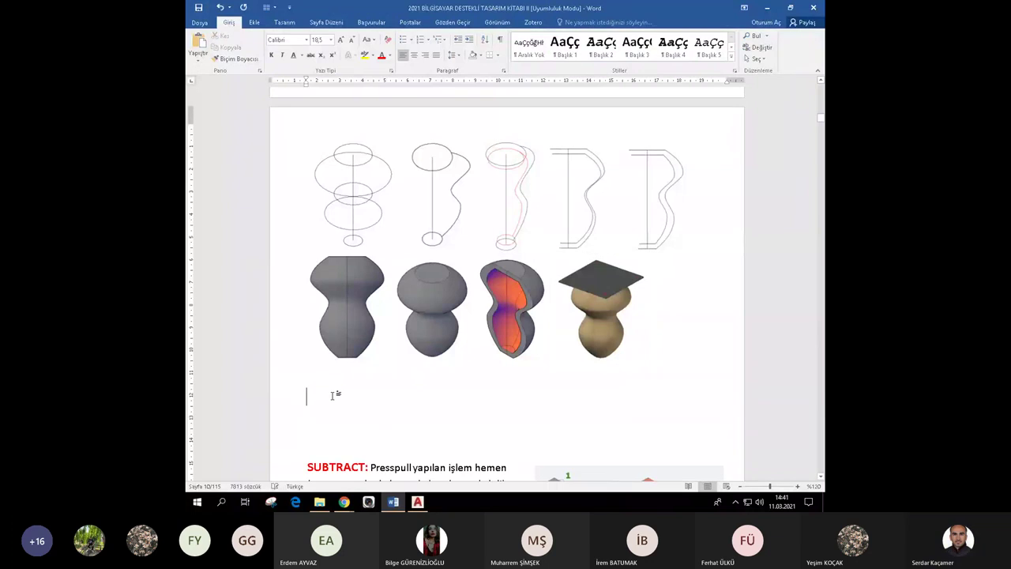
{"action": "key", "text": "Delete"}
{"action": "key", "text": "Delete"}
{"action": "key", "text": "Delete"}
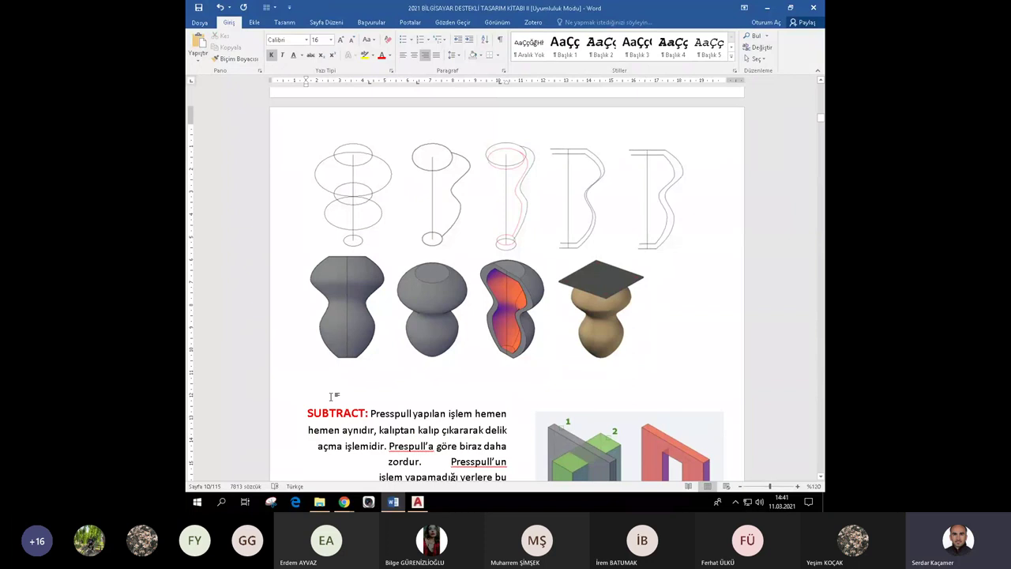
{"action": "key", "text": "Delete"}
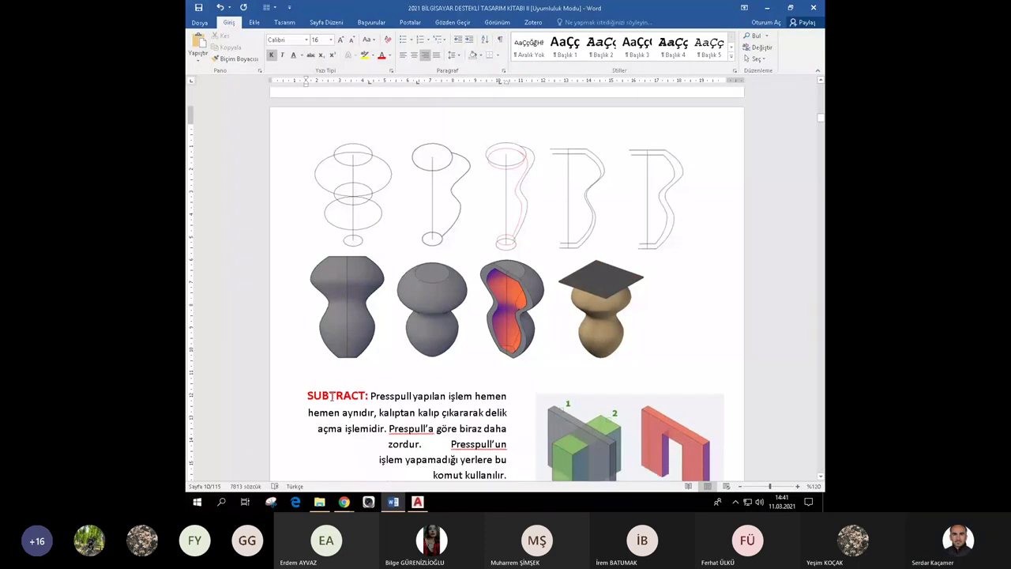
{"action": "scroll", "coordinate": [332, 396], "scroll_direction": "up", "scroll_amount": 3}
{"action": "scroll", "coordinate": [332, 396], "scroll_direction": "up", "scroll_amount": 5}
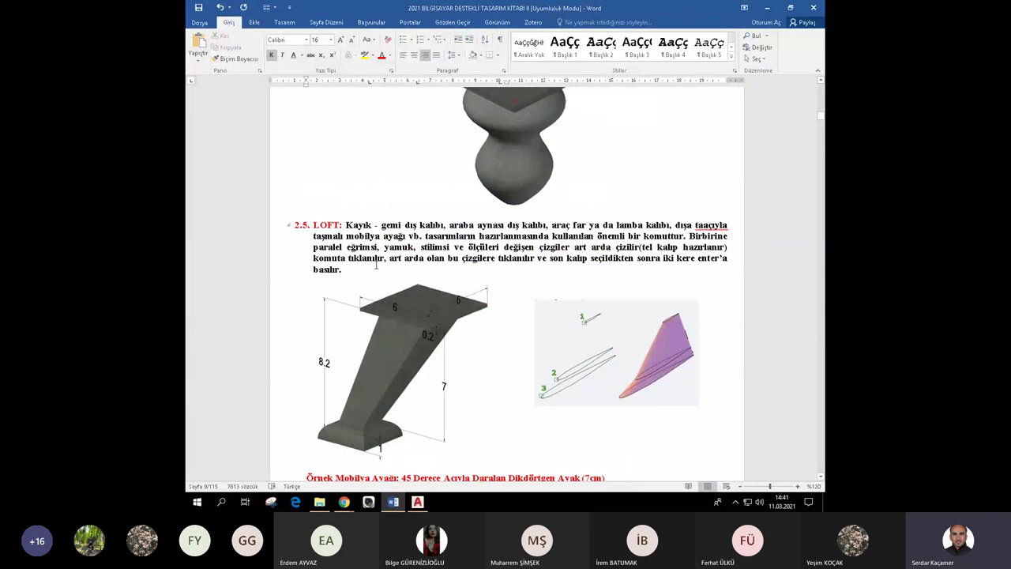
{"action": "scroll", "coordinate": [397, 276], "scroll_direction": "up", "scroll_amount": 5}
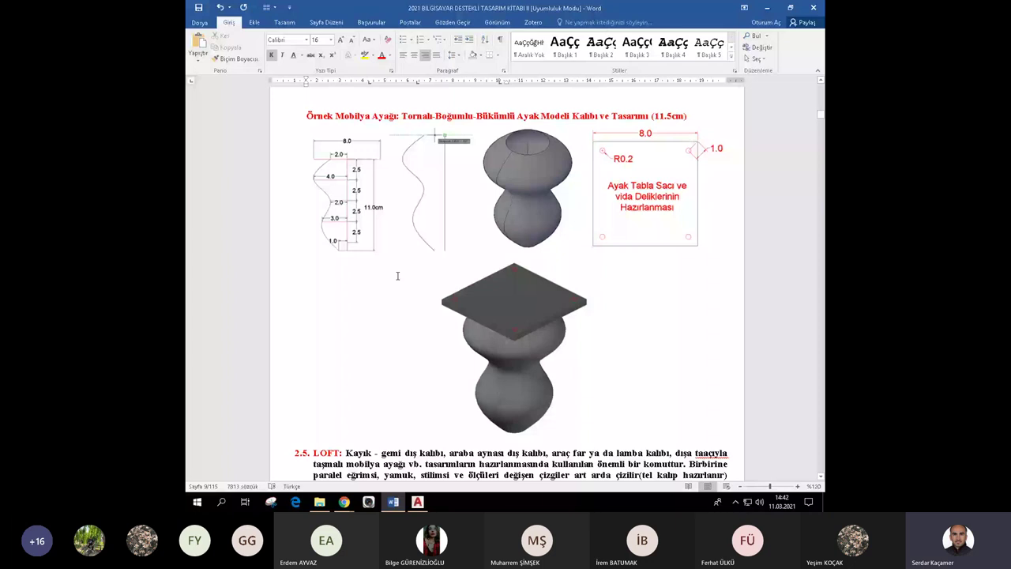
{"action": "scroll", "coordinate": [398, 275], "scroll_direction": "up", "scroll_amount": 3}
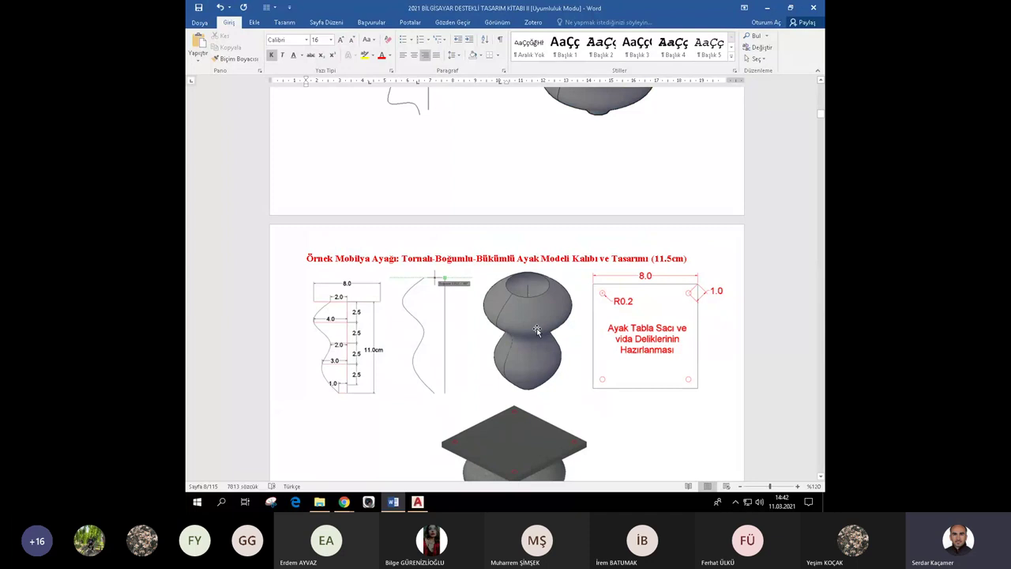
{"action": "scroll", "coordinate": [536, 330], "scroll_direction": "down", "scroll_amount": 10}
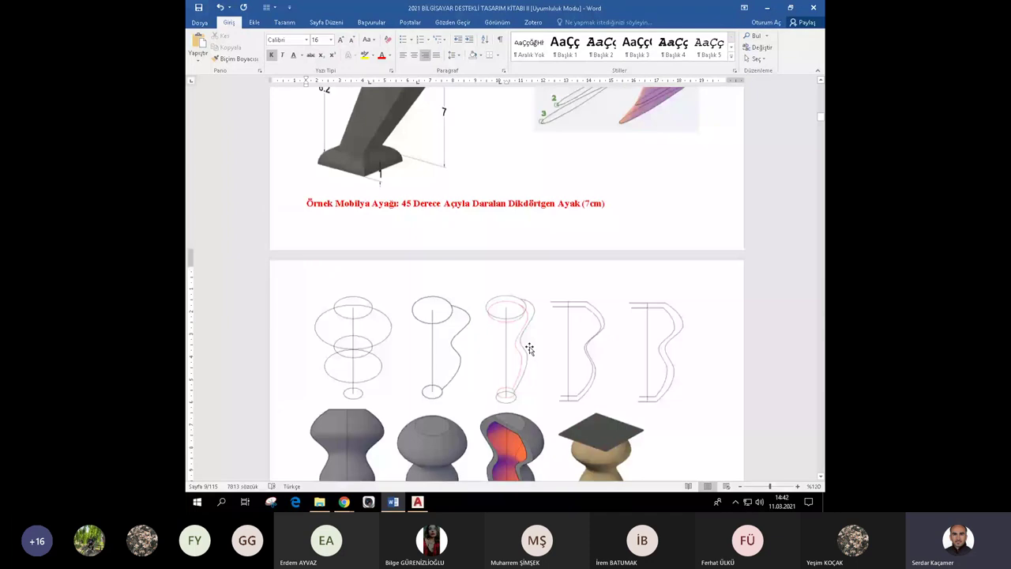
{"action": "scroll", "coordinate": [529, 349], "scroll_direction": "down", "scroll_amount": 1}
{"action": "scroll", "coordinate": [522, 345], "scroll_direction": "down", "scroll_amount": 8}
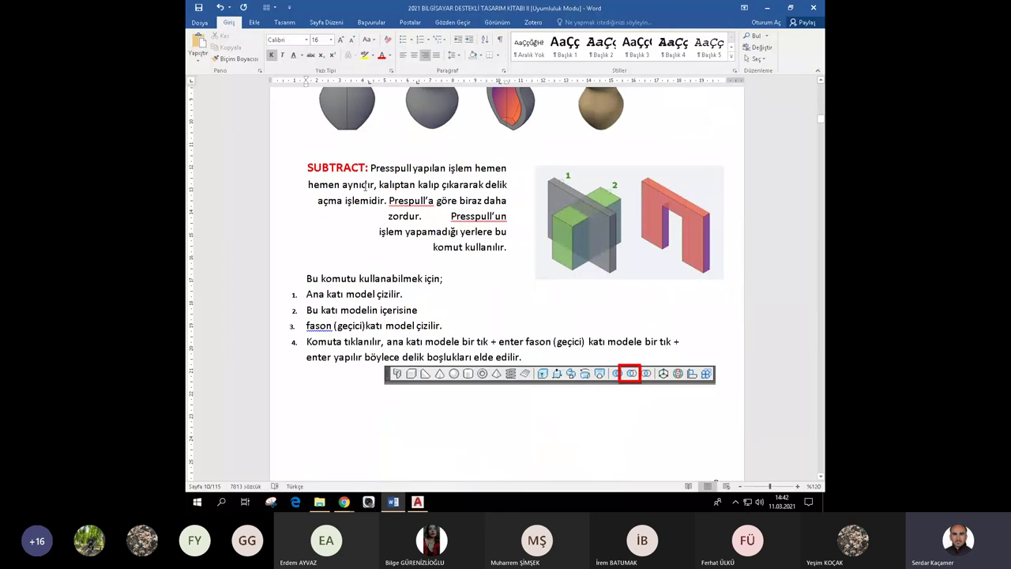
{"action": "left_click", "coordinate": [367, 186]}
{"action": "scroll", "coordinate": [567, 239], "scroll_direction": "down", "scroll_amount": 10}
{"action": "left_click", "coordinate": [364, 288]}
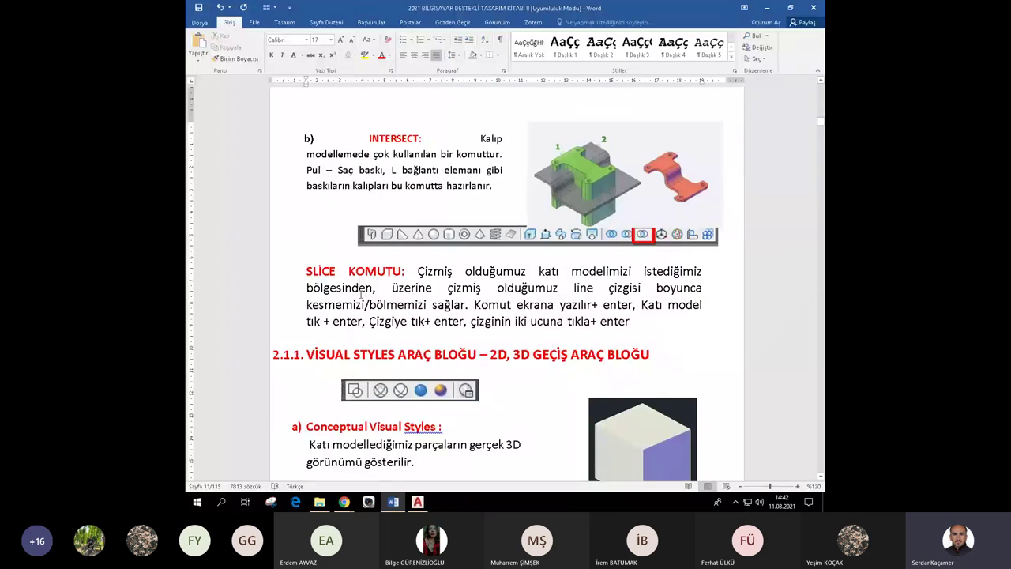
{"action": "scroll", "coordinate": [361, 291], "scroll_direction": "up", "scroll_amount": 1}
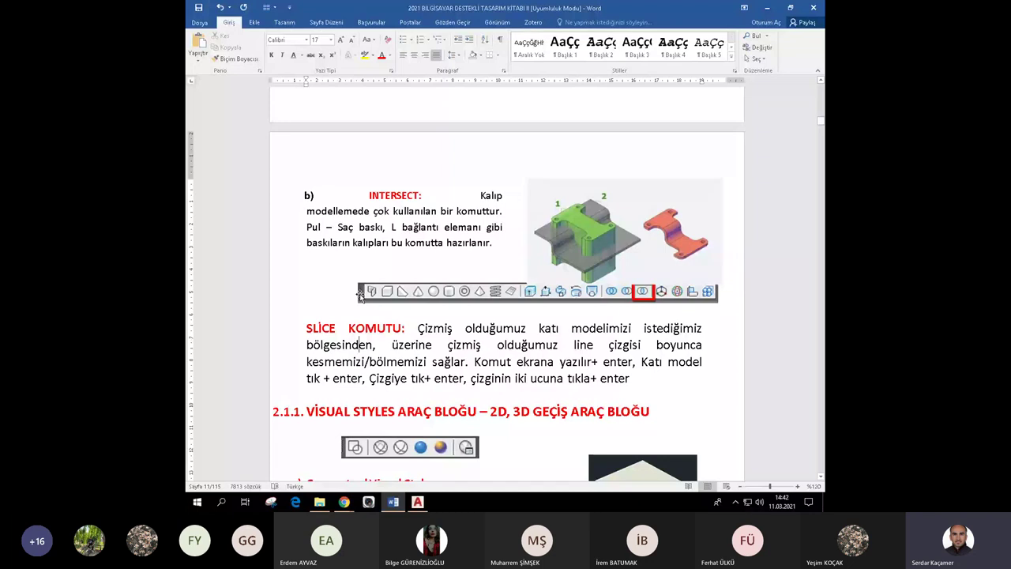
{"action": "scroll", "coordinate": [359, 295], "scroll_direction": "up", "scroll_amount": 2}
{"action": "scroll", "coordinate": [367, 279], "scroll_direction": "up", "scroll_amount": 5}
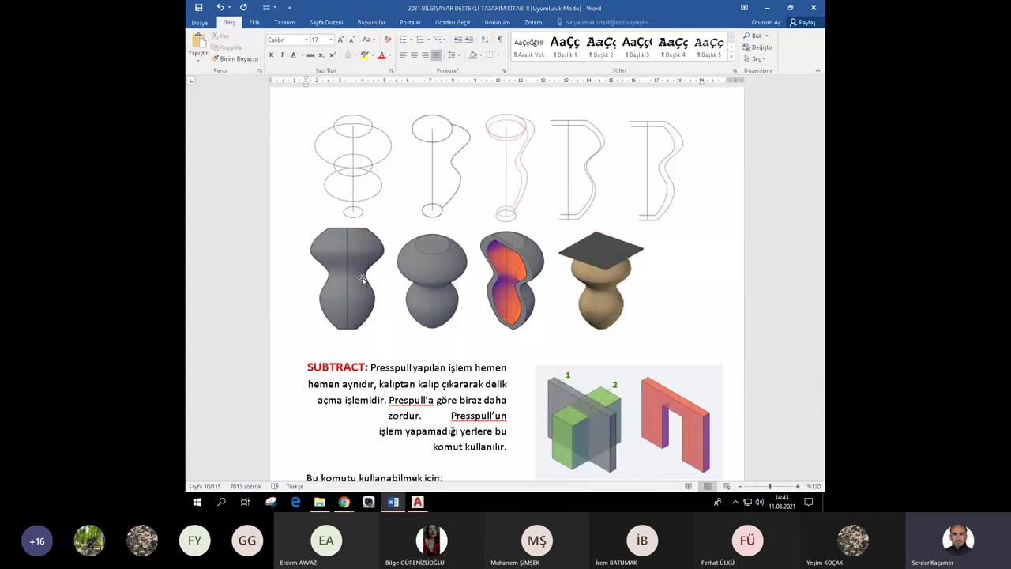
Select and deselect the first grey leg picture, then switch from Word to the Teams meeting window.
{"action": "left_click", "coordinate": [360, 280]}
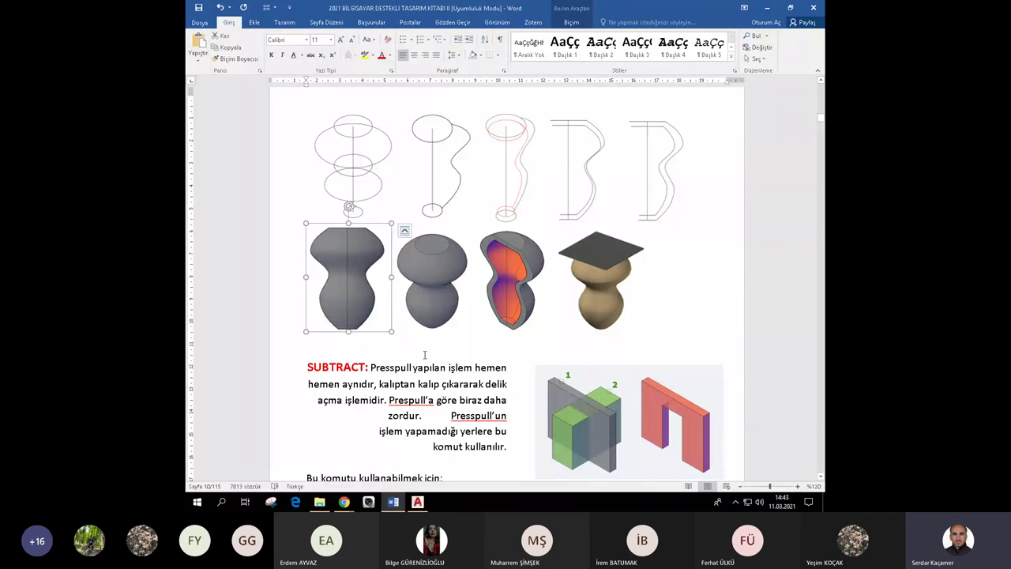
{"action": "scroll", "coordinate": [424, 355], "scroll_direction": "up", "scroll_amount": 3}
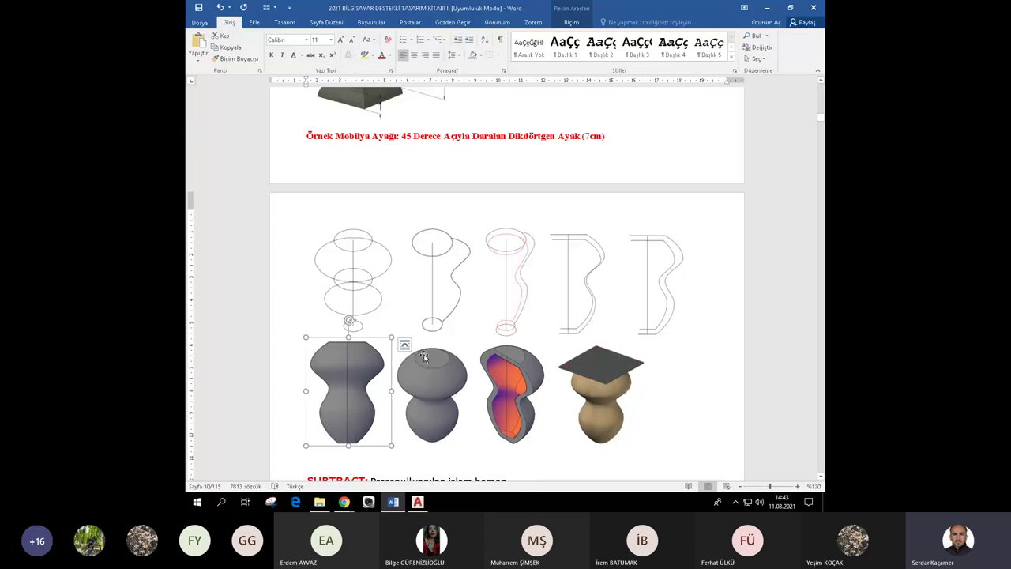
{"action": "left_click", "coordinate": [695, 406]}
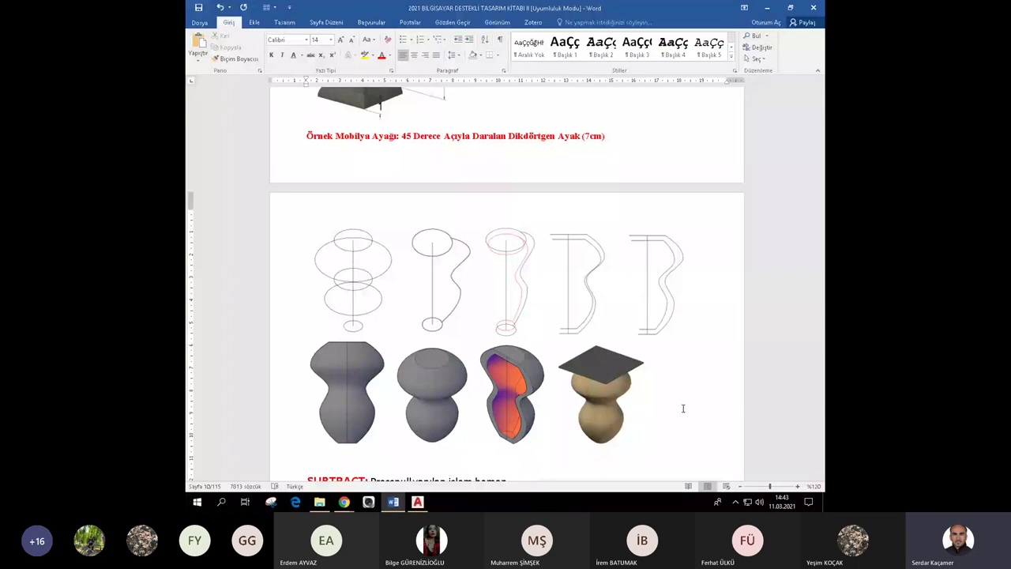
{"action": "left_click", "coordinate": [418, 506]}
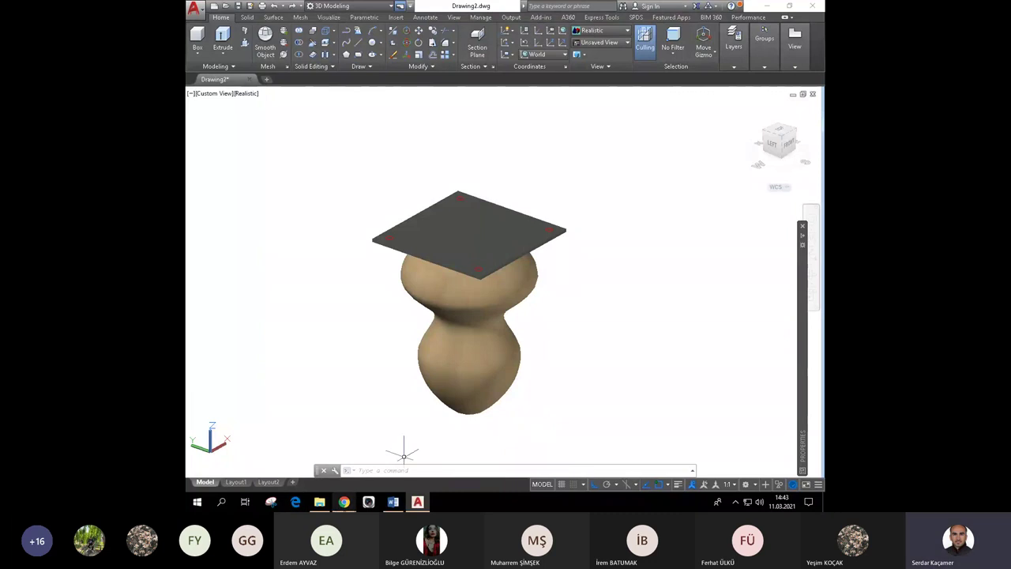
{"action": "mouse_move", "coordinate": [344, 501]}
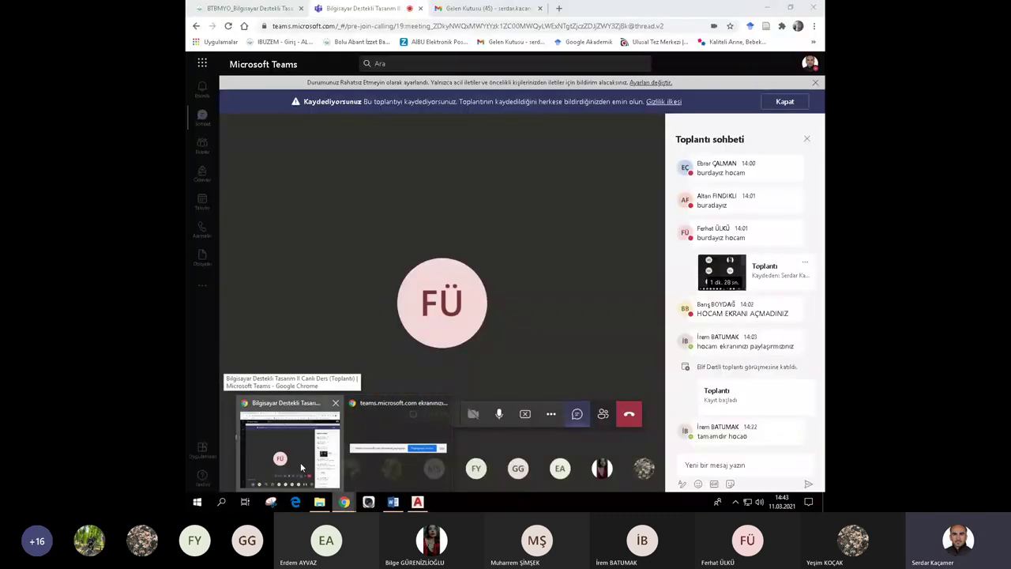
{"action": "left_click", "coordinate": [300, 467]}
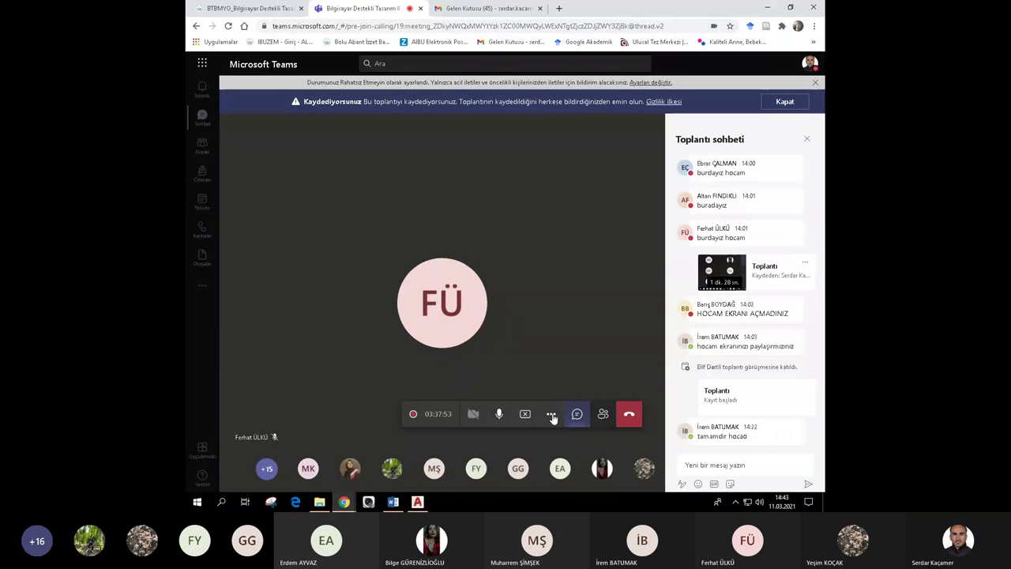
{"action": "left_click", "coordinate": [551, 414]}
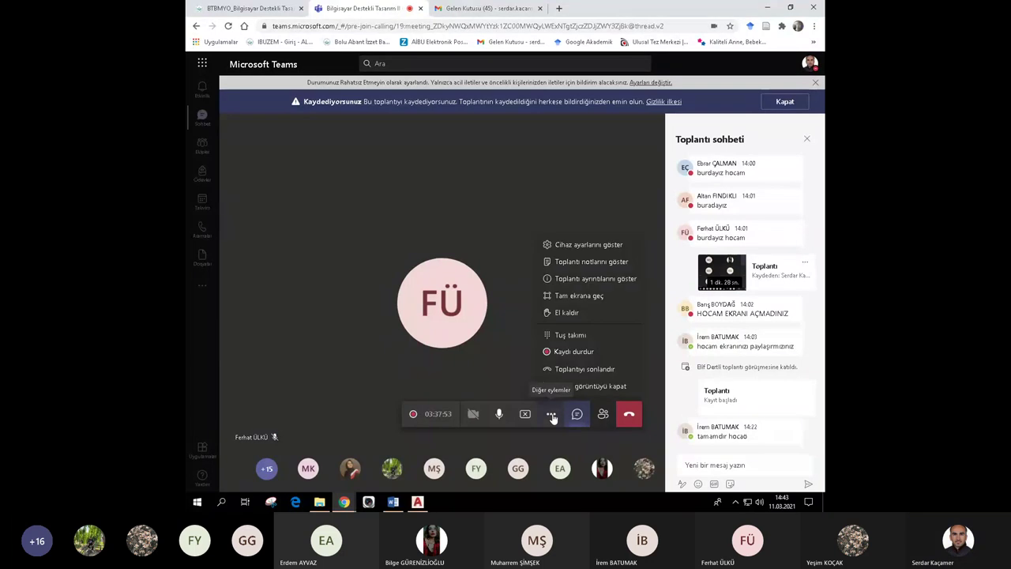
{"action": "left_click", "coordinate": [567, 354]}
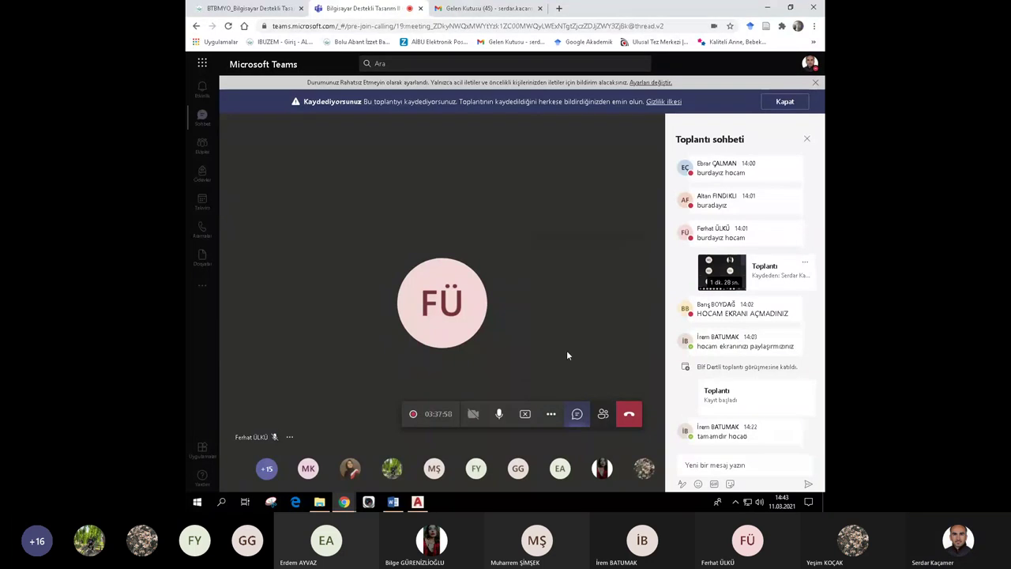